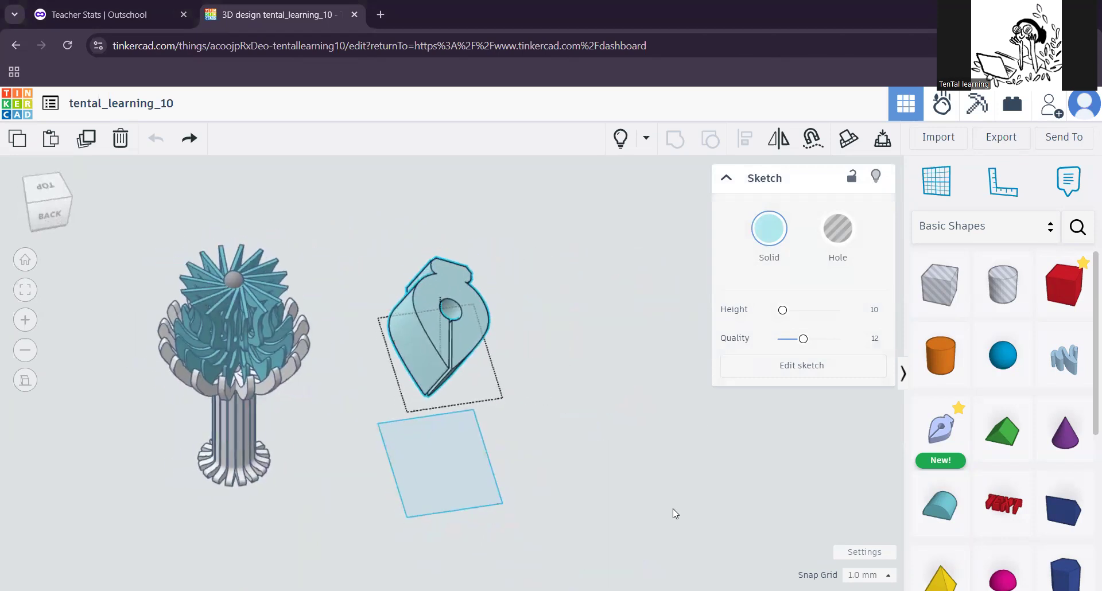
Step: Turn on the workplane grid in the workspace settings
{"action": "left_click", "coordinate": [863, 552]}
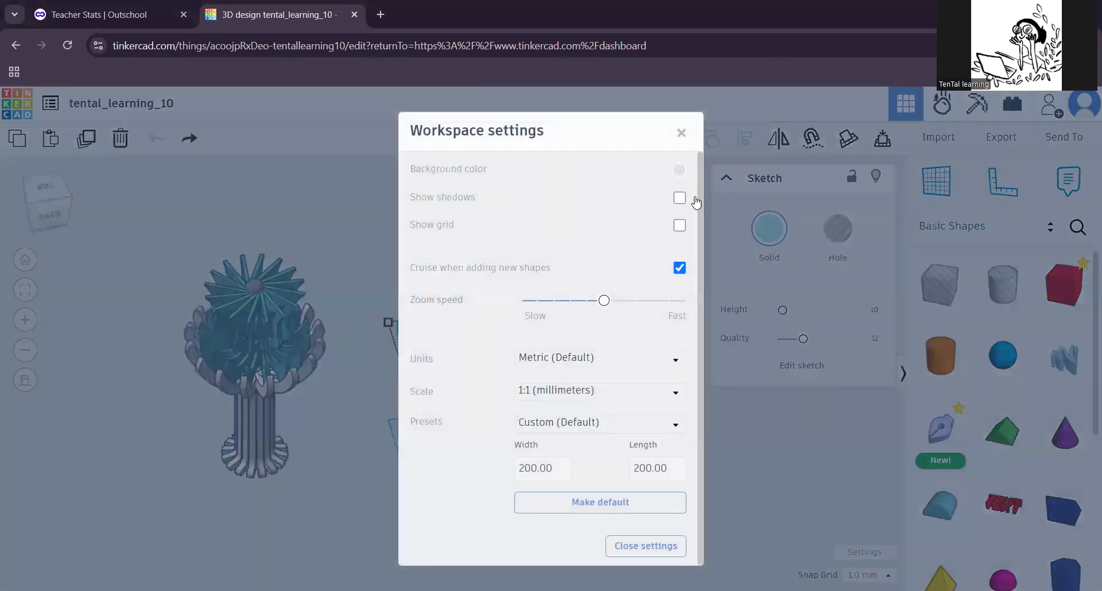
{"action": "left_click", "coordinate": [679, 225]}
{"action": "left_click", "coordinate": [743, 455]}
Step: Place a 20 mm box on an empty area of the workplane beside the column model
{"action": "middle_click_drag", "start_coordinate": [735, 448], "coordinate": [912, 400]}
{"action": "right_click_drag", "start_coordinate": [641, 446], "coordinate": [515, 439]}
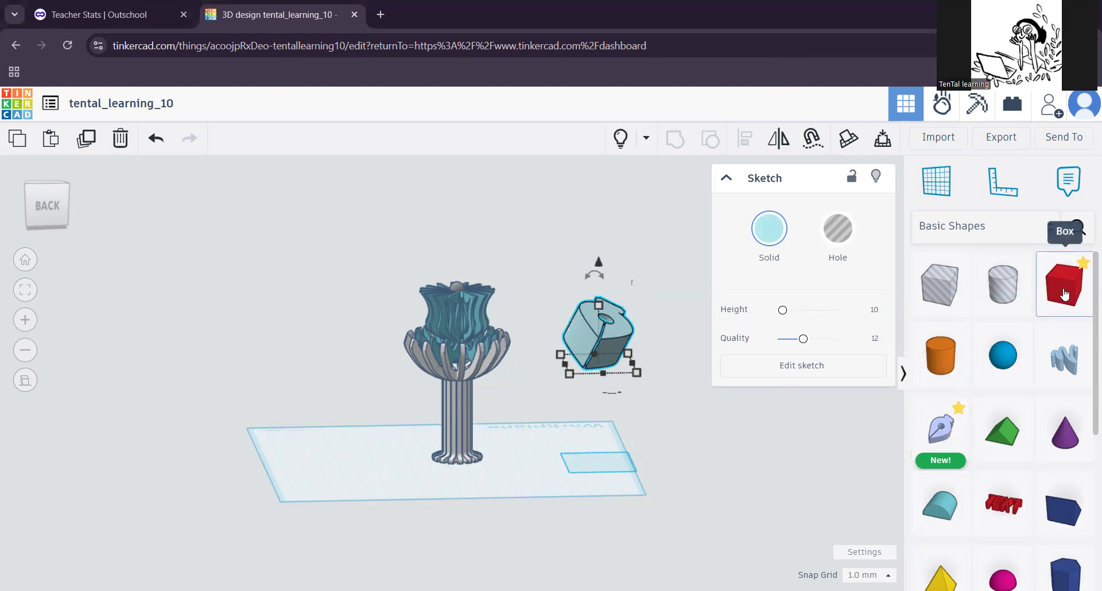
{"action": "mouse_move", "coordinate": [1063, 294]}
{"action": "left_mouse_down"}
{"action": "mouse_move", "coordinate": [962, 241]}
{"action": "mouse_move", "coordinate": [333, 362]}
{"action": "mouse_move", "coordinate": [351, 450]}
{"action": "mouse_move", "coordinate": [336, 456]}
{"action": "left_mouse_up"}
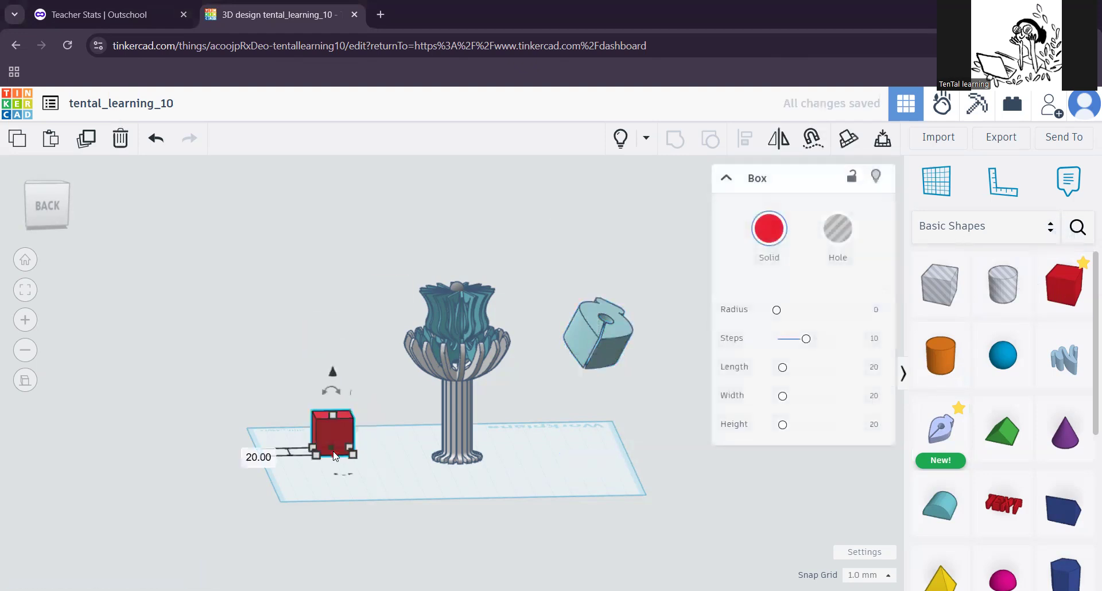
{"action": "middle_click_drag", "start_coordinate": [345, 477], "coordinate": [419, 453]}
{"action": "scroll", "coordinate": [425, 450], "scroll_direction": "up", "scroll_amount": 2}
{"action": "scroll", "coordinate": [428, 449], "scroll_direction": "up", "scroll_amount": 4}
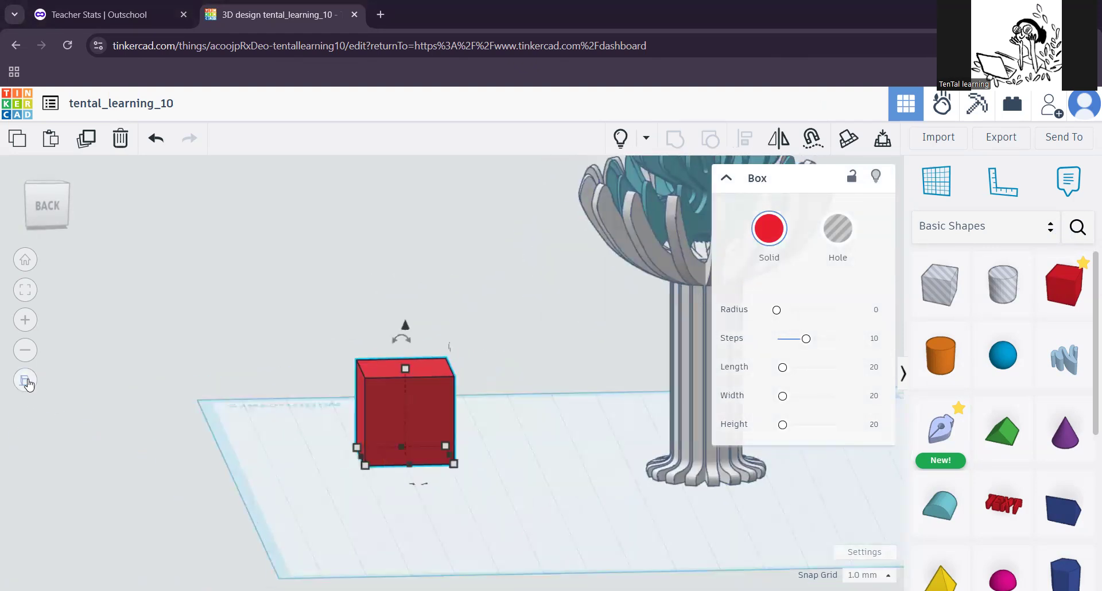
Step: Switch the view to perspective and start a new Sketch shape on the box's back face
{"action": "left_click", "coordinate": [27, 381]}
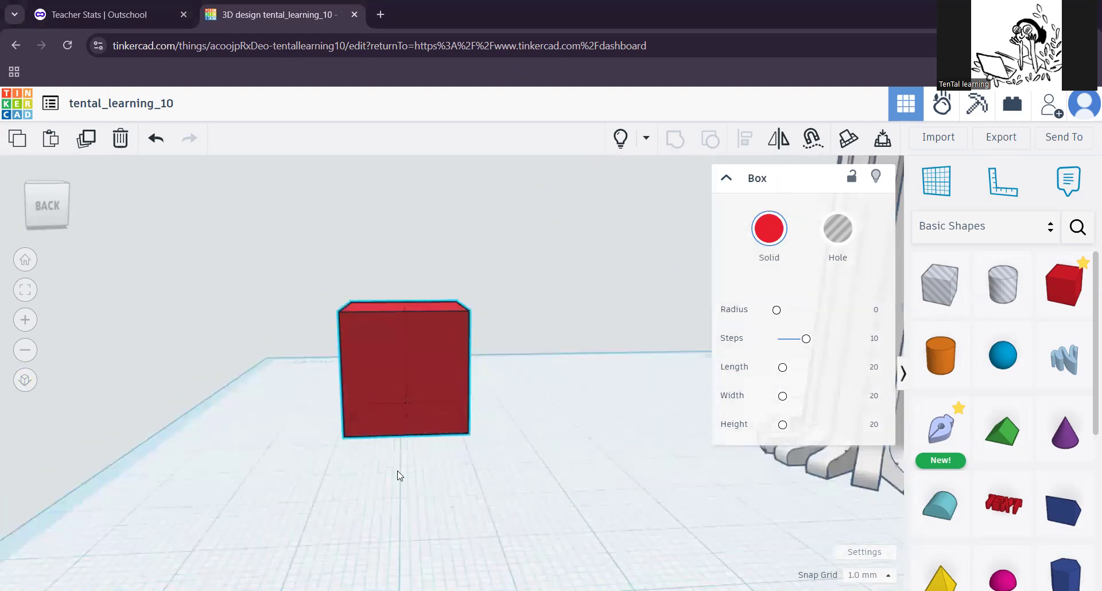
{"action": "scroll", "coordinate": [422, 436], "scroll_direction": "up", "scroll_amount": 4}
{"action": "scroll", "coordinate": [423, 436], "scroll_direction": "down", "scroll_amount": 5}
{"action": "middle_click_drag", "start_coordinate": [407, 441], "coordinate": [393, 409]}
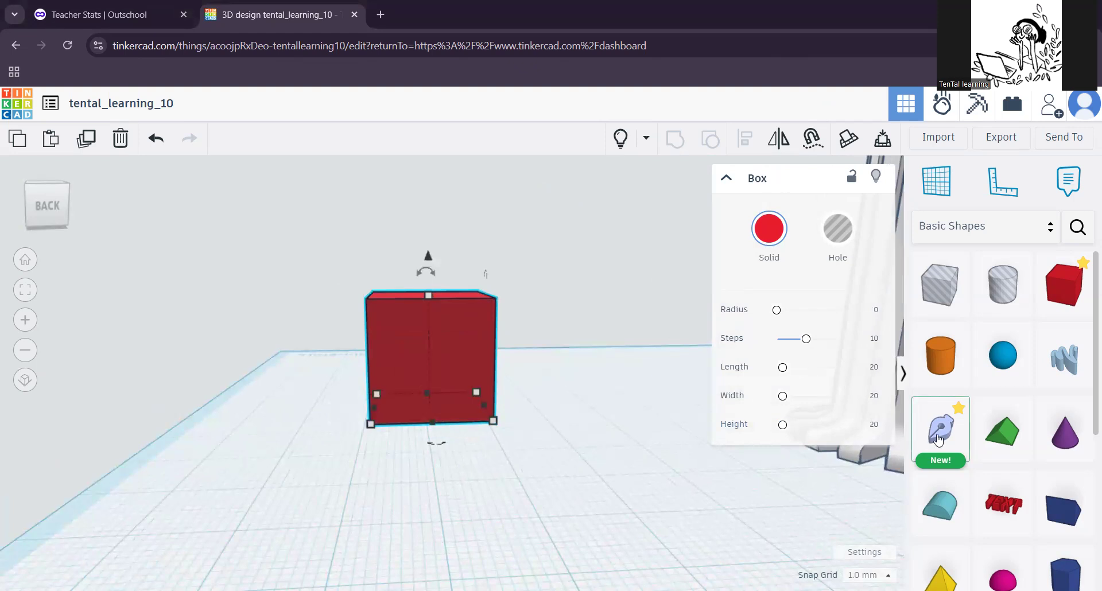
{"action": "left_click", "coordinate": [518, 342]}
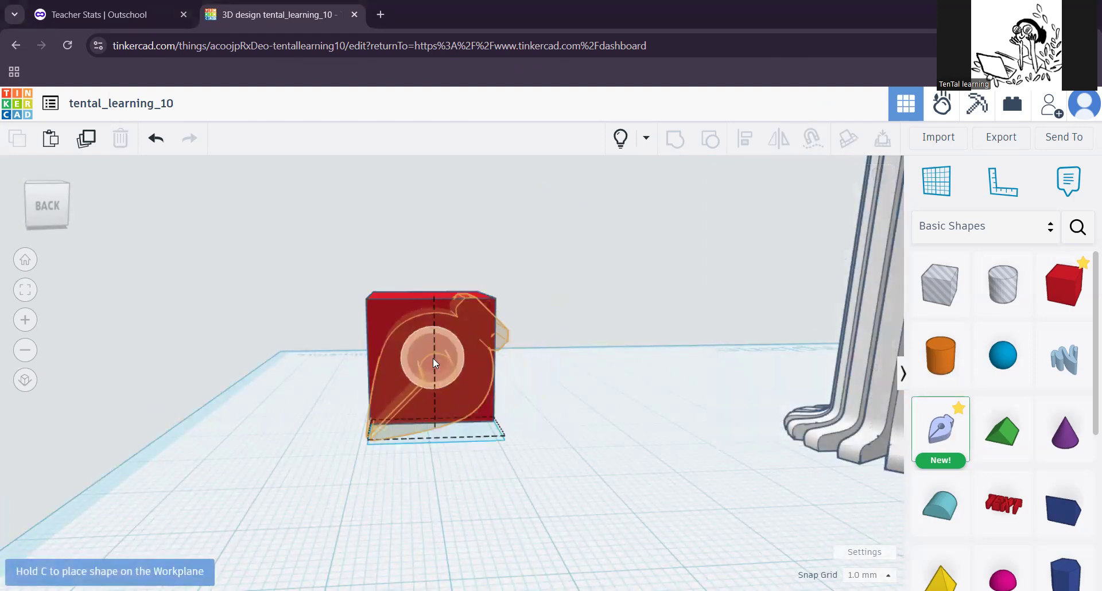
{"action": "left_click", "coordinate": [432, 358]}
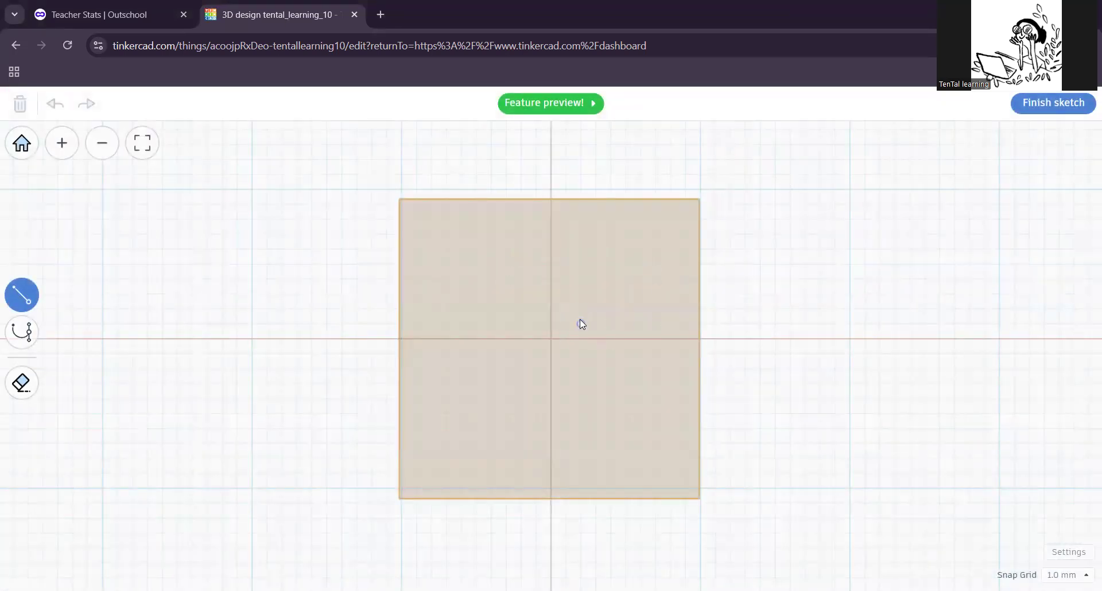
Step: Sketch the profile's inner edge with straight segments of about 2.83, 3.16, 8, 3.16 and 1 mm, from arm tip to foot
{"action": "scroll", "coordinate": [577, 319], "scroll_direction": "up", "scroll_amount": 1}
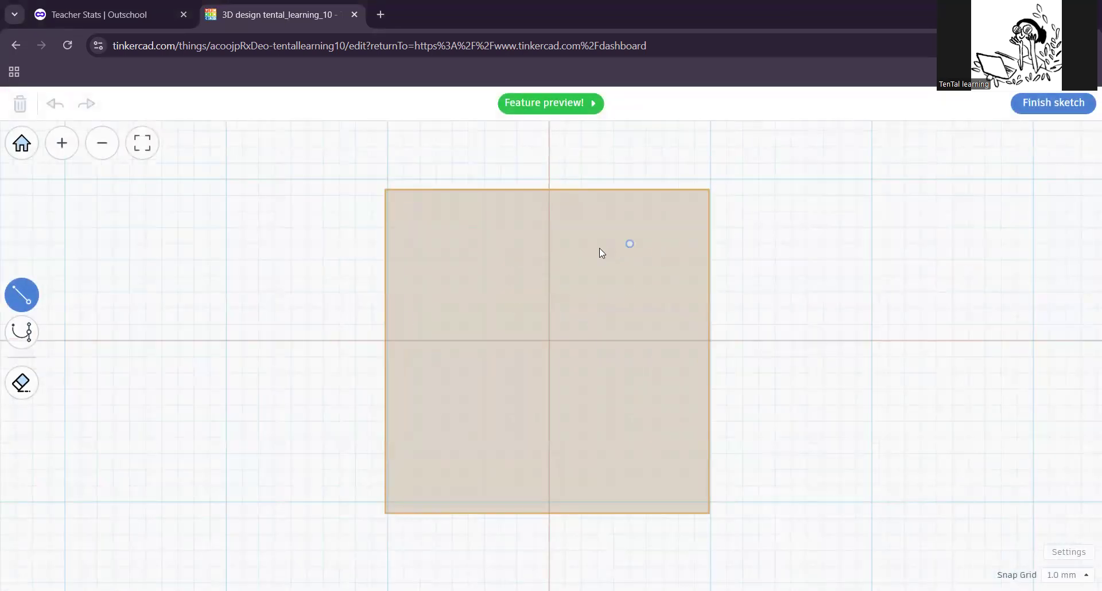
{"action": "left_click", "coordinate": [628, 245]}
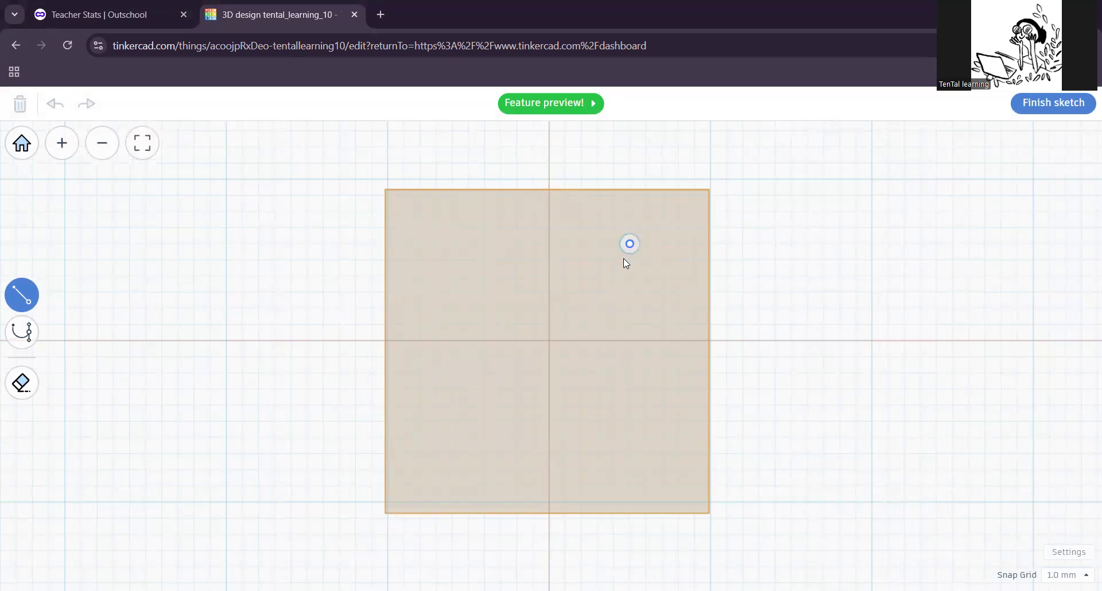
{"action": "left_click", "coordinate": [597, 276]}
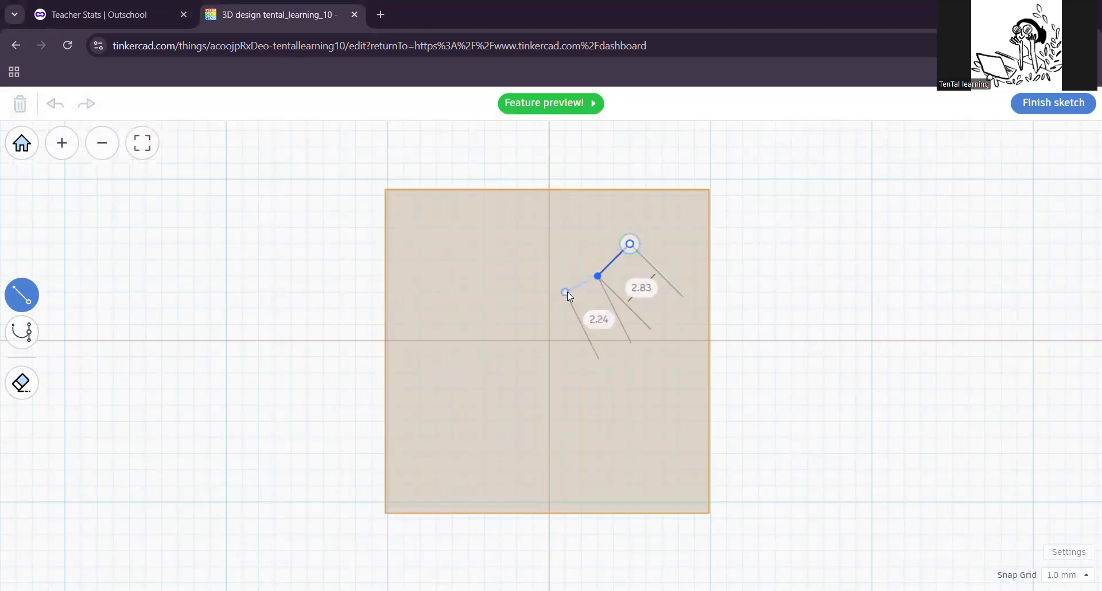
{"action": "left_click", "coordinate": [549, 291]}
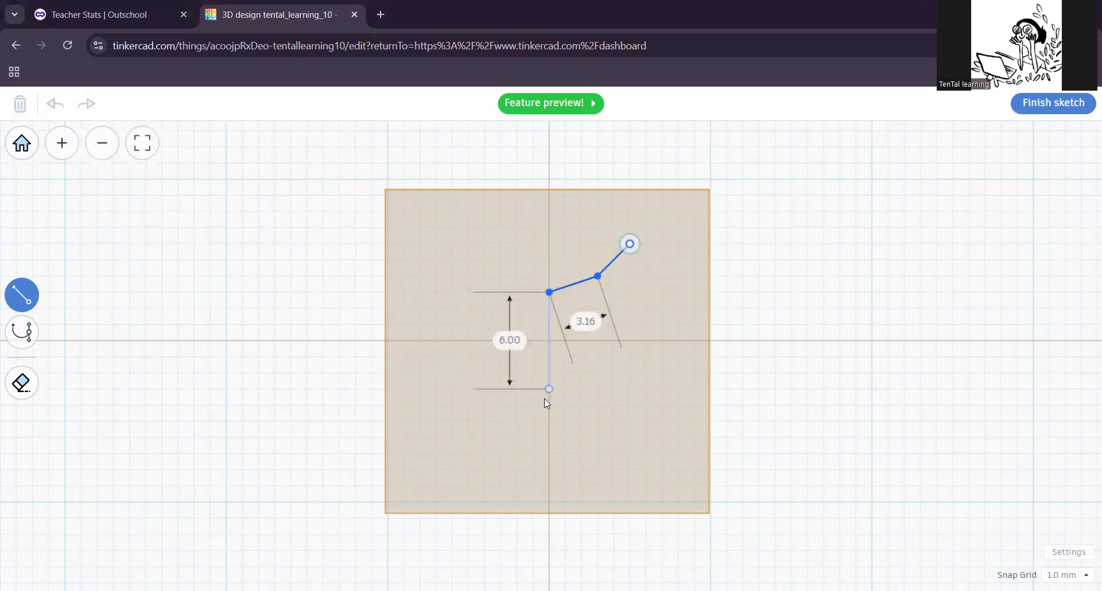
{"action": "left_click", "coordinate": [545, 429]}
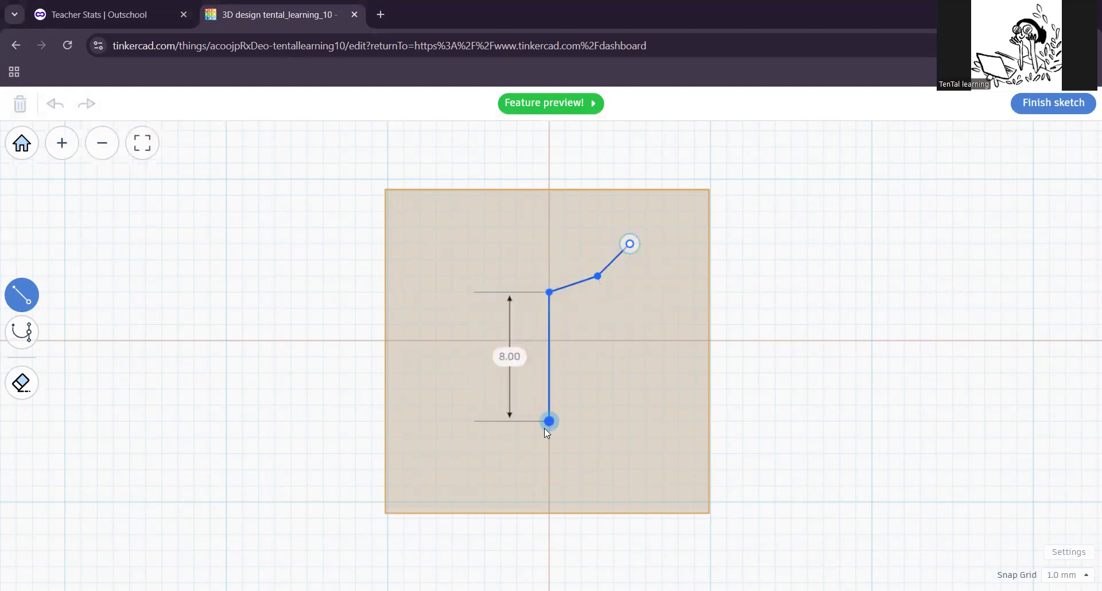
{"action": "left_click", "coordinate": [593, 443]}
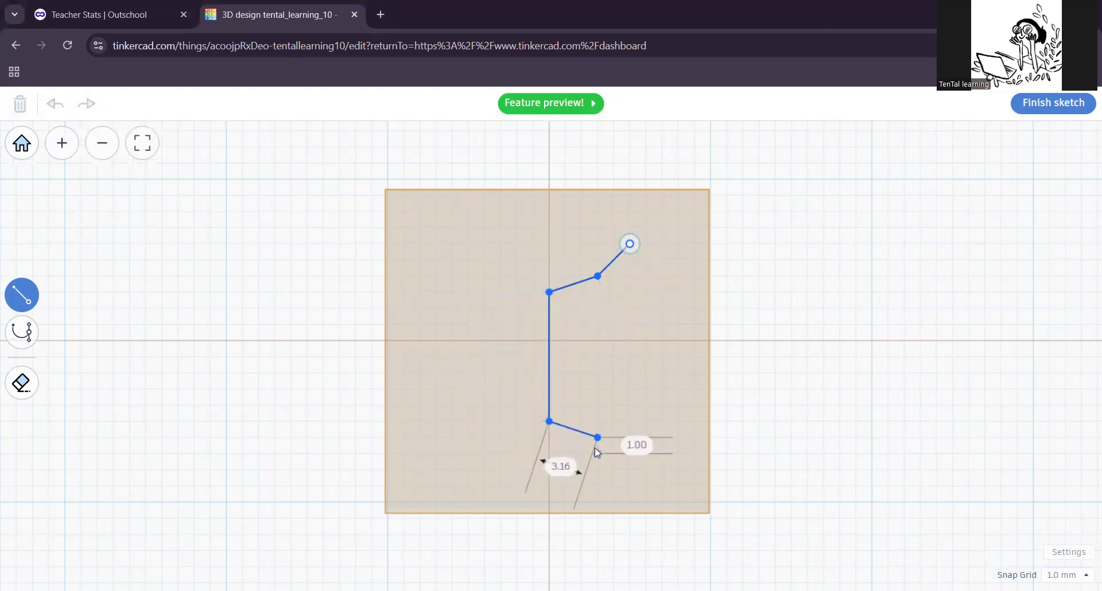
{"action": "left_click", "coordinate": [595, 450]}
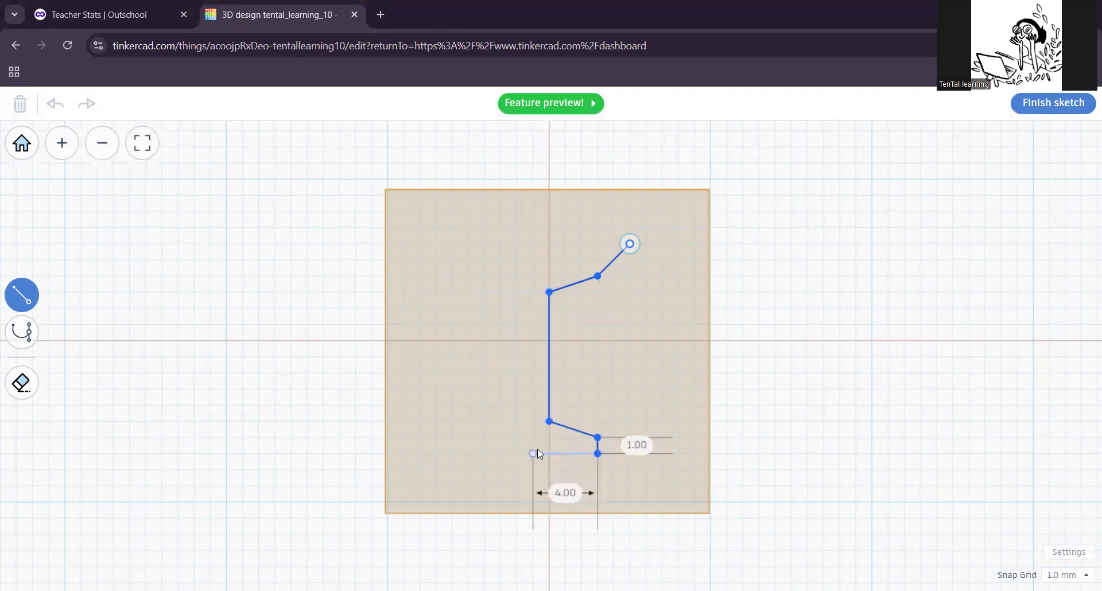
Step: Close the outline with a 4 mm base, an 11 mm vertical back, a 3.16 mm slope and the arm's outer edge and tip
{"action": "left_click", "coordinate": [539, 450]}
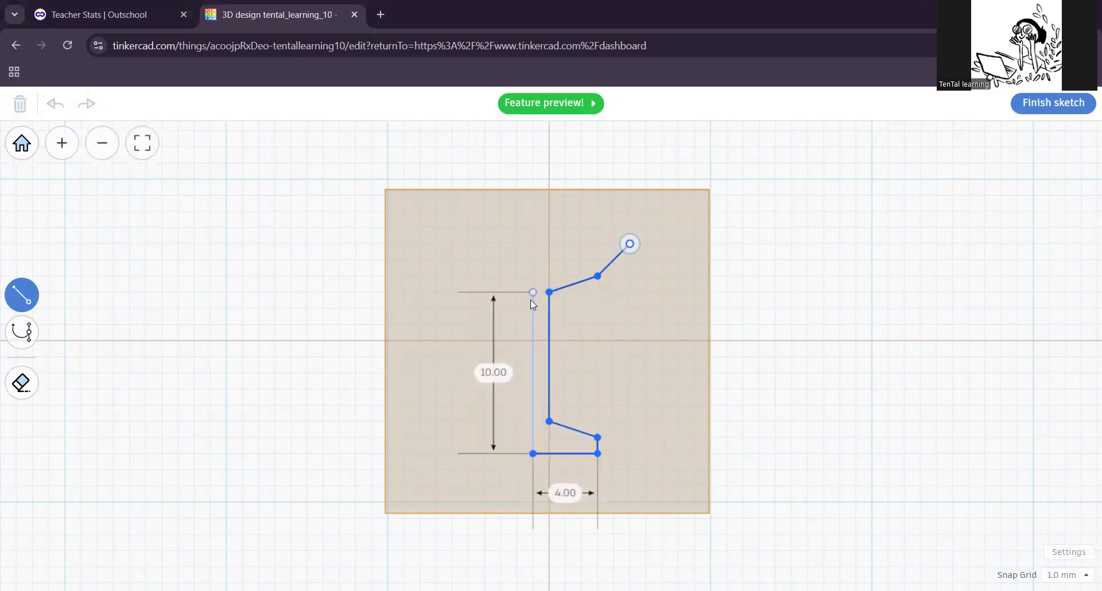
{"action": "left_click", "coordinate": [532, 276]}
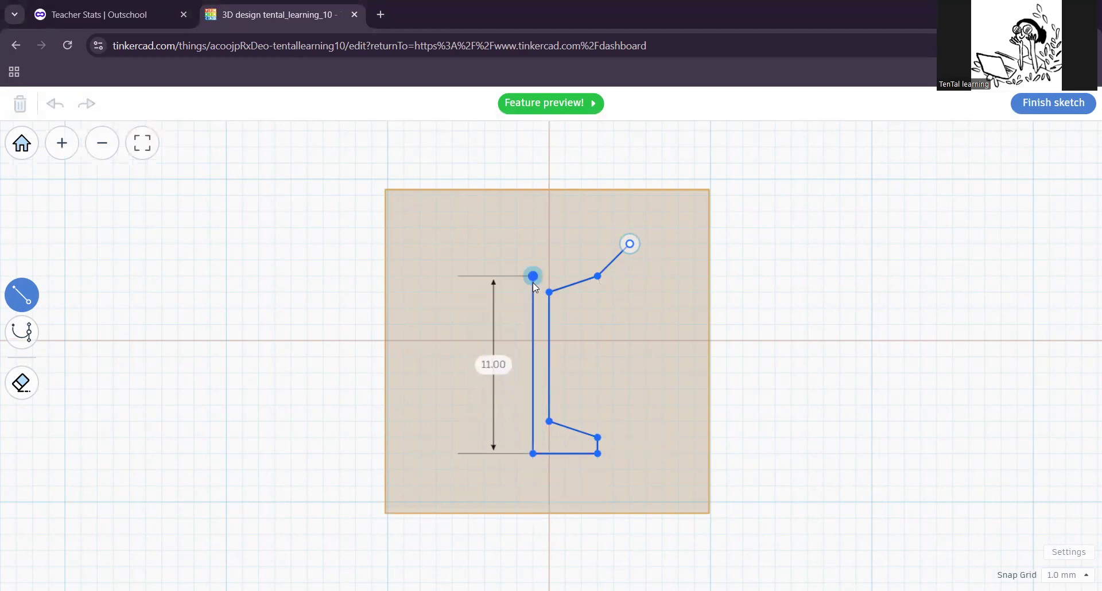
{"action": "left_click", "coordinate": [585, 265]}
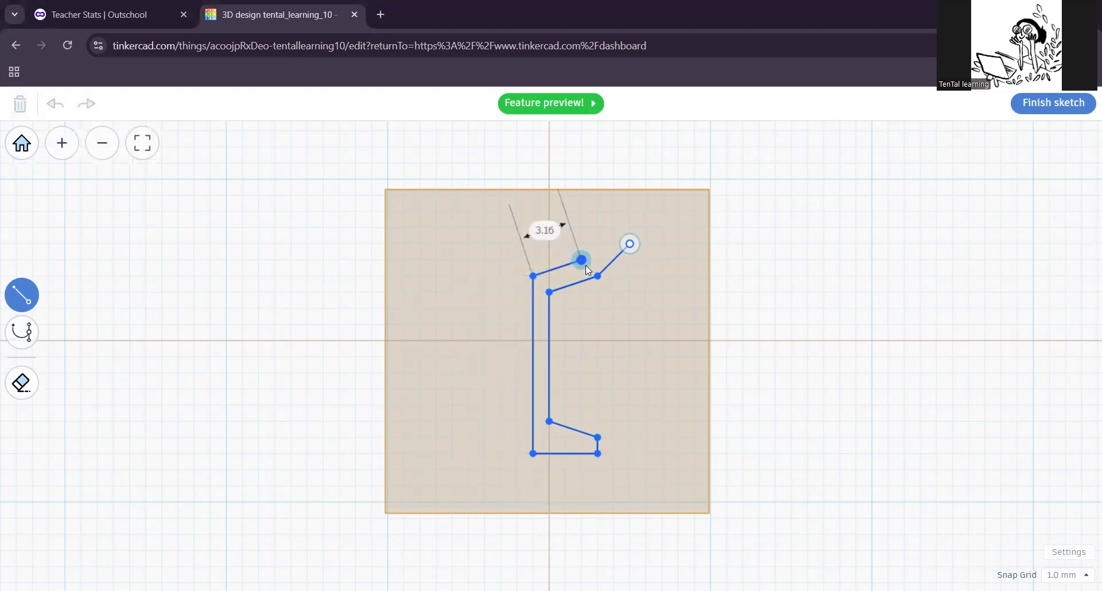
{"action": "left_click", "coordinate": [617, 233]}
{"action": "left_click", "coordinate": [627, 244]}
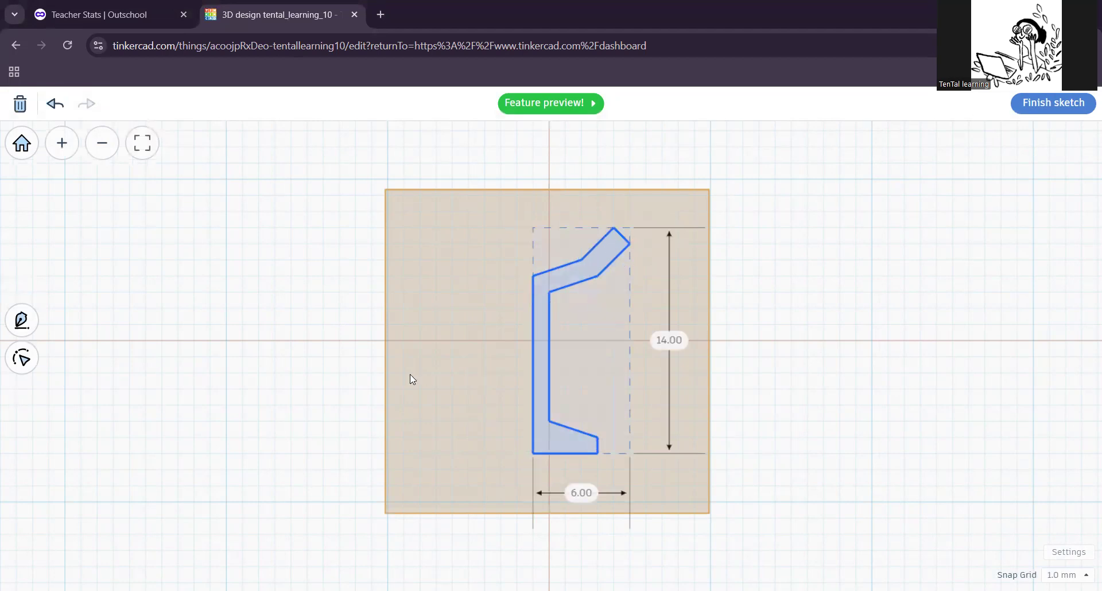
Step: Smooth the arm's two middle bend points and the foot's upper corner, and raise the arm's outer tip point 1 mm
{"action": "left_click", "coordinate": [22, 358]}
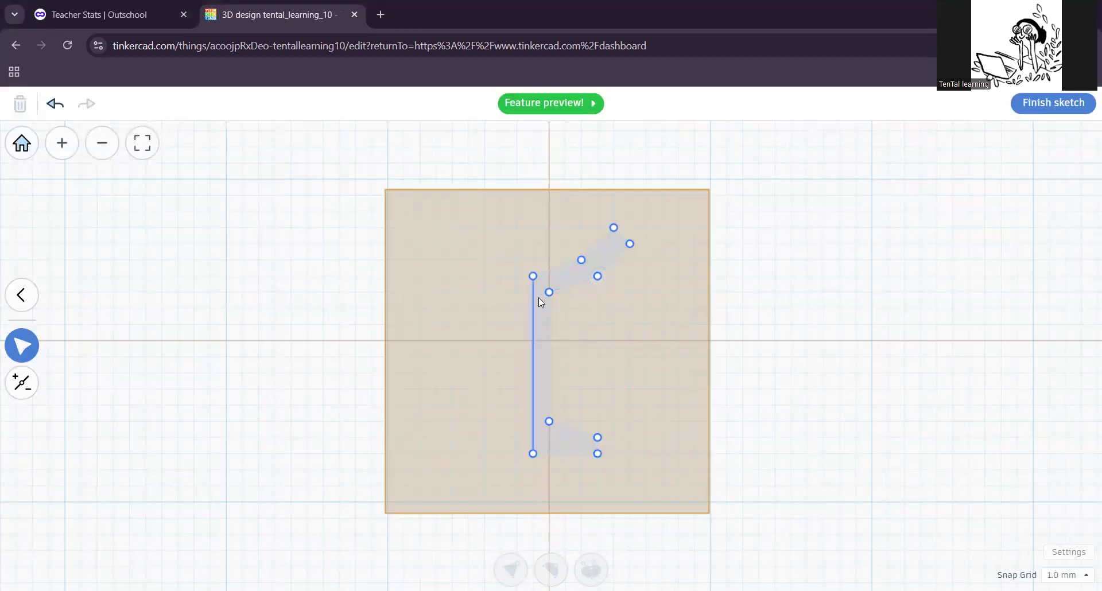
{"action": "left_click", "coordinate": [597, 276]}
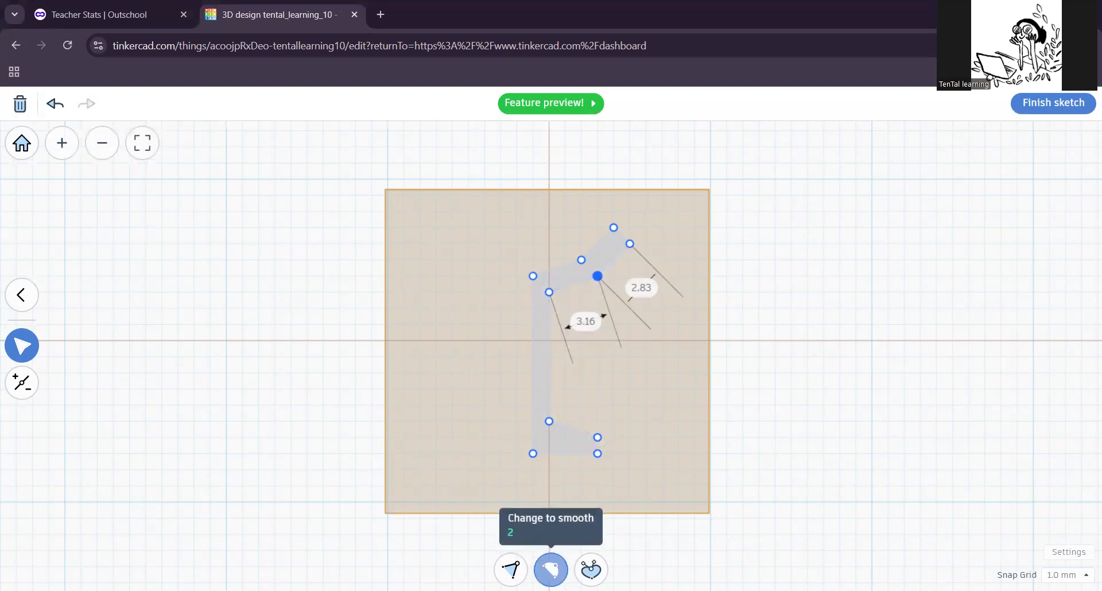
{"action": "left_click", "coordinate": [550, 569]}
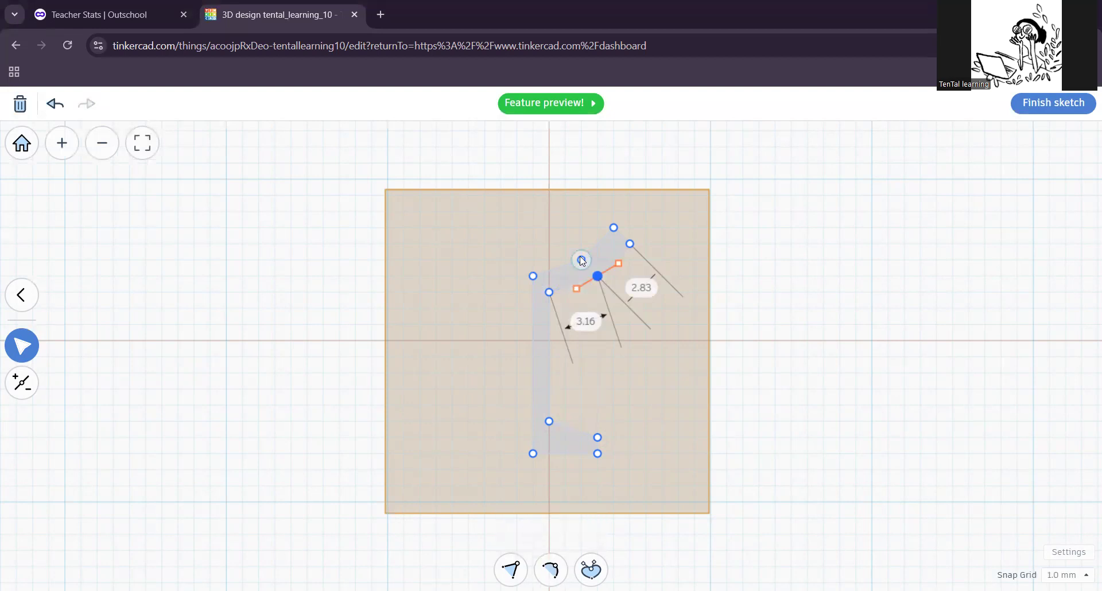
{"action": "left_click", "coordinate": [581, 259]}
{"action": "left_click", "coordinate": [551, 569]}
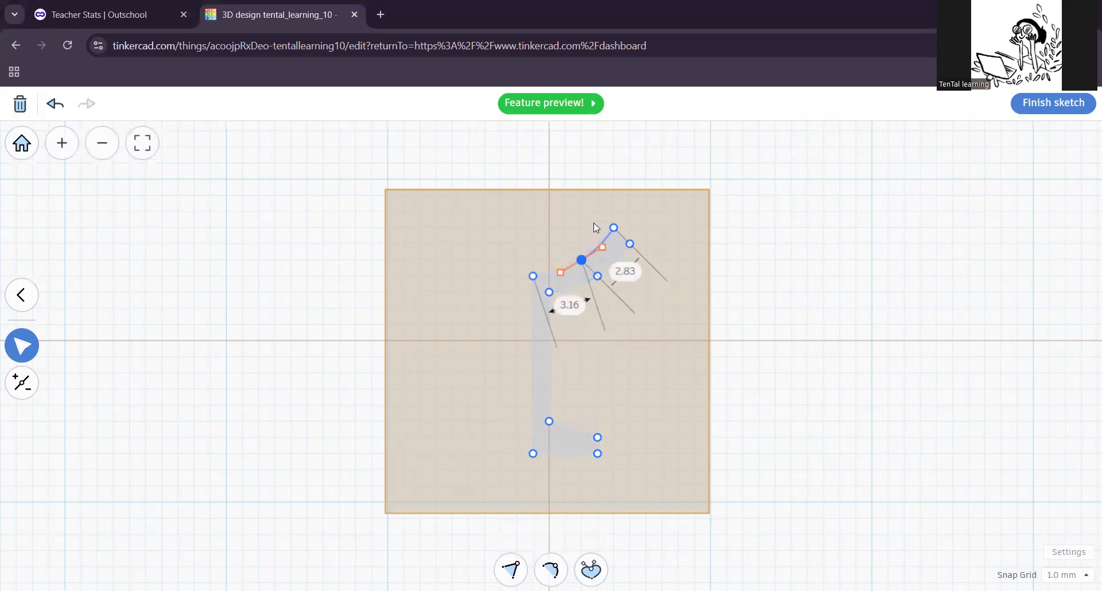
{"action": "left_click", "coordinate": [596, 438]}
{"action": "left_click", "coordinate": [550, 569]}
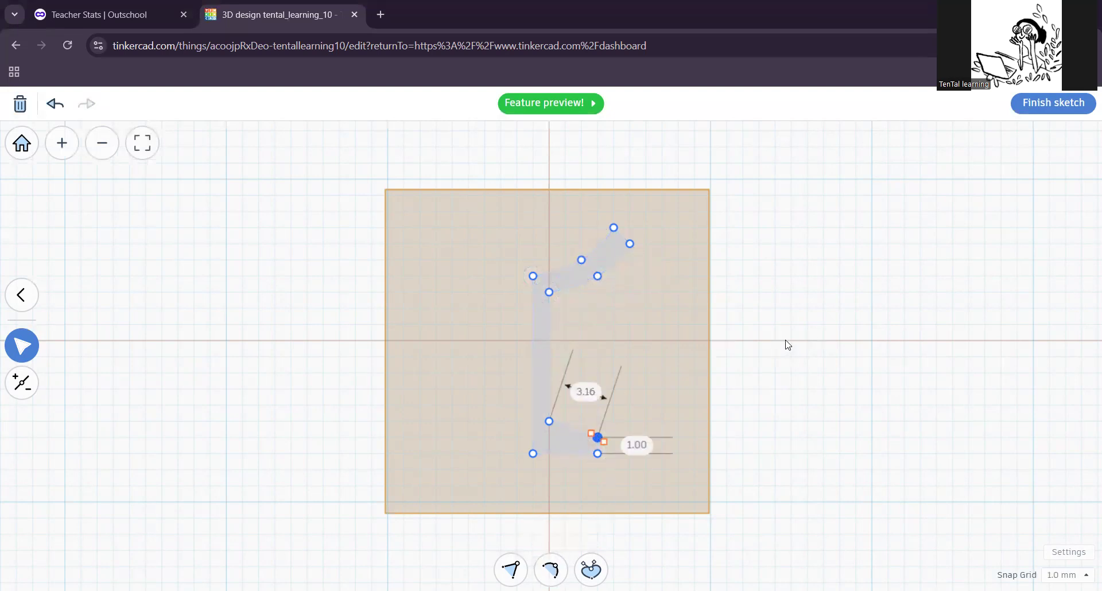
{"action": "left_click_drag", "start_coordinate": [631, 246], "coordinate": [633, 230]}
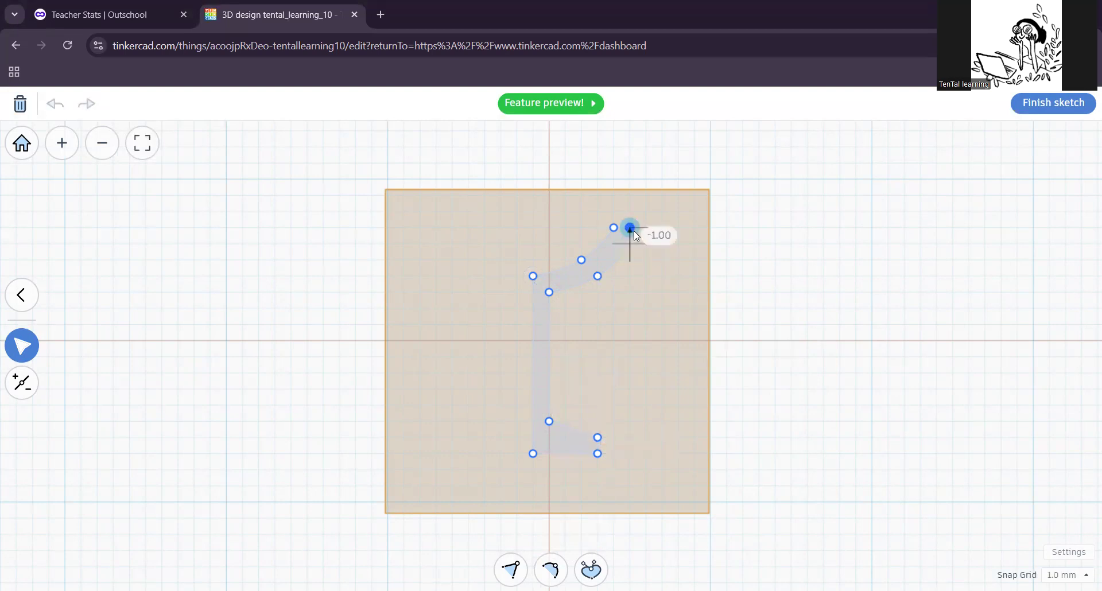
{"action": "left_click", "coordinate": [736, 310]}
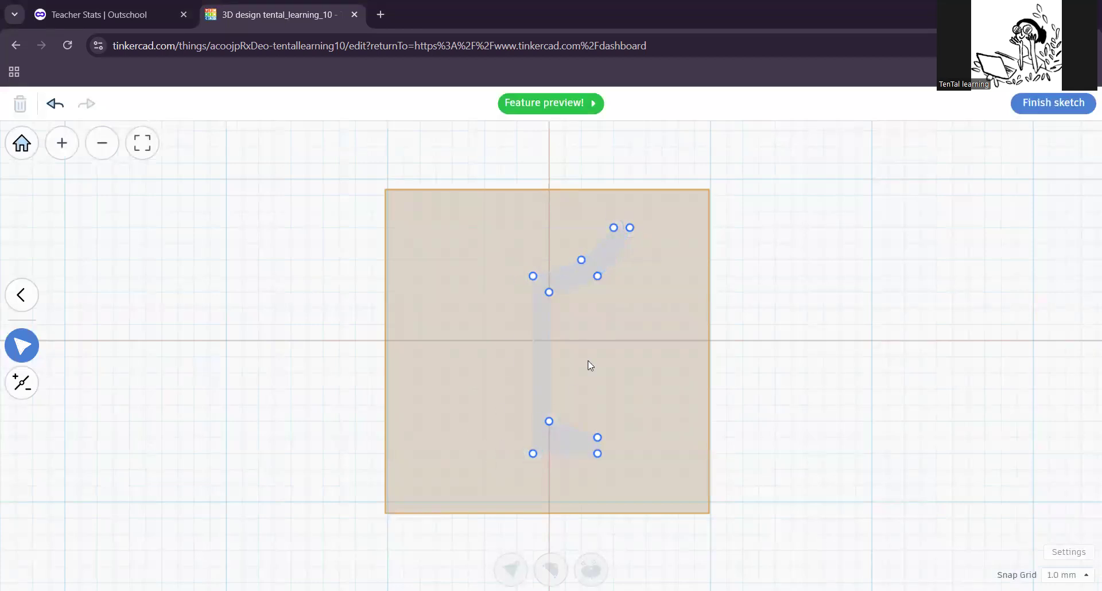
Step: Finish the sketch and delete the red box that served as the sketching surface
{"action": "left_click", "coordinate": [1048, 112]}
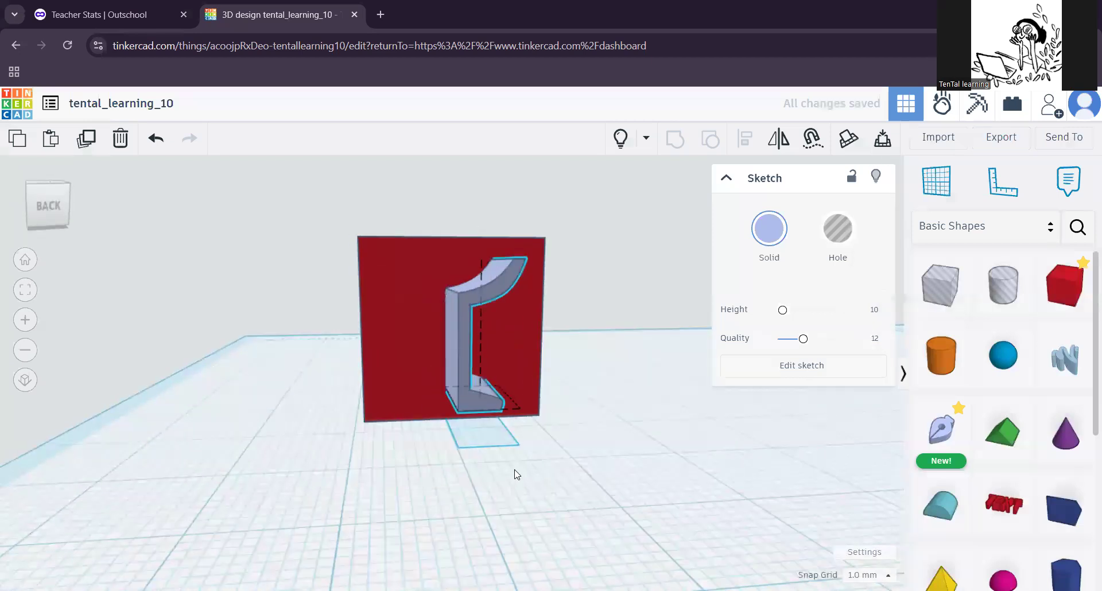
{"action": "left_click", "coordinate": [487, 293]}
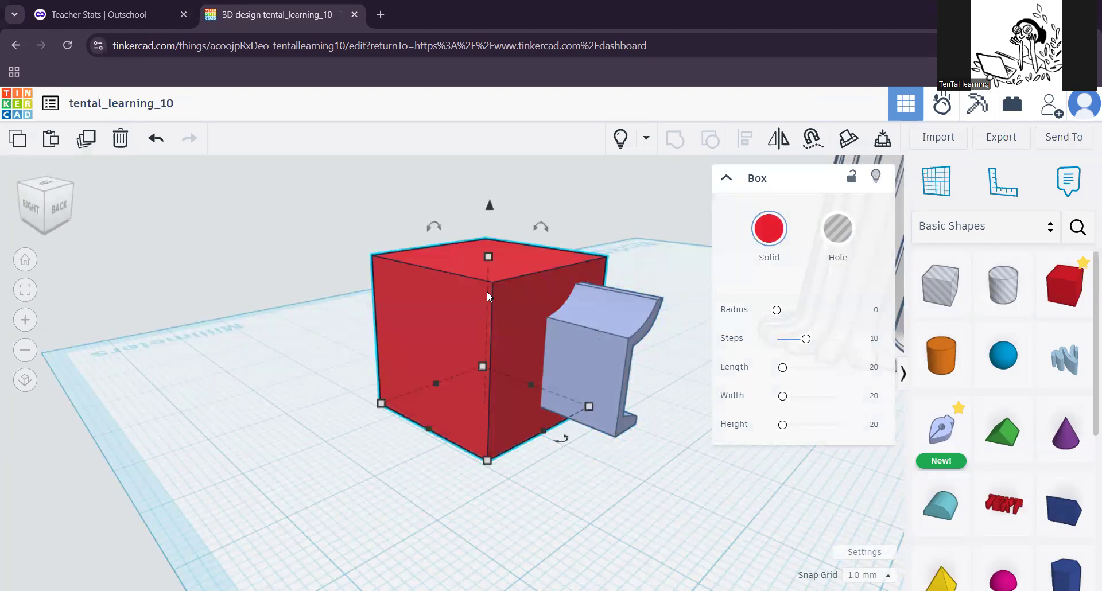
{"action": "key", "text": "Delete"}
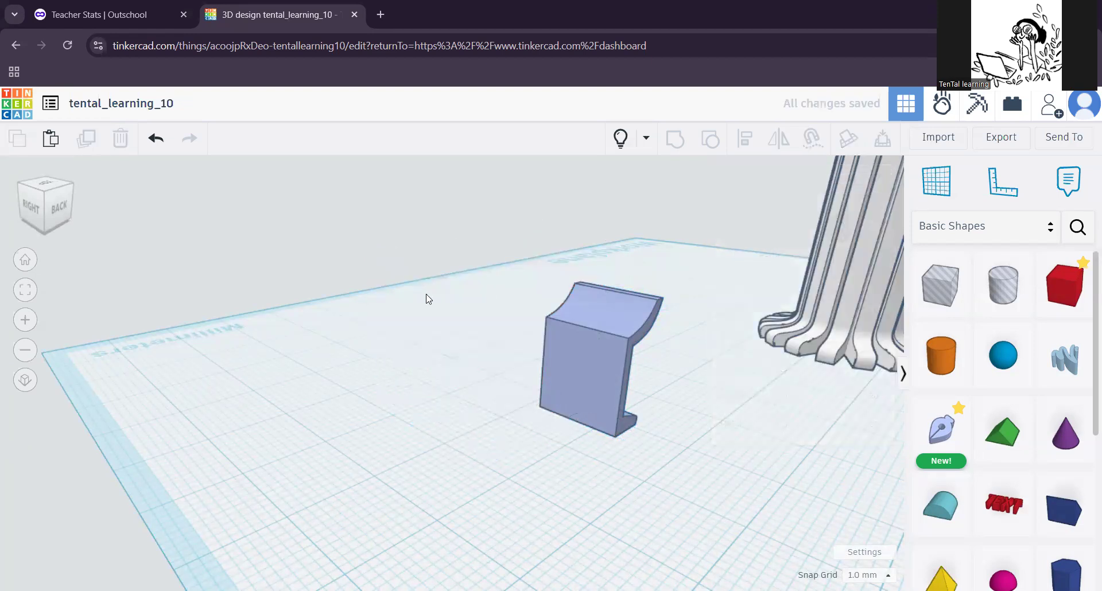
Step: Drop the sketched shape onto the workplane
{"action": "scroll", "coordinate": [536, 424], "scroll_direction": "up", "scroll_amount": 4}
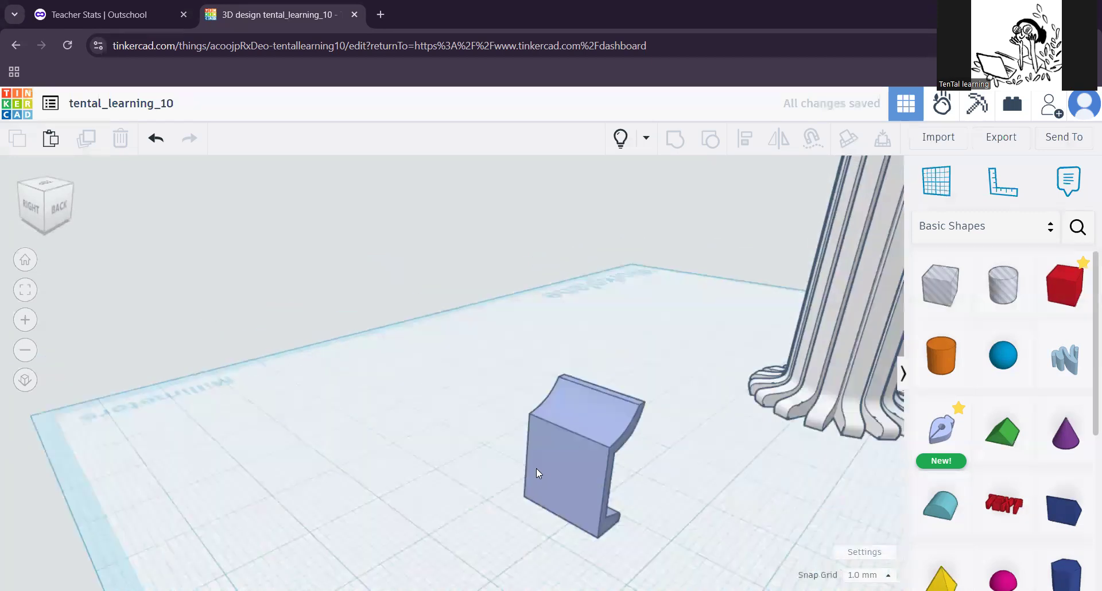
{"action": "right_click_drag", "start_coordinate": [567, 481], "coordinate": [472, 464]}
{"action": "left_click", "coordinate": [492, 394]}
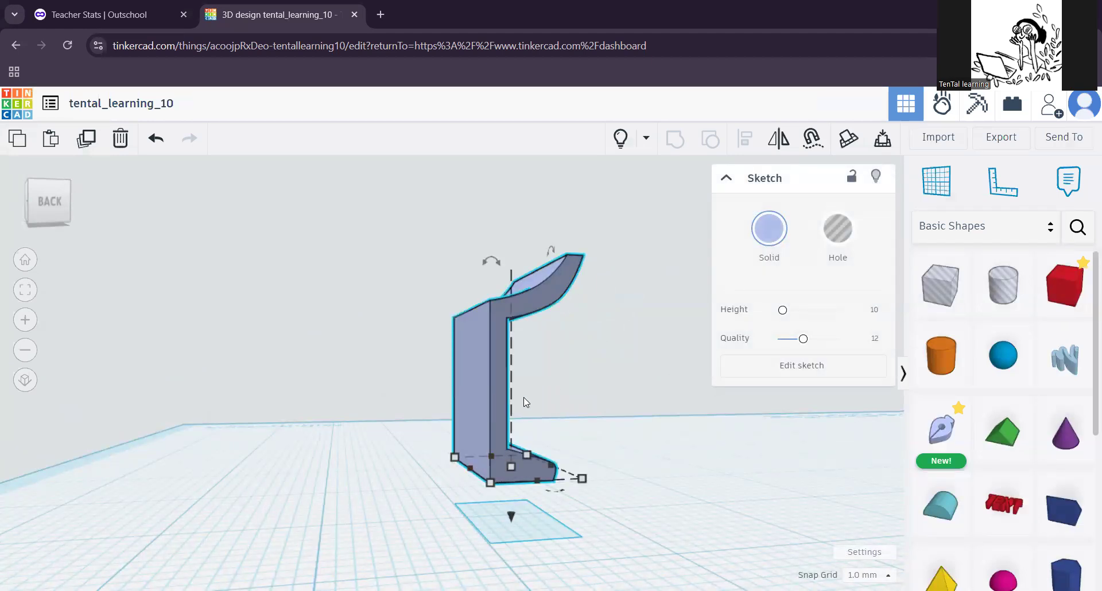
{"action": "mouse_move", "coordinate": [508, 511]}
{"action": "left_mouse_down"}
{"action": "mouse_move", "coordinate": [509, 545]}
{"action": "mouse_move", "coordinate": [512, 502]}
{"action": "left_mouse_up"}
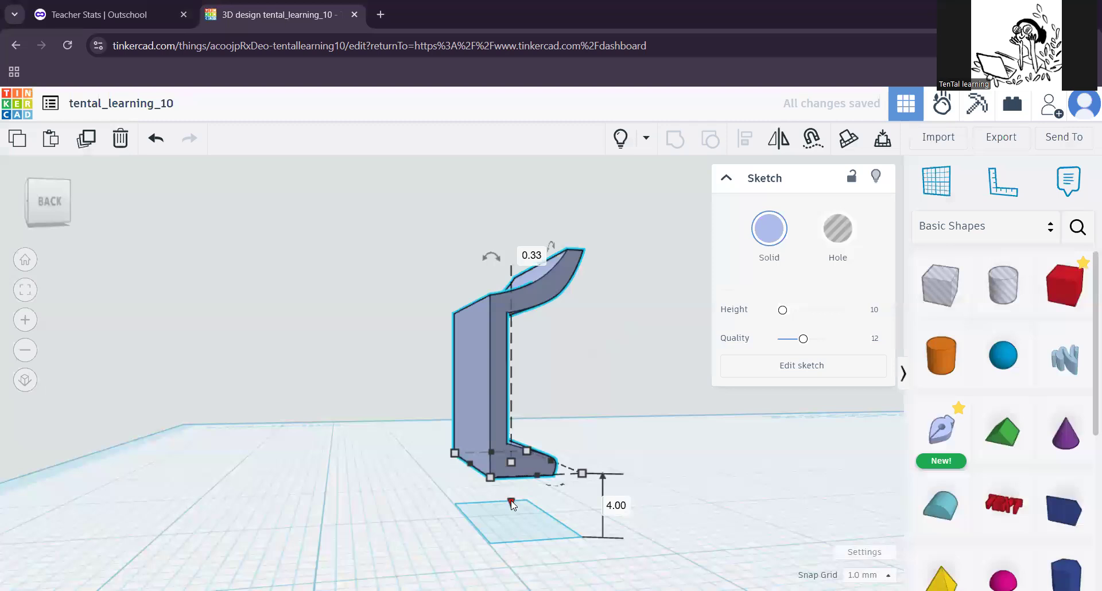
{"action": "key", "text": "d"}
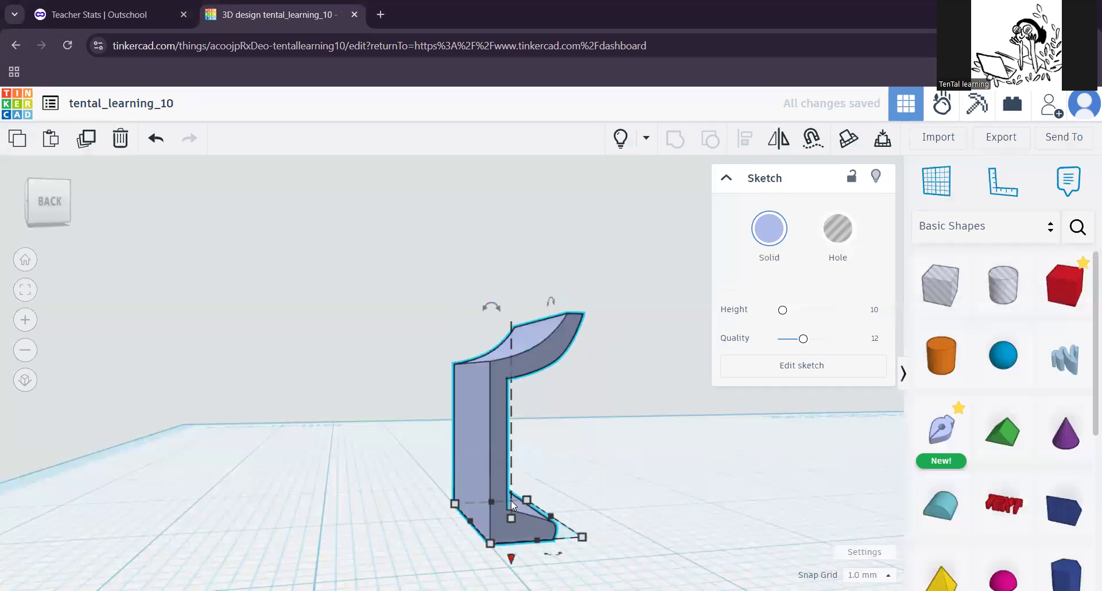
Step: Reduce the sketched shape's 10 mm depth to a thin slice, keeping its profile
{"action": "mouse_move", "coordinate": [380, 520]}
{"action": "right_mouse_down"}
{"action": "mouse_move", "coordinate": [530, 548]}
{"action": "mouse_move", "coordinate": [576, 455]}
{"action": "right_mouse_up"}
{"action": "mouse_move", "coordinate": [541, 508]}
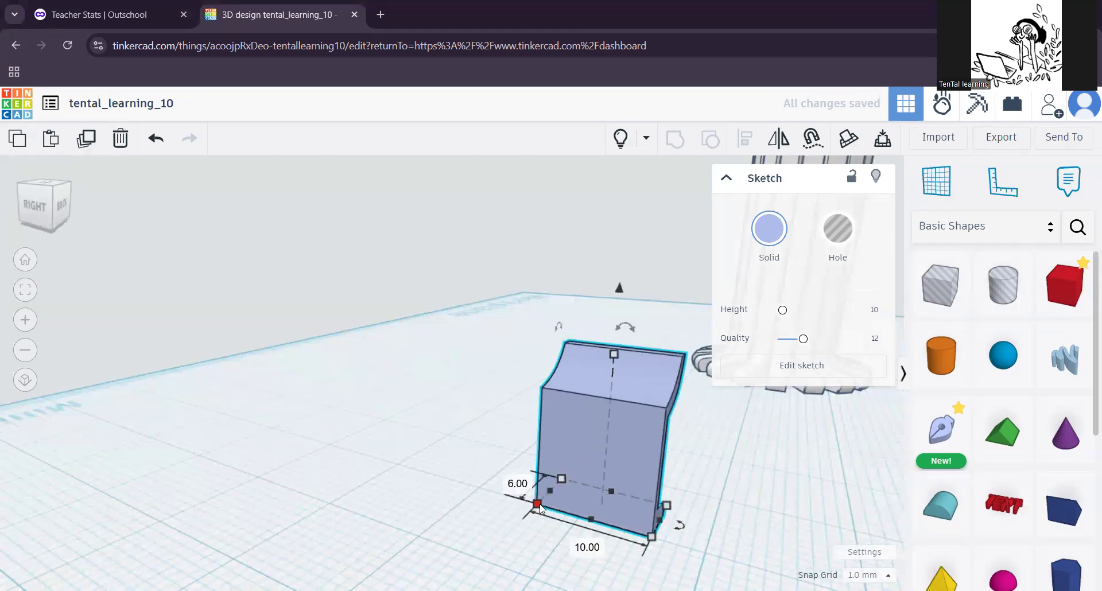
{"action": "left_click_drag", "start_coordinate": [540, 508], "coordinate": [640, 537]}
{"action": "middle_click_drag", "start_coordinate": [727, 564], "coordinate": [606, 539]}
{"action": "mouse_move", "coordinate": [606, 538]}
{"action": "right_mouse_down"}
{"action": "mouse_move", "coordinate": [487, 522]}
{"action": "mouse_move", "coordinate": [494, 450]}
{"action": "mouse_move", "coordinate": [506, 471]}
{"action": "right_mouse_up"}
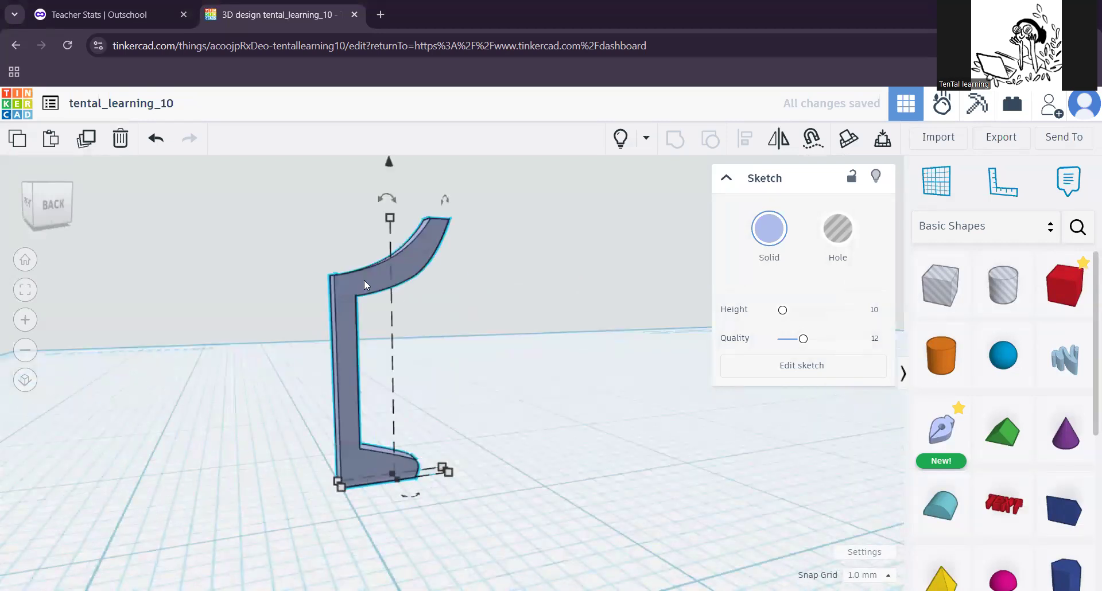
Step: Duplicate the thin sketched slice and rotate the copy slightly about the vertical axis
{"action": "scroll", "coordinate": [501, 458], "scroll_direction": "down", "scroll_amount": 2}
{"action": "mouse_move", "coordinate": [491, 462]}
{"action": "right_mouse_down"}
{"action": "mouse_move", "coordinate": [398, 513]}
{"action": "mouse_move", "coordinate": [482, 496]}
{"action": "mouse_move", "coordinate": [343, 420]}
{"action": "right_mouse_up"}
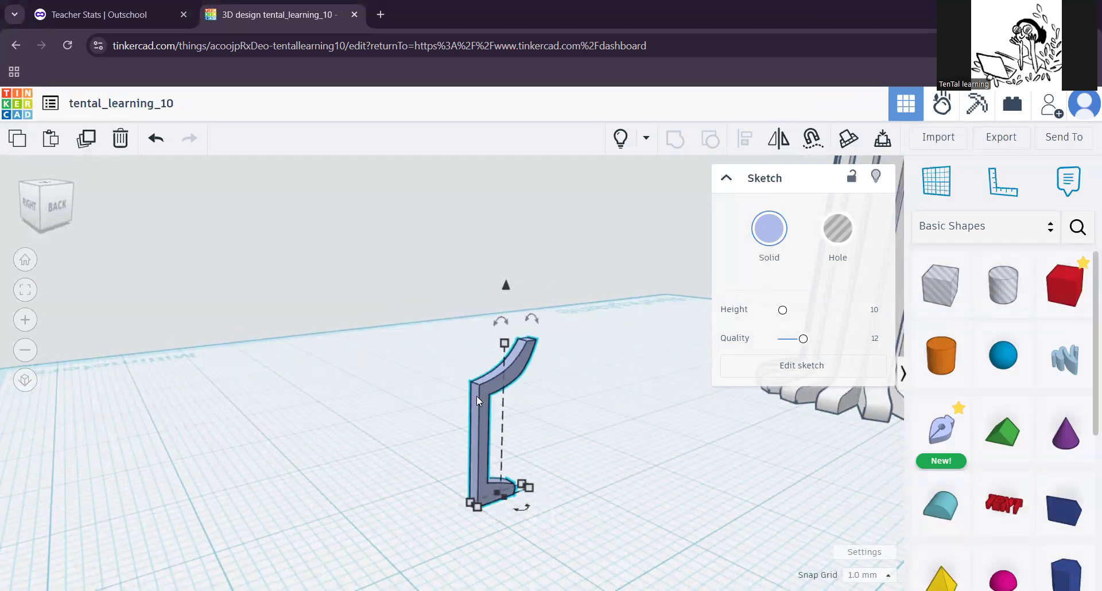
{"action": "left_click", "coordinate": [86, 140]}
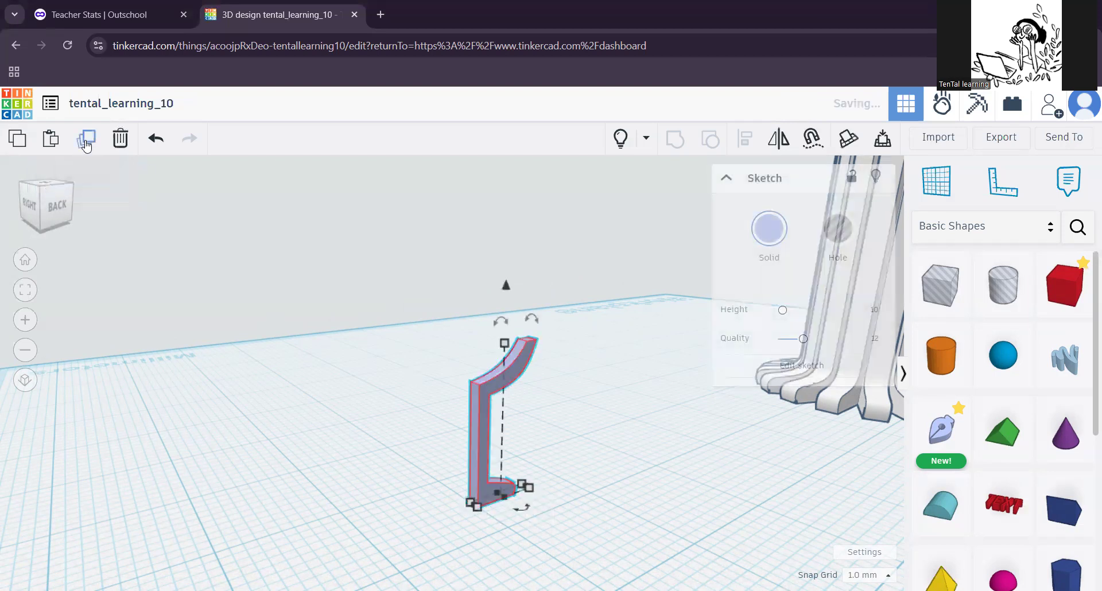
{"action": "middle_click_drag", "start_coordinate": [583, 457], "coordinate": [559, 402]}
{"action": "right_click_drag", "start_coordinate": [585, 488], "coordinate": [510, 501]}
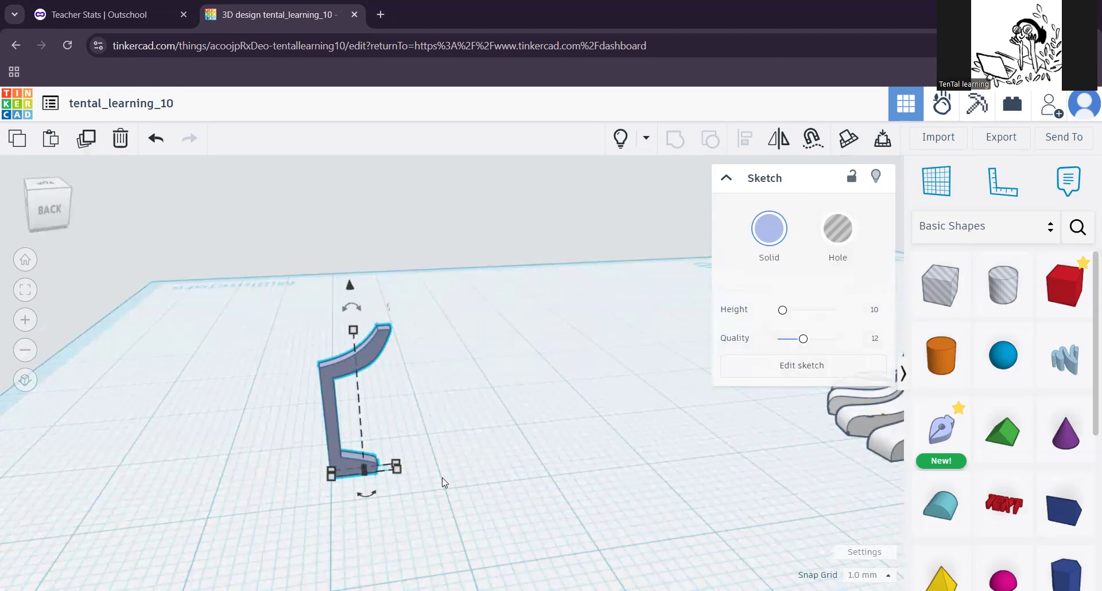
{"action": "left_click_drag", "start_coordinate": [372, 497], "coordinate": [344, 500]}
{"action": "right_click_drag", "start_coordinate": [213, 492], "coordinate": [367, 494]}
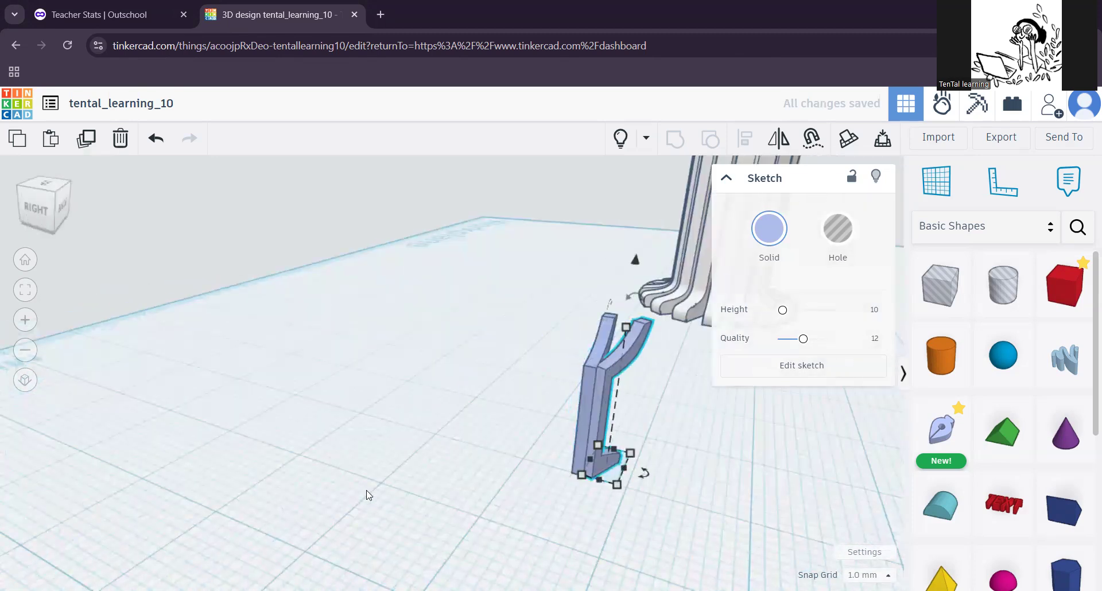
Step: Nudge the rotated copy in 1 mm steps until its stem sits right beside the original slice's stem
{"action": "key", "text": "Right"}
{"action": "key", "text": "Up"}
{"action": "key", "text": "Down"}
{"action": "key", "text": "Left"}
{"action": "key", "text": "Up"}
{"action": "right_click_drag", "start_coordinate": [467, 506], "coordinate": [377, 499]}
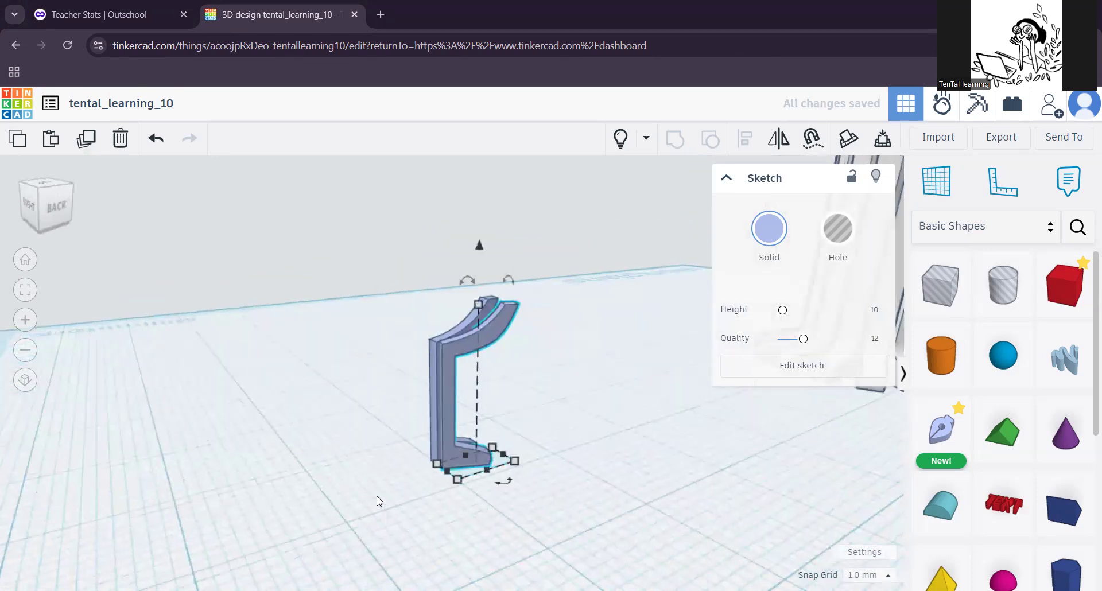
{"action": "key", "text": "Right"}
{"action": "key", "text": "Right"}
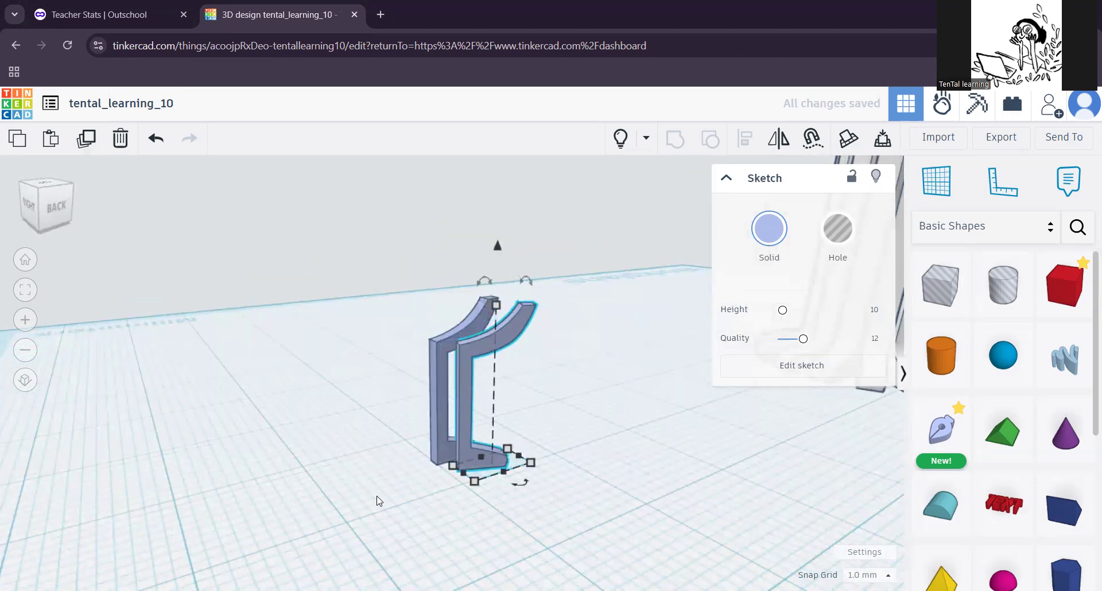
{"action": "key", "text": "Left"}
{"action": "key", "text": "Left"}
{"action": "key", "text": "Up"}
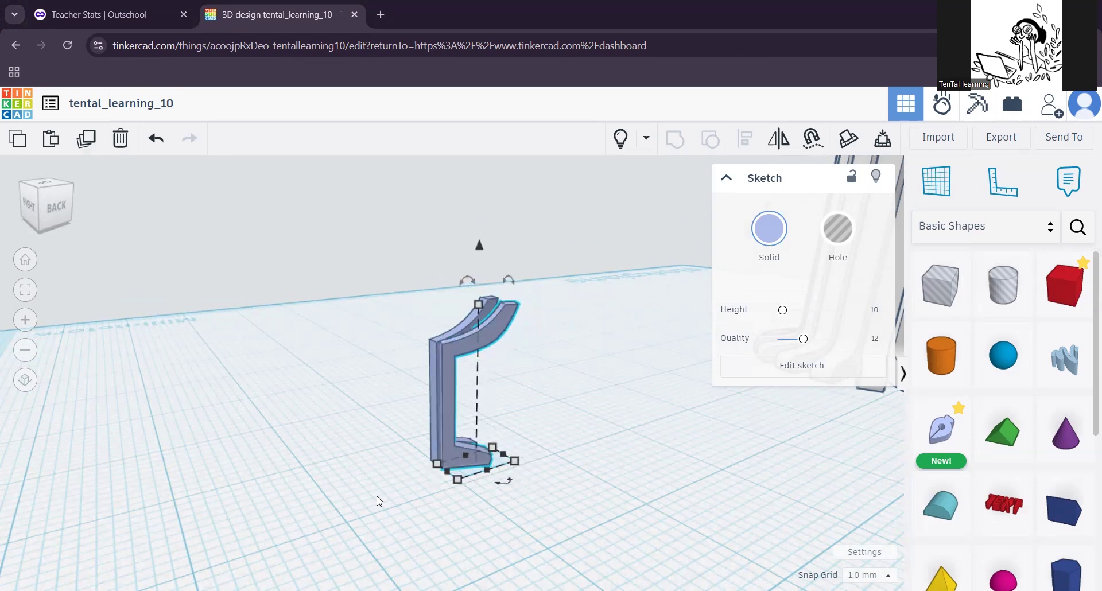
{"action": "mouse_move", "coordinate": [353, 494]}
{"action": "right_mouse_down"}
{"action": "mouse_move", "coordinate": [482, 510]}
{"action": "mouse_move", "coordinate": [354, 480]}
{"action": "mouse_move", "coordinate": [327, 484]}
{"action": "right_mouse_up"}
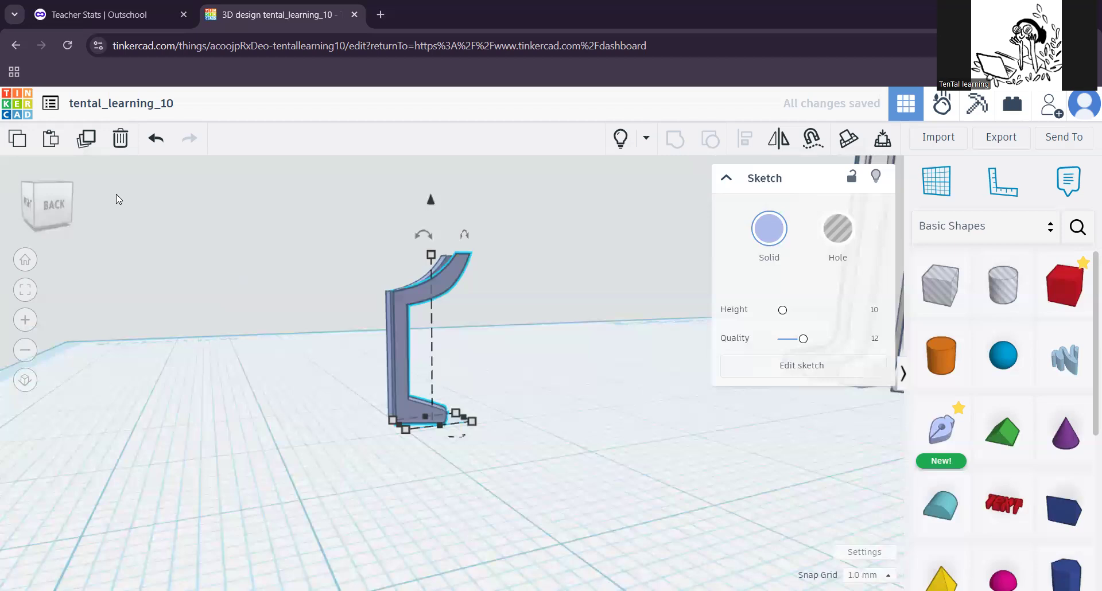
Step: Repeat the duplicate-and-rotate pattern until the slices close a full circle, and undo the last surplus copy
{"action": "left_click", "coordinate": [86, 139]}
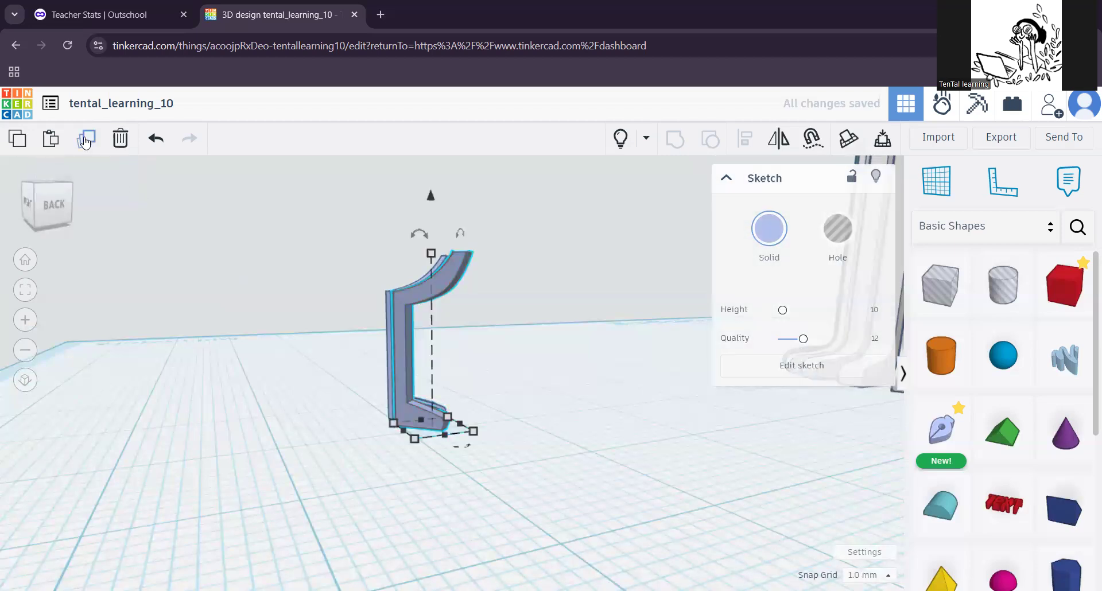
{"action": "left_click", "coordinate": [85, 140]}
{"action": "left_click", "coordinate": [85, 140]}
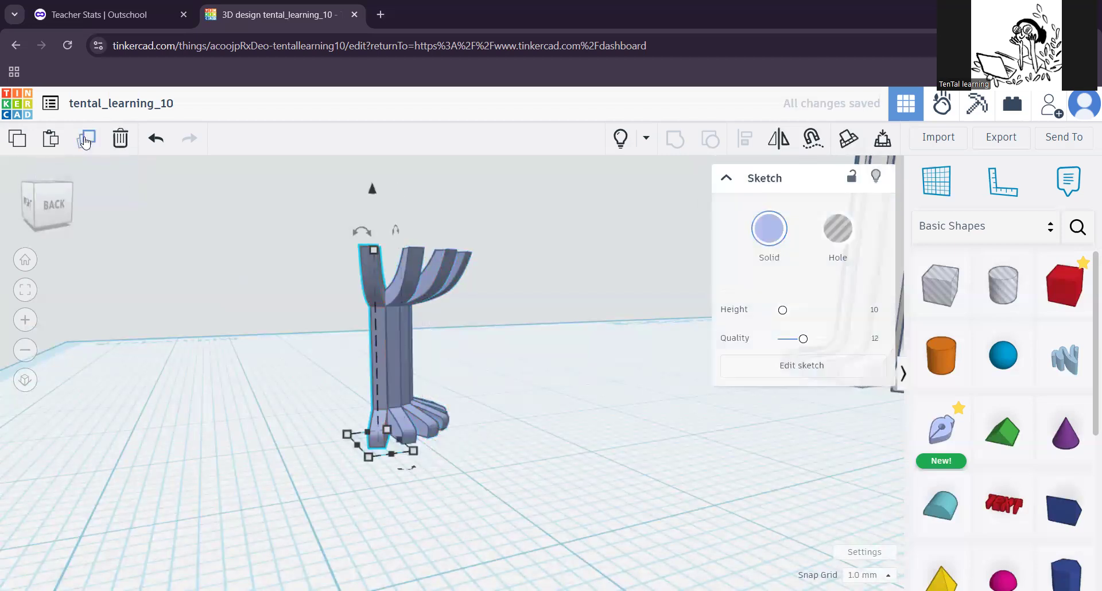
{"action": "left_click", "coordinate": [85, 141]}
{"action": "left_click", "coordinate": [85, 141]}
{"action": "left_click", "coordinate": [85, 141]}
{"action": "left_click", "coordinate": [85, 141]}
{"action": "left_click", "coordinate": [85, 142]}
{"action": "left_click", "coordinate": [85, 141]}
{"action": "left_click", "coordinate": [85, 141]}
{"action": "left_click", "coordinate": [85, 142]}
{"action": "left_click", "coordinate": [84, 141]}
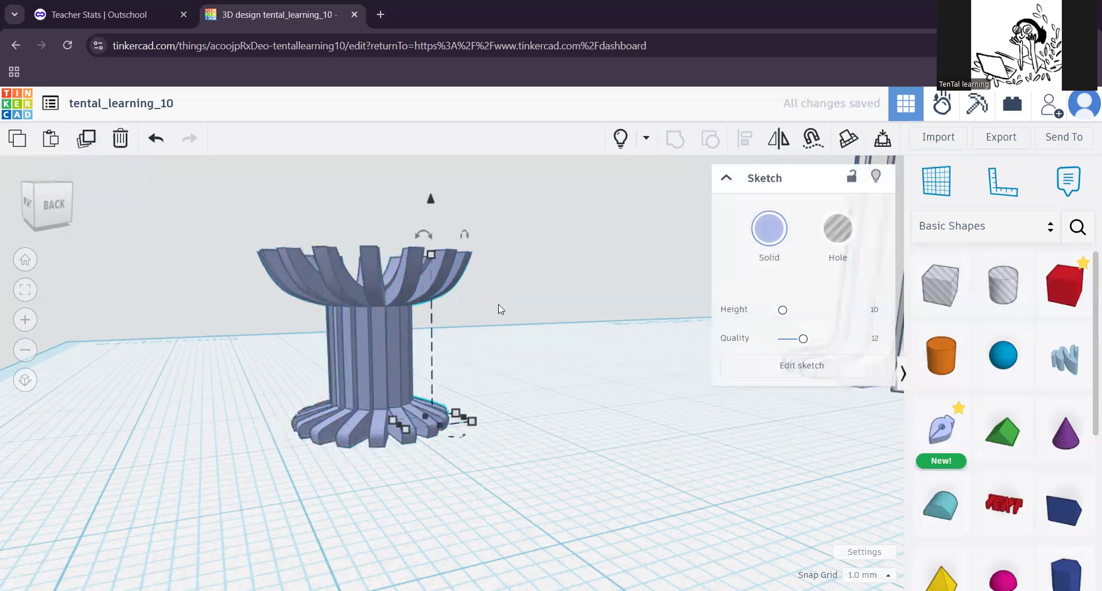
{"action": "right_click_drag", "start_coordinate": [546, 406], "coordinate": [454, 440]}
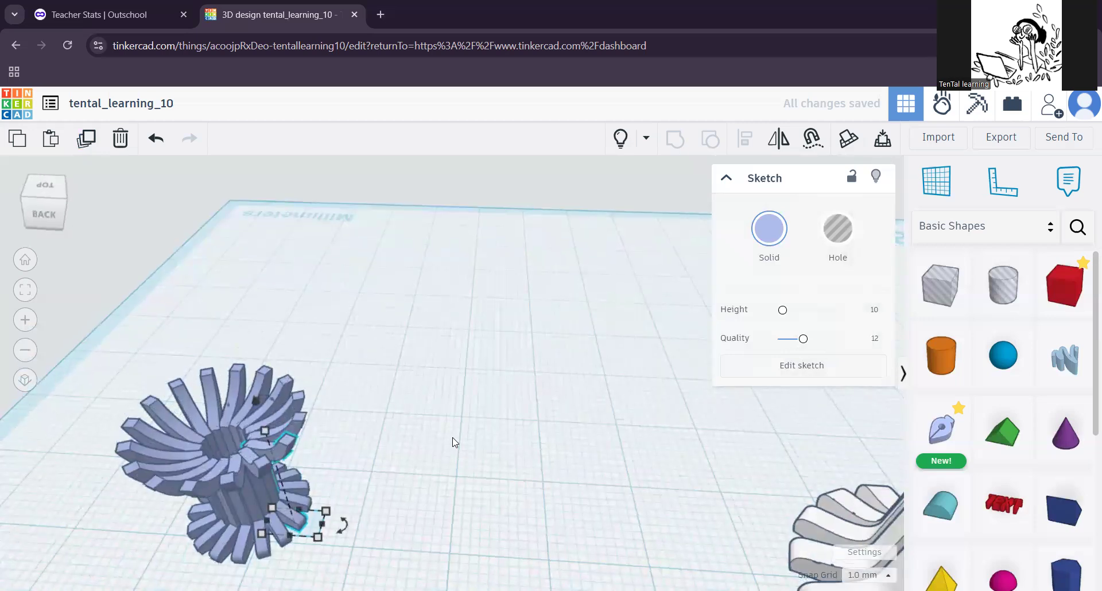
{"action": "key", "text": "ctrl+z"}
Step: Examine the small radial column beside the large flower design, the pale teal block and the "Subscribe!" text
{"action": "right_click_drag", "start_coordinate": [395, 492], "coordinate": [450, 377]}
{"action": "scroll", "coordinate": [470, 361], "scroll_direction": "down", "scroll_amount": 6}
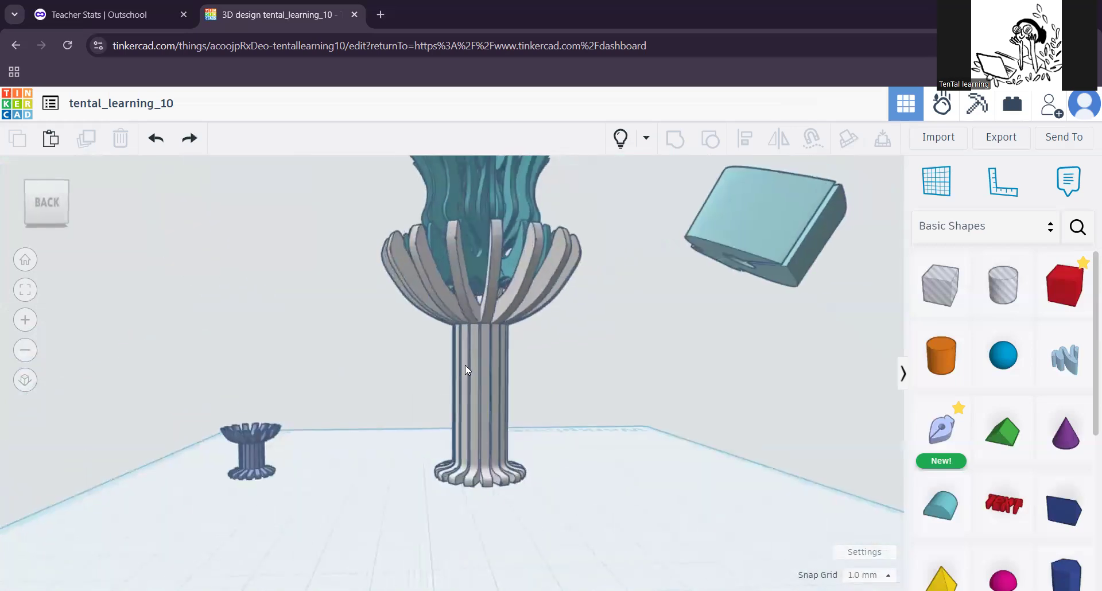
{"action": "right_click_drag", "start_coordinate": [465, 369], "coordinate": [411, 410]}
{"action": "right_click_drag", "start_coordinate": [498, 413], "coordinate": [388, 434]}
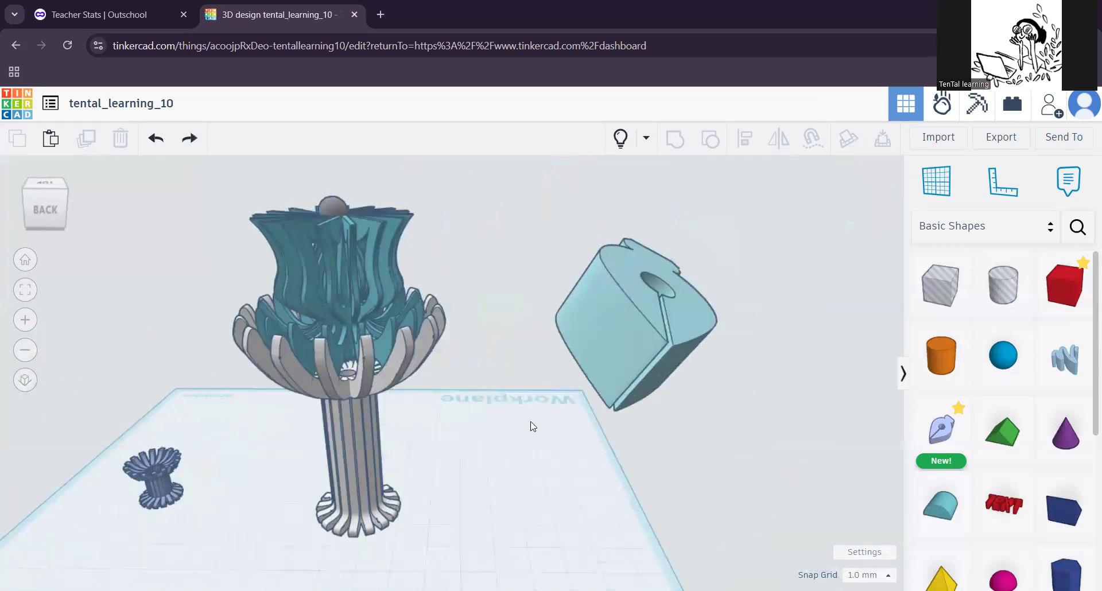
{"action": "right_click_drag", "start_coordinate": [568, 416], "coordinate": [534, 414]}
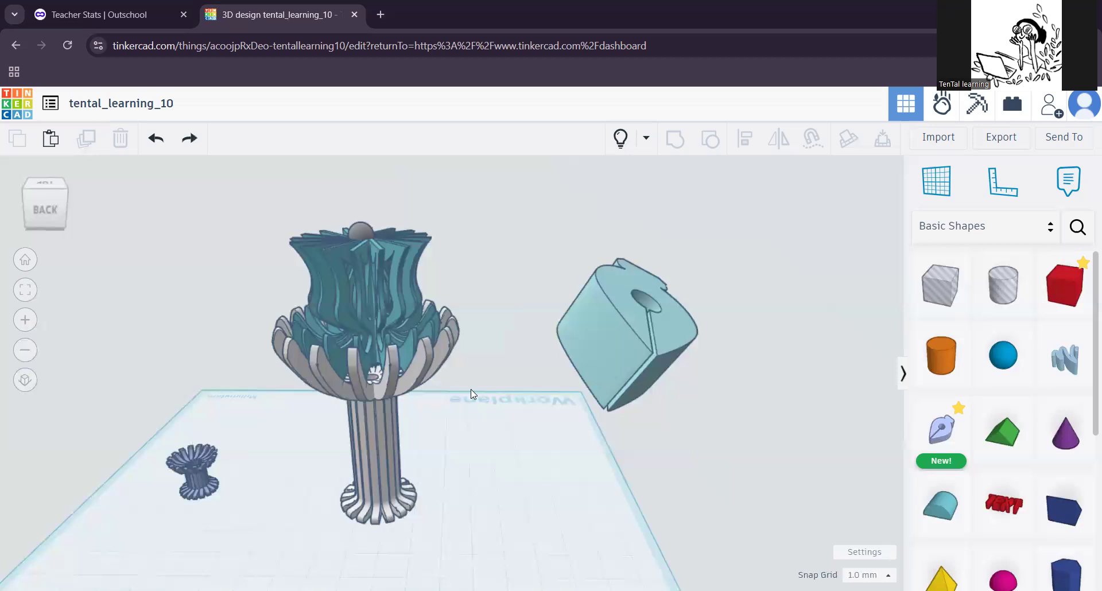
{"action": "middle_click_drag", "start_coordinate": [518, 446], "coordinate": [551, 450]}
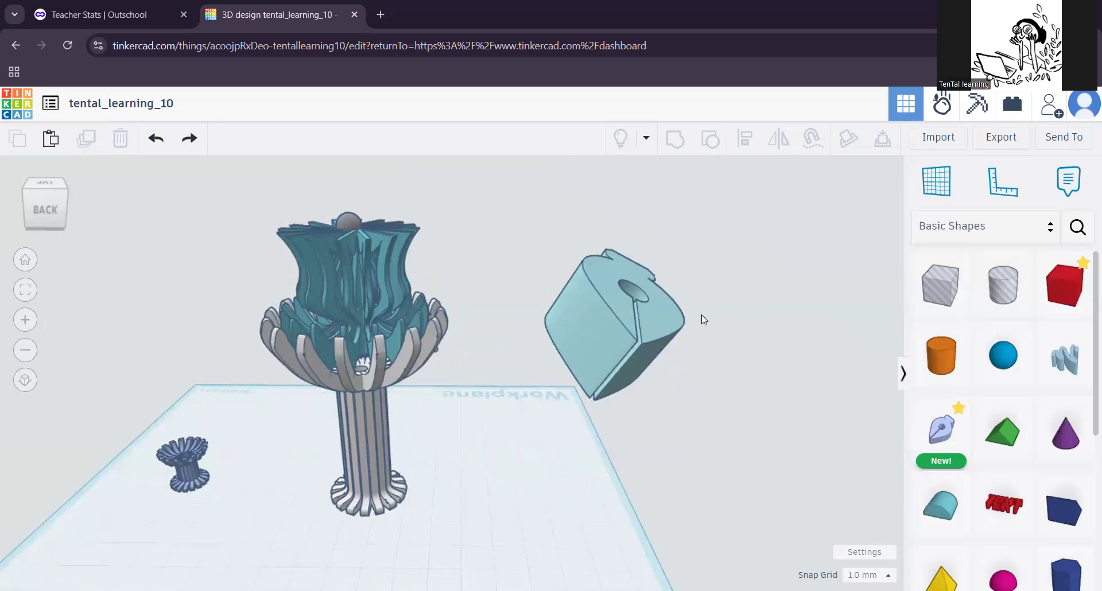
{"action": "middle_click_drag", "start_coordinate": [701, 315], "coordinate": [656, 374]}
{"action": "right_click_drag", "start_coordinate": [656, 374], "coordinate": [587, 378]}
{"action": "scroll", "coordinate": [593, 355], "scroll_direction": "up", "scroll_amount": 5}
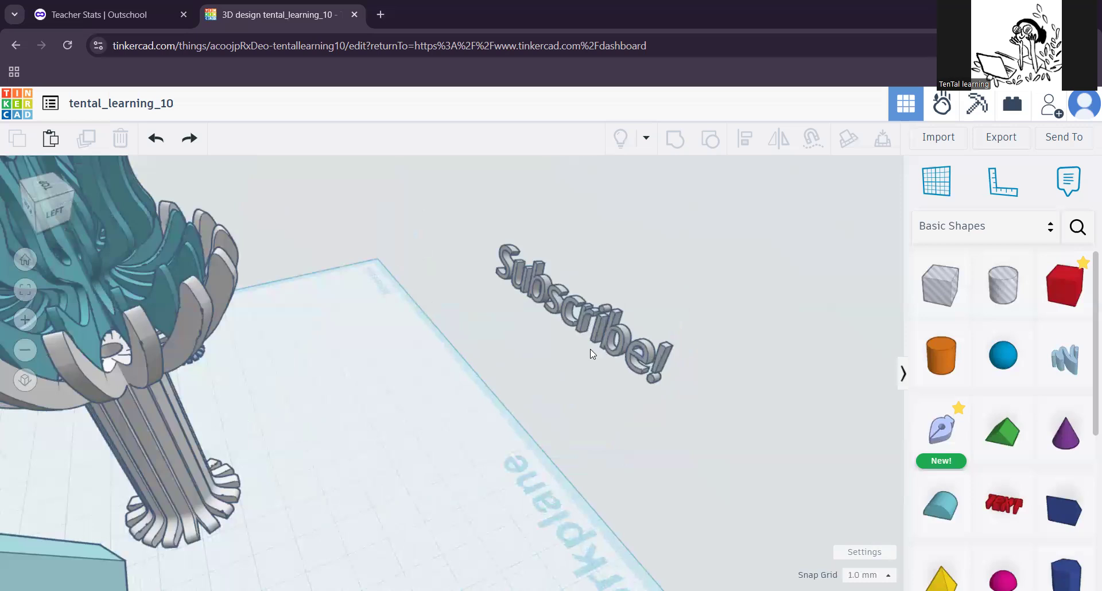
{"action": "mouse_move", "coordinate": [452, 366]}
{"action": "right_mouse_down"}
{"action": "mouse_move", "coordinate": [556, 425]}
{"action": "mouse_move", "coordinate": [466, 374]}
{"action": "right_mouse_up"}
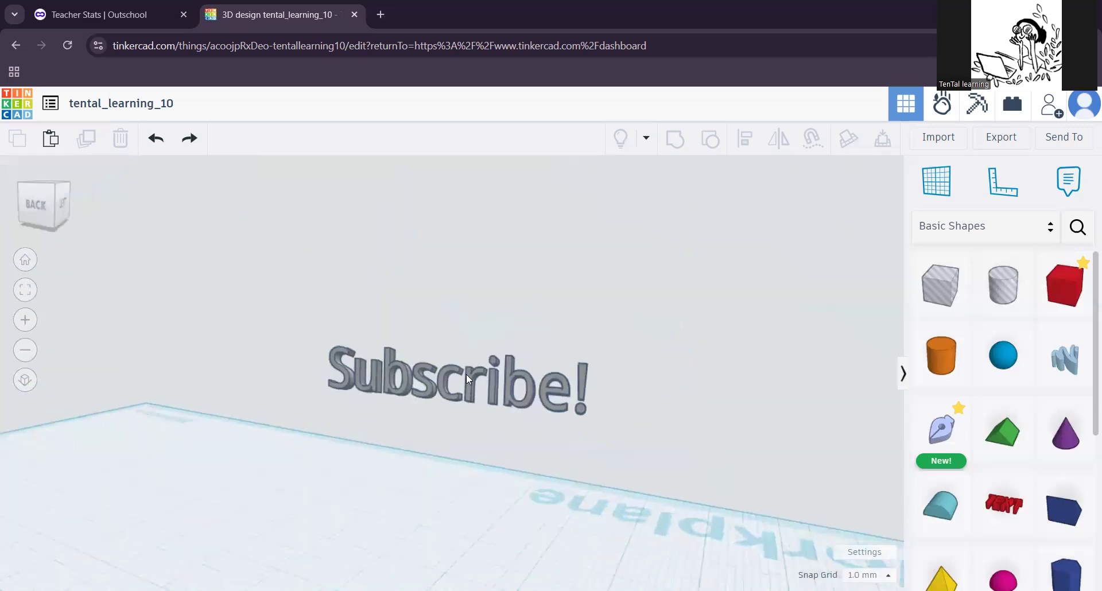
{"action": "scroll", "coordinate": [466, 374], "scroll_direction": "up", "scroll_amount": 2}
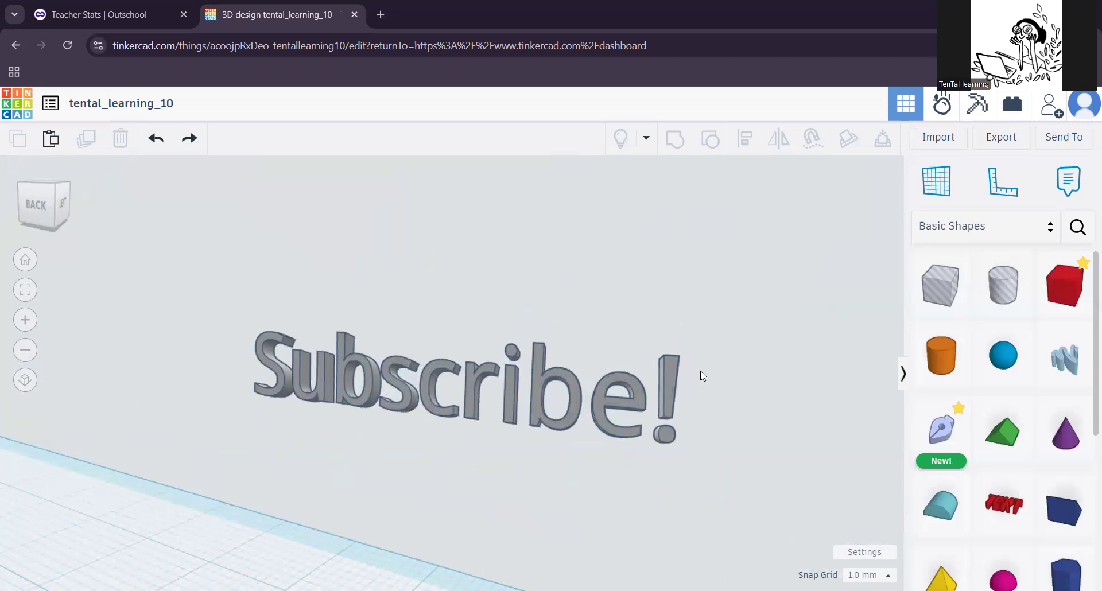
Step: Add a Text shape in front of the "Subscribe!" text and set its wording to "like"
{"action": "scroll", "coordinate": [946, 440], "scroll_direction": "down", "scroll_amount": 4}
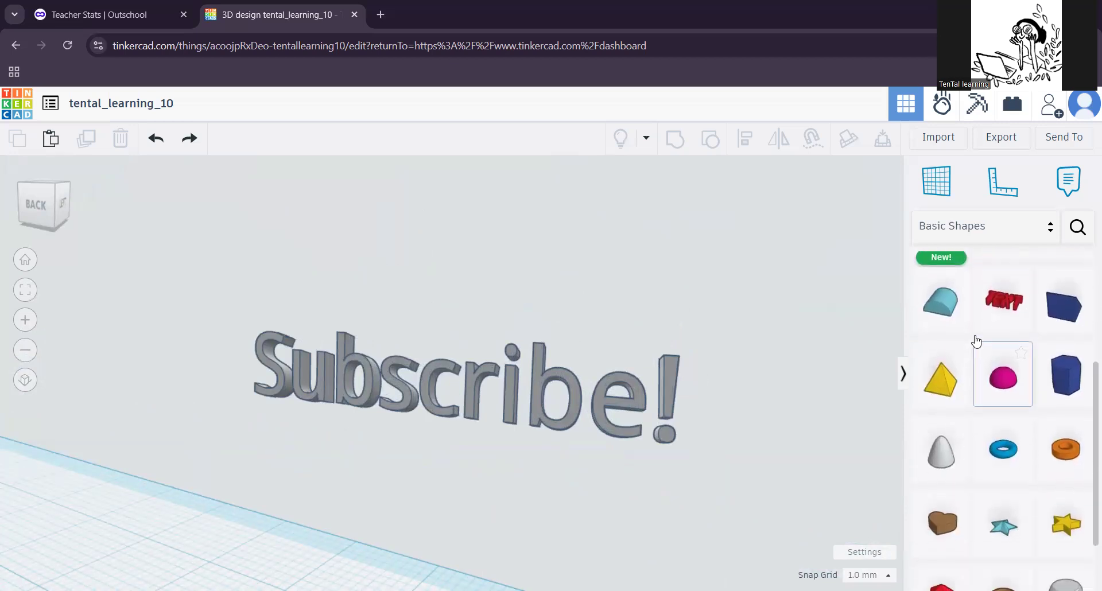
{"action": "left_click_drag", "start_coordinate": [1002, 297], "coordinate": [403, 505]}
{"action": "left_click", "coordinate": [787, 309]}
{"action": "double_click", "coordinate": [770, 309]}
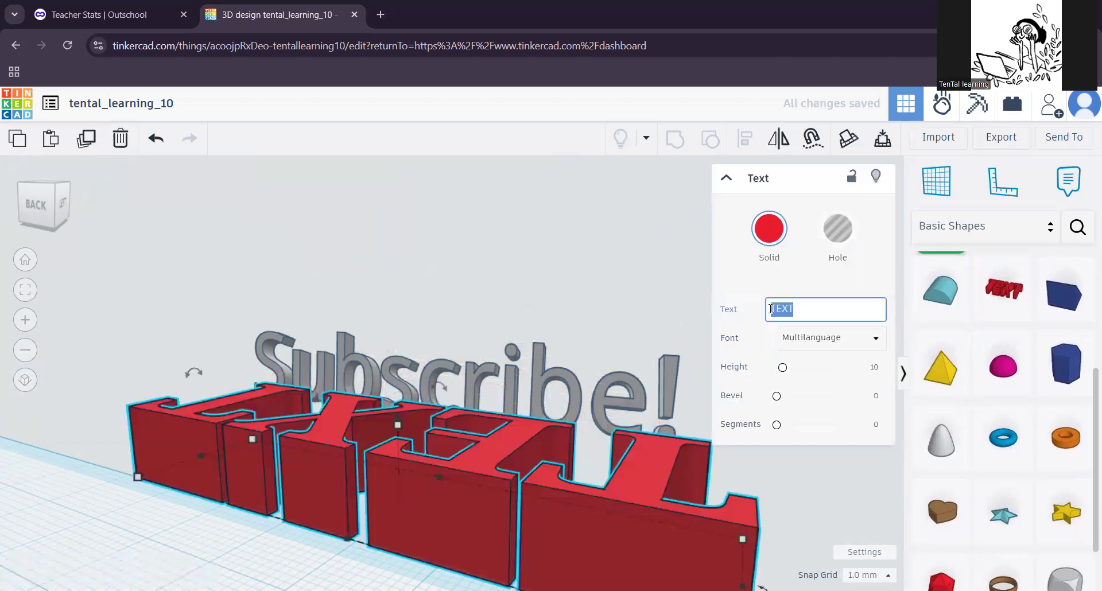
{"action": "type", "text": "like"}
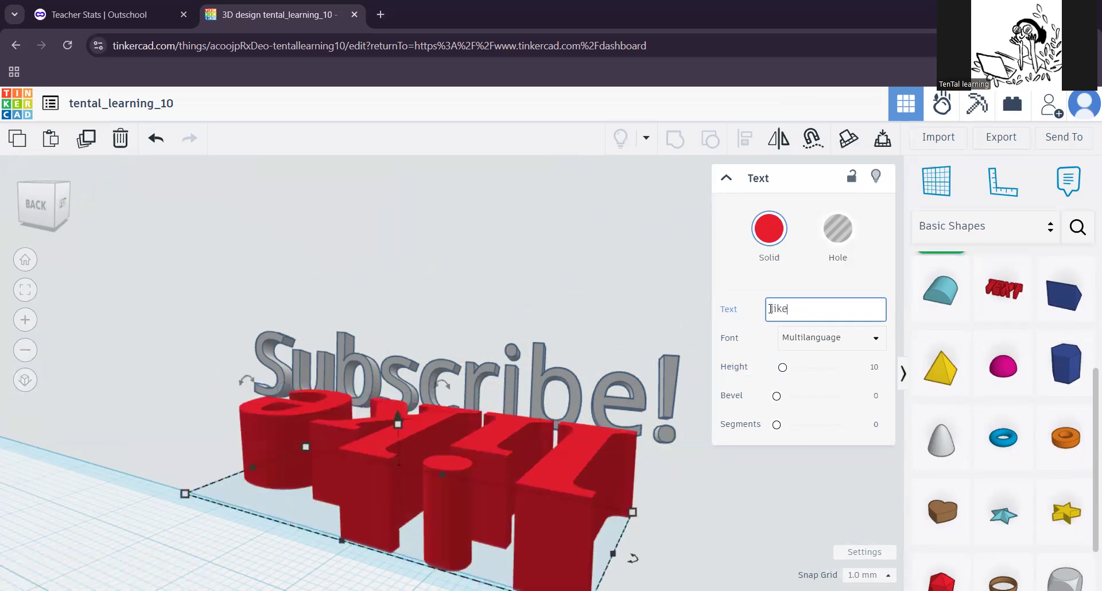
{"action": "left_click", "coordinate": [621, 260]}
Step: Rotate the red "like" text from lying flat on the workplane to standing upright
{"action": "scroll", "coordinate": [515, 366], "scroll_direction": "down", "scroll_amount": 3}
{"action": "left_click", "coordinate": [442, 452]}
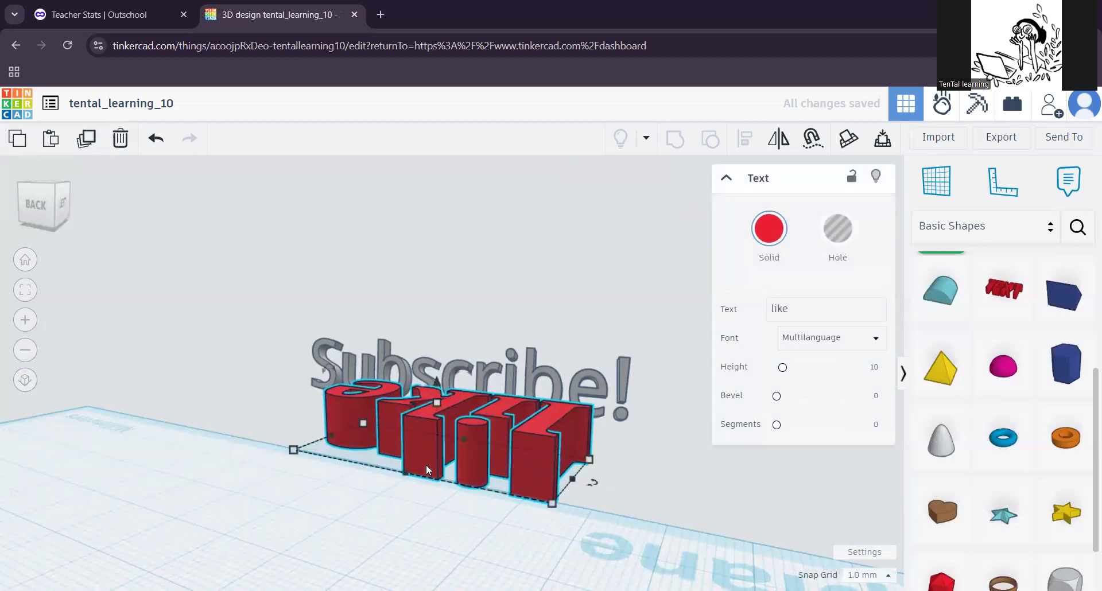
{"action": "right_click_drag", "start_coordinate": [633, 512], "coordinate": [437, 524]}
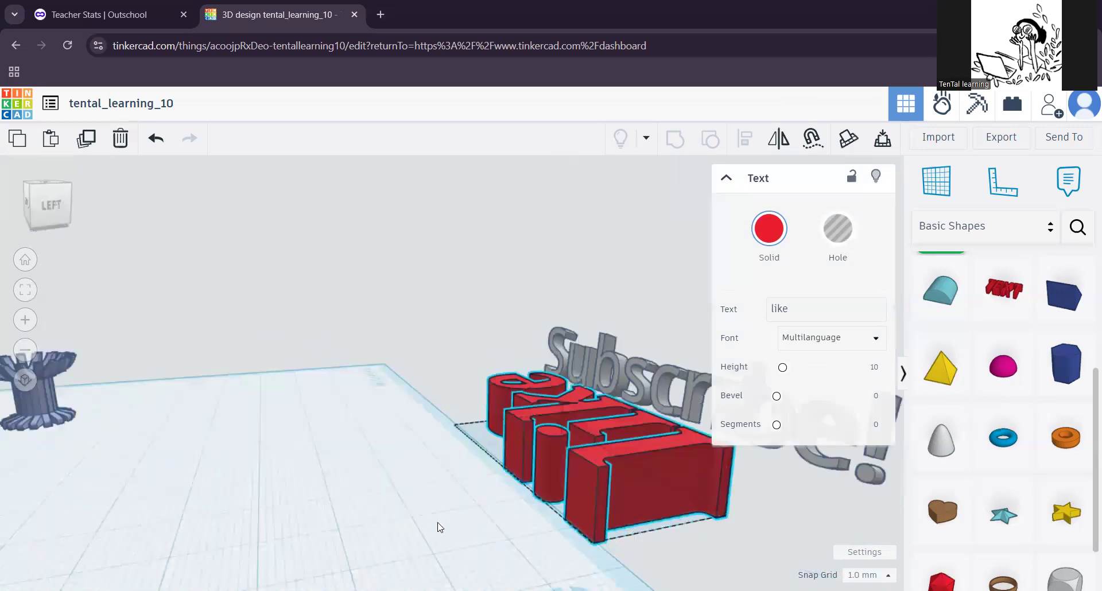
{"action": "middle_click_drag", "start_coordinate": [683, 476], "coordinate": [430, 442]}
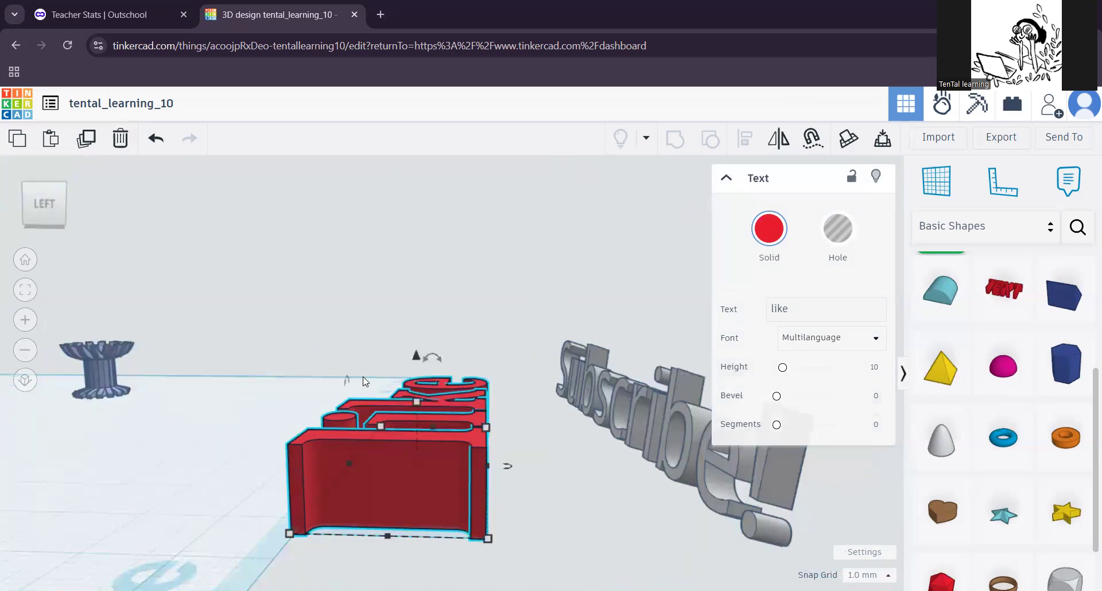
{"action": "left_click_drag", "start_coordinate": [431, 357], "coordinate": [503, 413]}
{"action": "right_click_drag", "start_coordinate": [283, 460], "coordinate": [447, 475]}
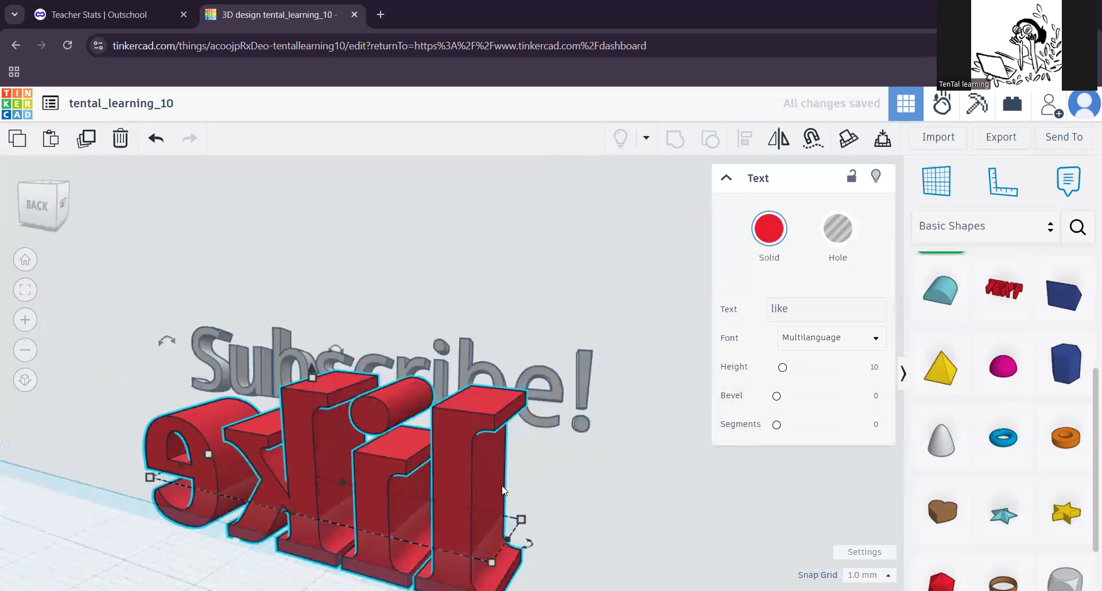
Step: Turn the "like" text around its vertical axis so it reads in the same direction as "Subscribe!"
{"action": "middle_click_drag", "start_coordinate": [518, 491], "coordinate": [535, 467]}
{"action": "left_click_drag", "start_coordinate": [551, 497], "coordinate": [280, 449]}
{"action": "middle_click_drag", "start_coordinate": [341, 470], "coordinate": [373, 415]}
{"action": "right_click_drag", "start_coordinate": [288, 505], "coordinate": [413, 453]}
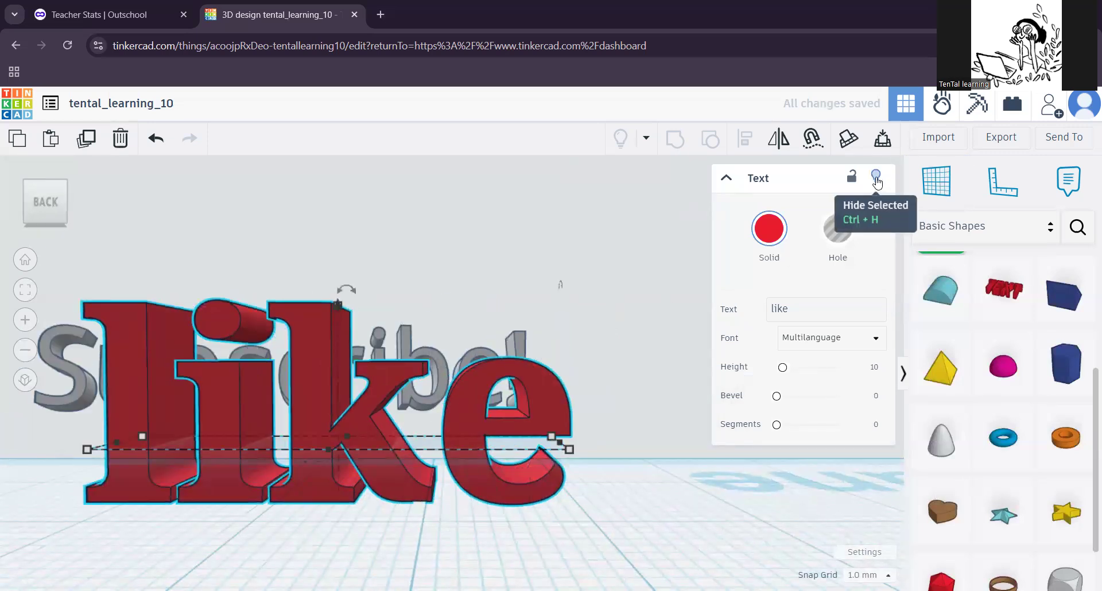
Step: Hide the red "like" text and the grey "Subscribe!" text
{"action": "left_click", "coordinate": [876, 177]}
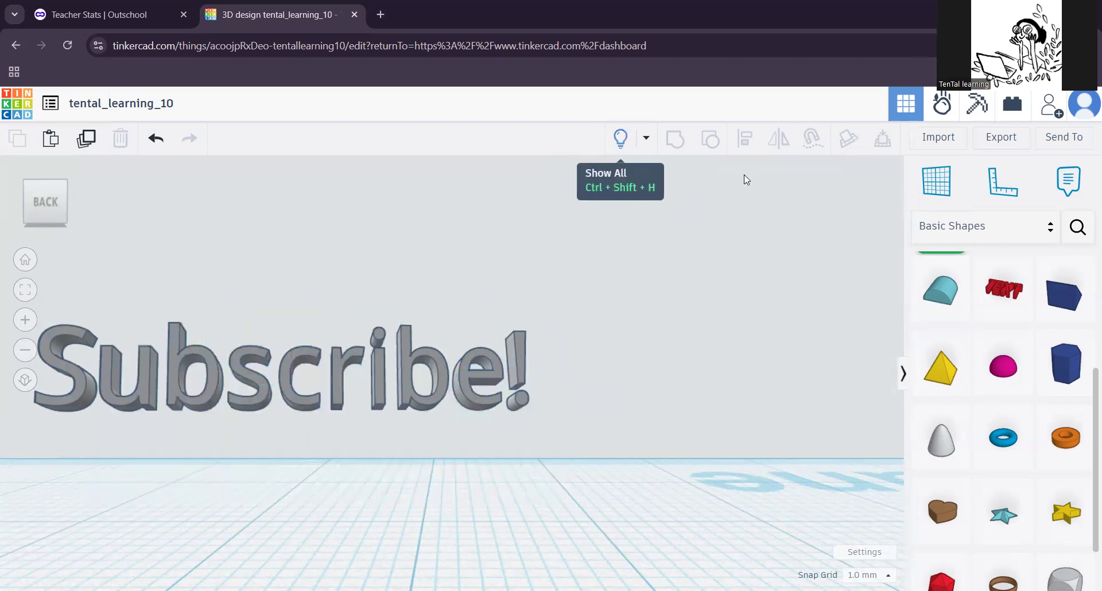
{"action": "key", "text": "ctrl+shift+h"}
{"action": "left_click", "coordinate": [875, 177]}
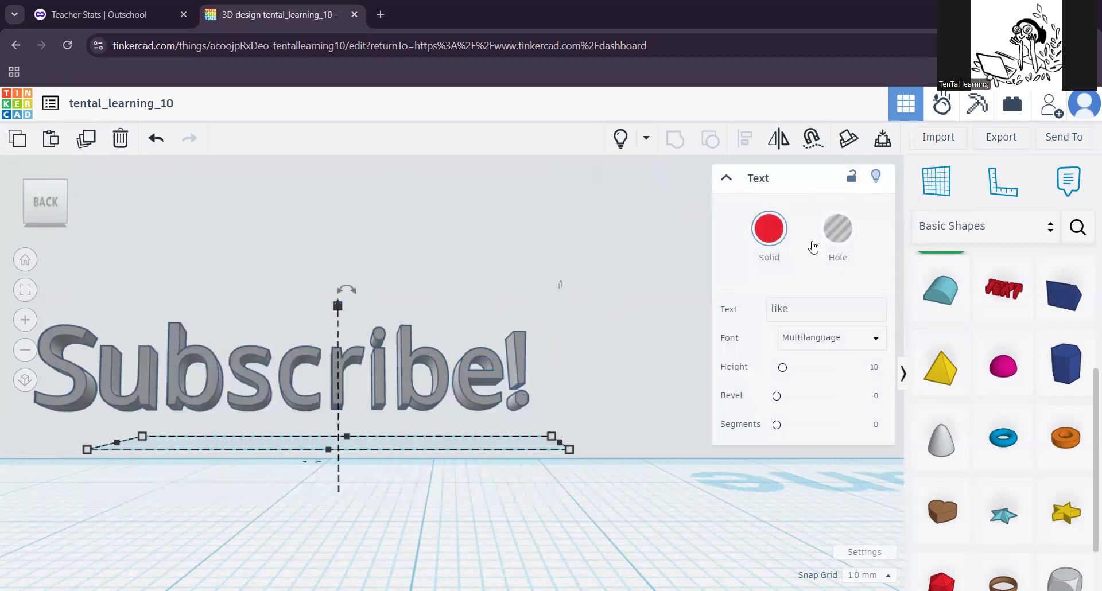
{"action": "left_click", "coordinate": [463, 376]}
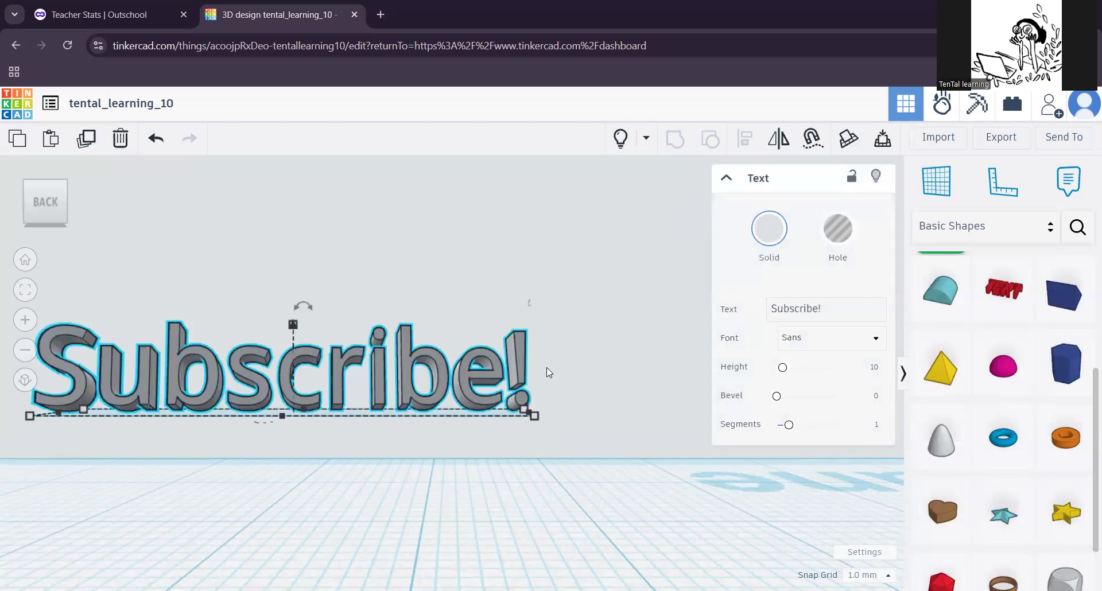
{"action": "left_click", "coordinate": [876, 177]}
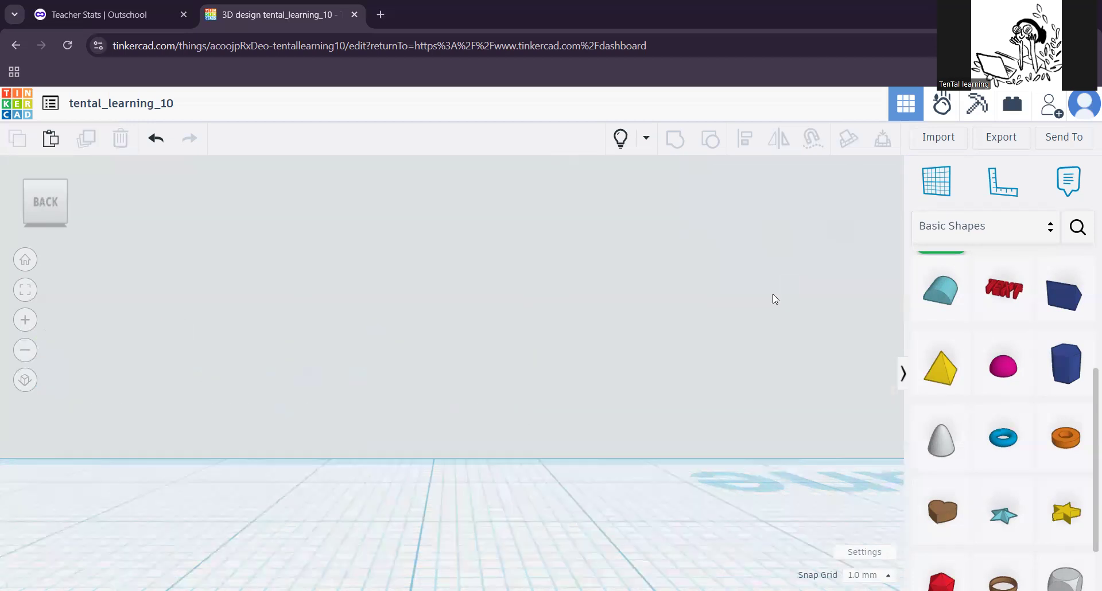
Step: Examine the large column from several angles, selecting its teal upper part and its grey outer part in turn
{"action": "scroll", "coordinate": [822, 295], "scroll_direction": "down", "scroll_amount": 6}
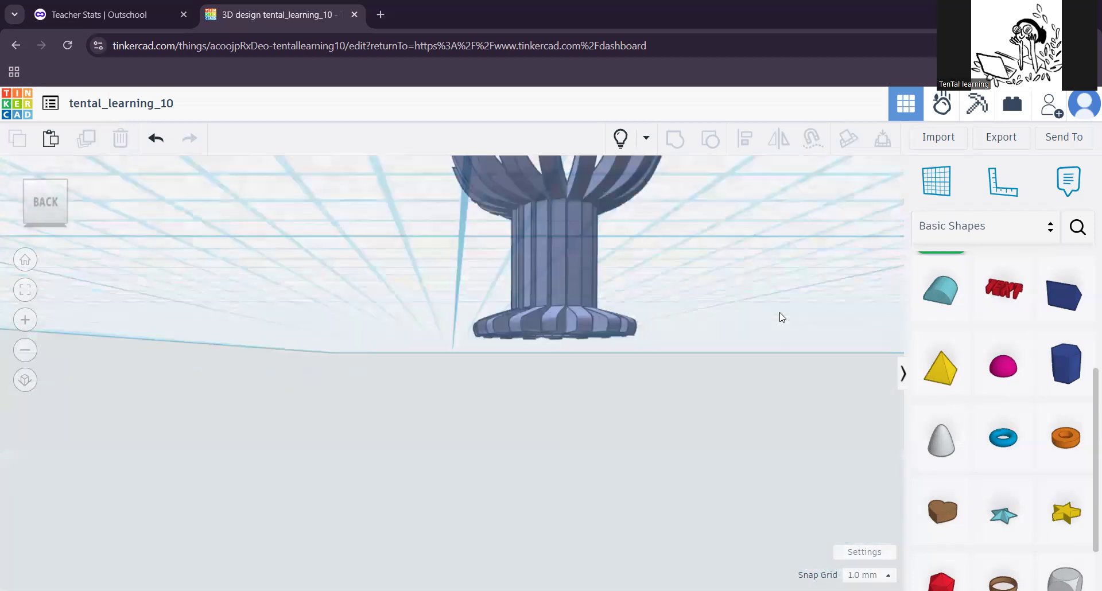
{"action": "right_click_drag", "start_coordinate": [696, 256], "coordinate": [654, 348]}
{"action": "scroll", "coordinate": [654, 348], "scroll_direction": "down", "scroll_amount": 5}
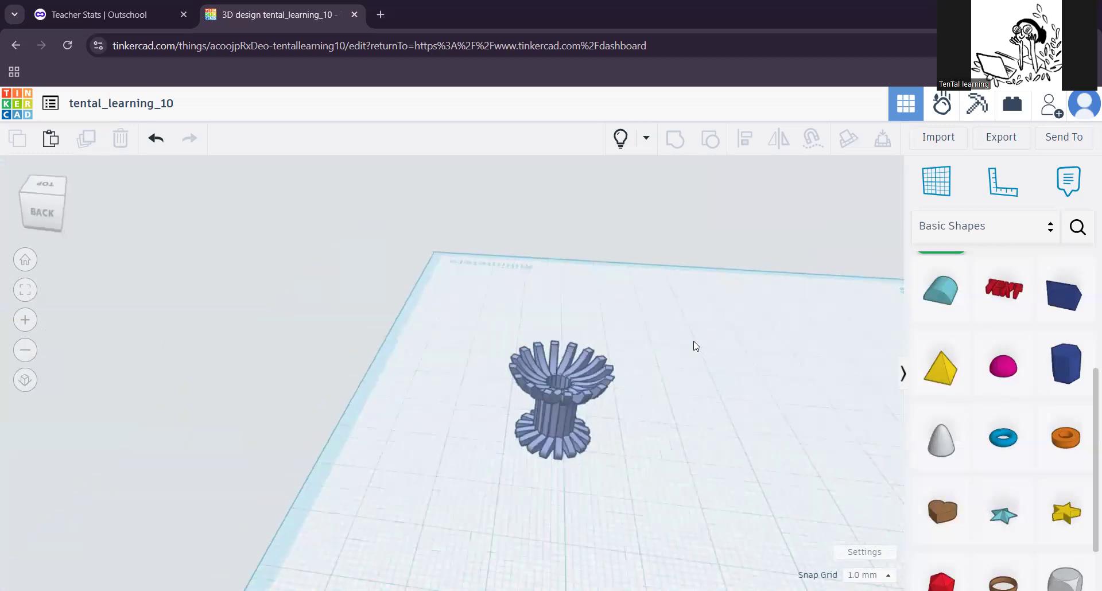
{"action": "mouse_move", "coordinate": [599, 315]}
{"action": "right_mouse_down"}
{"action": "mouse_move", "coordinate": [676, 328]}
{"action": "mouse_move", "coordinate": [600, 374]}
{"action": "mouse_move", "coordinate": [616, 311]}
{"action": "right_mouse_up"}
{"action": "middle_click_drag", "start_coordinate": [616, 311], "coordinate": [546, 419]}
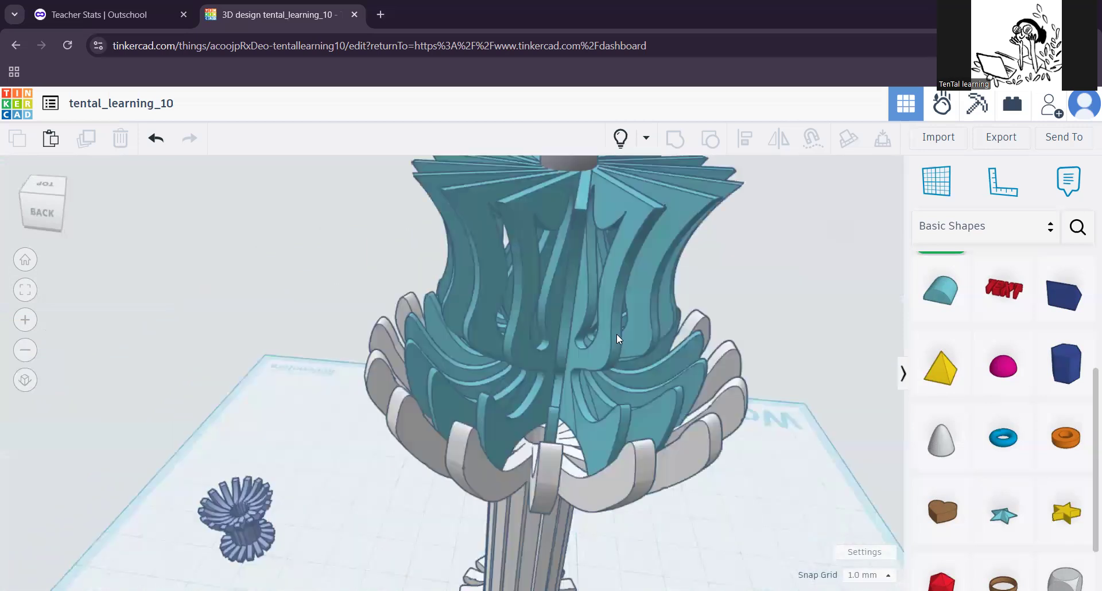
{"action": "left_click", "coordinate": [606, 338]}
{"action": "scroll", "coordinate": [648, 350], "scroll_direction": "down", "scroll_amount": 5}
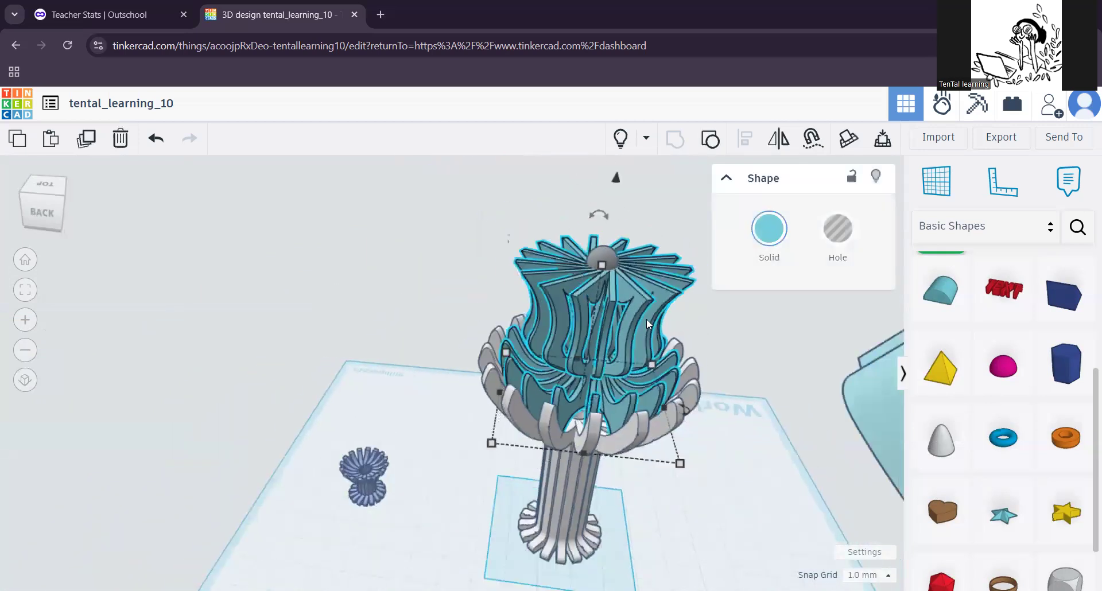
{"action": "middle_click_drag", "start_coordinate": [634, 326], "coordinate": [531, 339]}
{"action": "middle_click_drag", "start_coordinate": [617, 347], "coordinate": [466, 360]}
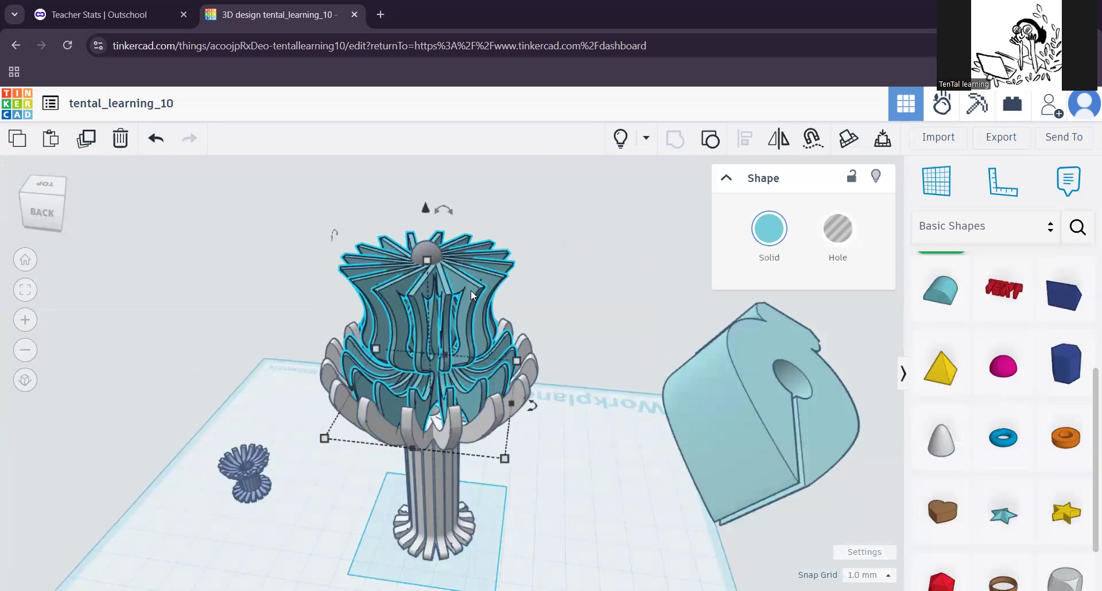
{"action": "left_click", "coordinate": [473, 508]}
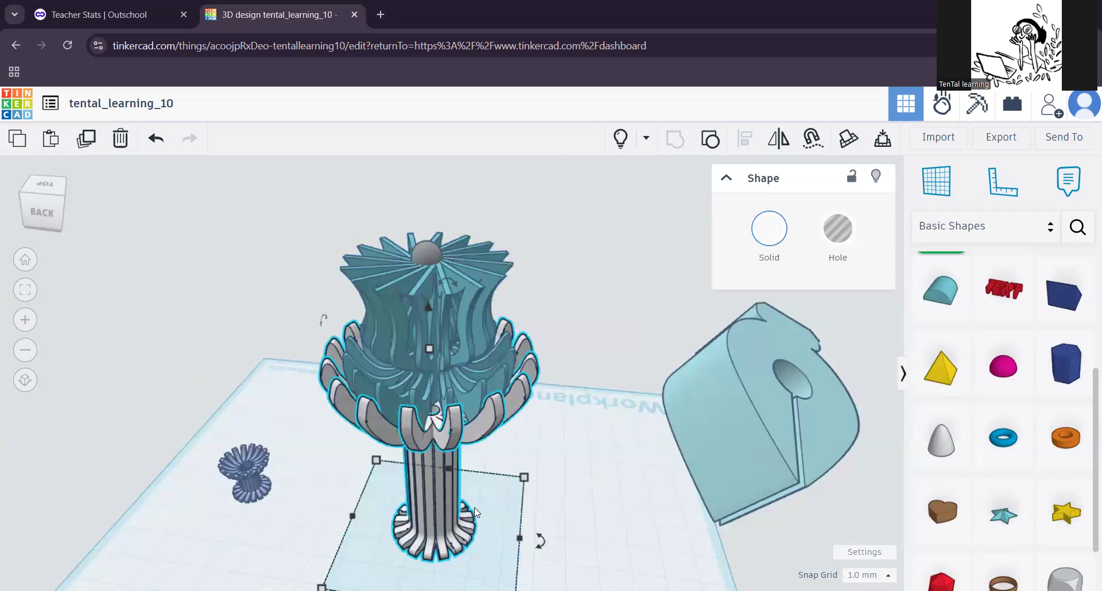
{"action": "right_click_drag", "start_coordinate": [487, 512], "coordinate": [573, 459]}
{"action": "middle_click_drag", "start_coordinate": [397, 468], "coordinate": [618, 307]}
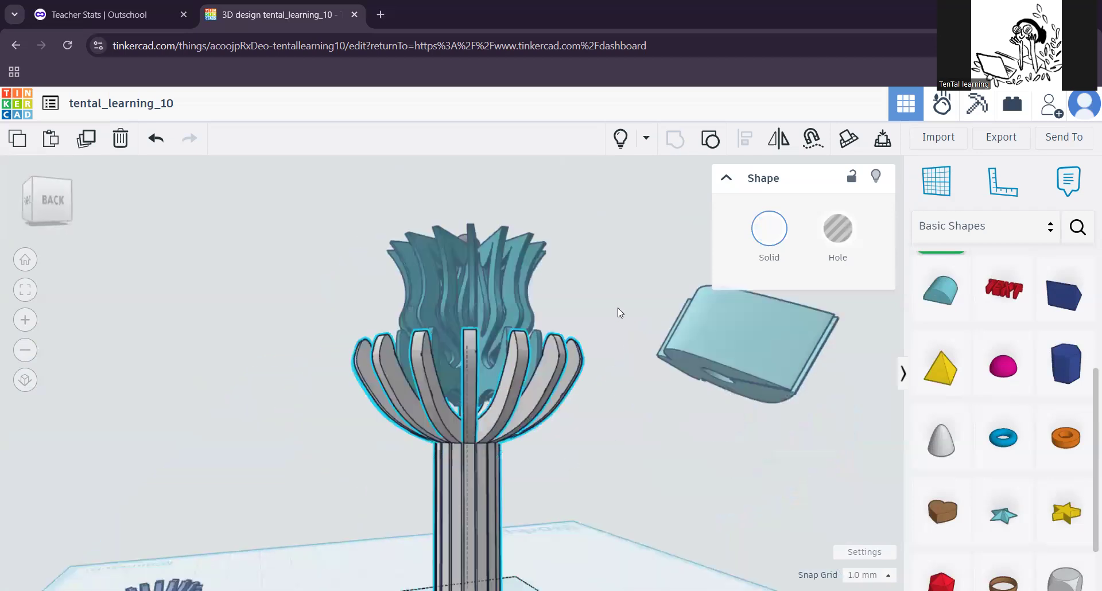
{"action": "middle_click_drag", "start_coordinate": [408, 496], "coordinate": [531, 435]}
Step: Select single slices of the small radial column, and all of its slices together
{"action": "left_click", "coordinate": [455, 408]}
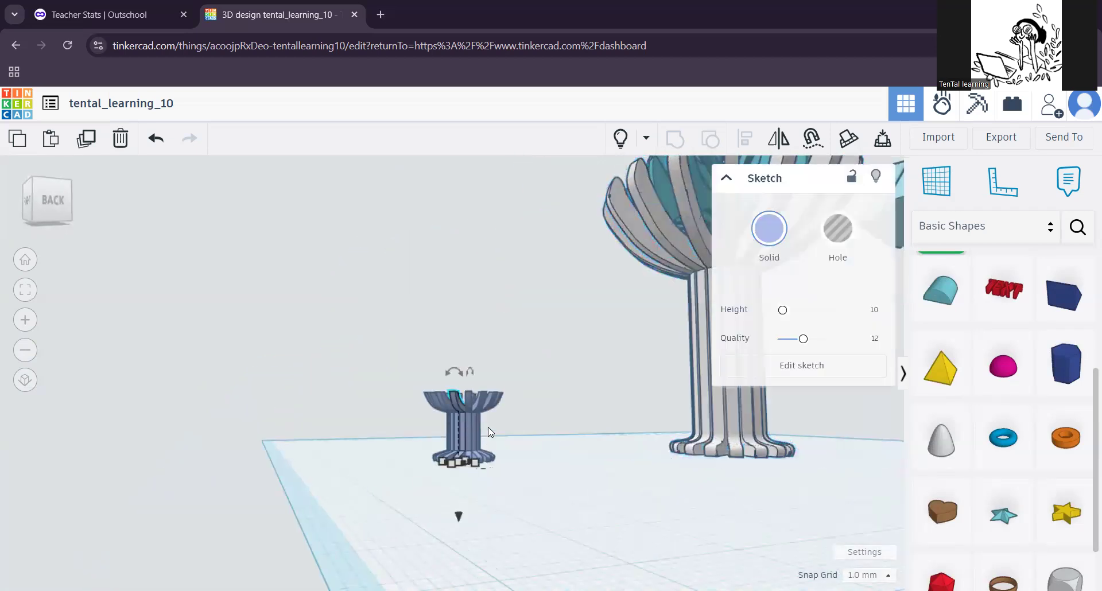
{"action": "scroll", "coordinate": [491, 437], "scroll_direction": "up", "scroll_amount": 2}
{"action": "scroll", "coordinate": [492, 443], "scroll_direction": "up", "scroll_amount": 2}
{"action": "left_click", "coordinate": [436, 370]}
{"action": "left_click", "coordinate": [460, 350]}
{"action": "left_click", "coordinate": [508, 343]}
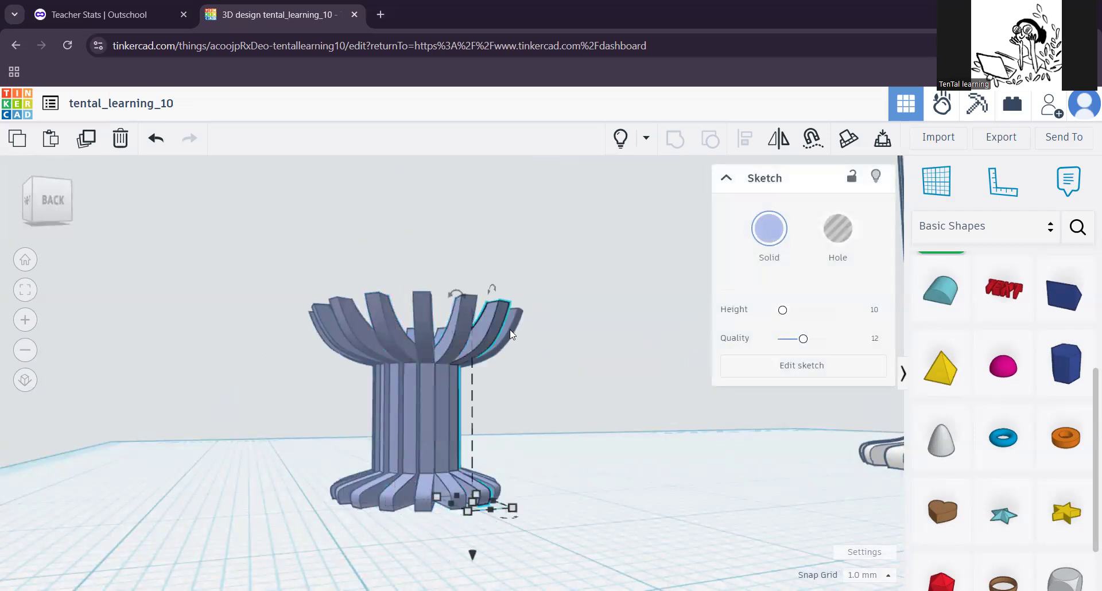
{"action": "left_click_drag", "start_coordinate": [562, 452], "coordinate": [297, 268]}
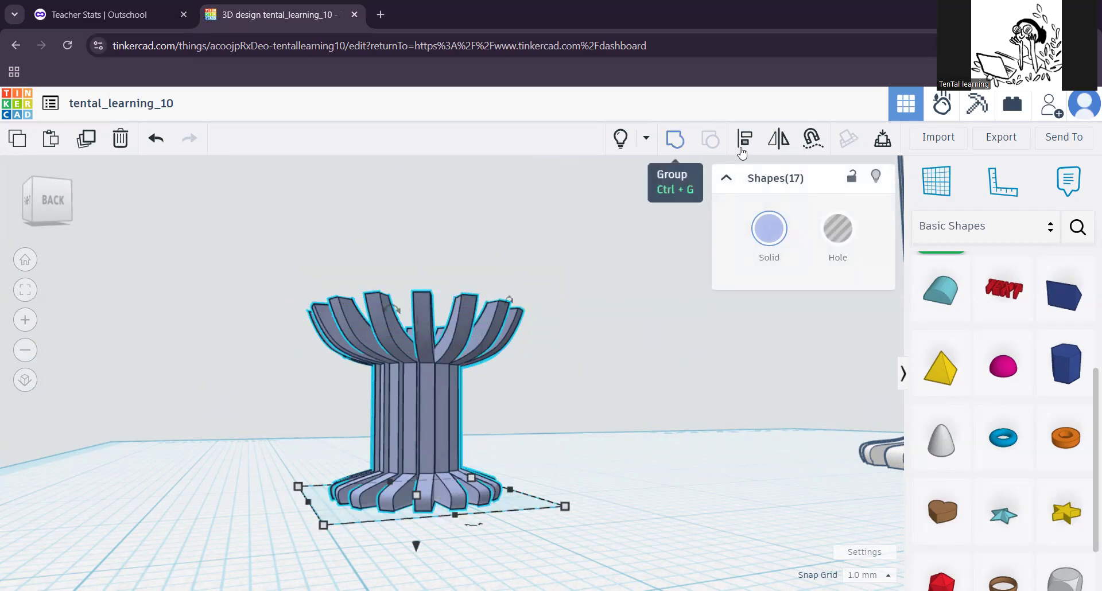
{"action": "left_click", "coordinate": [675, 139]}
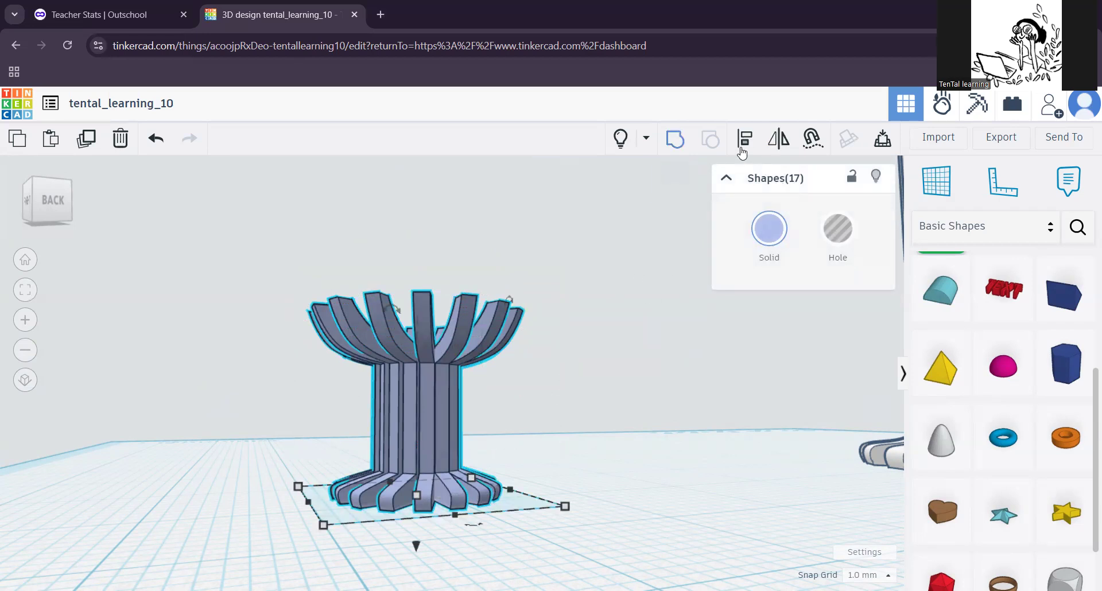
{"action": "left_click", "coordinate": [624, 451]}
Step: Examine the large column's teal and grey slices up close, and compare its base with the small column
{"action": "scroll", "coordinate": [616, 419], "scroll_direction": "down", "scroll_amount": 3}
{"action": "right_click_drag", "start_coordinate": [620, 340], "coordinate": [555, 381]}
{"action": "middle_click_drag", "start_coordinate": [698, 291], "coordinate": [586, 458]}
{"action": "middle_click_drag", "start_coordinate": [669, 296], "coordinate": [658, 365]}
{"action": "right_click_drag", "start_coordinate": [658, 365], "coordinate": [717, 188]}
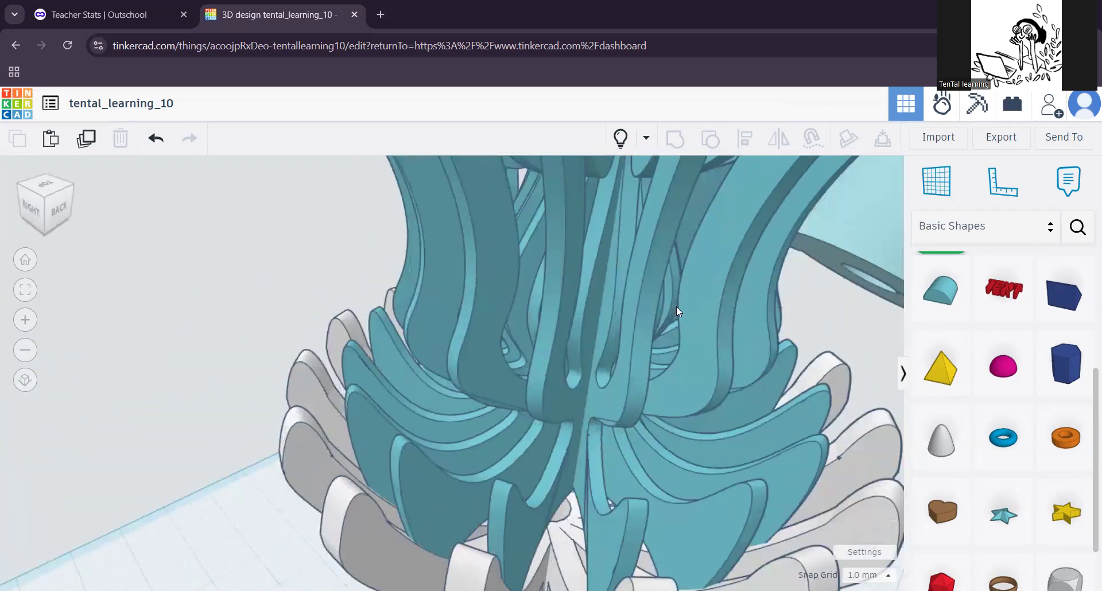
{"action": "scroll", "coordinate": [680, 304], "scroll_direction": "down", "scroll_amount": 5}
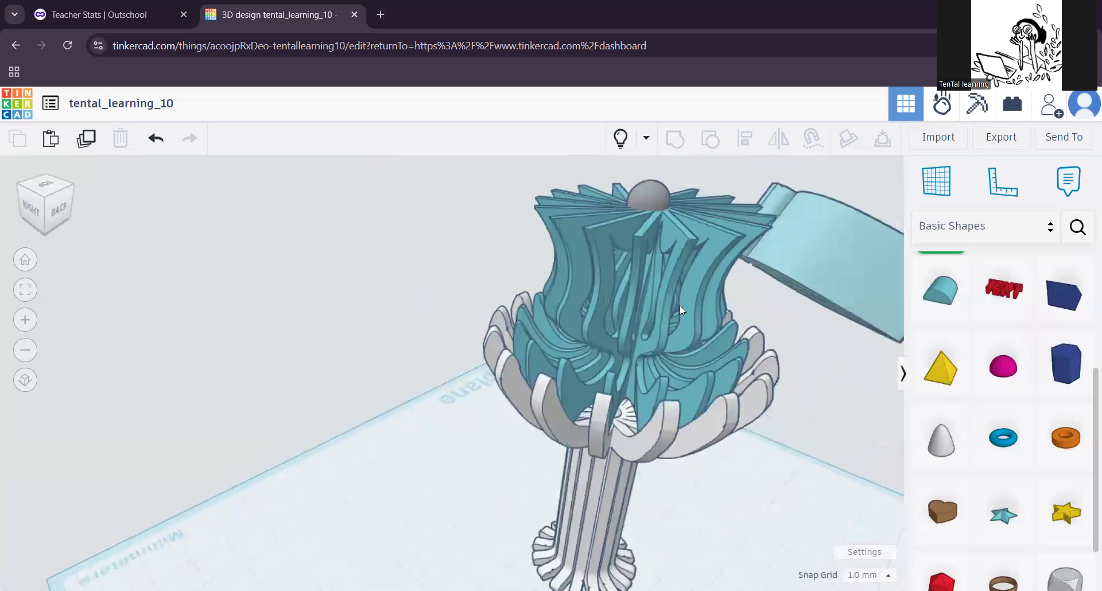
{"action": "middle_click_drag", "start_coordinate": [609, 362], "coordinate": [714, 236]}
{"action": "middle_click_drag", "start_coordinate": [610, 388], "coordinate": [633, 385]}
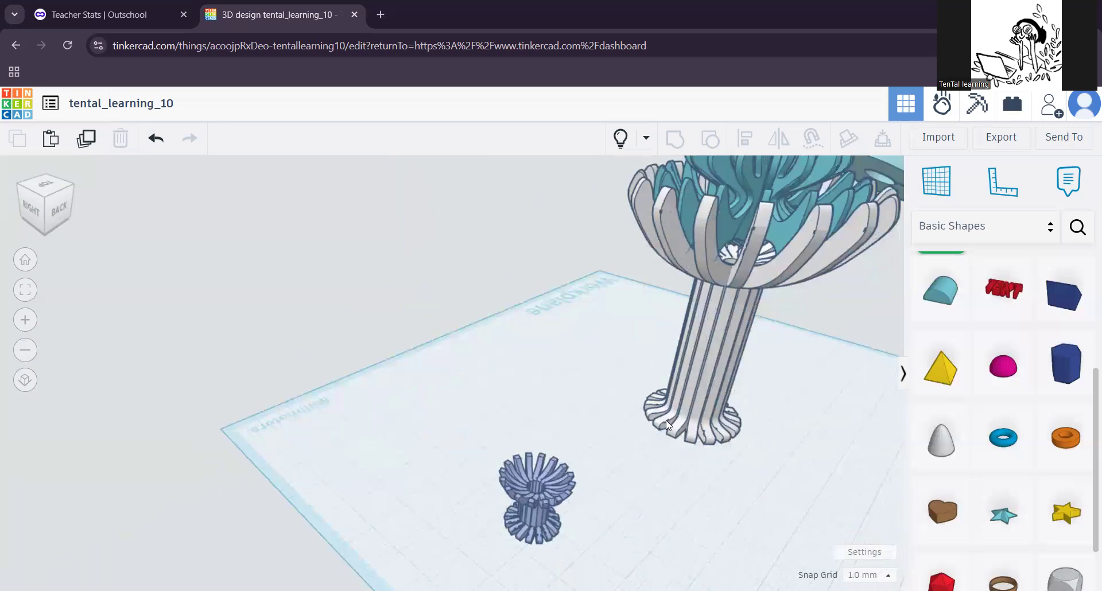
Step: Add a red Box on the workplane behind the small radial column
{"action": "scroll", "coordinate": [1084, 344], "scroll_direction": "up", "scroll_amount": 5}
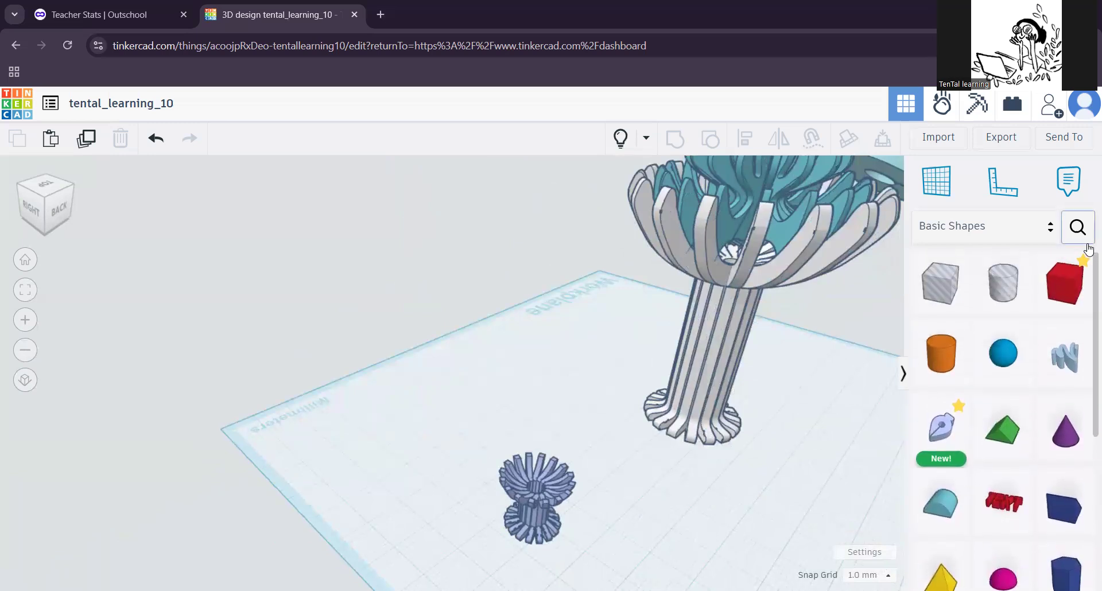
{"action": "left_click_drag", "start_coordinate": [1067, 290], "coordinate": [468, 355]}
{"action": "scroll", "coordinate": [556, 386], "scroll_direction": "up", "scroll_amount": 2}
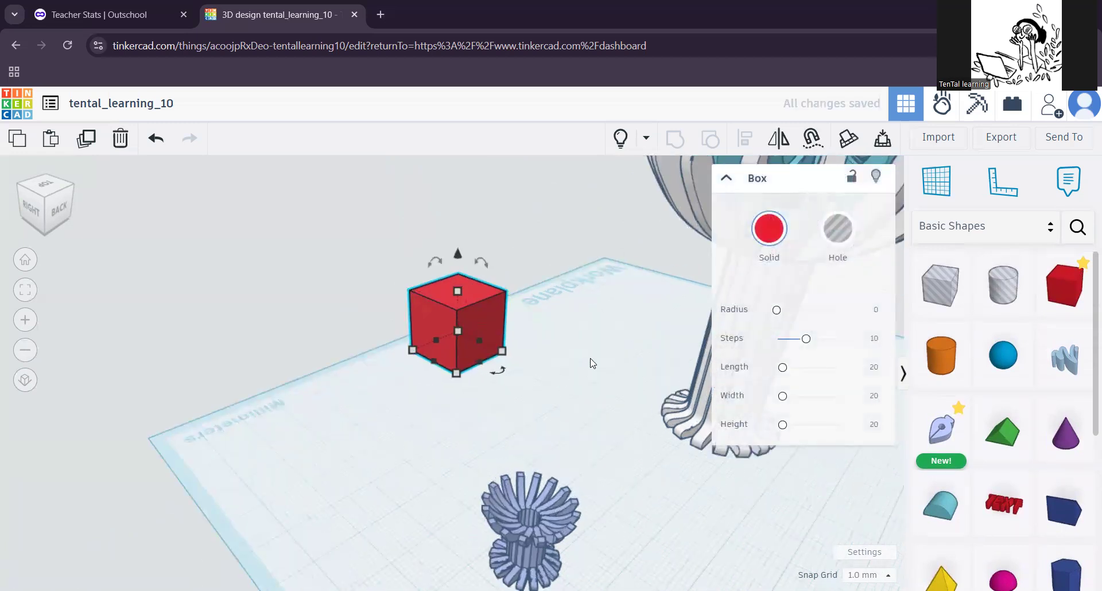
Step: Place a Sketch shape on the vertical side face of the red box and finish it without drawing anything
{"action": "right_click_drag", "start_coordinate": [591, 363], "coordinate": [602, 468]}
{"action": "scroll", "coordinate": [523, 462], "scroll_direction": "up", "scroll_amount": 3}
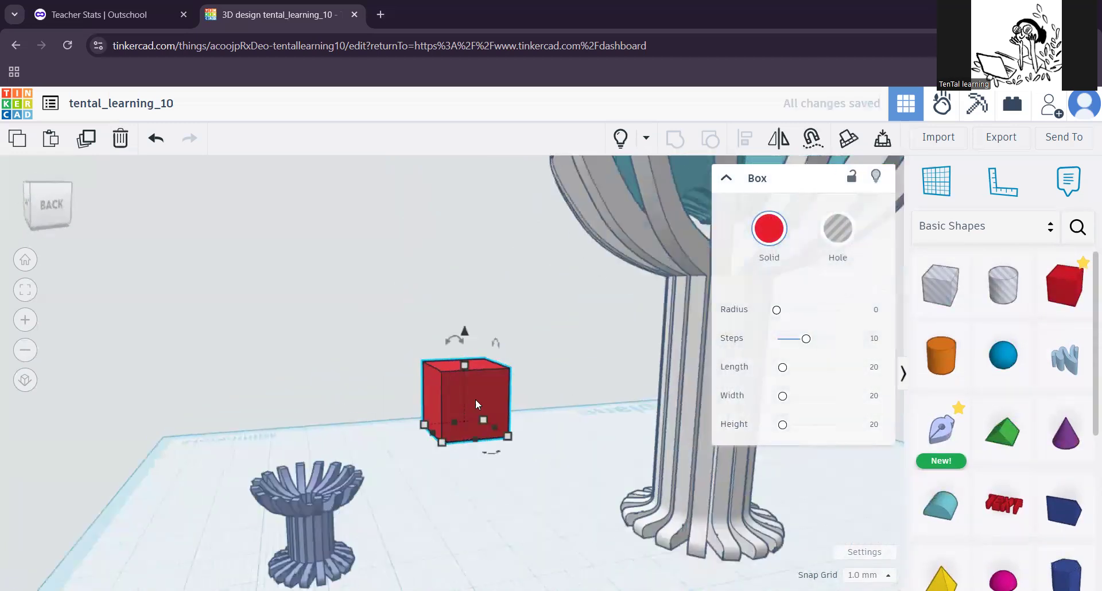
{"action": "left_click", "coordinate": [946, 440]}
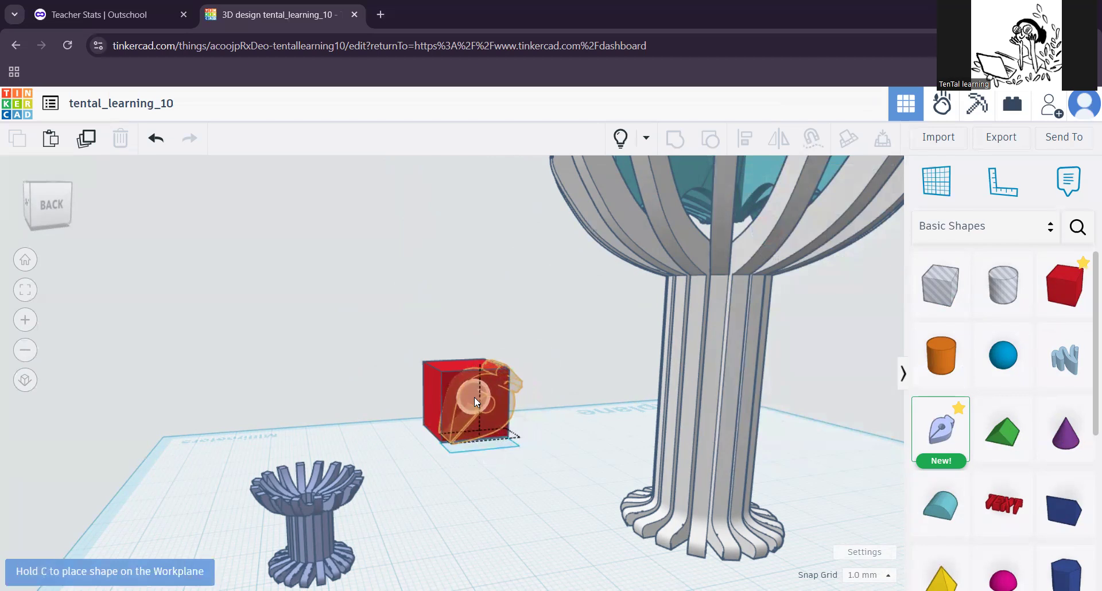
{"action": "left_click", "coordinate": [474, 397]}
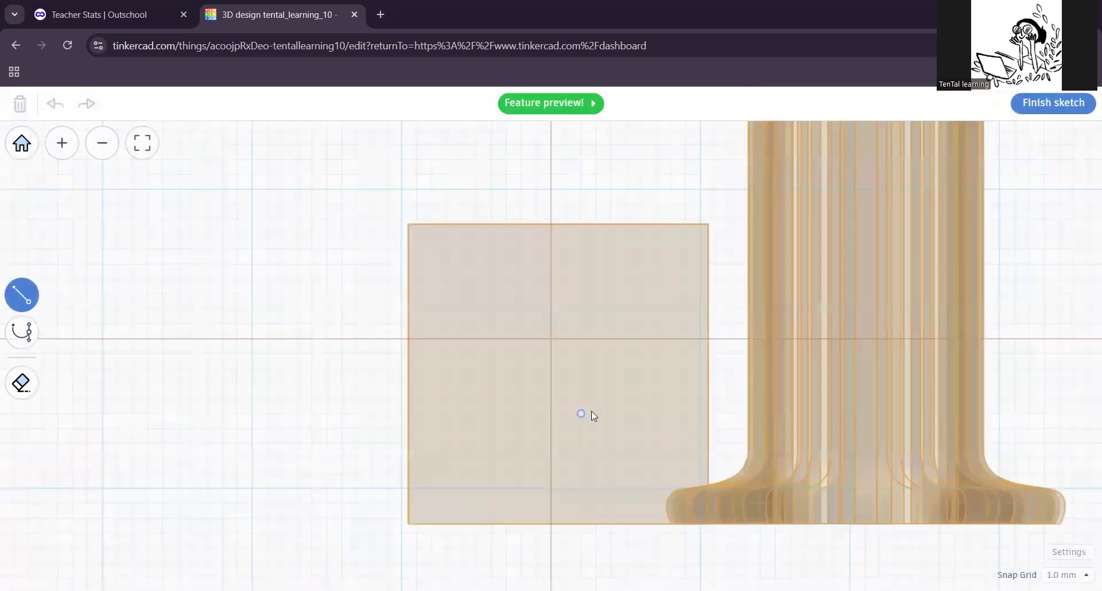
{"action": "left_click", "coordinate": [1035, 105]}
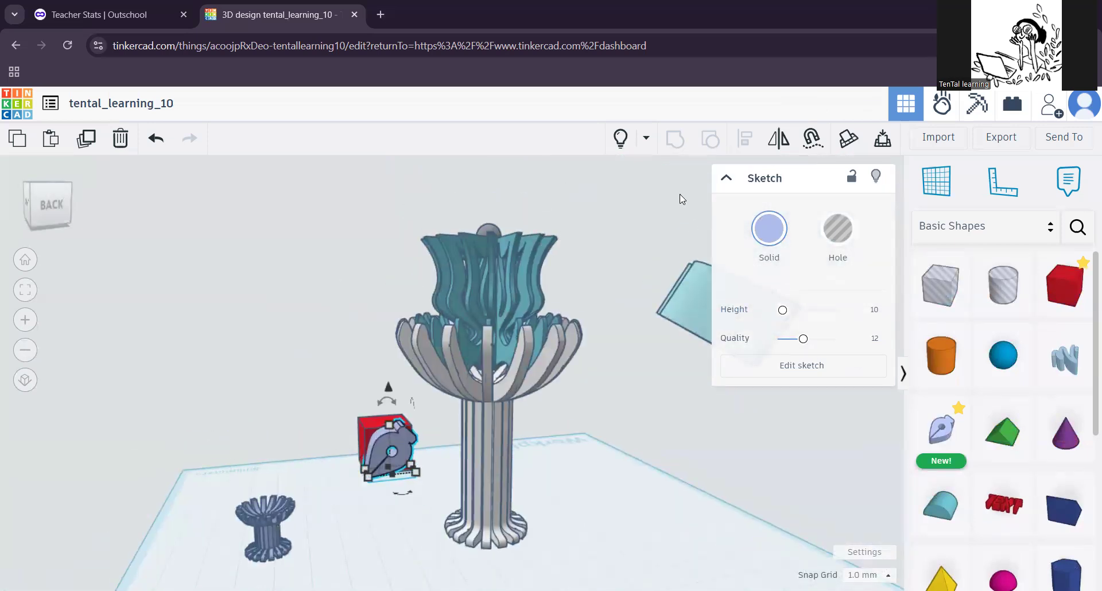
Step: Hide the three shapes of the large column and delete the light-blue sketch shape floating beside it
{"action": "left_click", "coordinate": [587, 287]}
{"action": "mouse_move", "coordinate": [423, 199]}
{"action": "left_mouse_down"}
{"action": "mouse_move", "coordinate": [544, 408]}
{"action": "mouse_move", "coordinate": [556, 389]}
{"action": "left_mouse_up"}
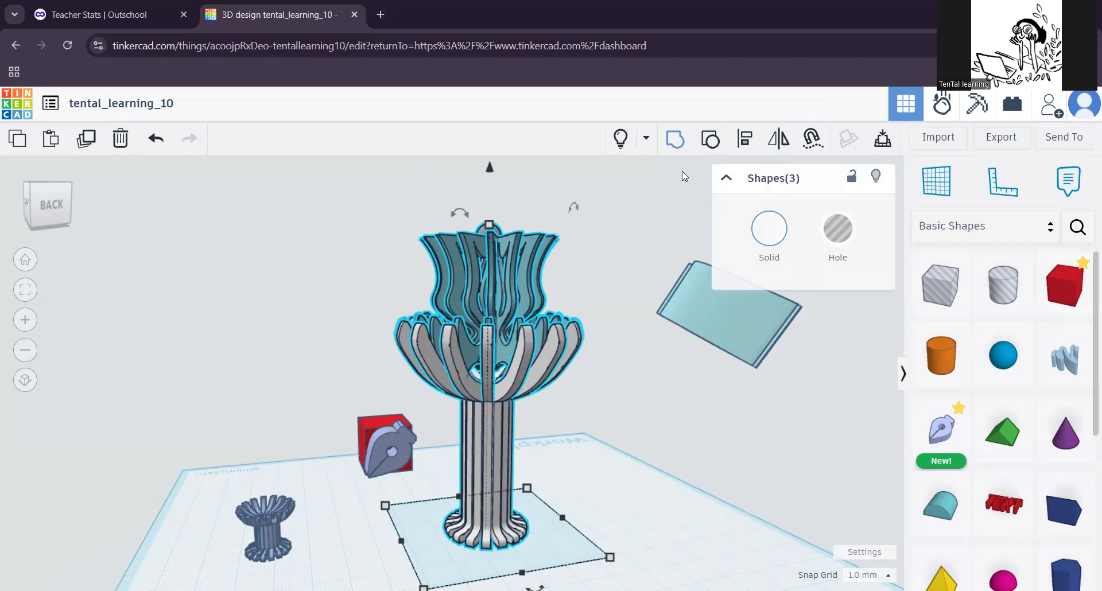
{"action": "left_click", "coordinate": [878, 180]}
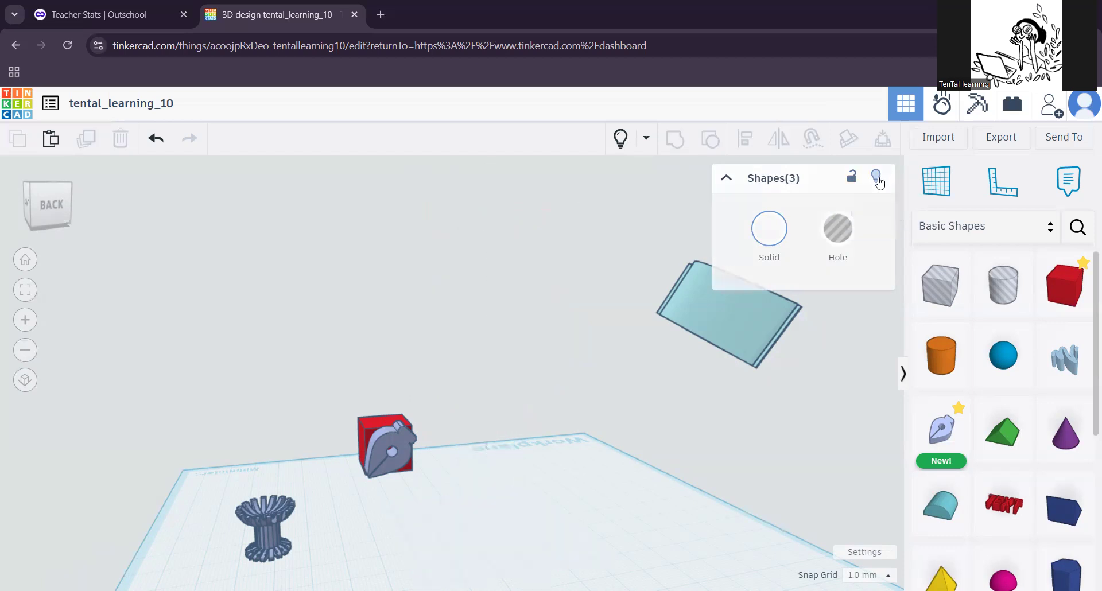
{"action": "left_click", "coordinate": [722, 318]}
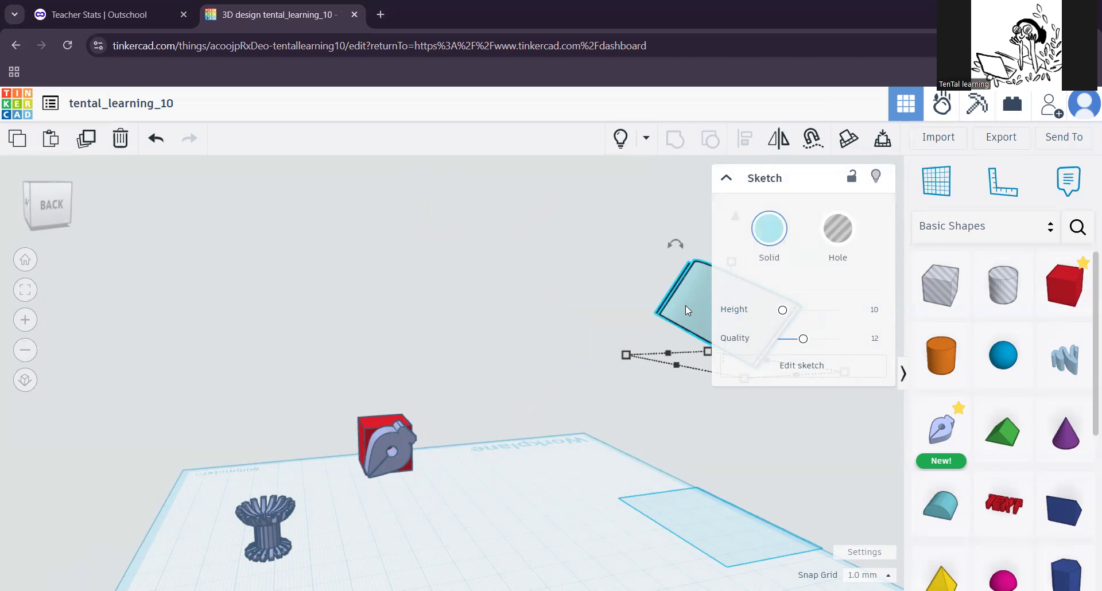
{"action": "key", "text": "Delete"}
{"action": "right_click_drag", "start_coordinate": [468, 480], "coordinate": [601, 447]}
{"action": "scroll", "coordinate": [566, 455], "scroll_direction": "up", "scroll_amount": 5}
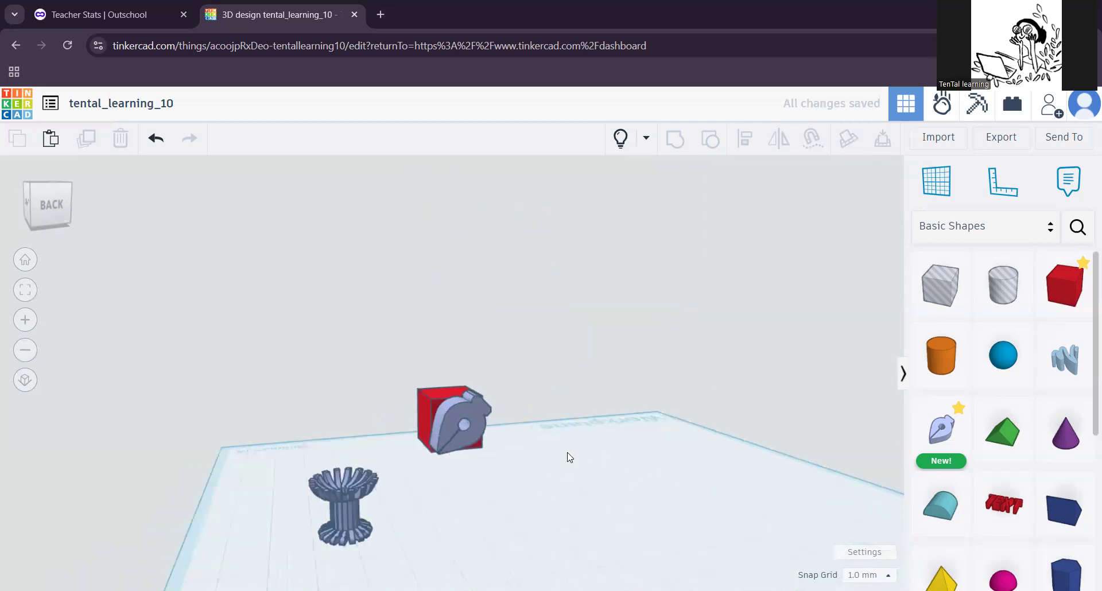
{"action": "scroll", "coordinate": [514, 496], "scroll_direction": "up", "scroll_amount": 3}
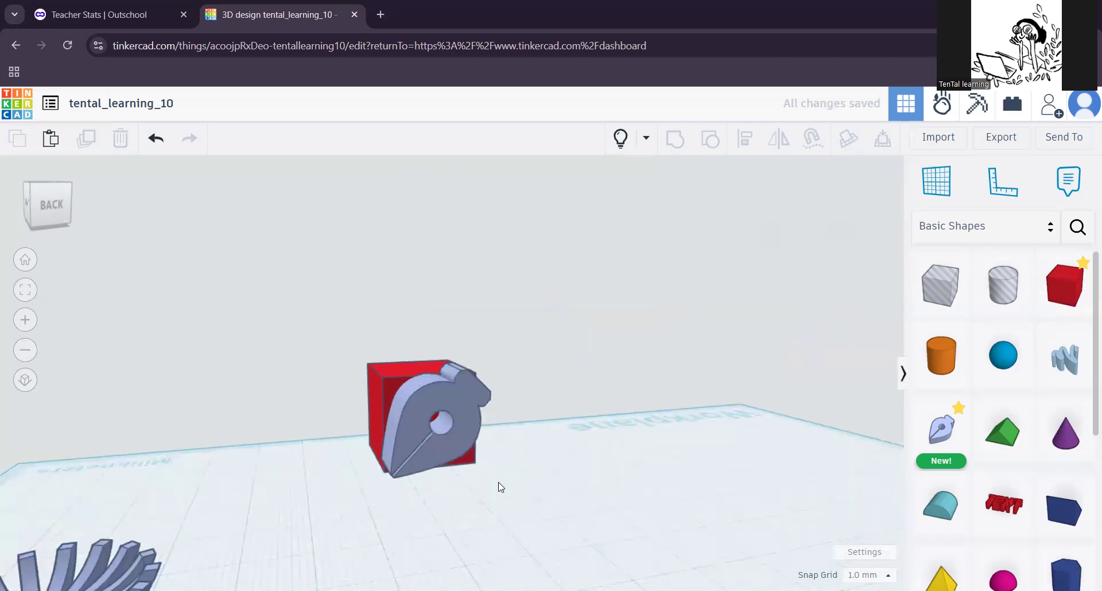
{"action": "left_click", "coordinate": [360, 365]}
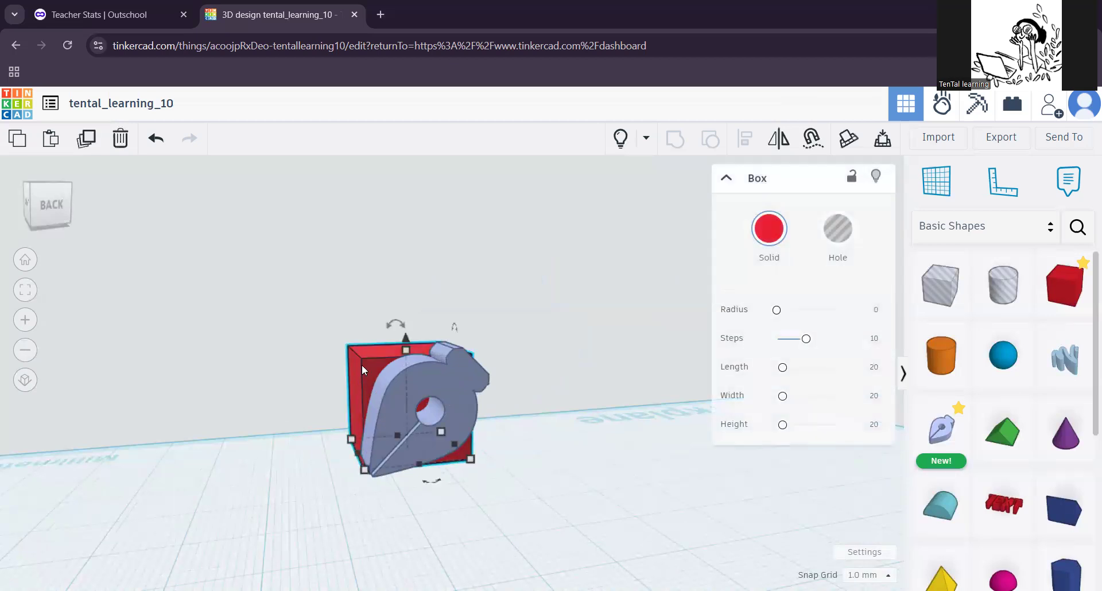
{"action": "left_click_drag", "start_coordinate": [338, 437], "coordinate": [334, 438]}
{"action": "key", "text": "ctrl+z"}
{"action": "scroll", "coordinate": [464, 405], "scroll_direction": "up", "scroll_amount": 1}
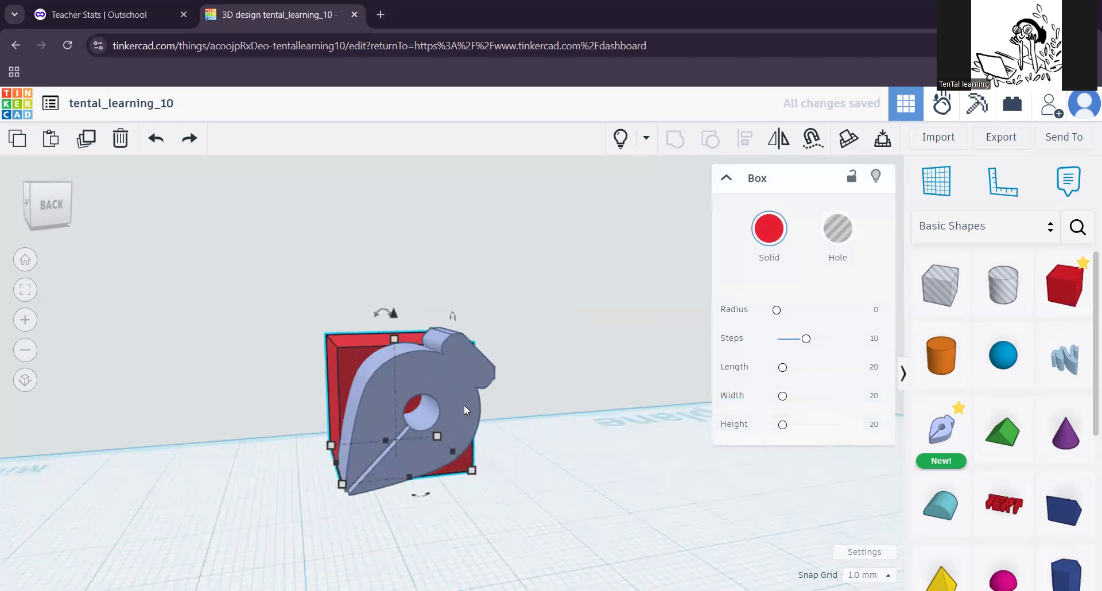
Step: Open the sketch shape on the red box's side face for editing
{"action": "left_click", "coordinate": [450, 388]}
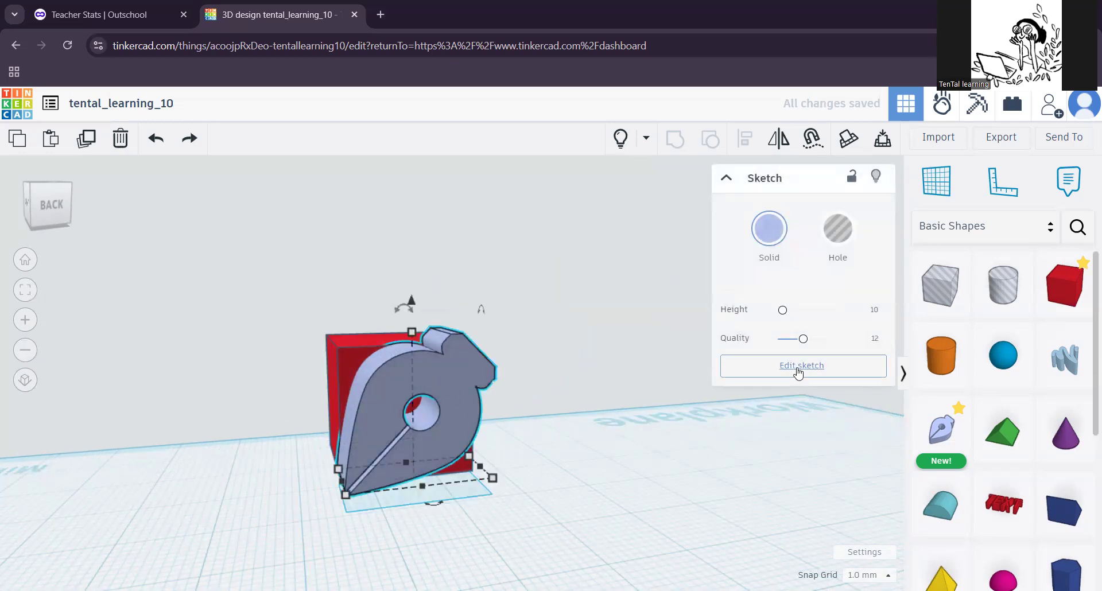
{"action": "left_click", "coordinate": [798, 372]}
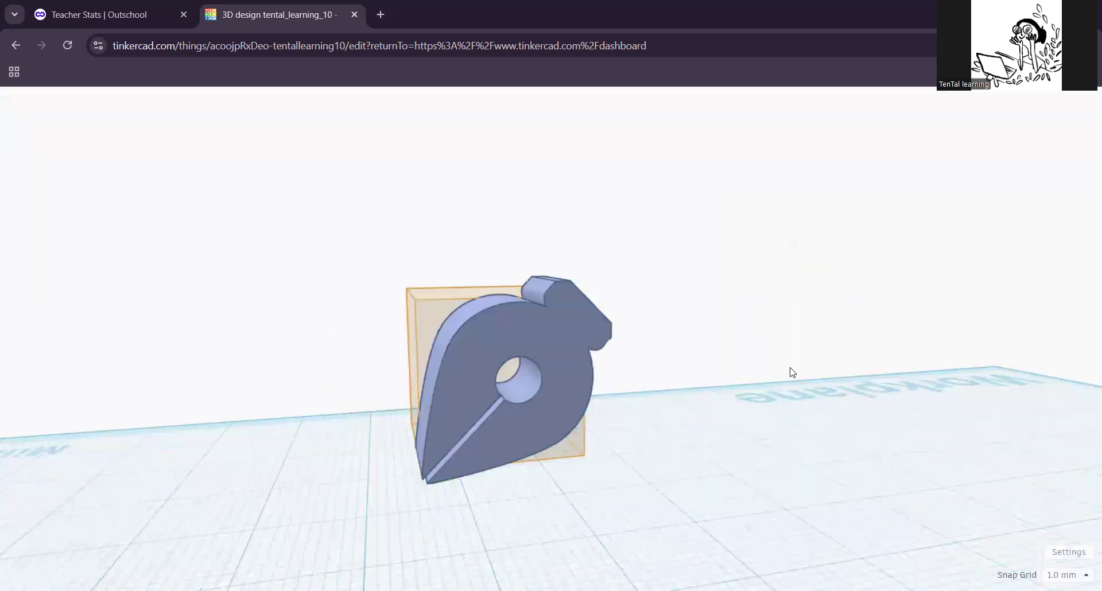
{"action": "scroll", "coordinate": [664, 398], "scroll_direction": "down", "scroll_amount": 3}
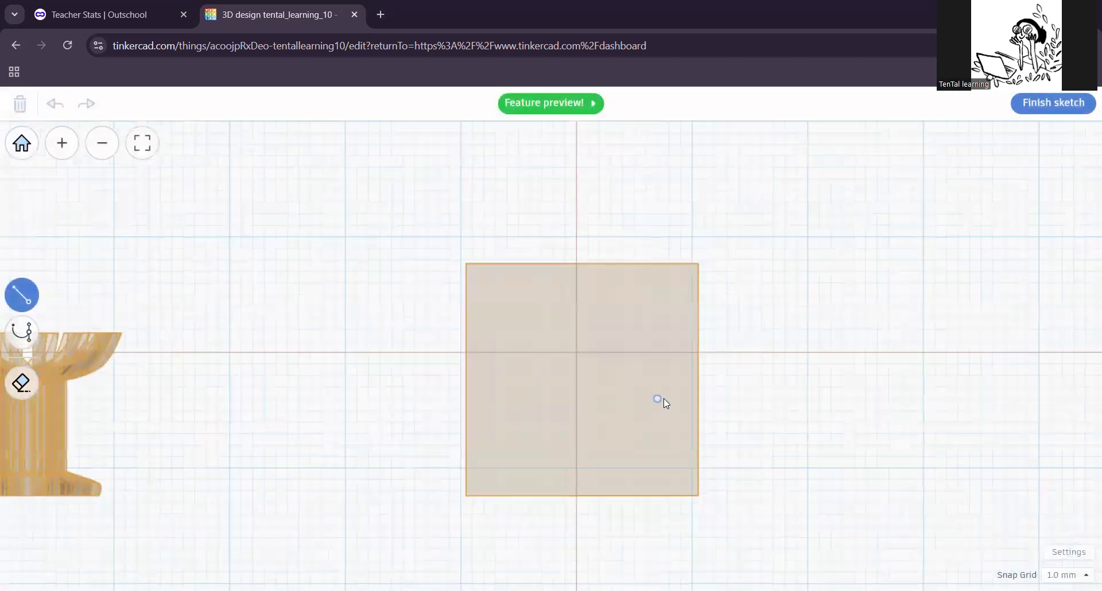
{"action": "mouse_move", "coordinate": [395, 423]}
{"action": "middle_mouse_down"}
{"action": "mouse_move", "coordinate": [577, 406]}
{"action": "mouse_move", "coordinate": [642, 383]}
{"action": "middle_mouse_up"}
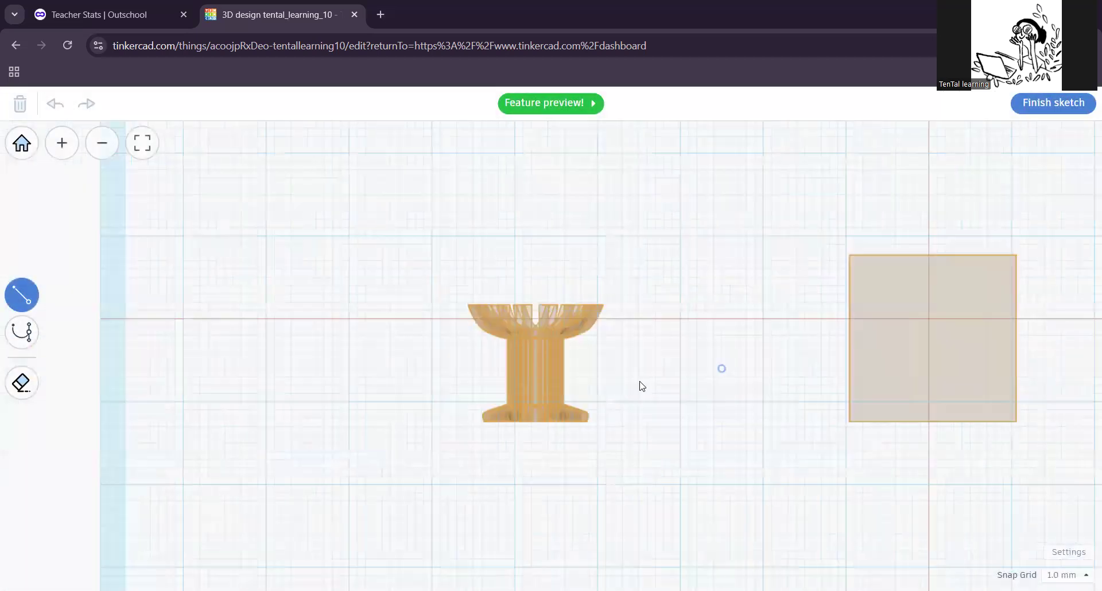
{"action": "middle_click_drag", "start_coordinate": [932, 343], "coordinate": [760, 390]}
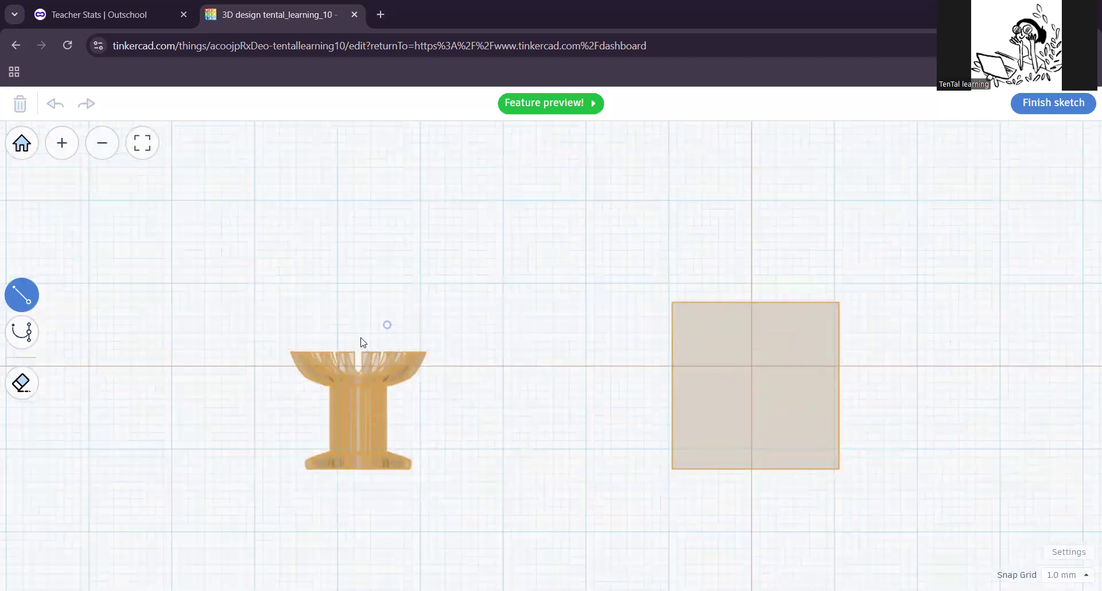
{"action": "scroll", "coordinate": [667, 367], "scroll_direction": "up", "scroll_amount": 3}
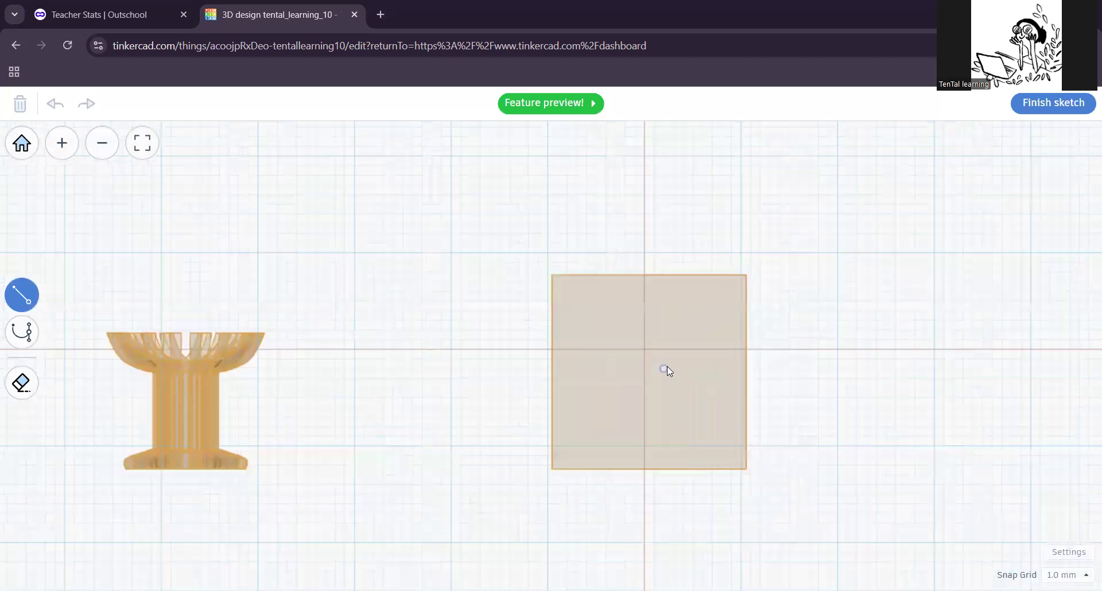
{"action": "scroll", "coordinate": [697, 299], "scroll_direction": "up", "scroll_amount": 1}
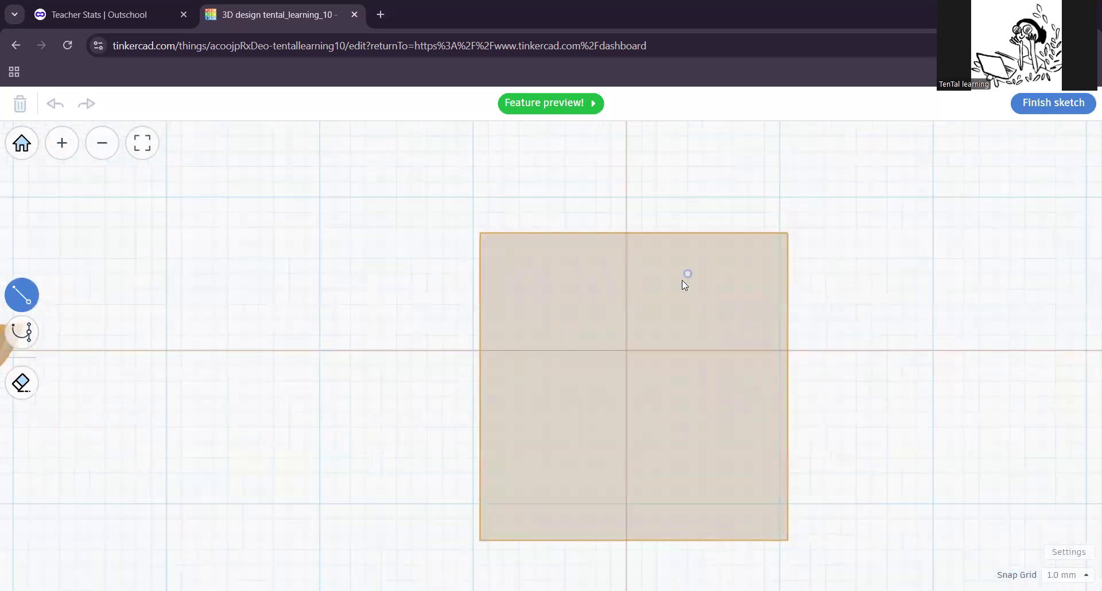
{"action": "left_click", "coordinate": [688, 275]}
{"action": "left_click", "coordinate": [642, 320]}
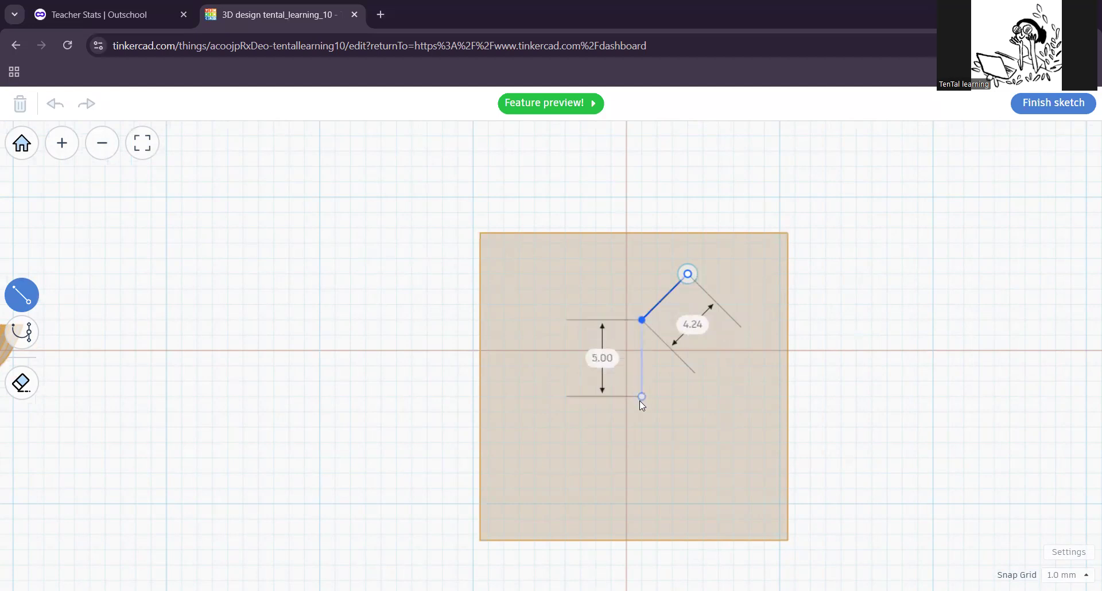
{"action": "left_click", "coordinate": [641, 428]}
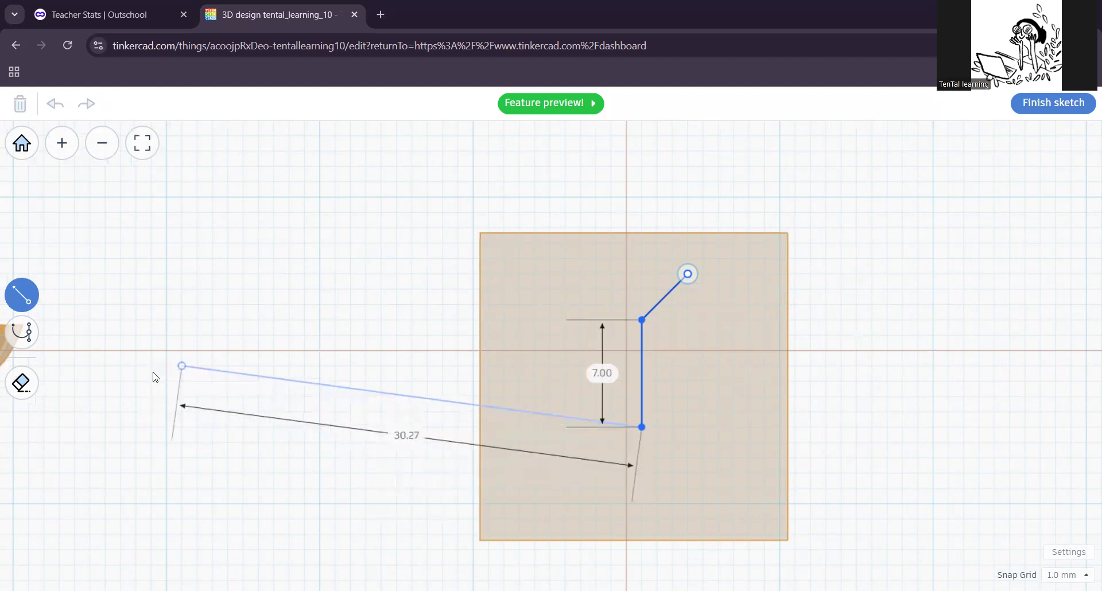
{"action": "left_click", "coordinate": [24, 389]}
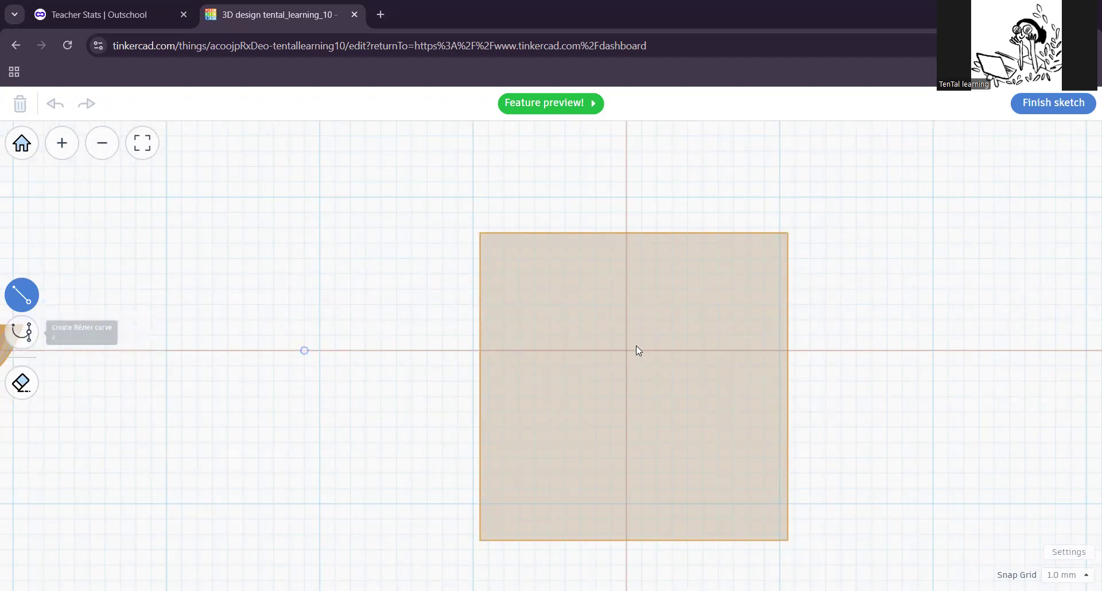
{"action": "left_click", "coordinate": [689, 295]}
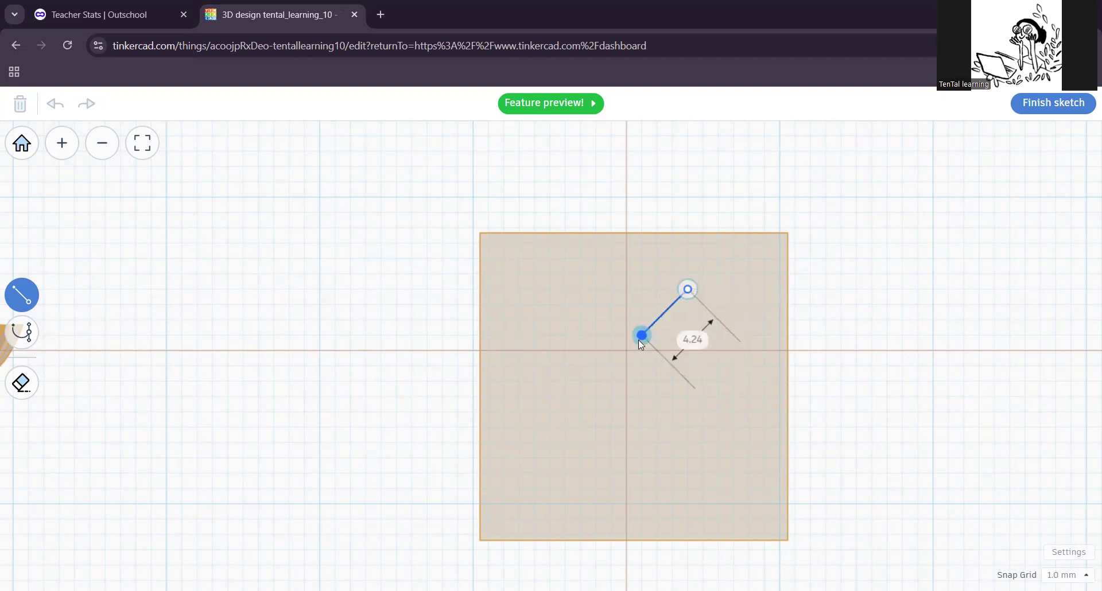
{"action": "left_click", "coordinate": [642, 319]}
{"action": "left_click", "coordinate": [18, 385]}
Step: Draw the stepped side of a profile on the box face: a Bézier curve about 3.6 mm, a 4 mm vertical line and a 2.2 mm curve
{"action": "left_click", "coordinate": [30, 340]}
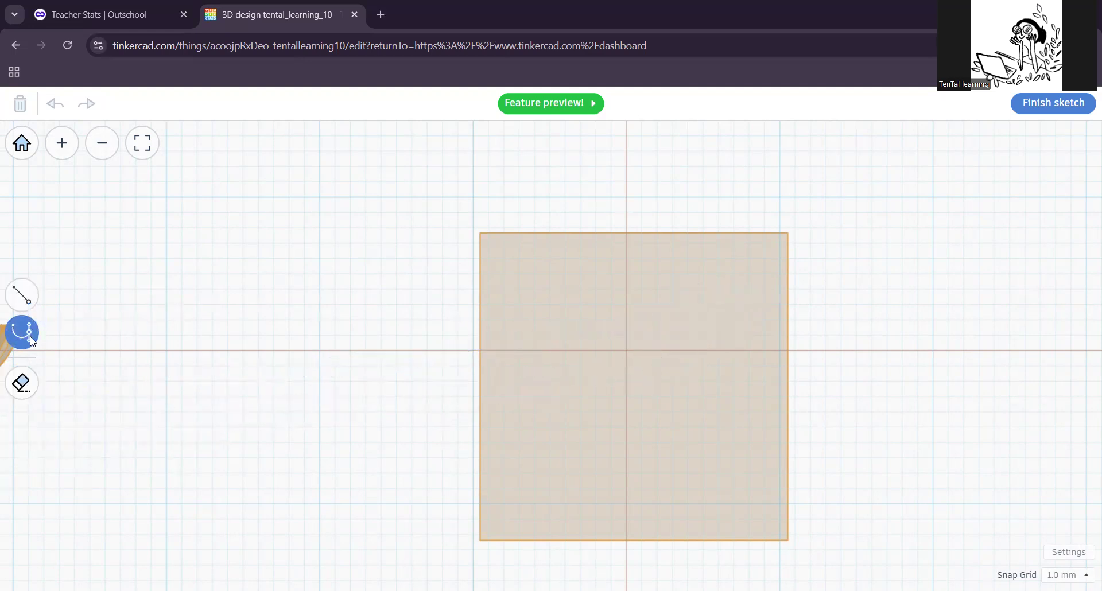
{"action": "left_click", "coordinate": [688, 289]}
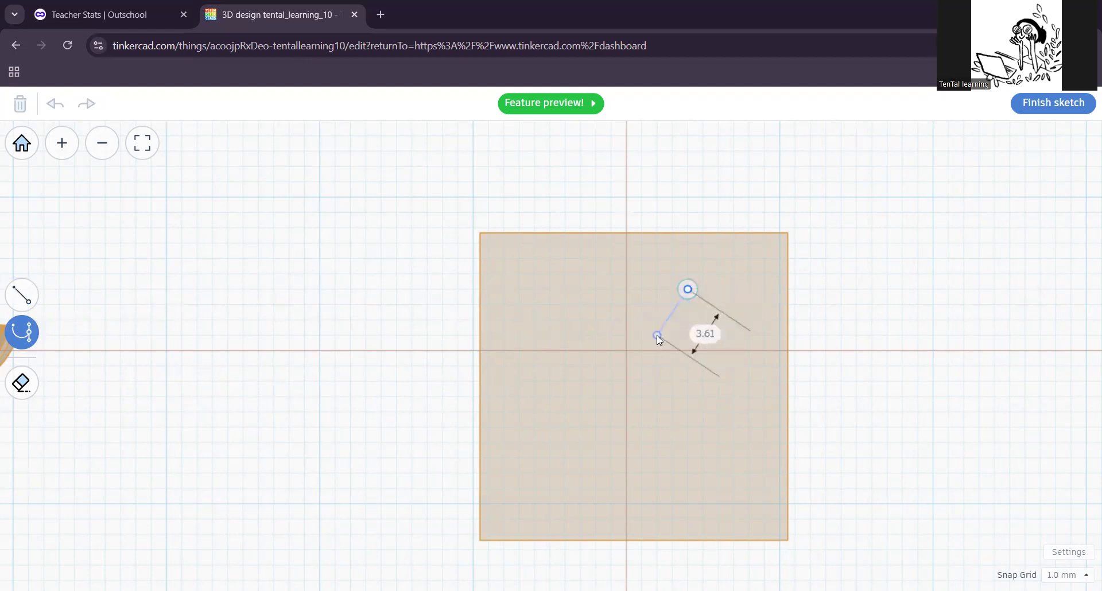
{"action": "left_click_drag", "start_coordinate": [642, 347], "coordinate": [623, 348]}
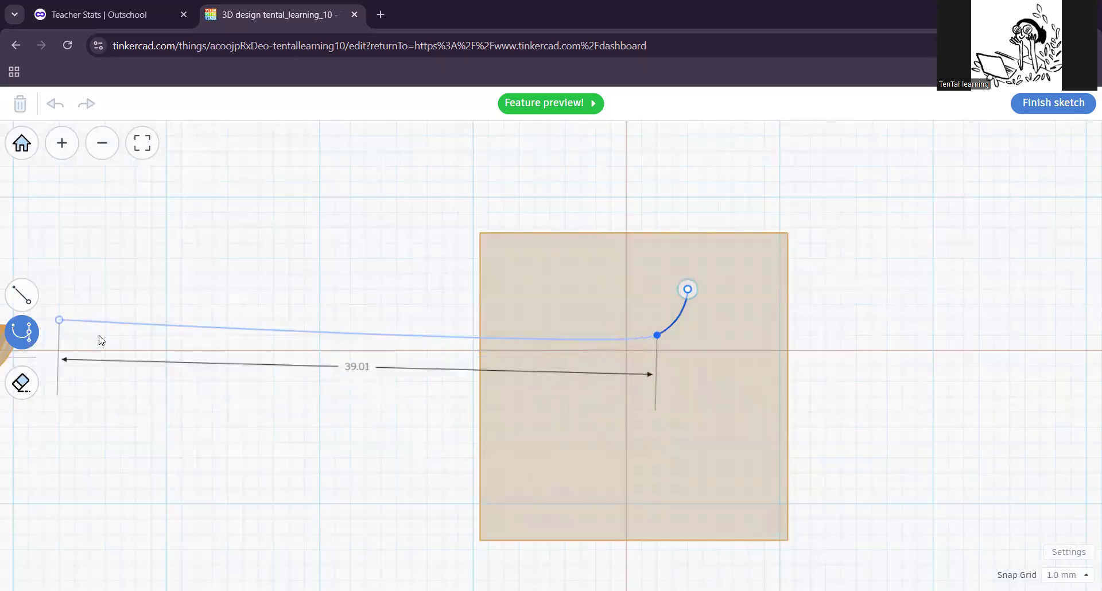
{"action": "left_click", "coordinate": [22, 294]}
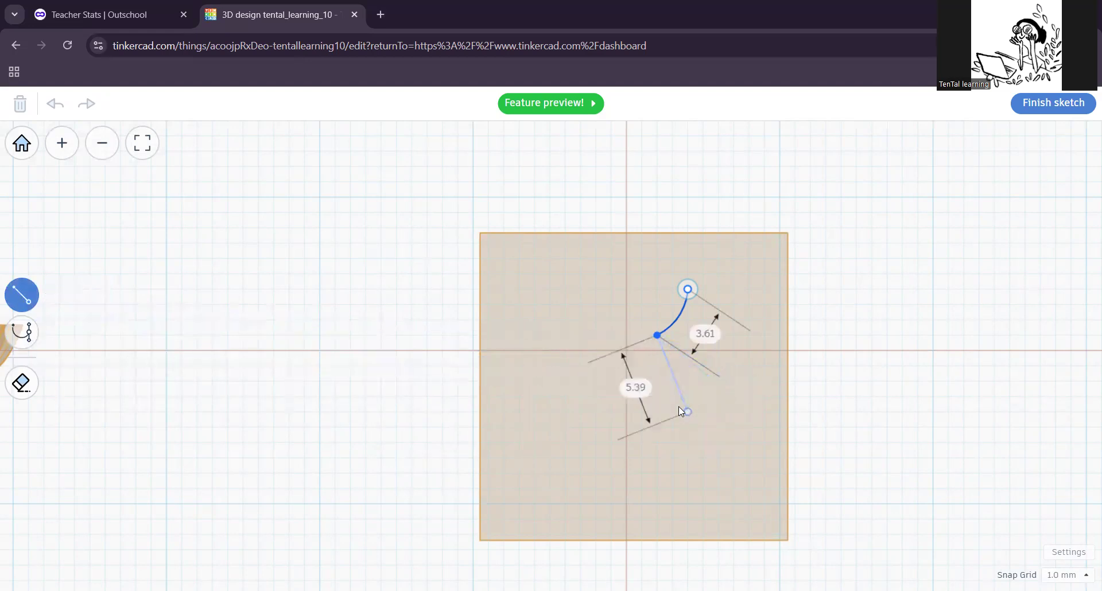
{"action": "left_click", "coordinate": [657, 396]}
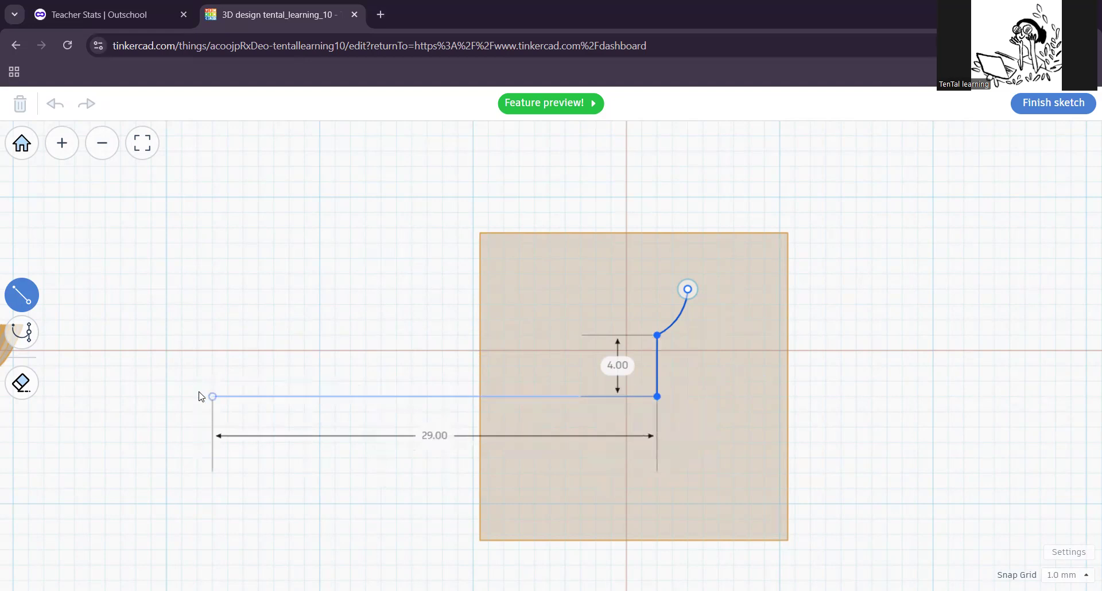
{"action": "left_click", "coordinate": [19, 343]}
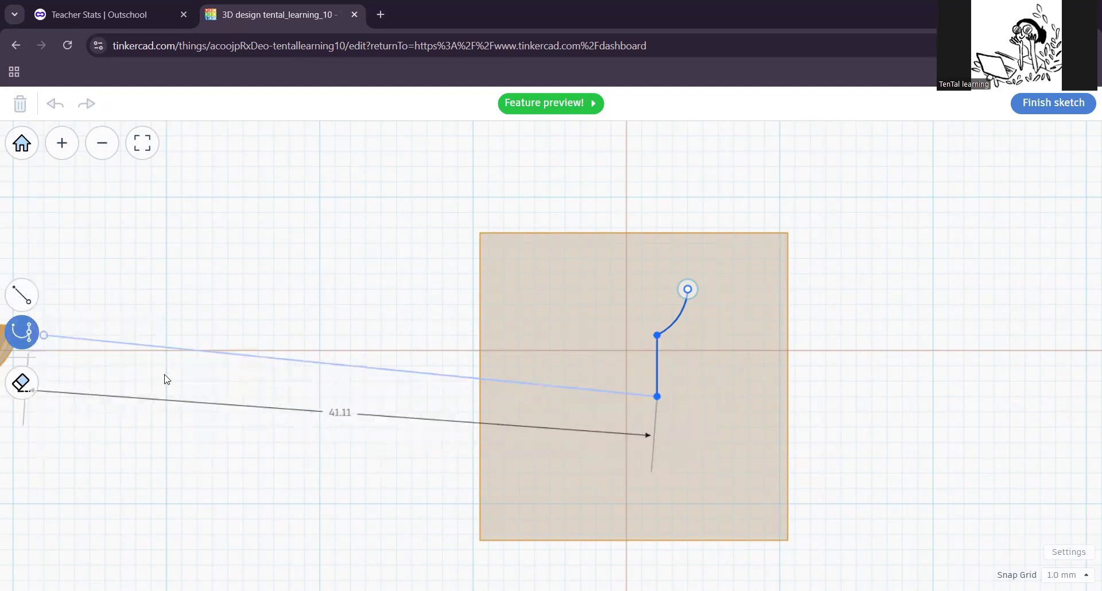
{"action": "left_click", "coordinate": [688, 420]}
{"action": "mouse_move", "coordinate": [693, 425]}
{"action": "left_mouse_down"}
{"action": "mouse_move", "coordinate": [718, 427]}
{"action": "mouse_move", "coordinate": [723, 403]}
{"action": "mouse_move", "coordinate": [711, 436]}
{"action": "mouse_move", "coordinate": [692, 443]}
{"action": "left_mouse_up"}
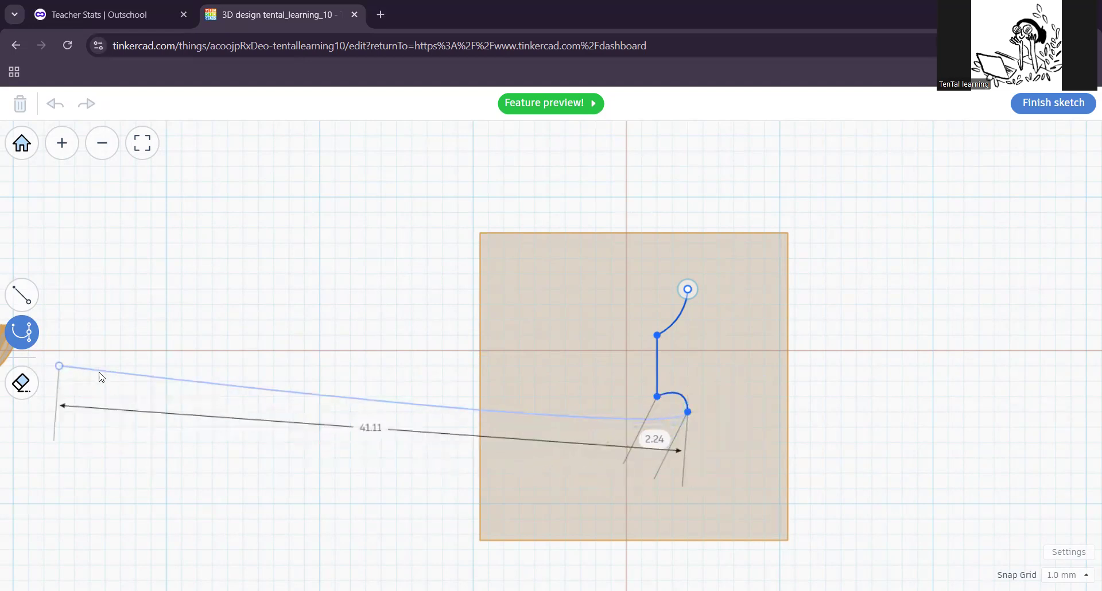
Step: Close the profile with straight lines: a 4 mm base, an 8 mm vertical side and a horizontal edge back to the start point
{"action": "left_click", "coordinate": [21, 294]}
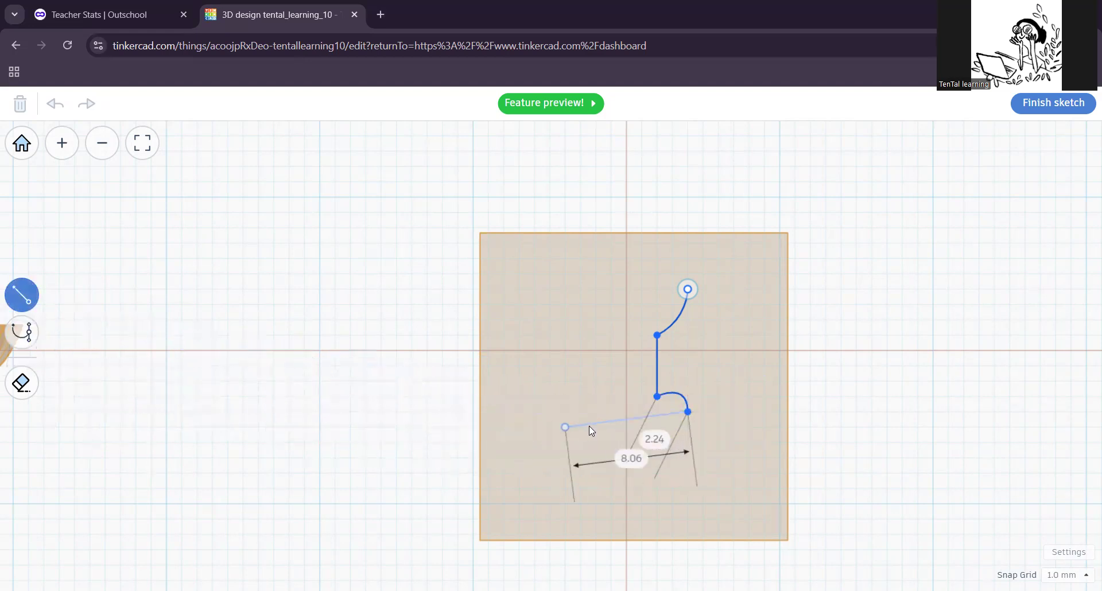
{"action": "left_click", "coordinate": [627, 416]}
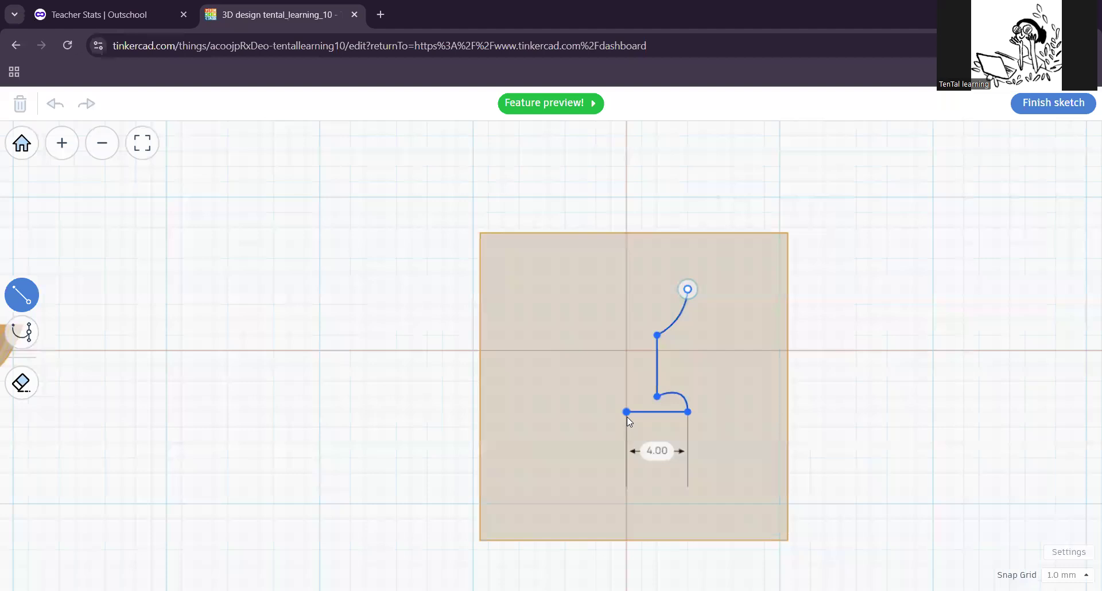
{"action": "left_click", "coordinate": [627, 287]}
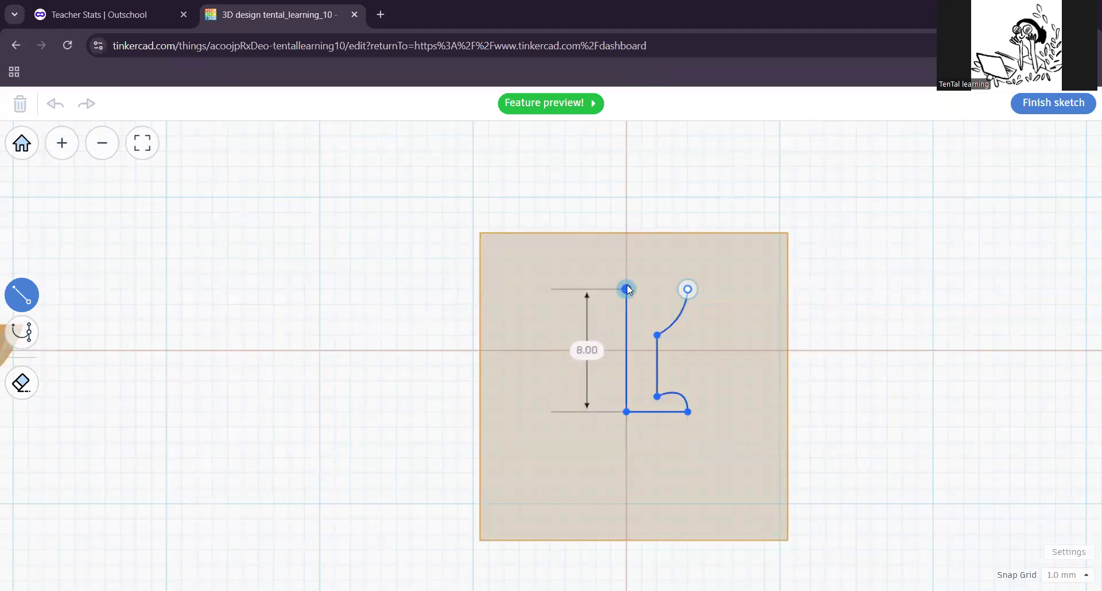
{"action": "left_click", "coordinate": [687, 289]}
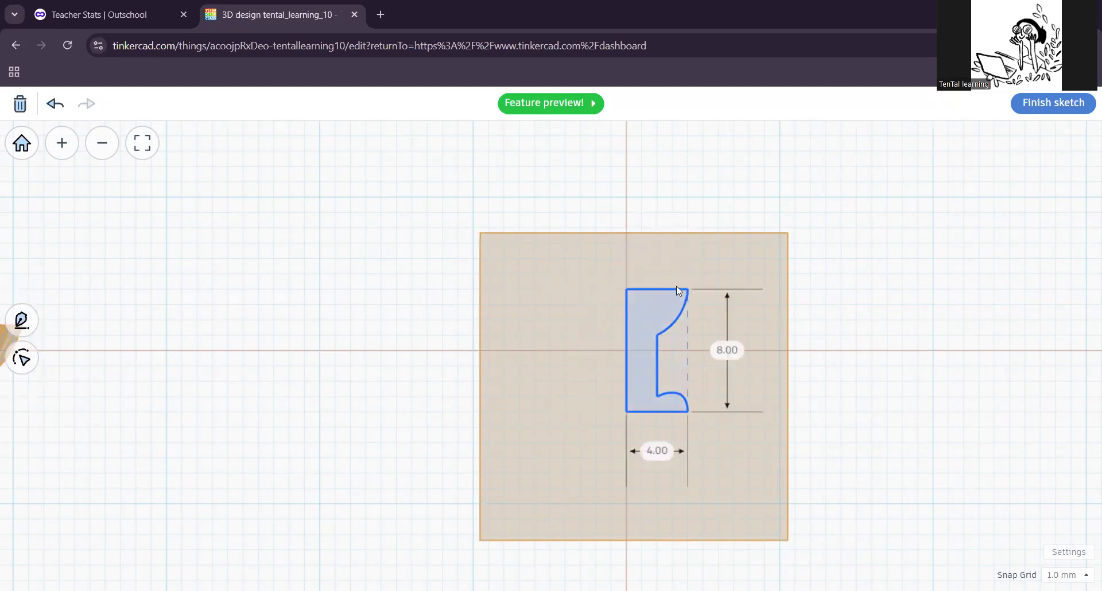
Step: Open the profile for point editing, select all its points, and try converting them to smooth curves before undoing the conversion
{"action": "left_click", "coordinate": [23, 359]}
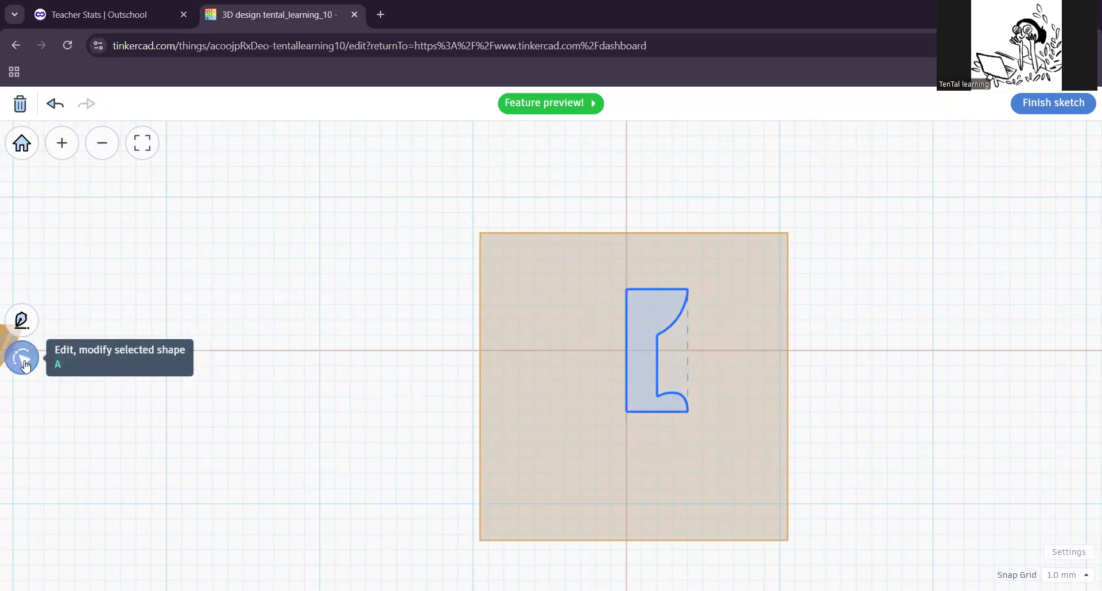
{"action": "left_click", "coordinate": [24, 364]}
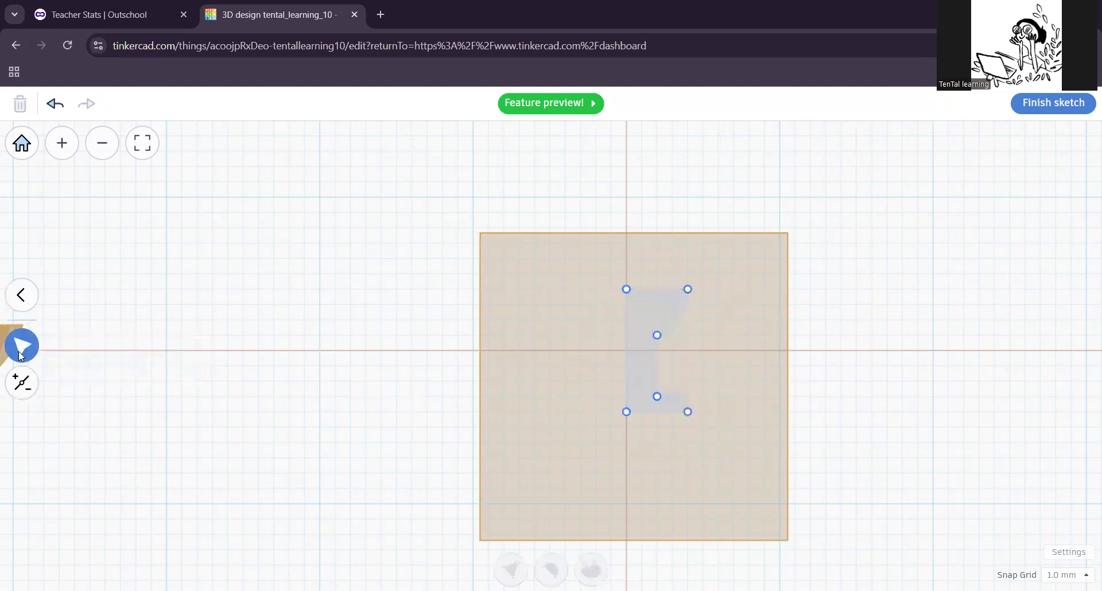
{"action": "left_click_drag", "start_coordinate": [583, 264], "coordinate": [759, 458]}
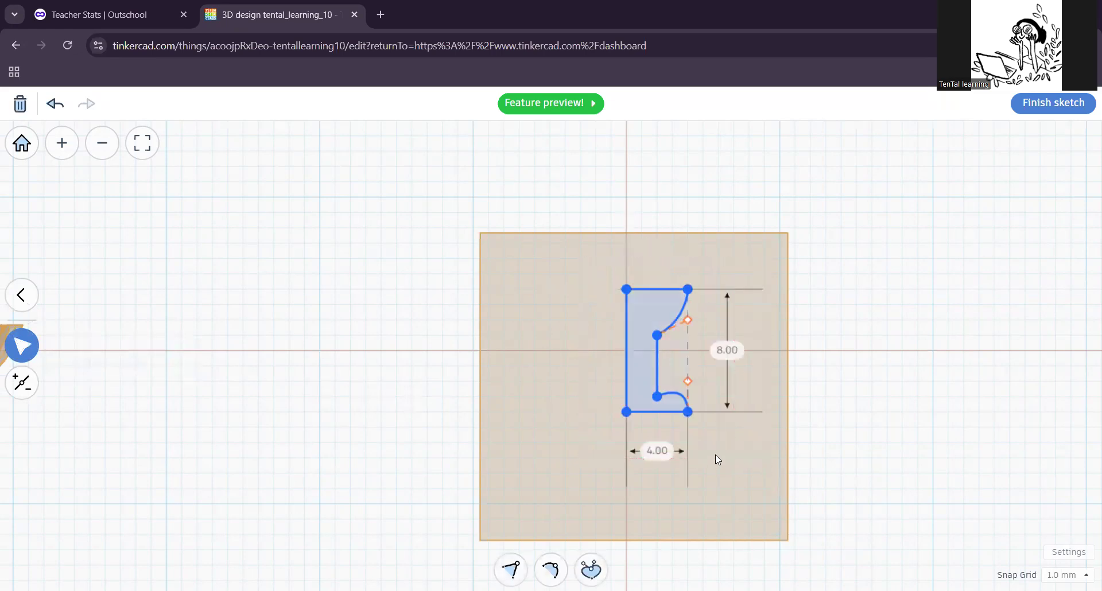
{"action": "left_click", "coordinate": [550, 569]}
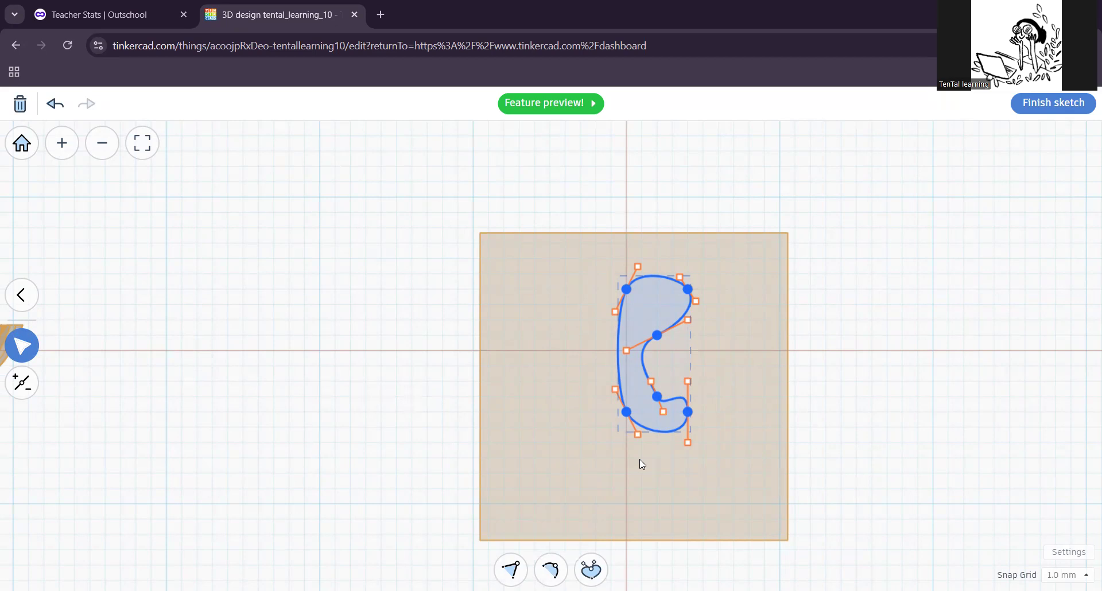
{"action": "key", "text": "ctrl+z"}
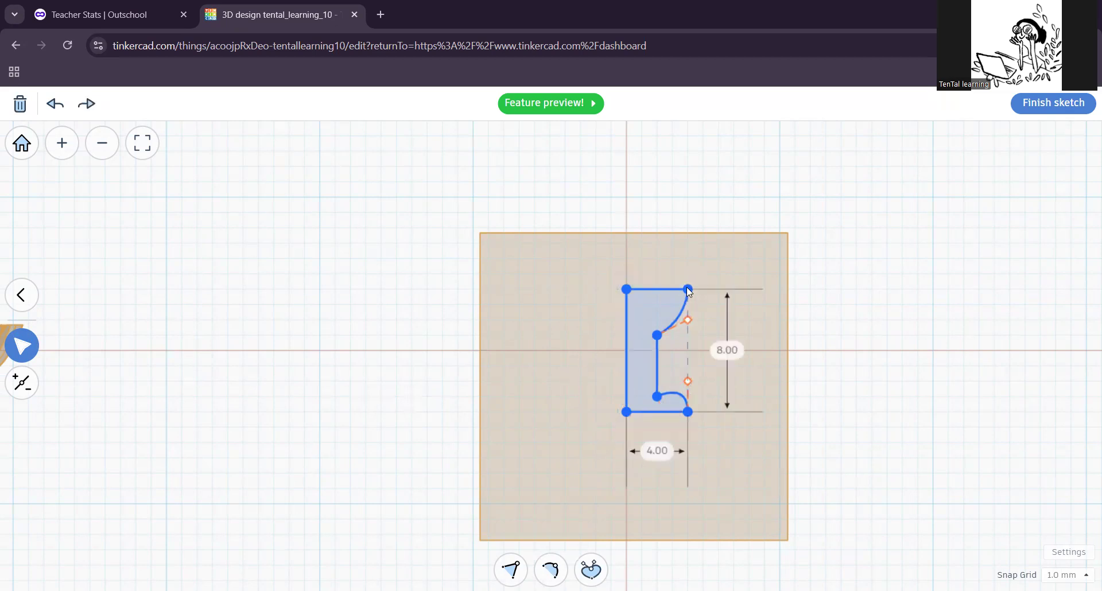
Step: Move the whole profile down 3 mm and pull its upper-right corner outward to make the profile 6 mm wide
{"action": "mouse_move", "coordinate": [688, 291]}
{"action": "left_mouse_down"}
{"action": "mouse_move", "coordinate": [690, 272]}
{"action": "mouse_move", "coordinate": [688, 335]}
{"action": "left_mouse_up"}
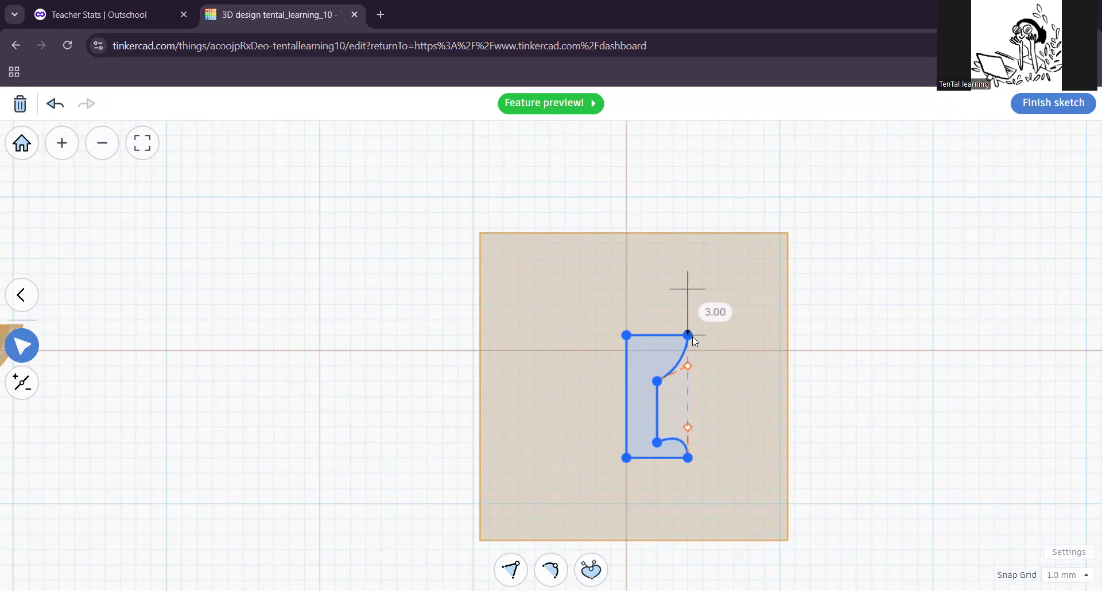
{"action": "left_click", "coordinate": [738, 341]}
{"action": "left_click_drag", "start_coordinate": [687, 336], "coordinate": [719, 335]}
Step: Move the profile's lower inner point 4 mm right and 2 mm up, and adjust the upper inner point sideways to form a notch
{"action": "left_click_drag", "start_coordinate": [658, 381], "coordinate": [682, 391]}
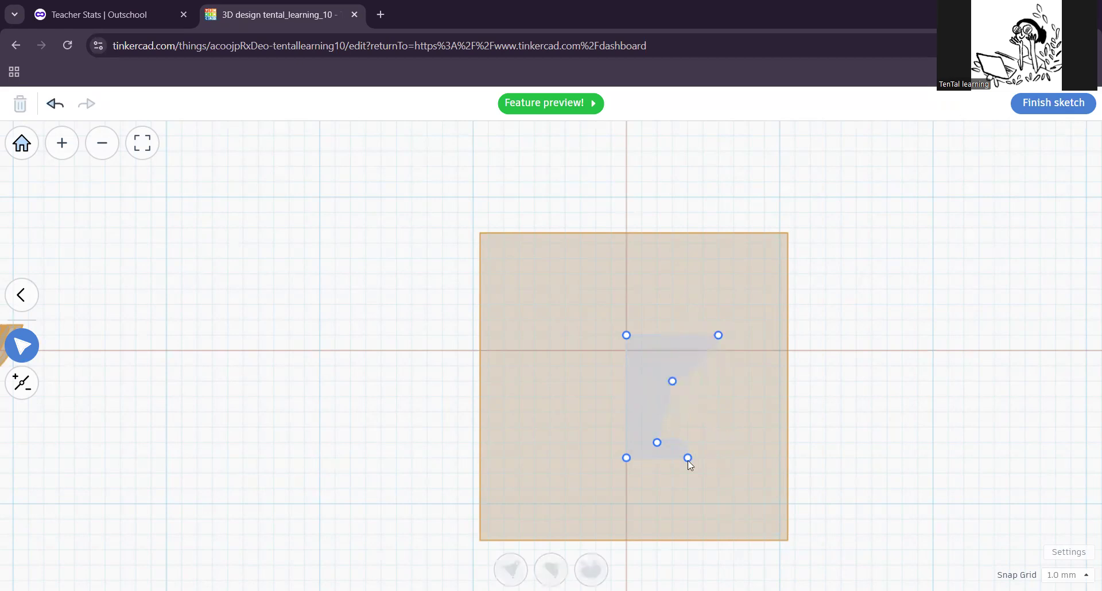
{"action": "left_click_drag", "start_coordinate": [657, 442], "coordinate": [718, 411]}
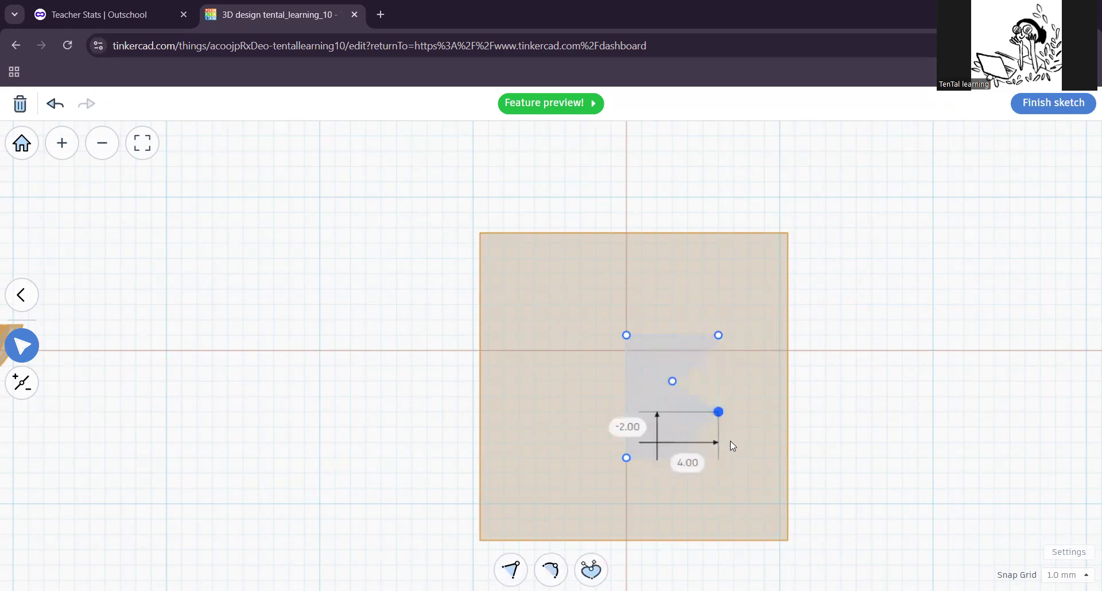
{"action": "left_click", "coordinate": [672, 381]}
{"action": "left_click_drag", "start_coordinate": [664, 376], "coordinate": [665, 377]}
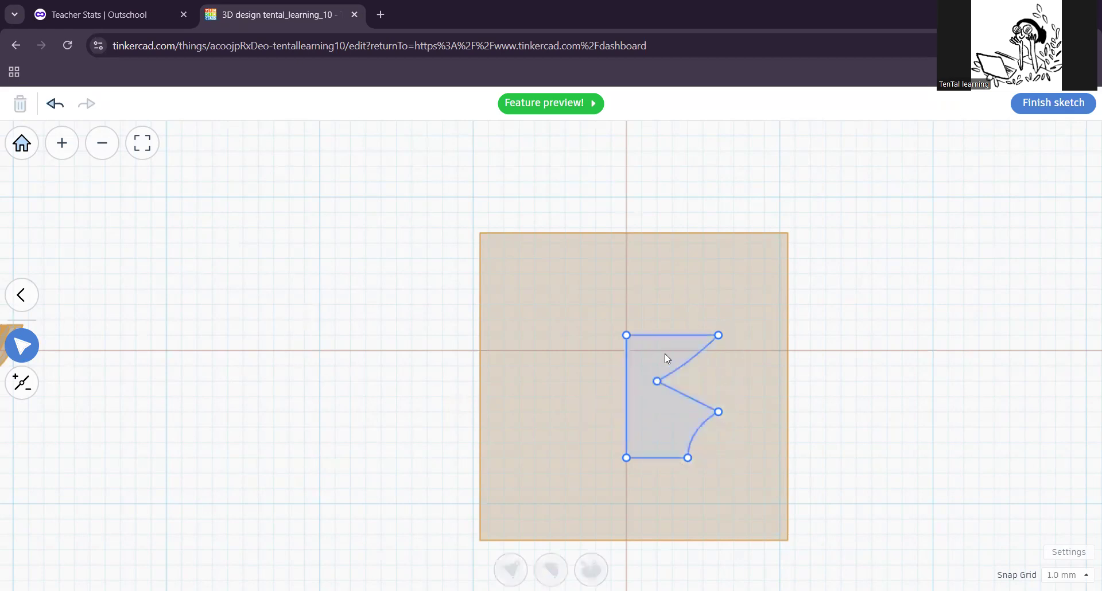
Step: Finish the edited sketch on the box's side face and select the red box
{"action": "left_click", "coordinate": [664, 354]}
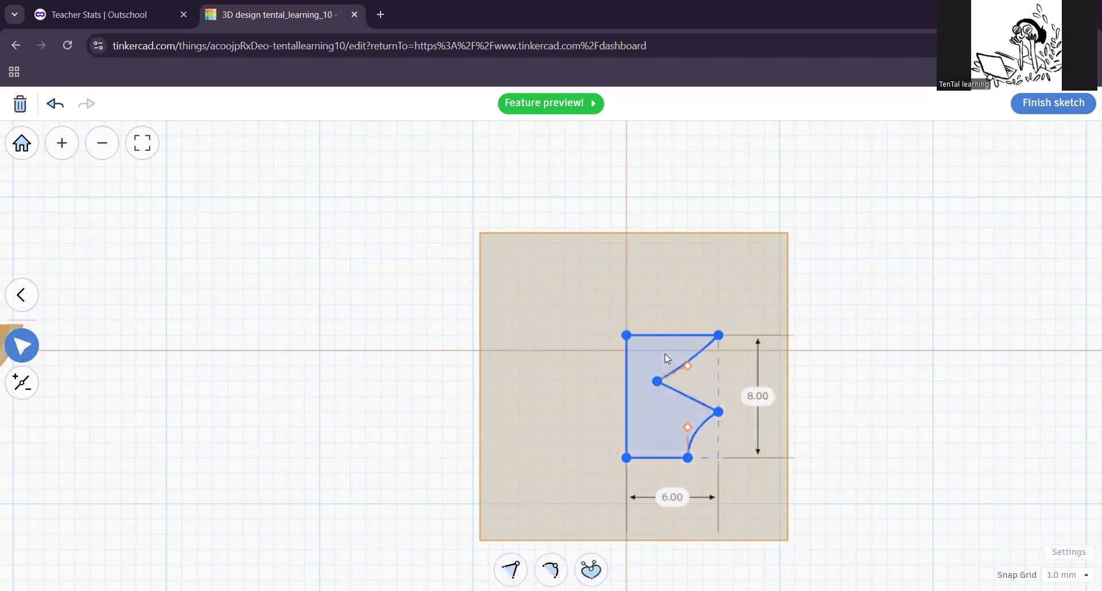
{"action": "left_click", "coordinate": [1042, 104]}
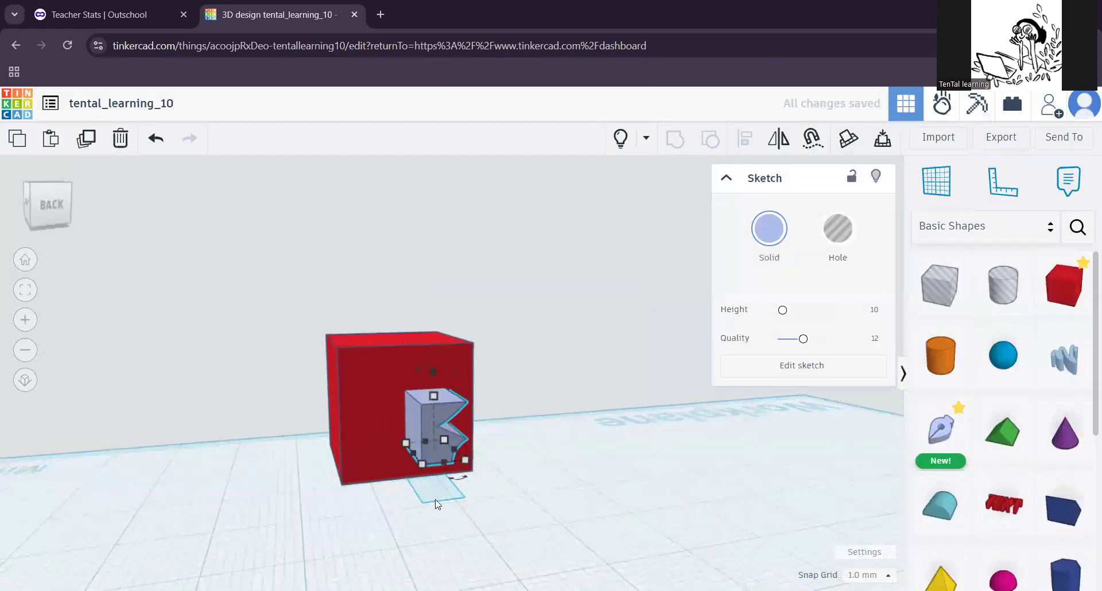
{"action": "right_click_drag", "start_coordinate": [519, 524], "coordinate": [625, 524]}
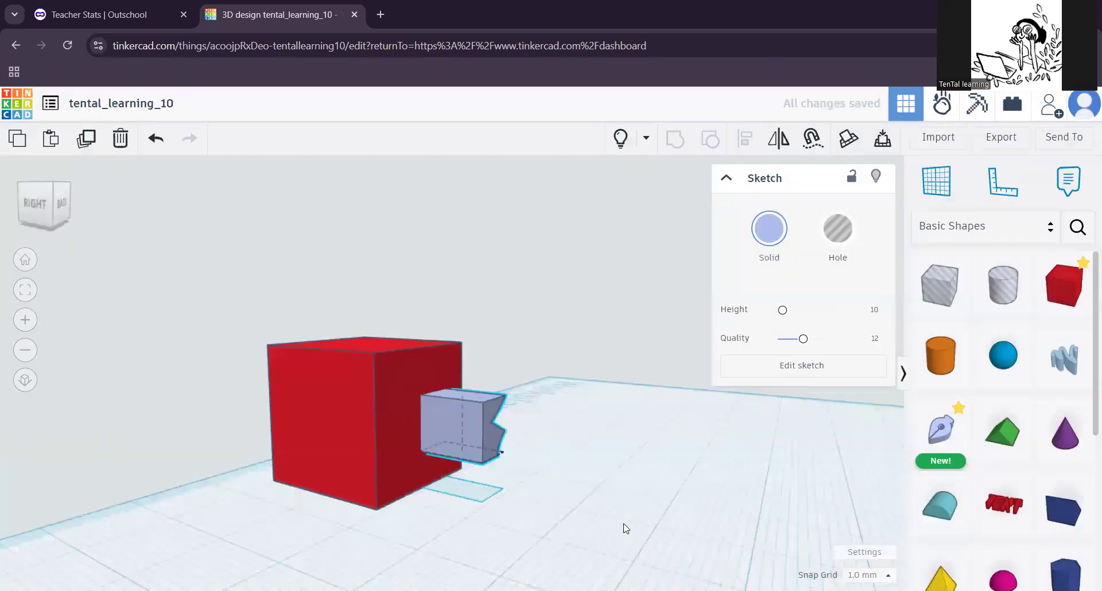
{"action": "left_click", "coordinate": [373, 418]}
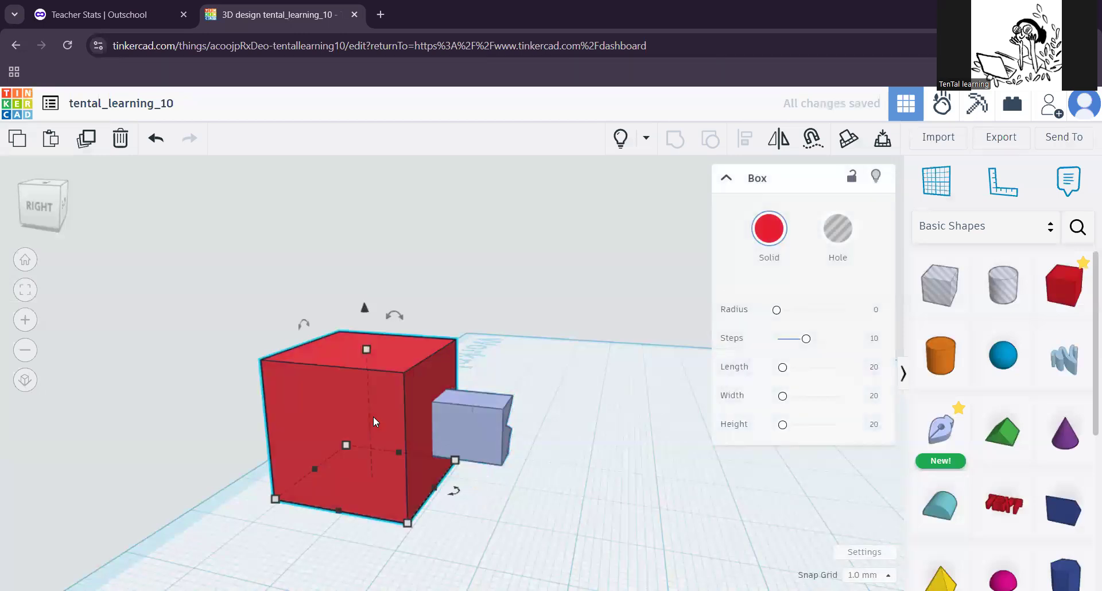
Step: Delete the red box so that only the notched sketch shape remains
{"action": "key", "text": "Delete"}
{"action": "right_click_drag", "start_coordinate": [613, 546], "coordinate": [494, 500]}
{"action": "scroll", "coordinate": [491, 482], "scroll_direction": "up", "scroll_amount": 3}
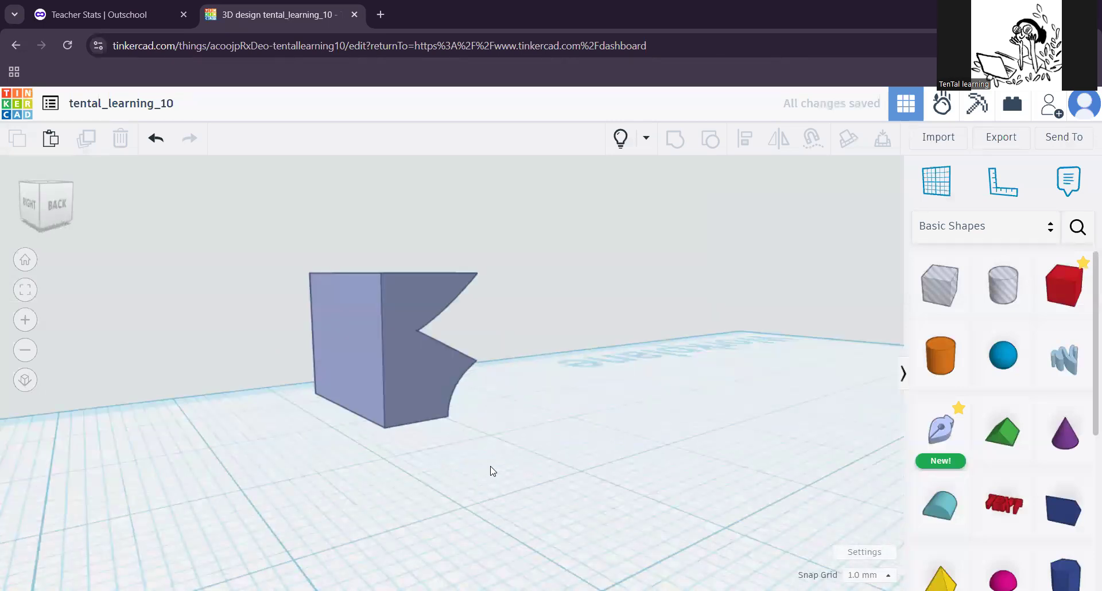
Step: Reduce the notched shape's depth to turn it into a thinner slab
{"action": "left_click", "coordinate": [466, 386]}
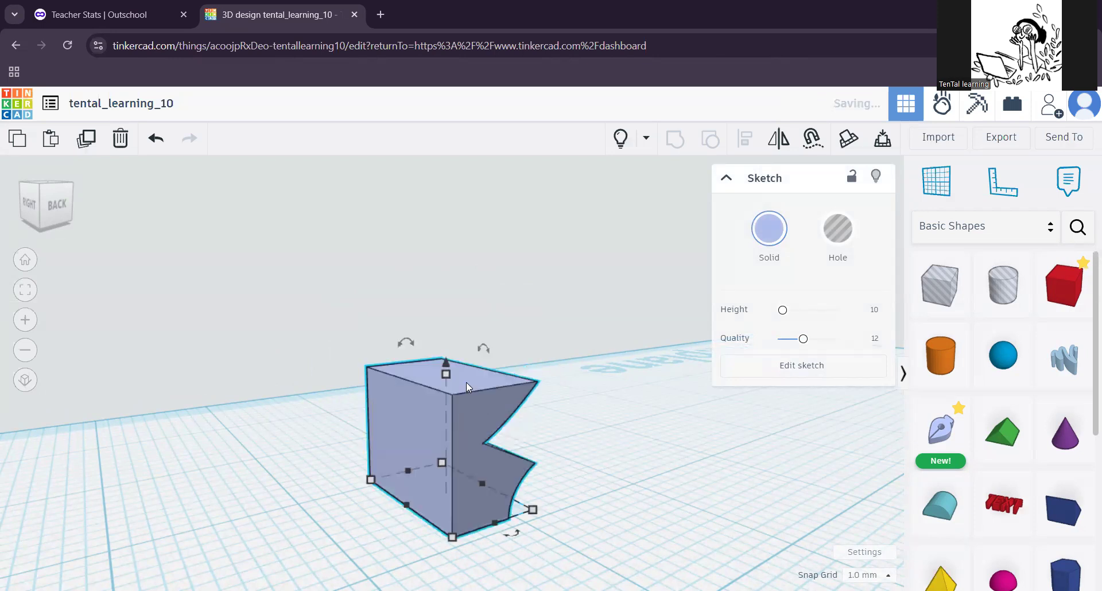
{"action": "right_click_drag", "start_coordinate": [605, 512], "coordinate": [522, 429]}
{"action": "left_click_drag", "start_coordinate": [465, 476], "coordinate": [591, 502]}
{"action": "right_click_drag", "start_coordinate": [637, 490], "coordinate": [401, 439]}
{"action": "scroll", "coordinate": [402, 439], "scroll_direction": "up", "scroll_amount": 5}
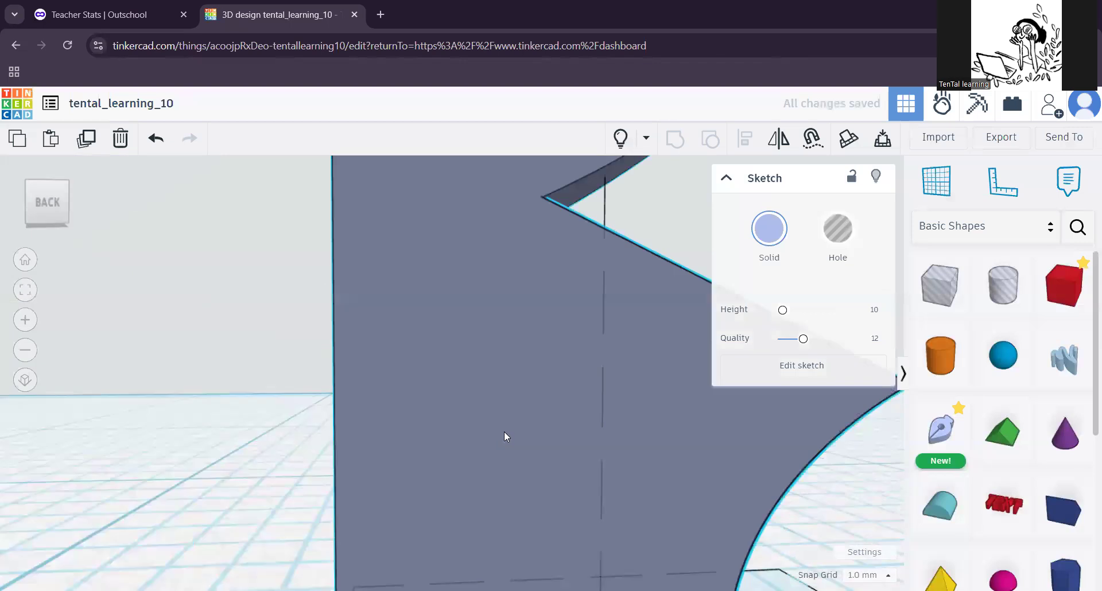
{"action": "scroll", "coordinate": [445, 431], "scroll_direction": "down", "scroll_amount": 5}
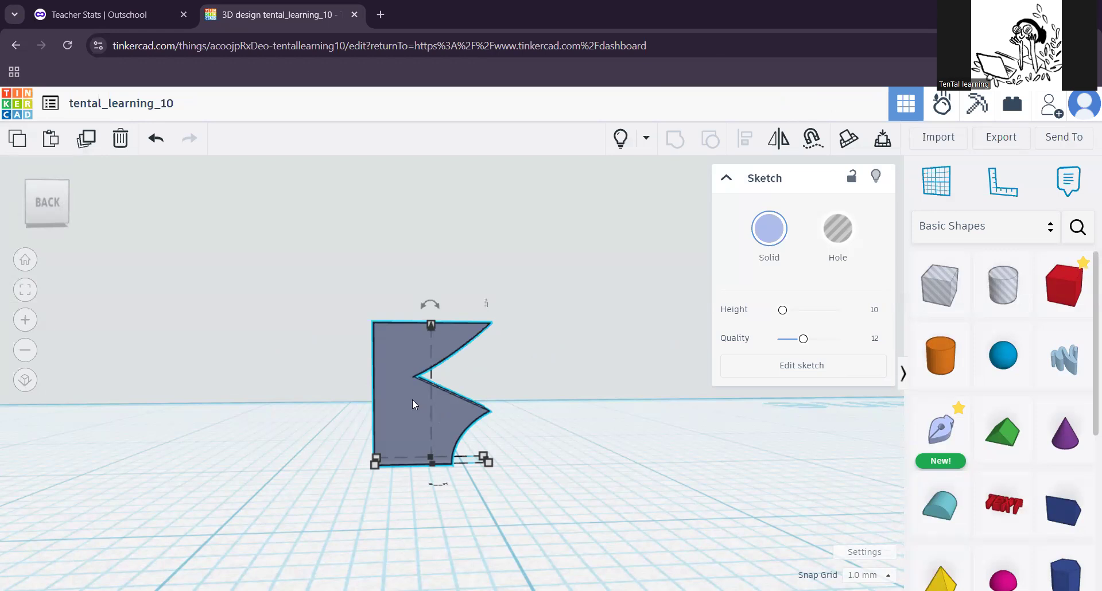
{"action": "scroll", "coordinate": [436, 420], "scroll_direction": "up", "scroll_amount": 2}
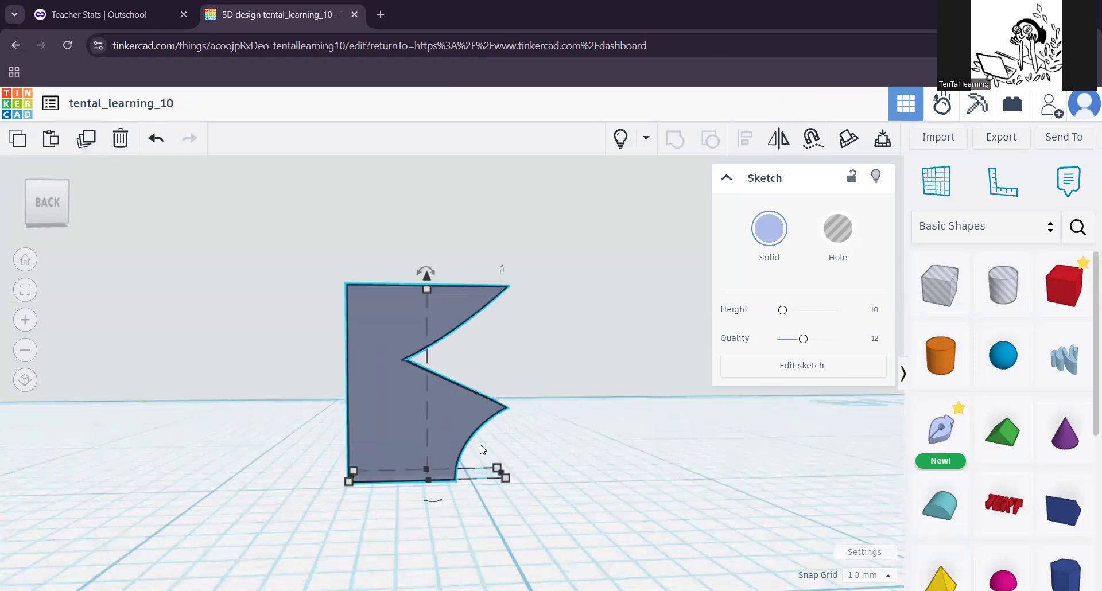
{"action": "scroll", "coordinate": [500, 439], "scroll_direction": "up", "scroll_amount": 2}
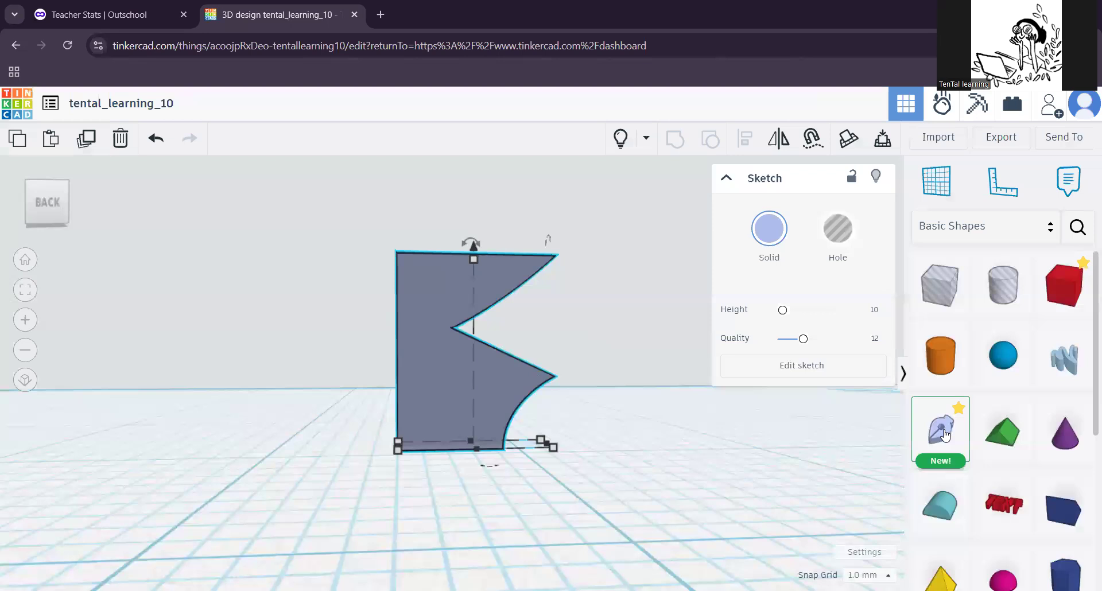
Step: Start a new sketch on the notched face of the slab
{"action": "left_click_drag", "start_coordinate": [939, 432], "coordinate": [566, 402]}
{"action": "left_click", "coordinate": [468, 391]}
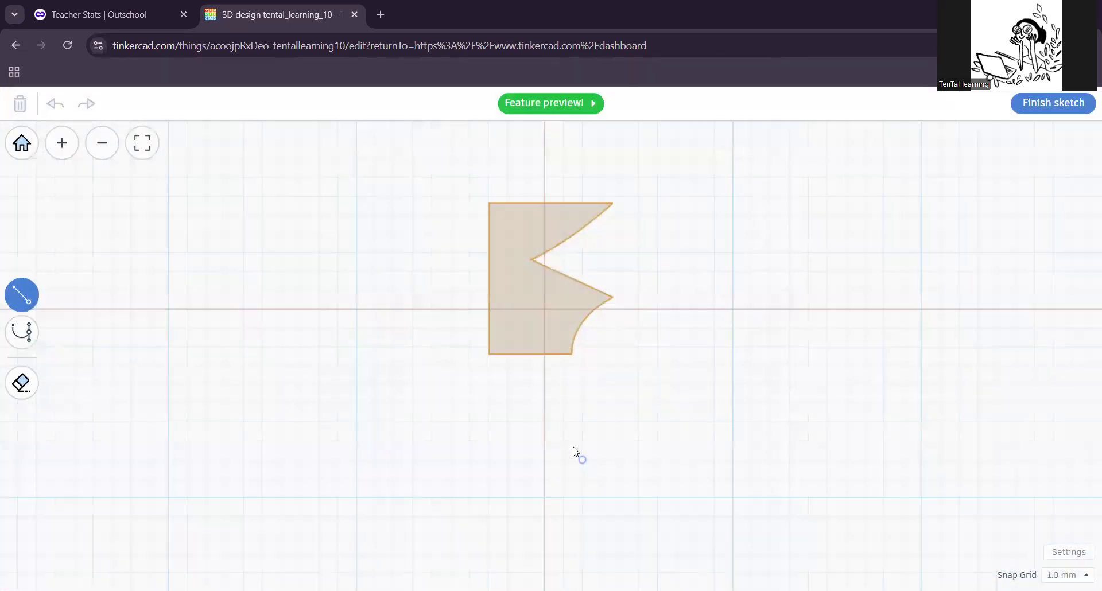
{"action": "middle_click_drag", "start_coordinate": [635, 368], "coordinate": [617, 466]}
{"action": "scroll", "coordinate": [617, 463], "scroll_direction": "up", "scroll_amount": 3}
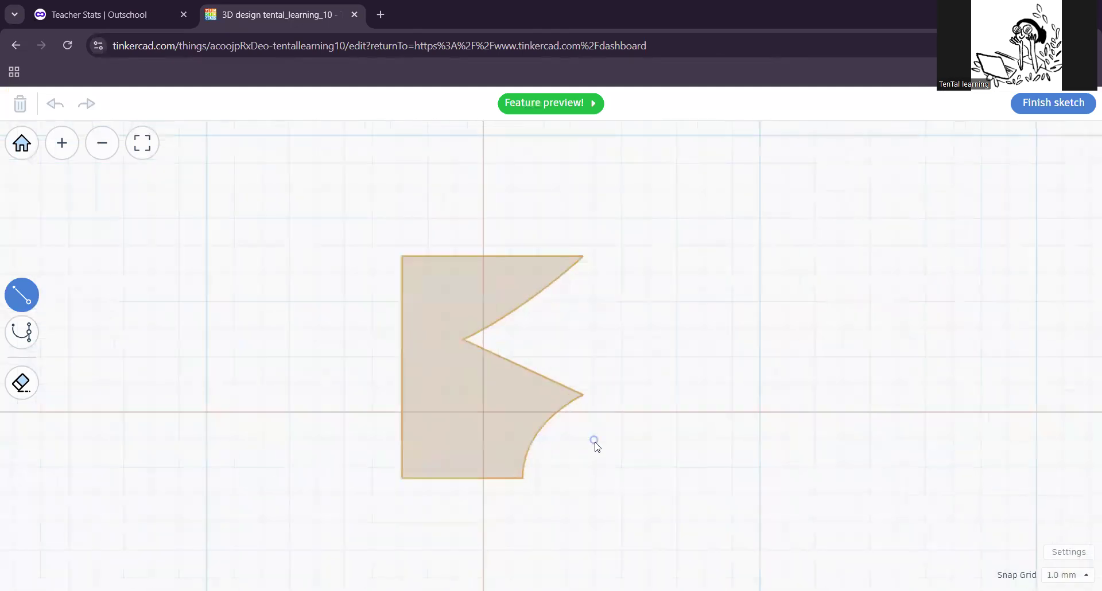
{"action": "scroll", "coordinate": [601, 438], "scroll_direction": "up", "scroll_amount": 3}
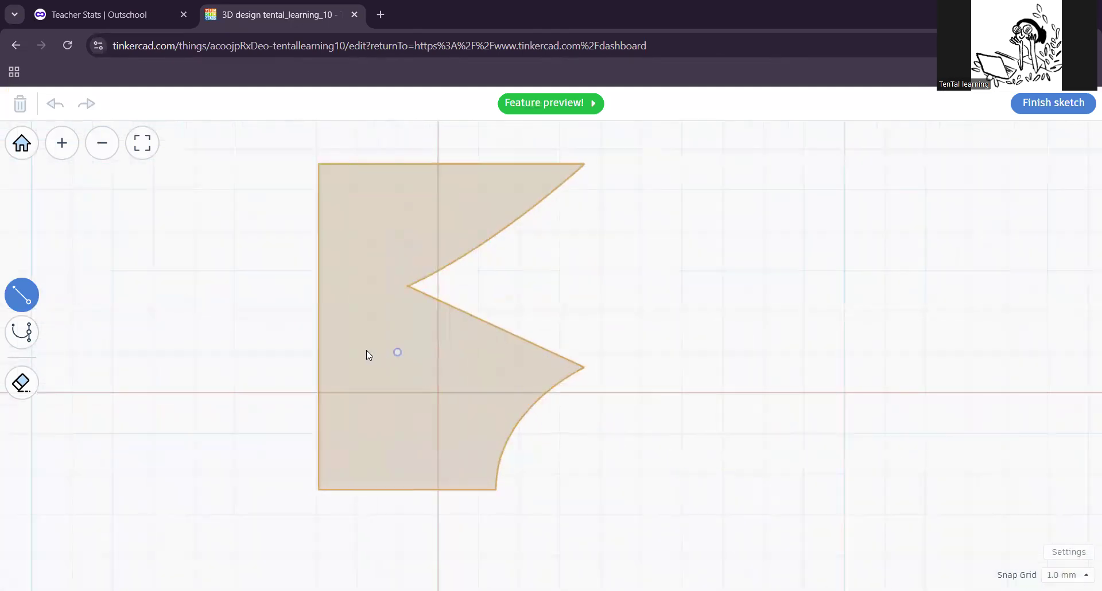
Step: Draw a closed 2 mm by 2 mm square inside the lower part of the slab's face
{"action": "left_click", "coordinate": [357, 351]}
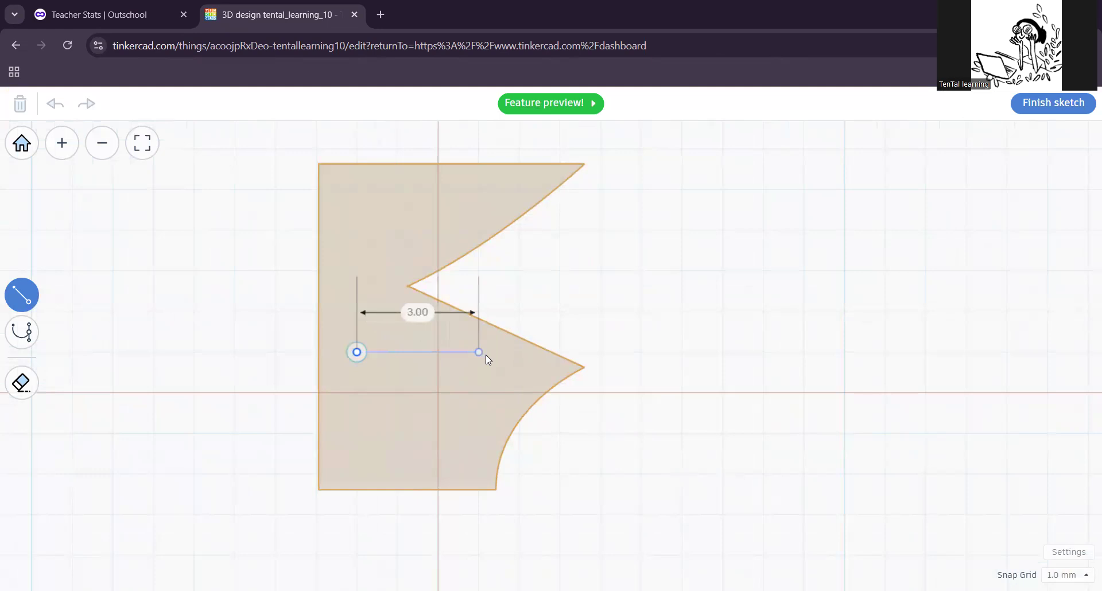
{"action": "left_click", "coordinate": [438, 352]}
{"action": "left_click", "coordinate": [437, 434]}
{"action": "left_click", "coordinate": [357, 434]}
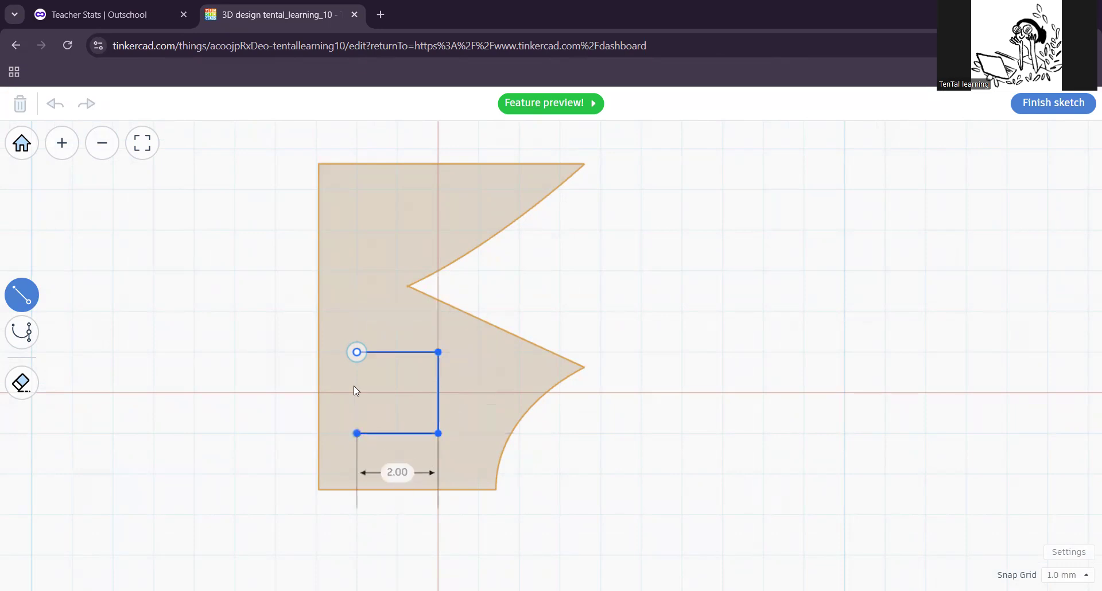
{"action": "left_click", "coordinate": [357, 352]}
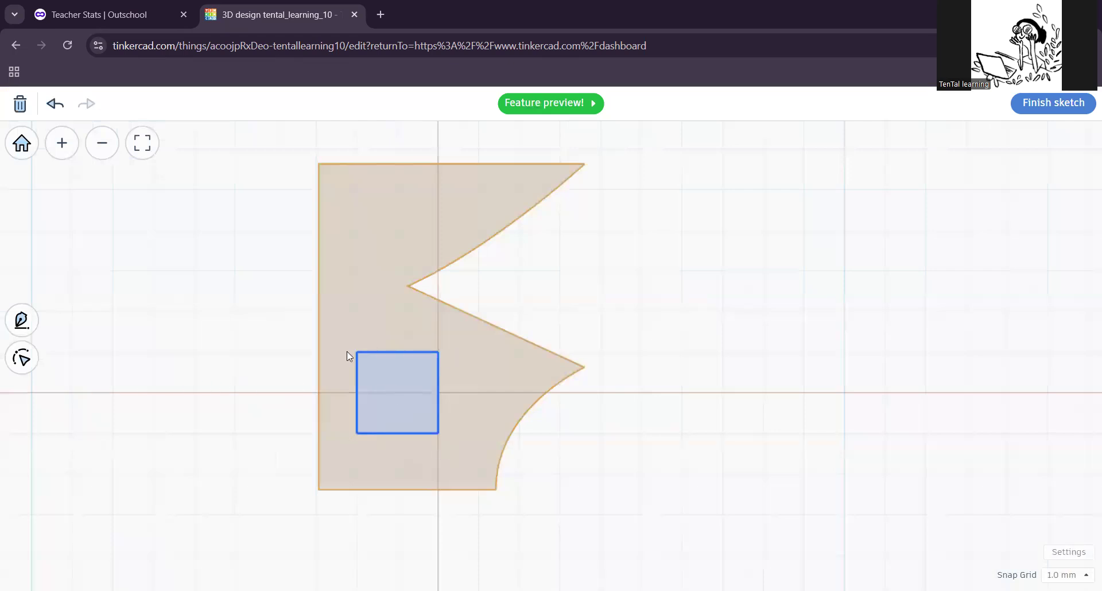
Step: Open the square for point editing and convert all four corner points to smooth curves, forming a circle
{"action": "left_click", "coordinate": [23, 361]}
{"action": "left_click_drag", "start_coordinate": [294, 326], "coordinate": [467, 461]}
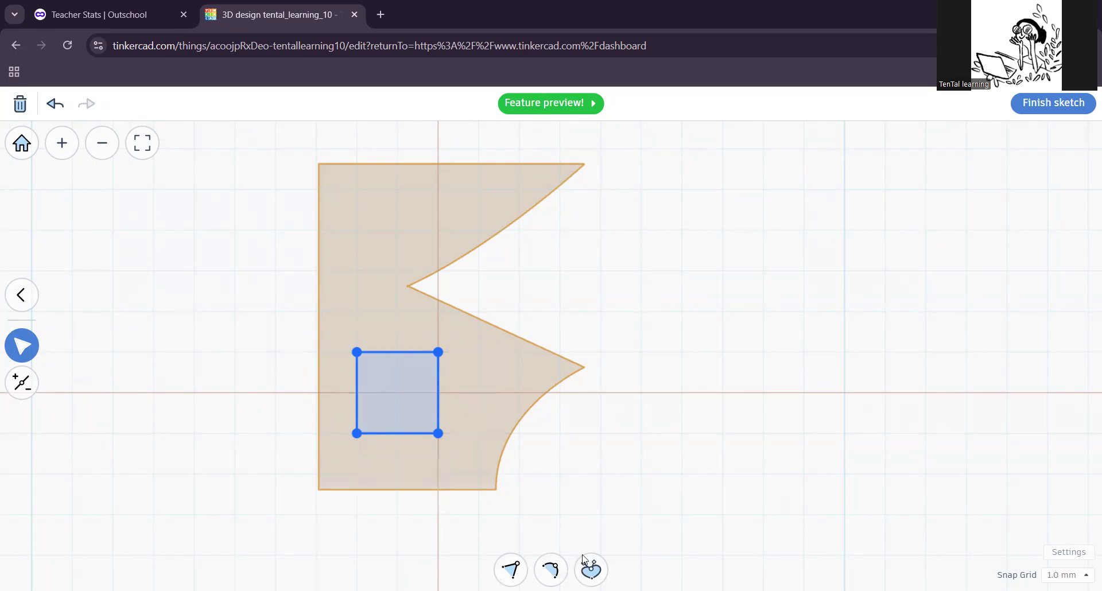
{"action": "left_click", "coordinate": [551, 570]}
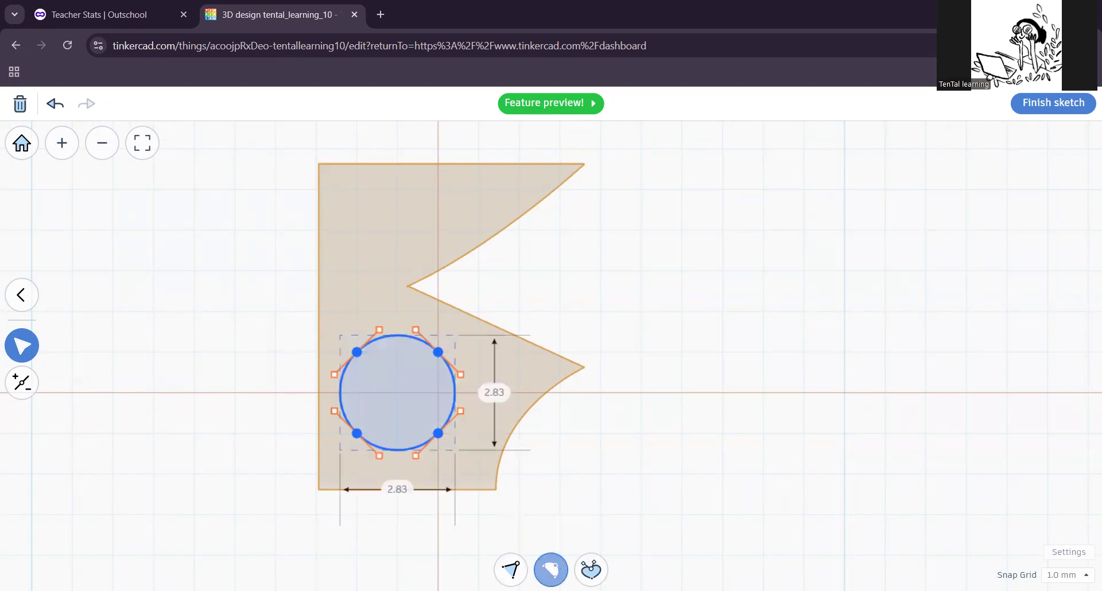
Step: Try independent curve handles on the circle's points by pulling one upper-right handle 1 mm sideways, and undo the handle move
{"action": "left_click", "coordinate": [587, 573]}
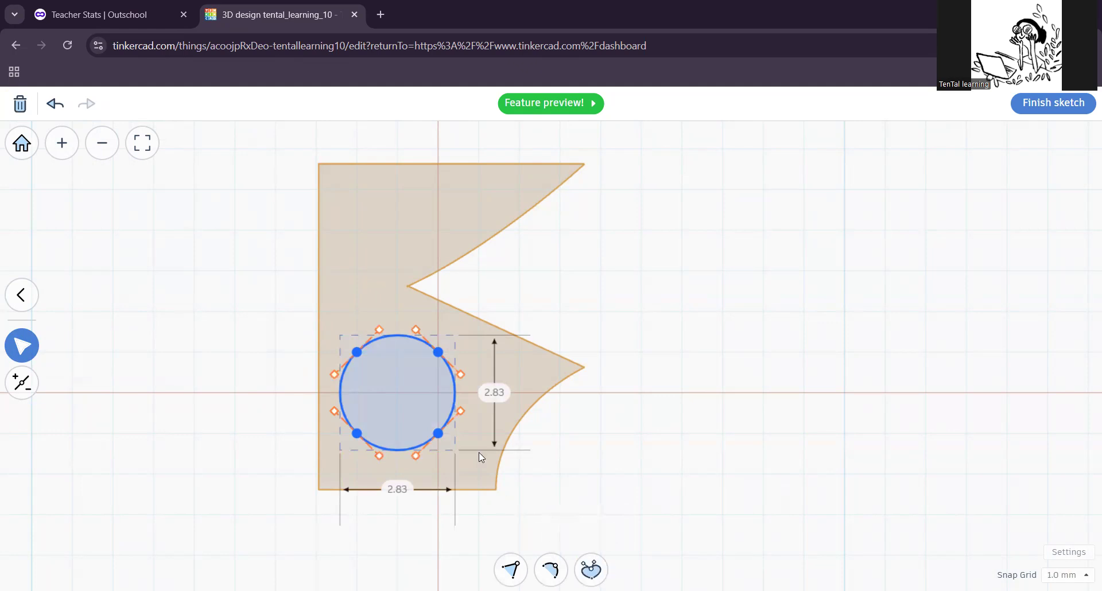
{"action": "left_click_drag", "start_coordinate": [462, 375], "coordinate": [522, 388]}
{"action": "key", "text": "ctrl+z"}
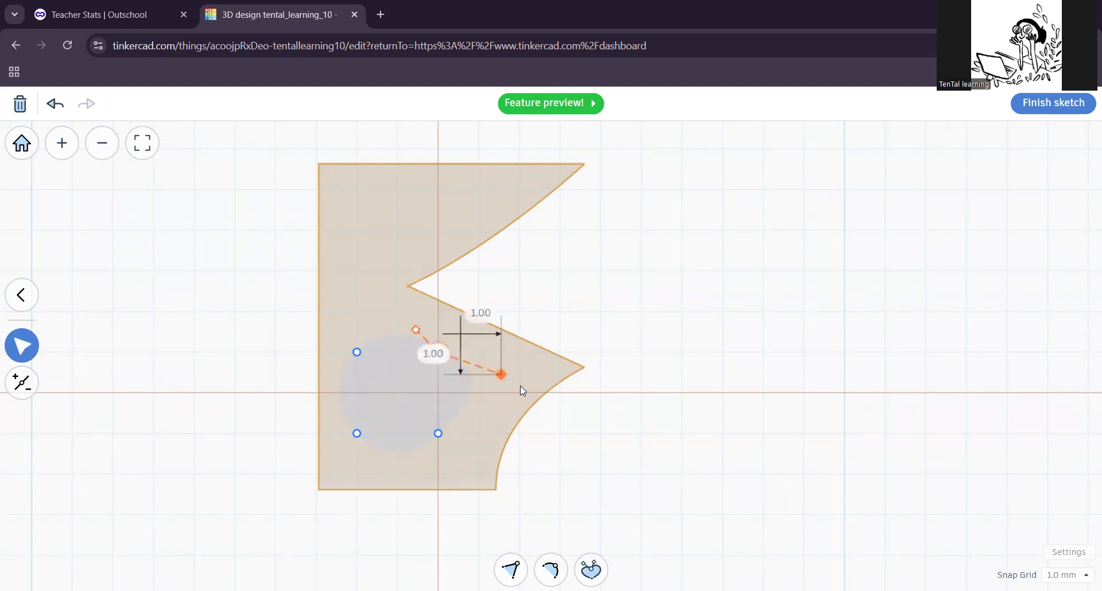
{"action": "key", "text": "ctrl+z"}
{"action": "key", "text": "ctrl+z"}
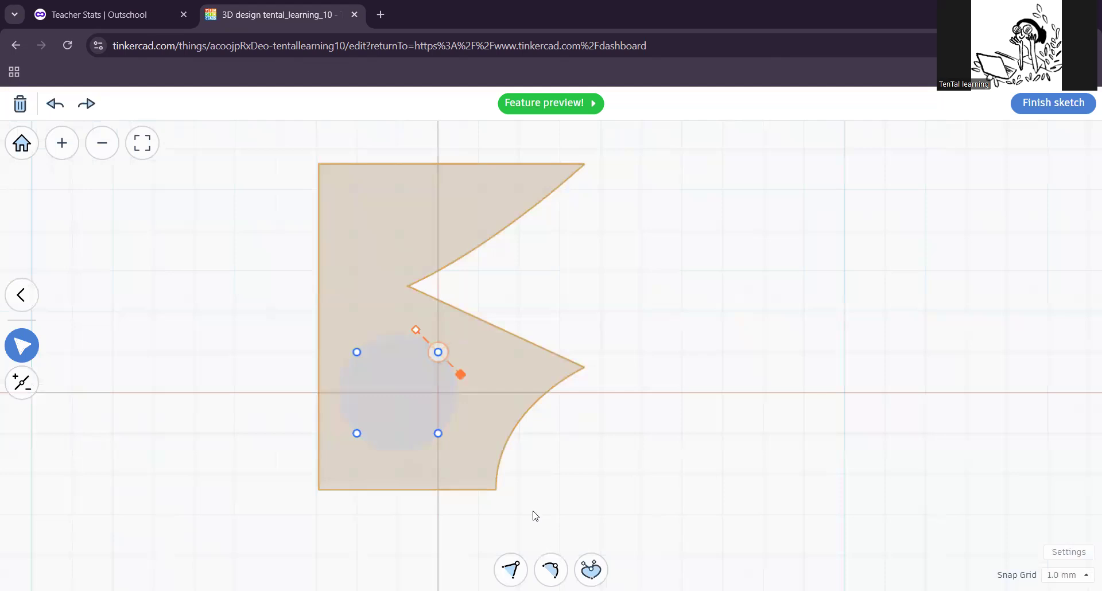
Step: Make all the circle's points smooth again and pull the upper-right point's outer handle 3 mm to the right
{"action": "left_click_drag", "start_coordinate": [285, 318], "coordinate": [520, 464]}
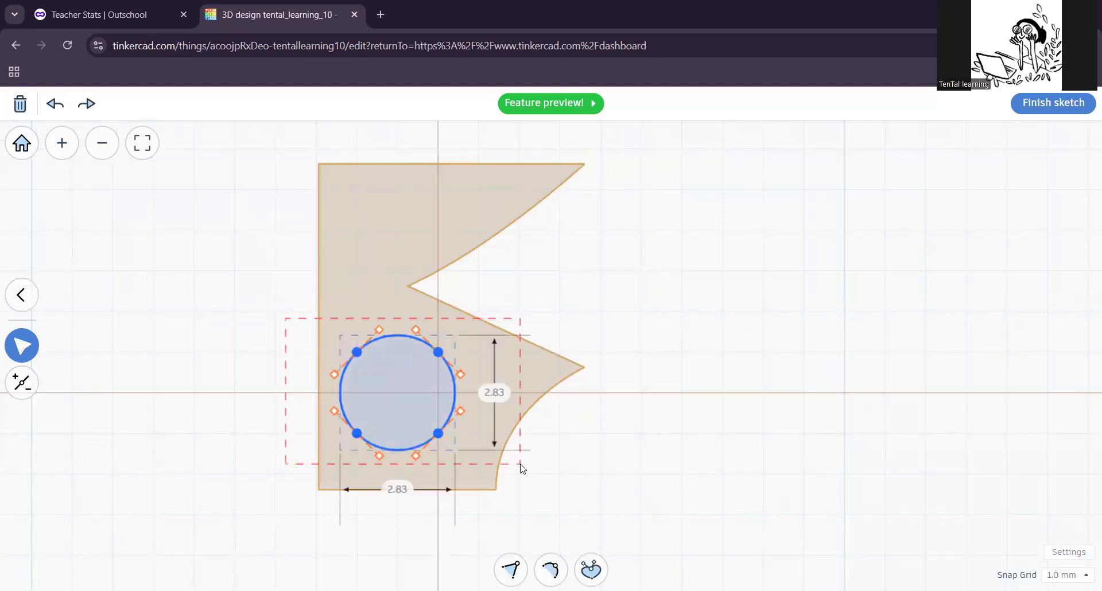
{"action": "left_click", "coordinate": [550, 570]}
{"action": "left_click", "coordinate": [459, 374]}
{"action": "left_click_drag", "start_coordinate": [459, 375], "coordinate": [607, 383]}
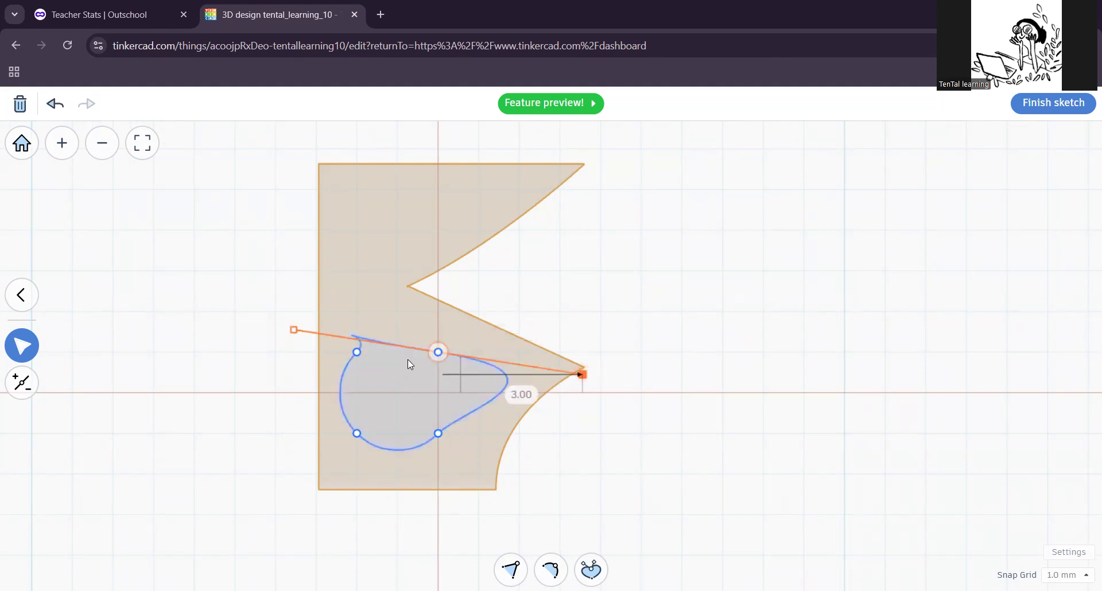
{"action": "left_click", "coordinate": [631, 372]}
Step: Move the upper-left point about 4 mm up and 1 mm right to stretch the outline into a tall curved shape
{"action": "mouse_move", "coordinate": [357, 351]}
{"action": "left_mouse_down"}
{"action": "mouse_move", "coordinate": [350, 302]}
{"action": "mouse_move", "coordinate": [397, 315]}
{"action": "mouse_move", "coordinate": [437, 307]}
{"action": "mouse_move", "coordinate": [409, 311]}
{"action": "mouse_move", "coordinate": [424, 358]}
{"action": "mouse_move", "coordinate": [419, 329]}
{"action": "left_mouse_up"}
{"action": "mouse_move", "coordinate": [357, 313]}
{"action": "left_mouse_down"}
{"action": "mouse_move", "coordinate": [380, 288]}
{"action": "mouse_move", "coordinate": [393, 210]}
{"action": "left_mouse_up"}
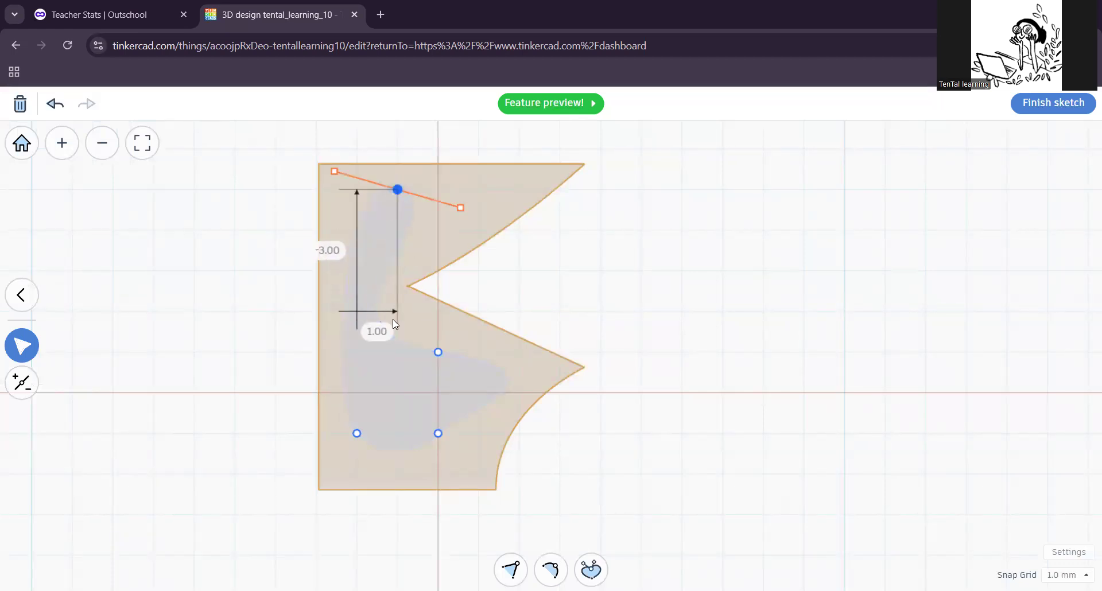
{"action": "left_click", "coordinate": [625, 356]}
{"action": "left_click", "coordinate": [426, 390]}
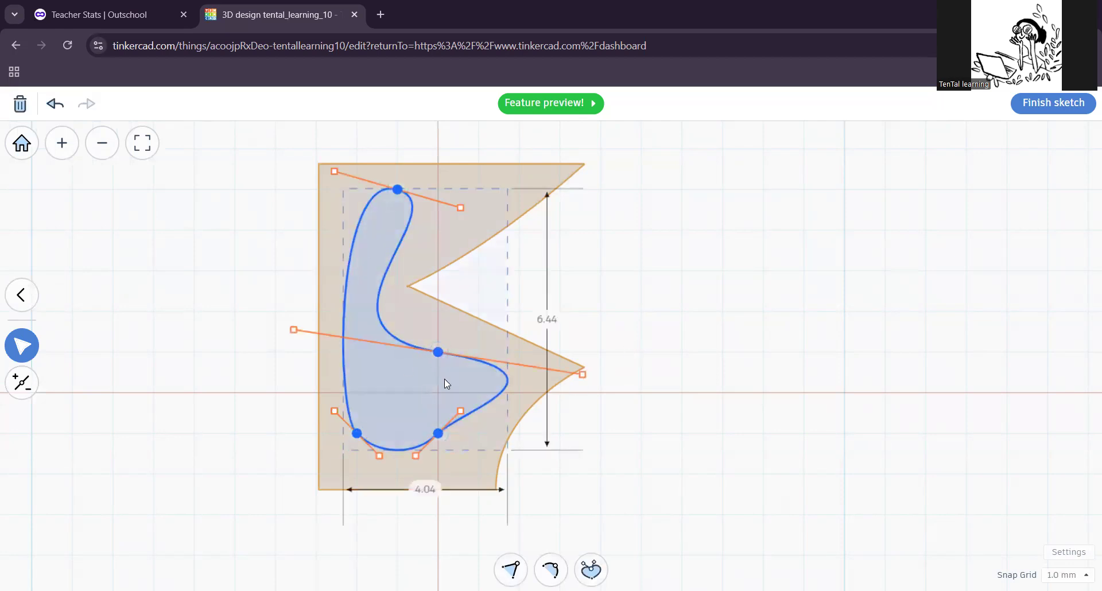
Step: Add two points to the curved outline, one on each side just below its top point
{"action": "left_click", "coordinate": [23, 388]}
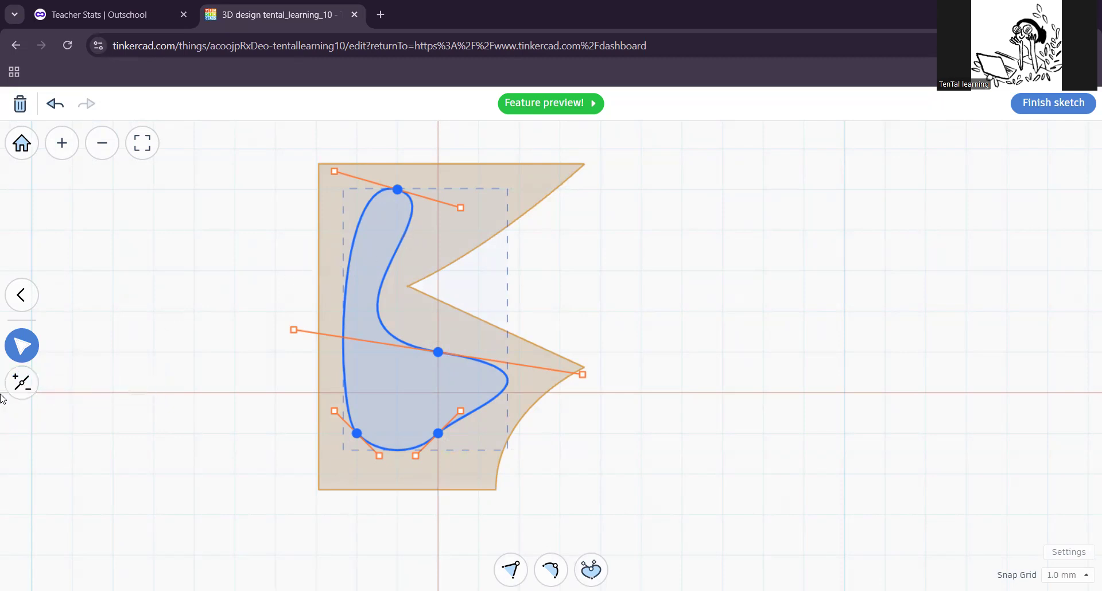
{"action": "left_click", "coordinate": [29, 391]}
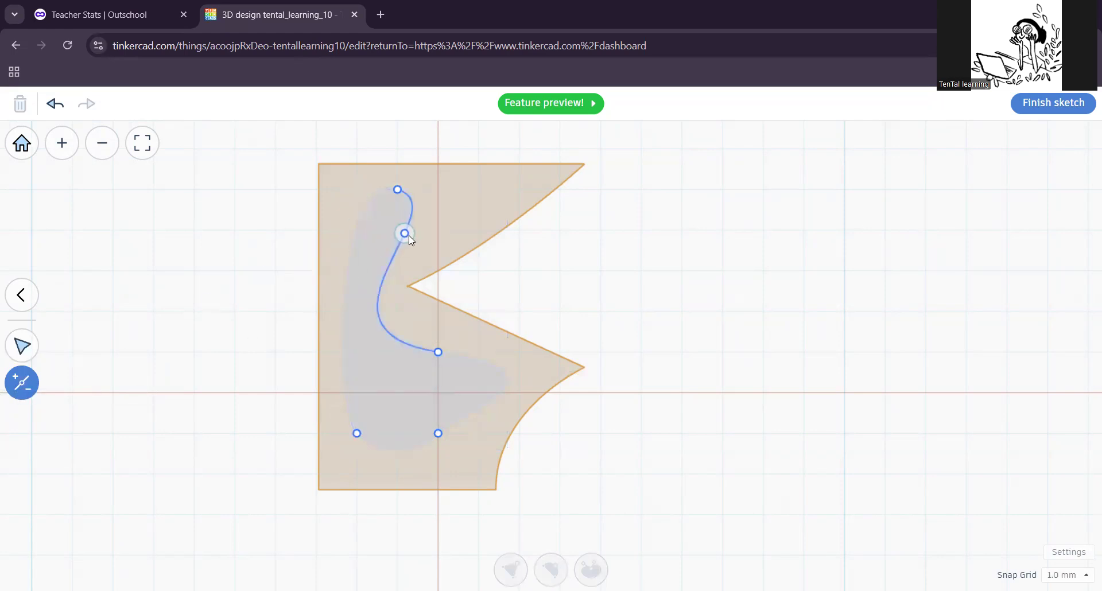
{"action": "left_click", "coordinate": [405, 233]}
{"action": "left_click", "coordinate": [364, 209]}
Step: Return to selecting points, try adjusting the added right-hand point, and move the outline's top point 1 mm right
{"action": "left_click", "coordinate": [26, 346]}
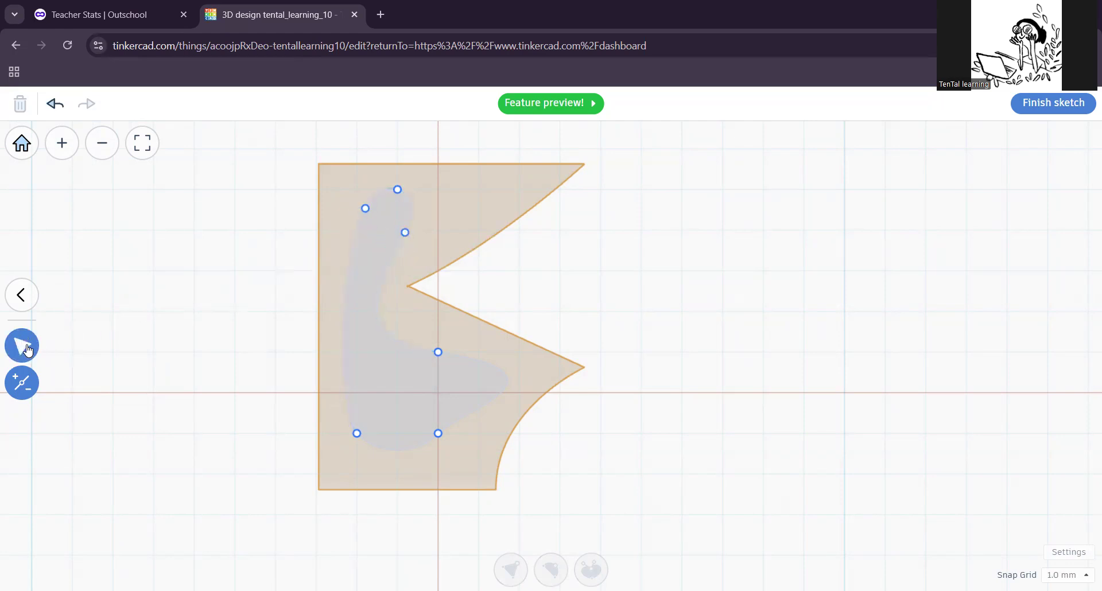
{"action": "left_click", "coordinate": [27, 348]}
{"action": "mouse_move", "coordinate": [407, 235]}
{"action": "left_mouse_down"}
{"action": "mouse_move", "coordinate": [464, 212]}
{"action": "mouse_move", "coordinate": [424, 226]}
{"action": "left_mouse_up"}
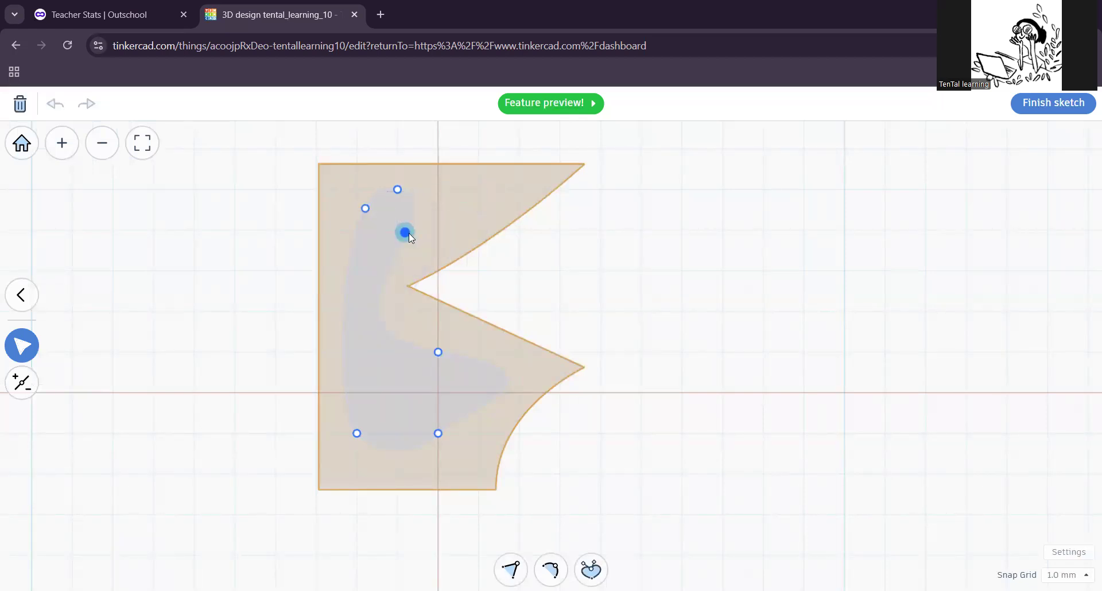
{"action": "mouse_move", "coordinate": [404, 231]}
{"action": "left_mouse_down"}
{"action": "mouse_move", "coordinate": [423, 225]}
{"action": "mouse_move", "coordinate": [403, 230]}
{"action": "left_mouse_up"}
{"action": "left_click", "coordinate": [403, 229]}
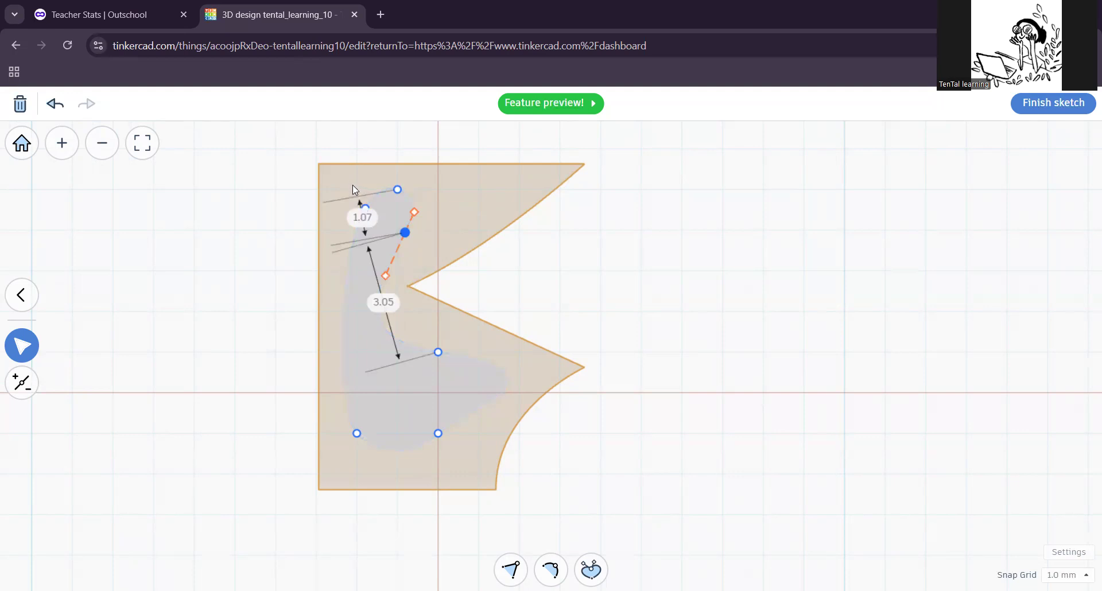
{"action": "left_click_drag", "start_coordinate": [391, 190], "coordinate": [426, 189]}
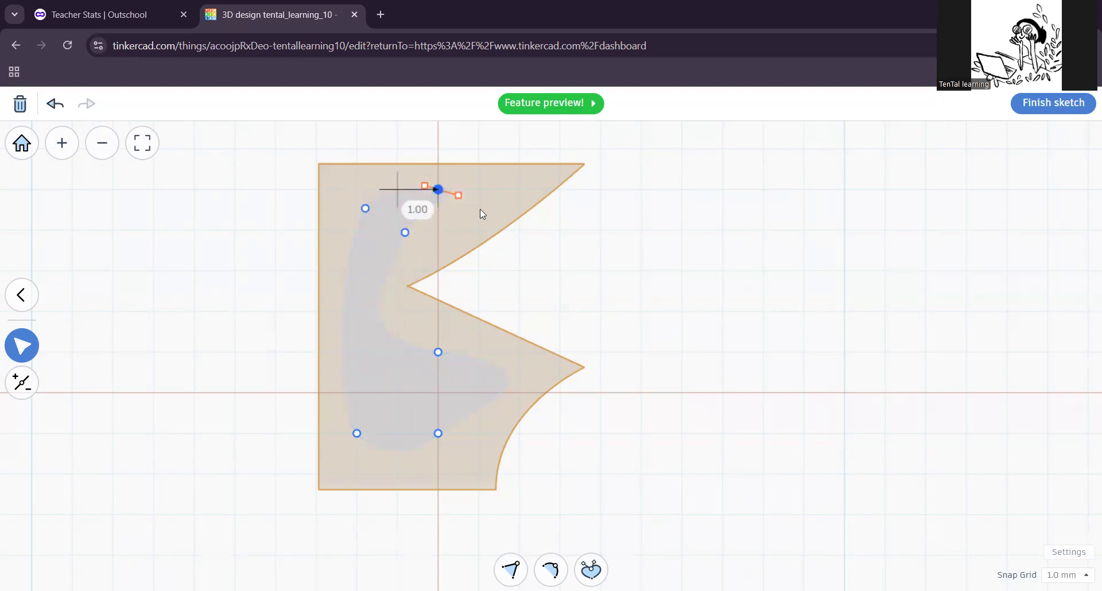
{"action": "left_click", "coordinate": [451, 230]}
{"action": "left_click", "coordinate": [405, 233]}
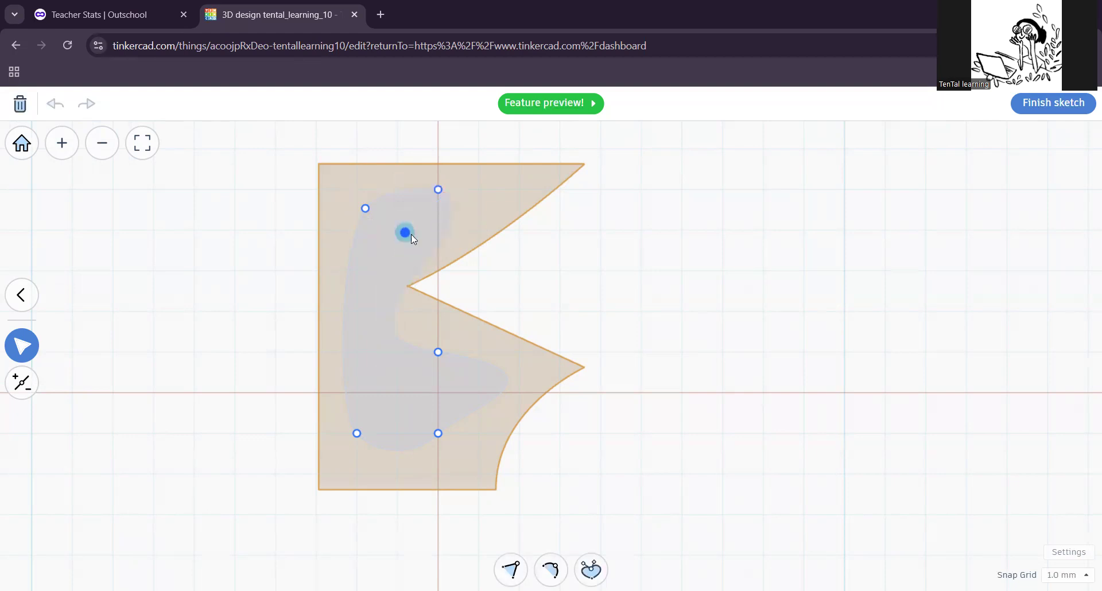
{"action": "left_click", "coordinate": [405, 234]}
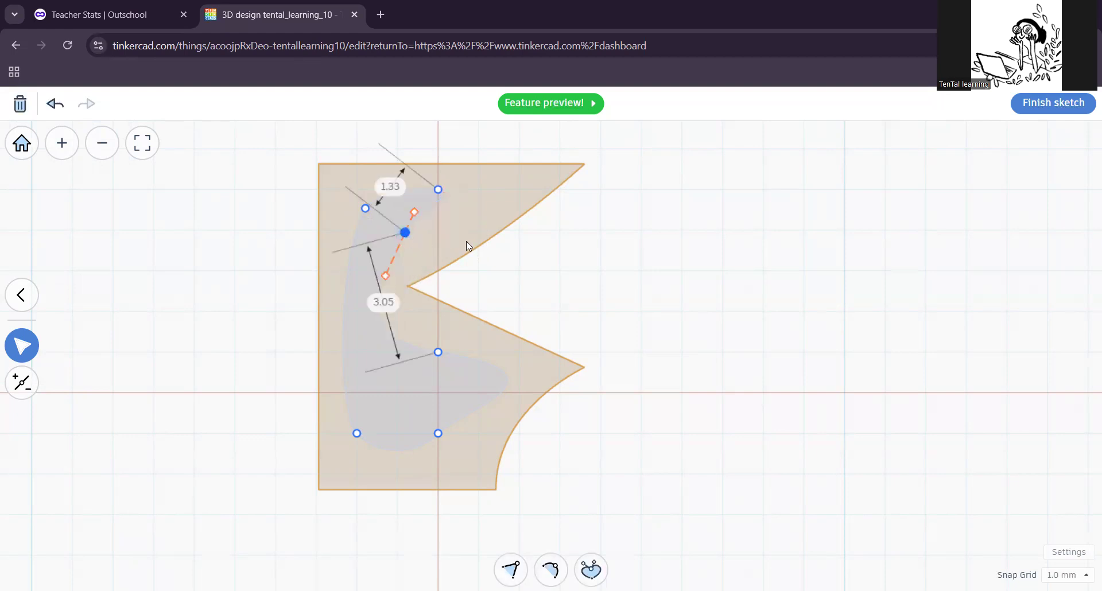
Step: Remove the top point from the curved outline and finish the sketch
{"action": "left_click", "coordinate": [23, 387]}
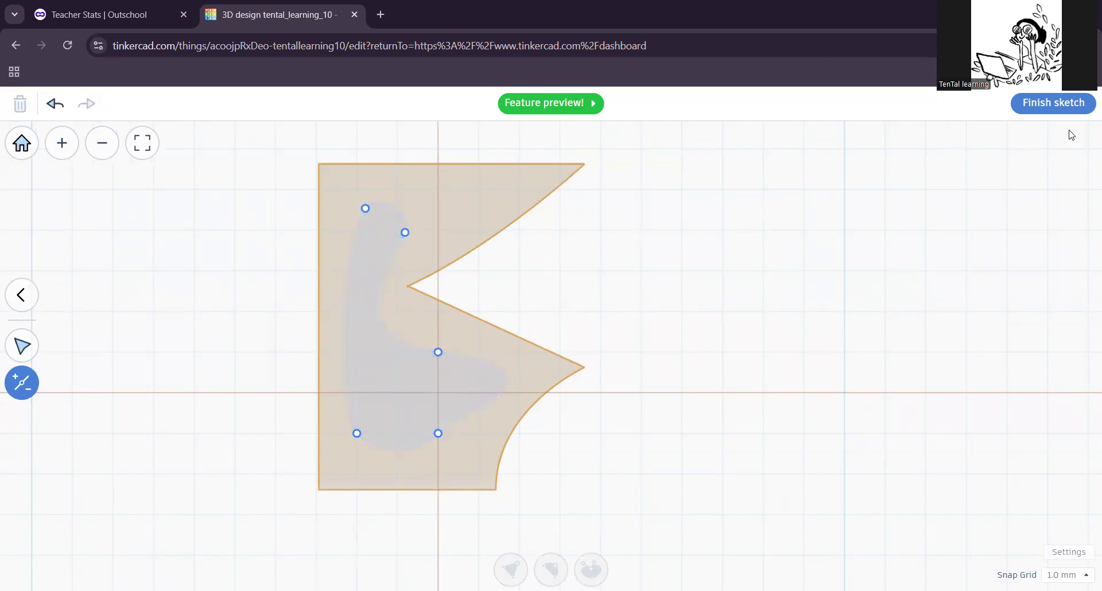
{"action": "left_click", "coordinate": [1049, 109]}
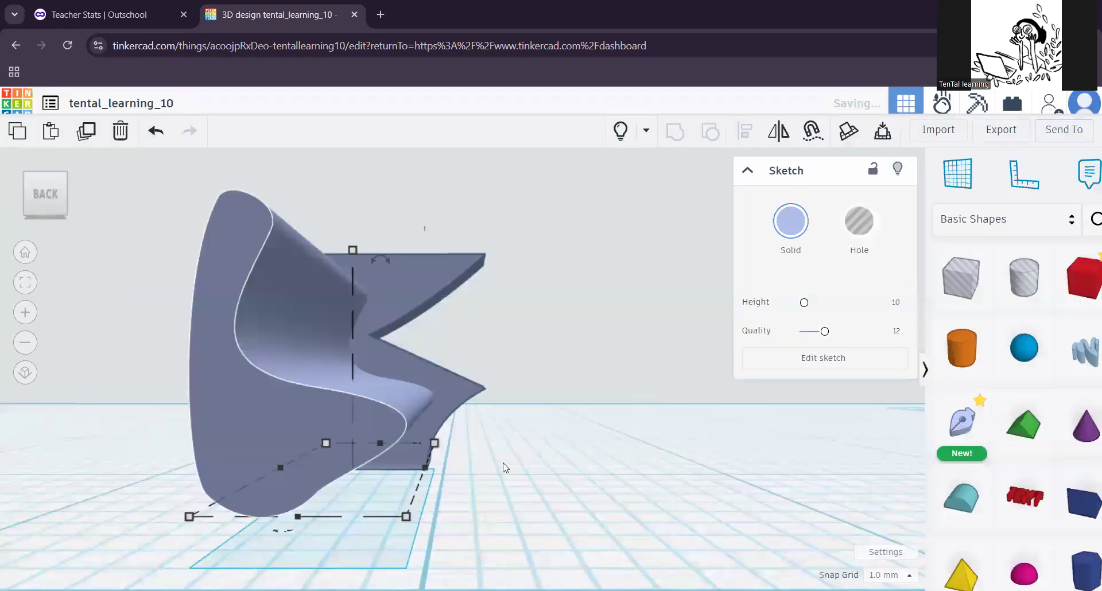
Step: Turn the extruded curved shape into a hole and shorten its depth to 1 mm against the slab
{"action": "mouse_move", "coordinate": [341, 473]}
{"action": "right_mouse_down"}
{"action": "mouse_move", "coordinate": [475, 505]}
{"action": "mouse_move", "coordinate": [516, 497]}
{"action": "right_mouse_up"}
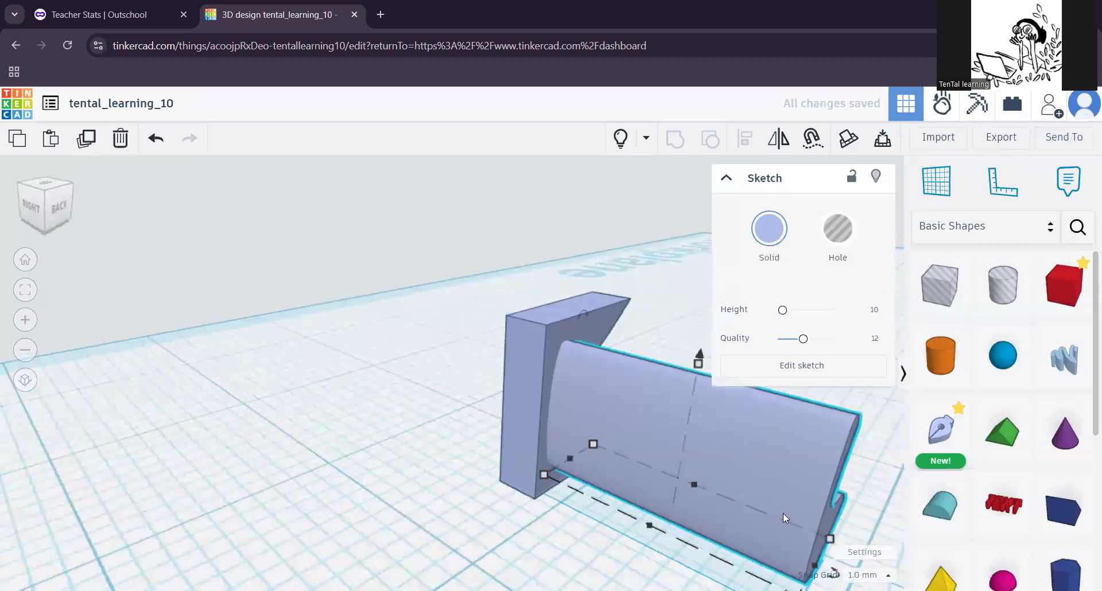
{"action": "left_click", "coordinate": [838, 253]}
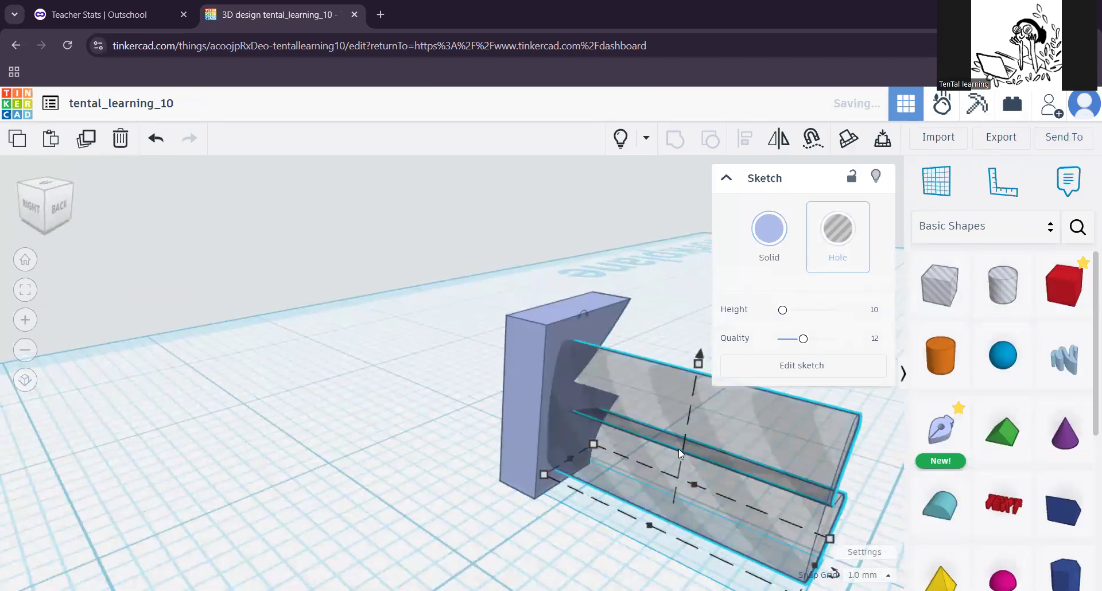
{"action": "middle_click_drag", "start_coordinate": [450, 369], "coordinate": [386, 348]}
{"action": "mouse_move", "coordinate": [708, 564]}
{"action": "left_mouse_down"}
{"action": "mouse_move", "coordinate": [701, 575]}
{"action": "mouse_move", "coordinate": [631, 544]}
{"action": "mouse_move", "coordinate": [659, 510]}
{"action": "mouse_move", "coordinate": [574, 465]}
{"action": "mouse_move", "coordinate": [502, 456]}
{"action": "left_mouse_up"}
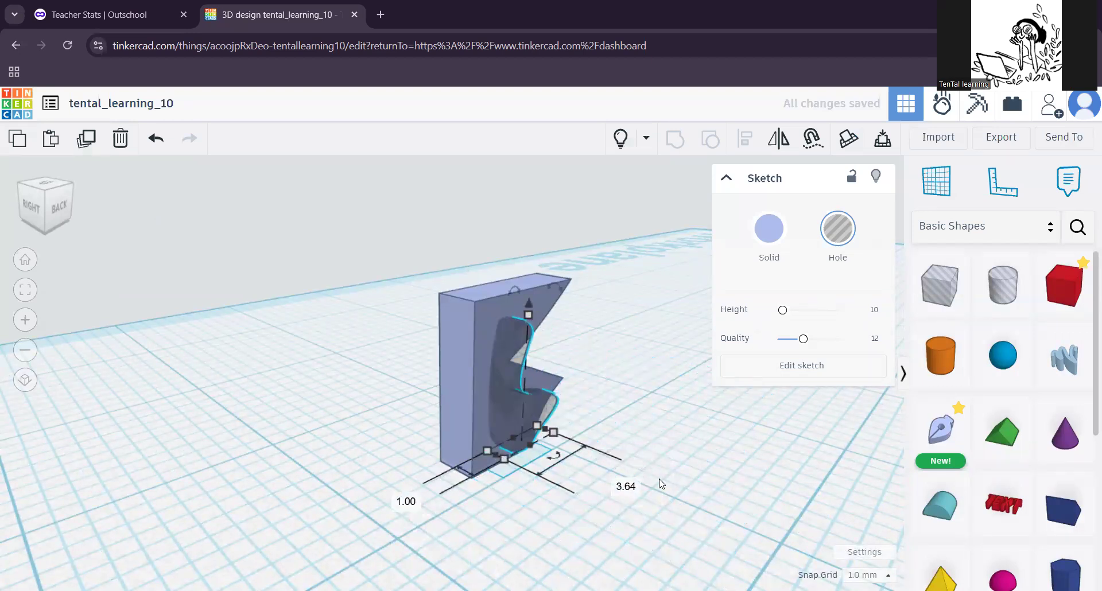
{"action": "scroll", "coordinate": [666, 496], "scroll_direction": "up", "scroll_amount": 5}
{"action": "right_click_drag", "start_coordinate": [574, 494], "coordinate": [556, 494]}
{"action": "middle_click_drag", "start_coordinate": [354, 387], "coordinate": [666, 422]}
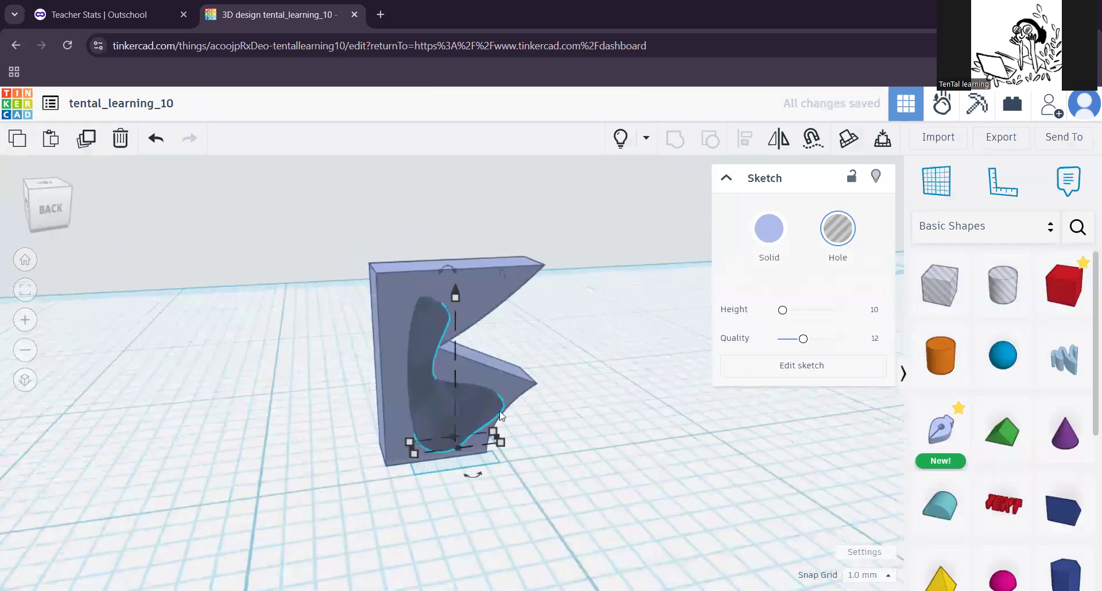
Step: Fit the view to the curved hole, to the slab, and to the hole again to compare their framing
{"action": "scroll", "coordinate": [448, 431], "scroll_direction": "up", "scroll_amount": 2}
{"action": "scroll", "coordinate": [448, 431], "scroll_direction": "up", "scroll_amount": 1}
{"action": "scroll", "coordinate": [449, 431], "scroll_direction": "down", "scroll_amount": 5}
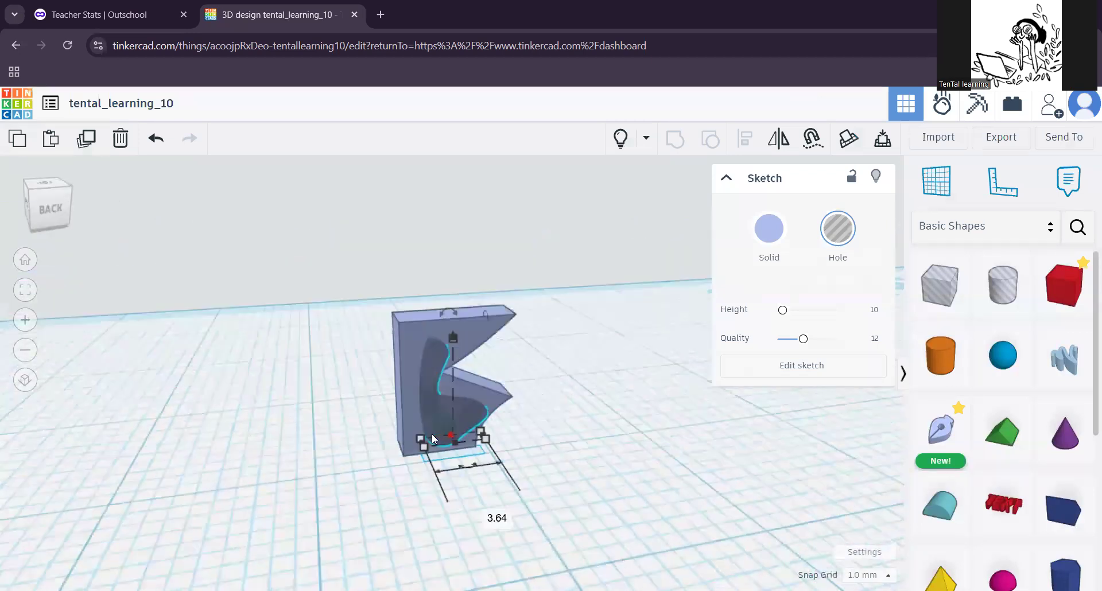
{"action": "right_click_drag", "start_coordinate": [402, 449], "coordinate": [435, 449]}
{"action": "scroll", "coordinate": [493, 417], "scroll_direction": "up", "scroll_amount": 4}
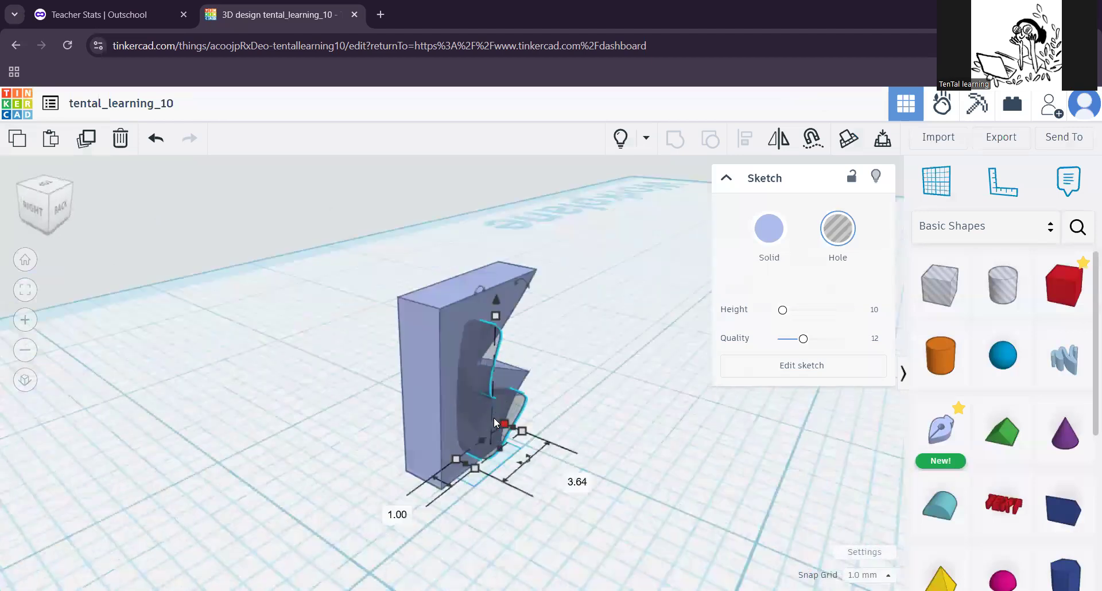
{"action": "middle_click_drag", "start_coordinate": [497, 422], "coordinate": [541, 442]}
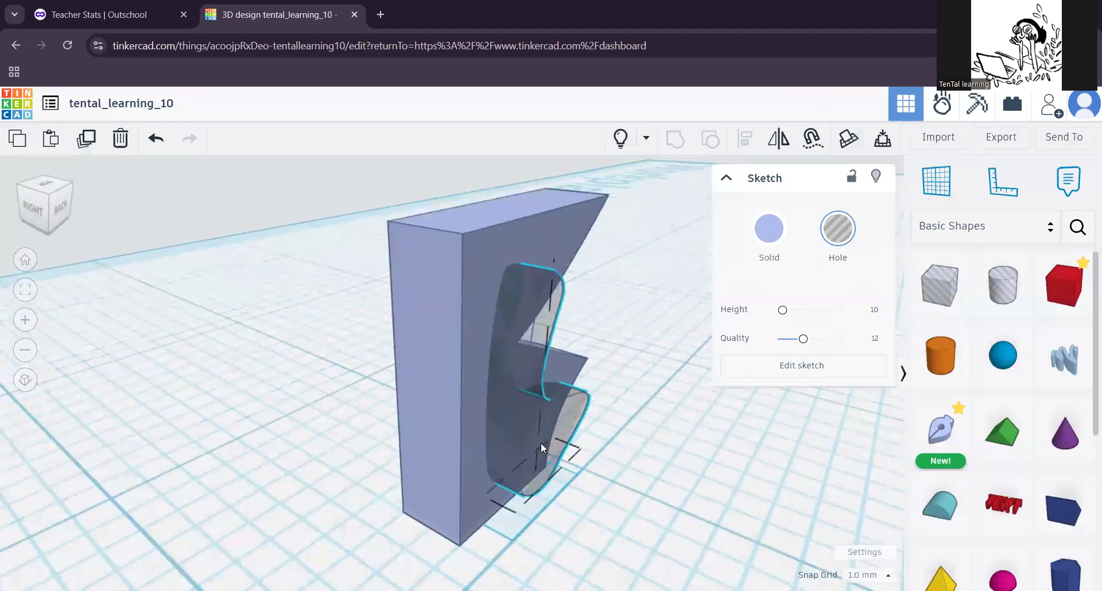
{"action": "left_click", "coordinate": [27, 295]}
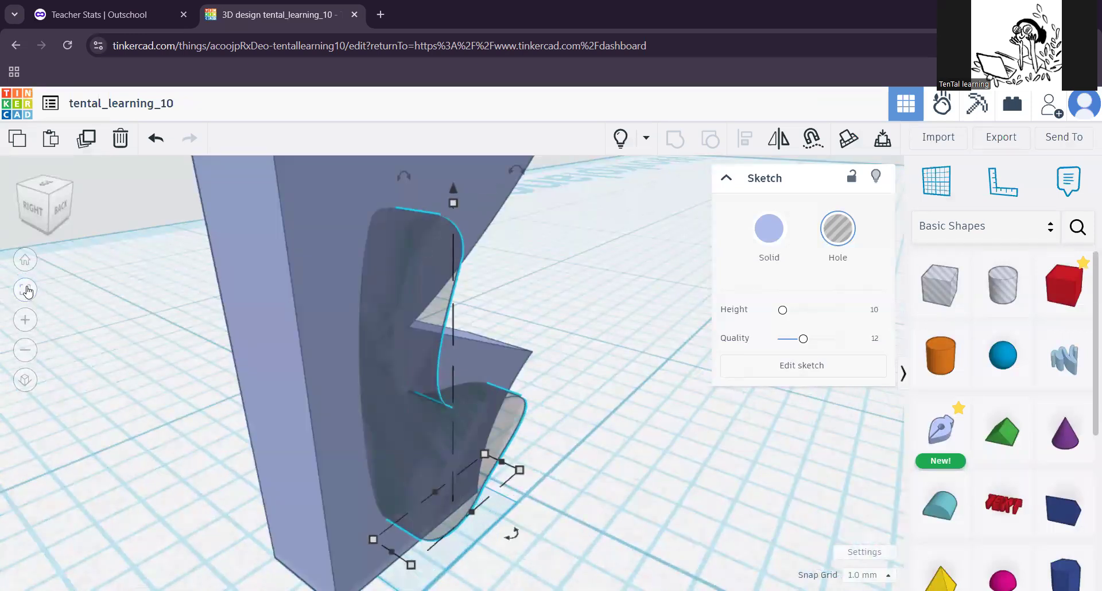
{"action": "scroll", "coordinate": [405, 450], "scroll_direction": "up", "scroll_amount": 1}
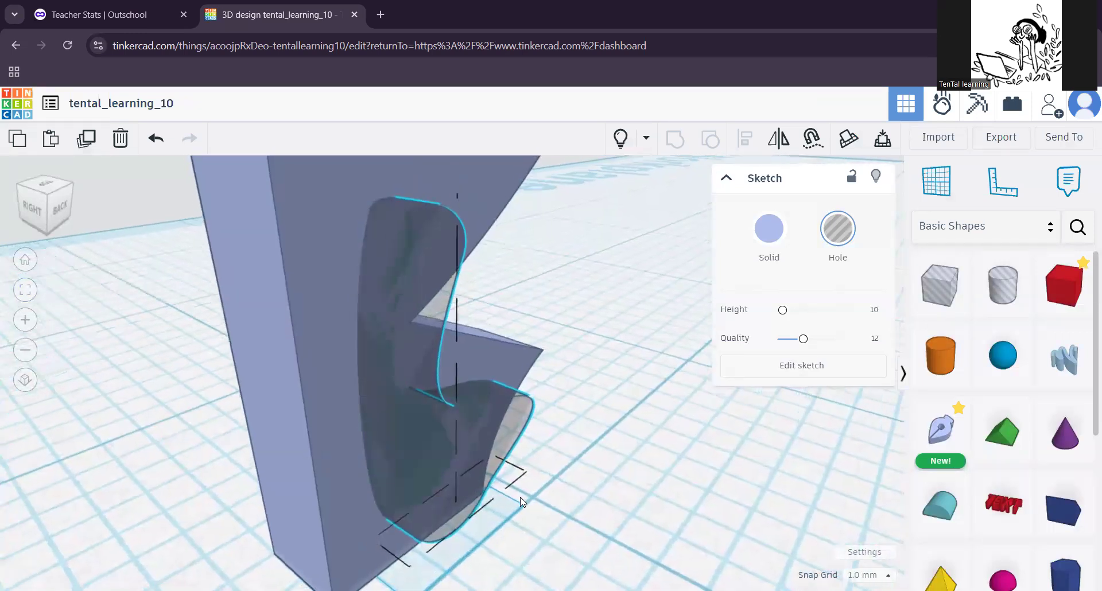
{"action": "left_click", "coordinate": [308, 346]}
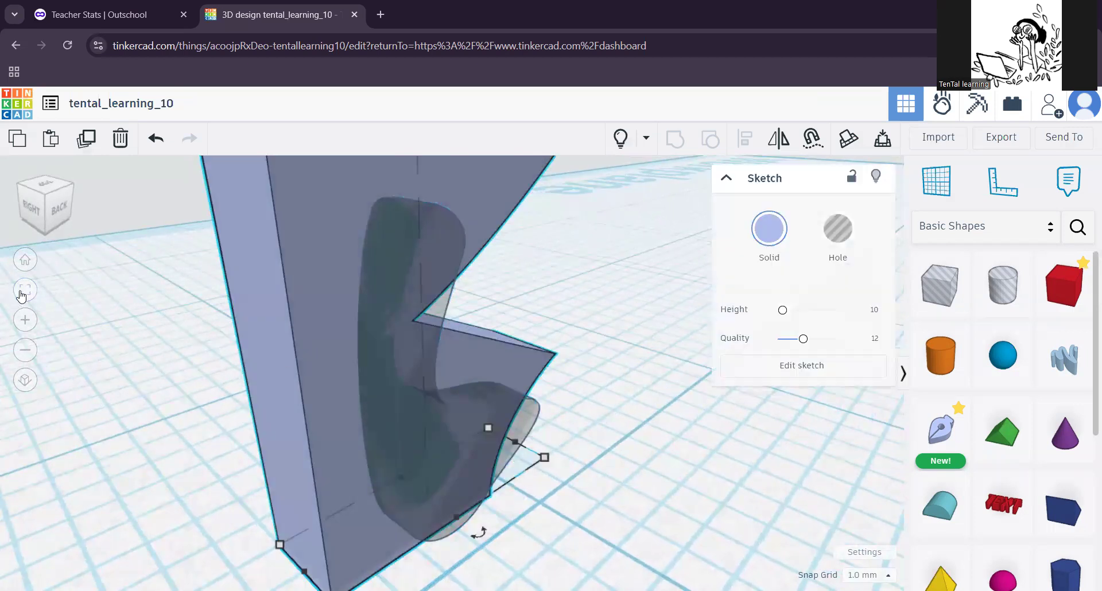
{"action": "left_click", "coordinate": [24, 292]}
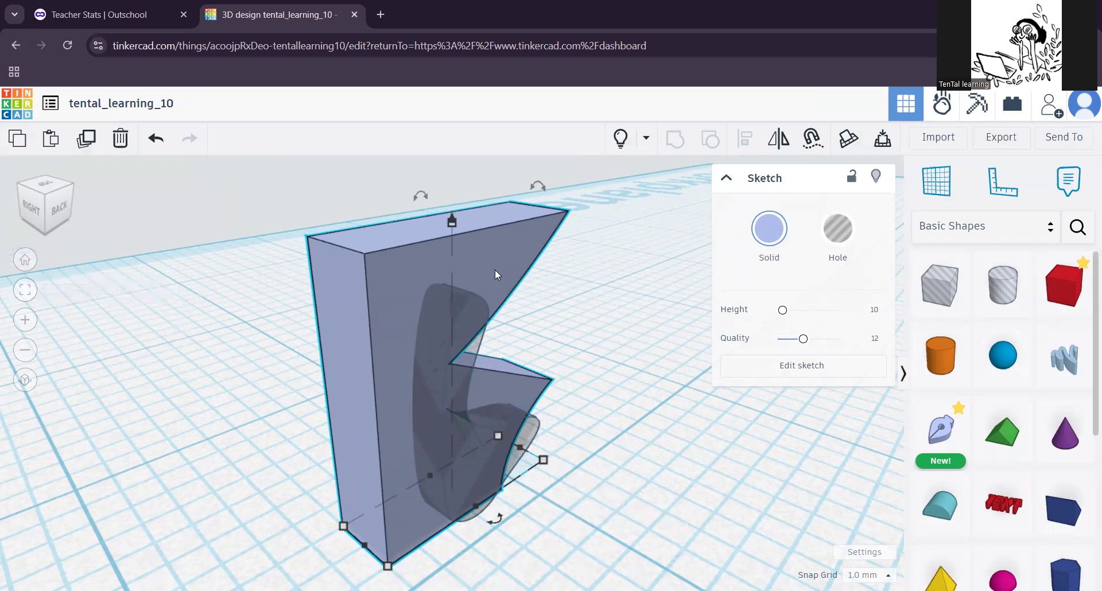
{"action": "left_click", "coordinate": [482, 452]}
{"action": "key", "text": "f"}
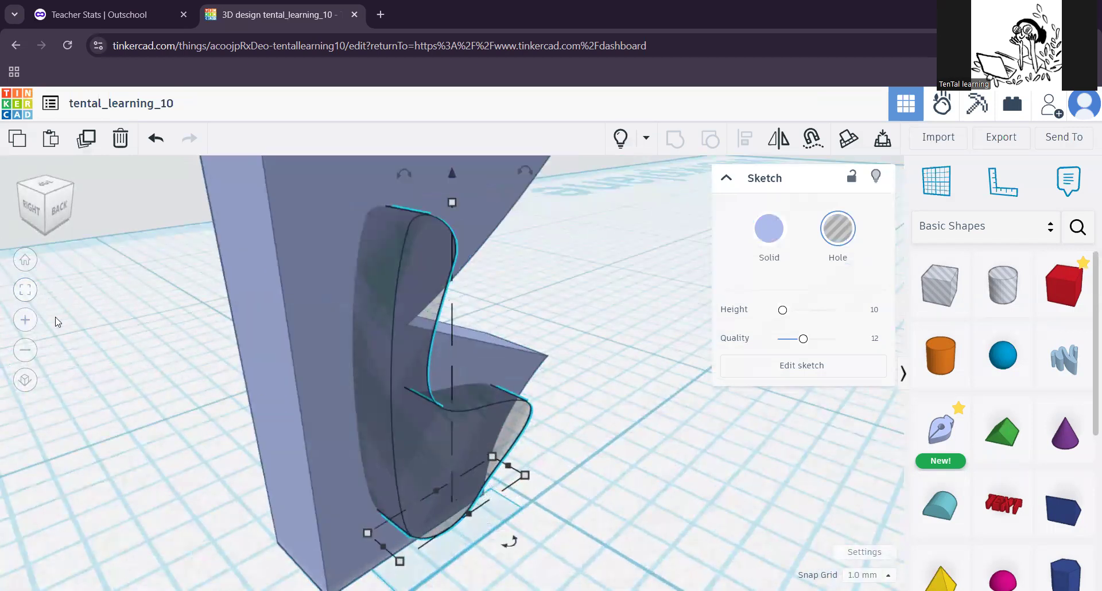
{"action": "scroll", "coordinate": [481, 398], "scroll_direction": "down", "scroll_amount": 3}
{"action": "scroll", "coordinate": [480, 397], "scroll_direction": "down", "scroll_amount": 3}
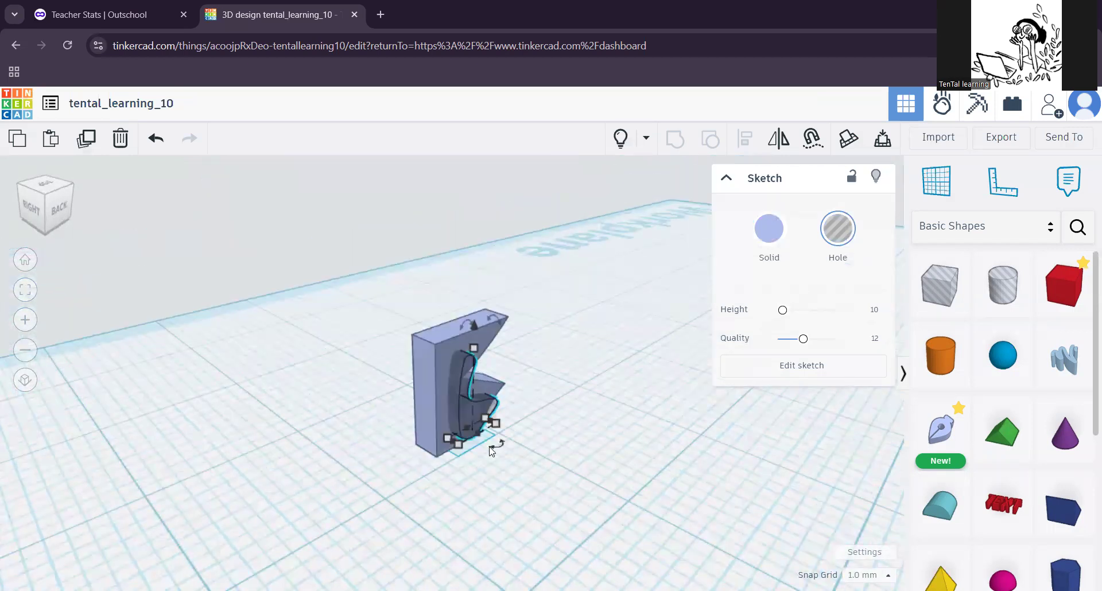
Step: Extend the curved hole through the full thickness of the notched slab
{"action": "right_click_drag", "start_coordinate": [491, 447], "coordinate": [433, 404]}
{"action": "right_click_drag", "start_coordinate": [607, 546], "coordinate": [489, 511]}
{"action": "mouse_move", "coordinate": [482, 440]}
{"action": "right_mouse_down"}
{"action": "mouse_move", "coordinate": [315, 485]}
{"action": "mouse_move", "coordinate": [467, 505]}
{"action": "mouse_move", "coordinate": [403, 487]}
{"action": "mouse_move", "coordinate": [524, 475]}
{"action": "mouse_move", "coordinate": [422, 443]}
{"action": "mouse_move", "coordinate": [354, 446]}
{"action": "right_mouse_up"}
{"action": "right_click_drag", "start_coordinate": [499, 436], "coordinate": [266, 434]}
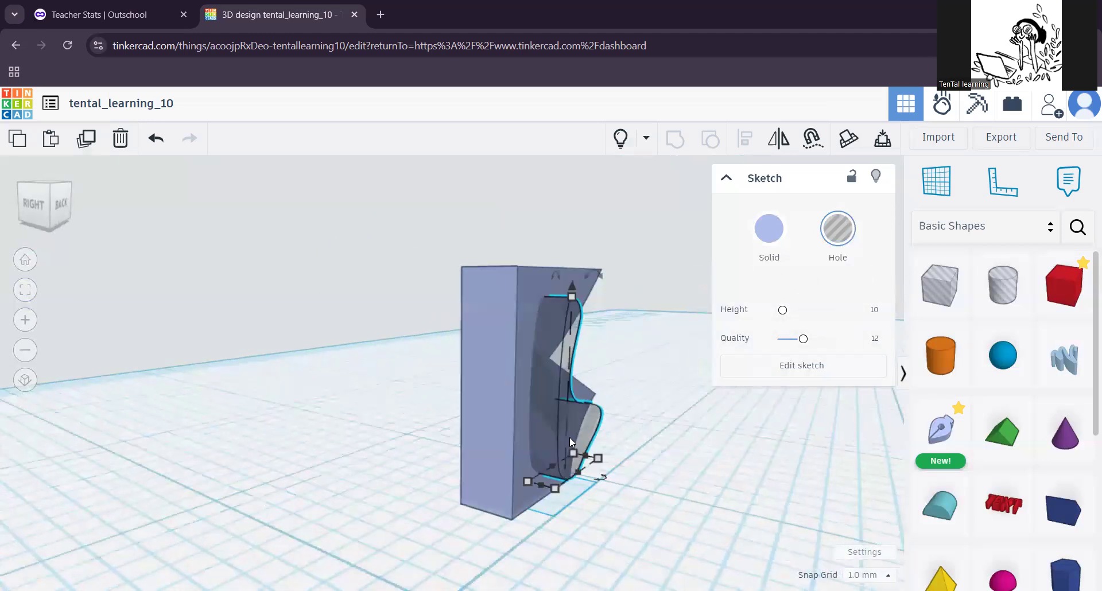
{"action": "mouse_move", "coordinate": [527, 481]}
{"action": "left_click_drag", "start_coordinate": [511, 476], "coordinate": [451, 453]}
{"action": "mouse_move", "coordinate": [433, 454]}
{"action": "right_mouse_down"}
{"action": "mouse_move", "coordinate": [472, 477]}
{"action": "mouse_move", "coordinate": [293, 450]}
{"action": "mouse_move", "coordinate": [343, 464]}
{"action": "mouse_move", "coordinate": [283, 426]}
{"action": "right_mouse_up"}
{"action": "left_click_drag", "start_coordinate": [275, 407], "coordinate": [252, 409]}
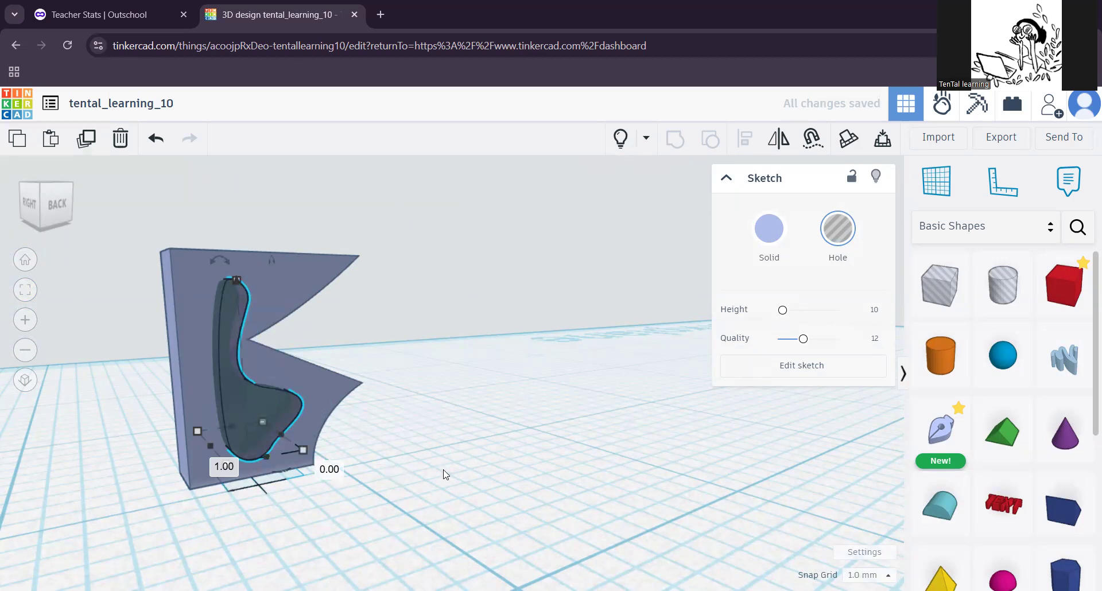
{"action": "scroll", "coordinate": [443, 474], "scroll_direction": "down", "scroll_amount": 3}
{"action": "right_click_drag", "start_coordinate": [443, 474], "coordinate": [362, 493]}
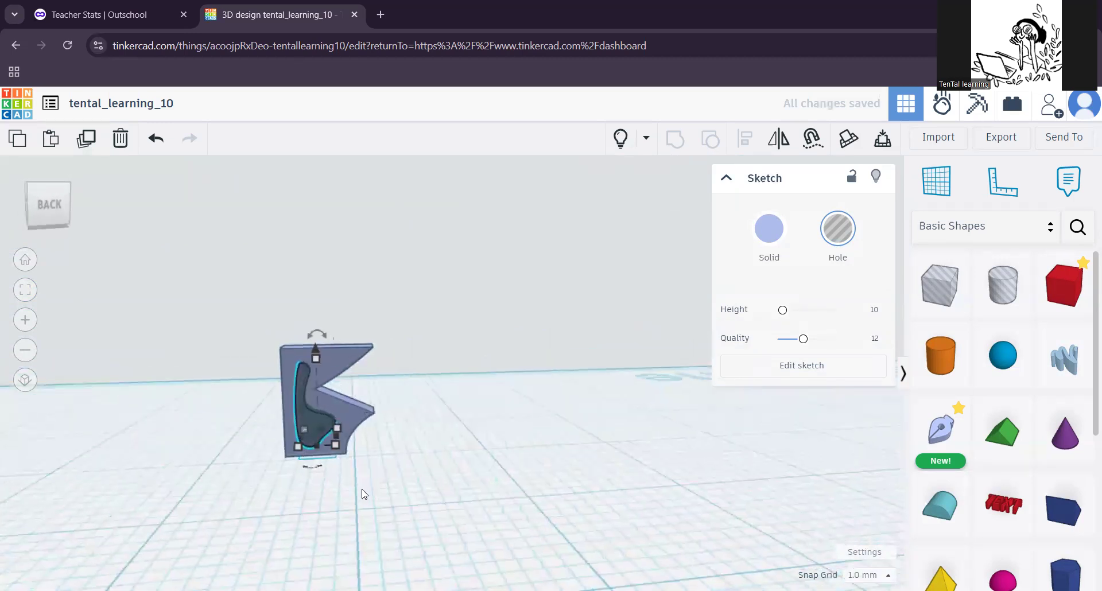
Step: Select the slab and the curved hole together, one after the other, and clear the selection
{"action": "left_click", "coordinate": [845, 230]}
{"action": "left_click", "coordinate": [317, 398]}
{"action": "left_click", "coordinate": [448, 350]}
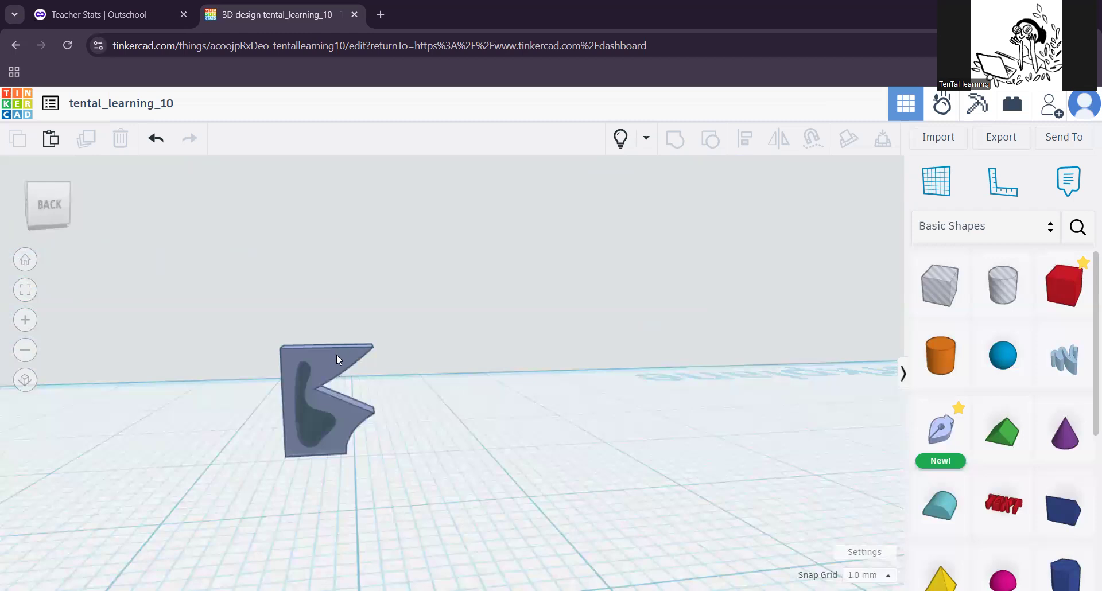
{"action": "left_click", "coordinate": [330, 411]}
{"action": "scroll", "coordinate": [331, 411], "scroll_direction": "up", "scroll_amount": 4}
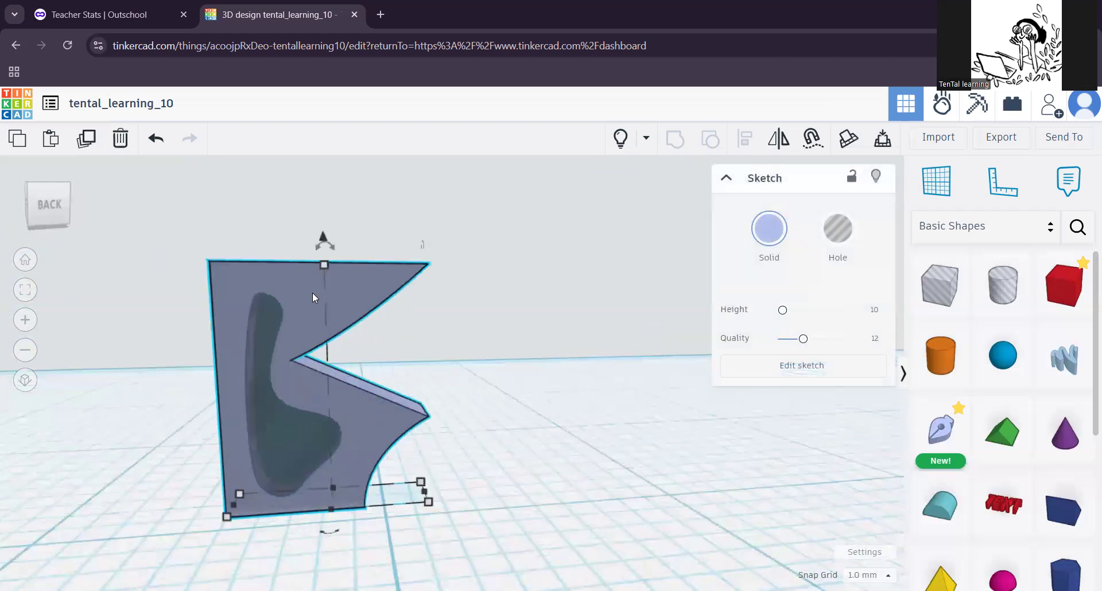
{"action": "left_click", "coordinate": [262, 315], "text": "shift"}
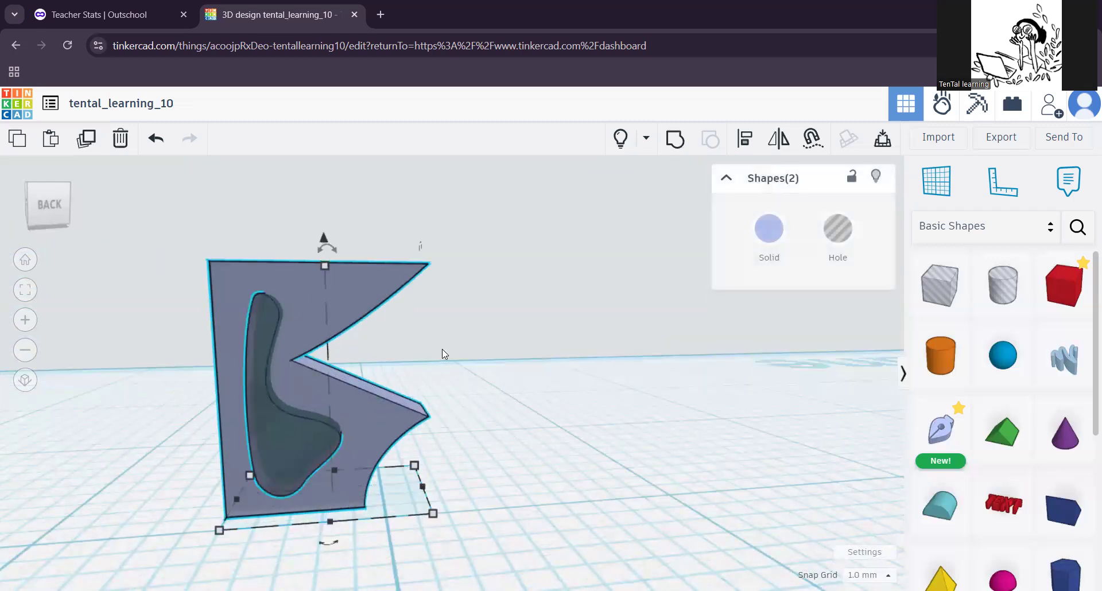
{"action": "left_click", "coordinate": [651, 380]}
Step: Box-select the slab and the curved hole and group them to cut the opening
{"action": "left_click_drag", "start_coordinate": [137, 210], "coordinate": [314, 341]}
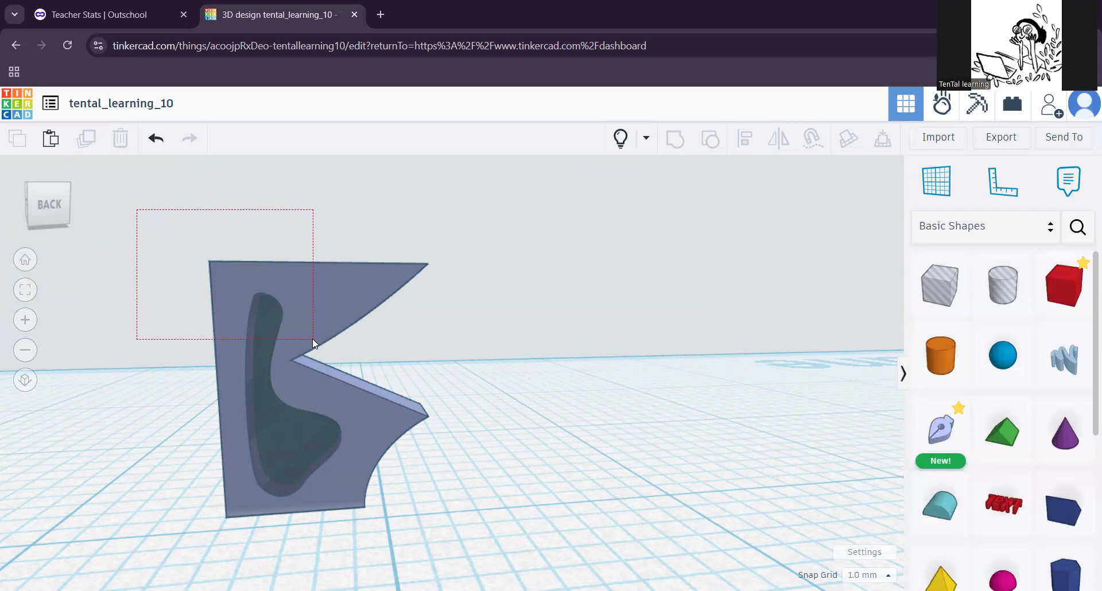
{"action": "left_click_drag", "start_coordinate": [313, 339], "coordinate": [312, 339]}
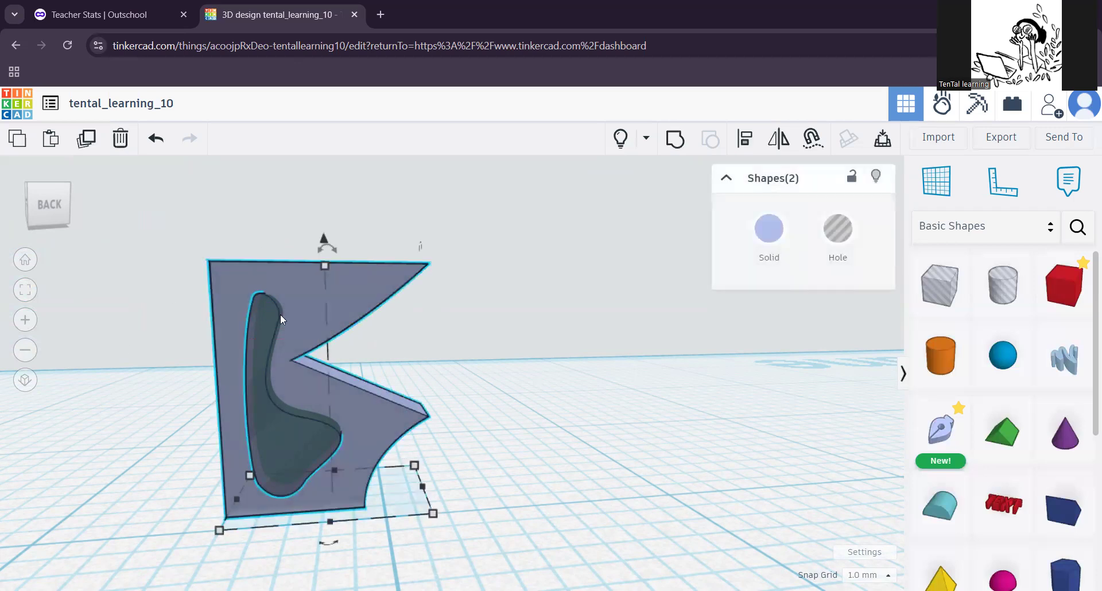
{"action": "key", "text": "ctrl+g"}
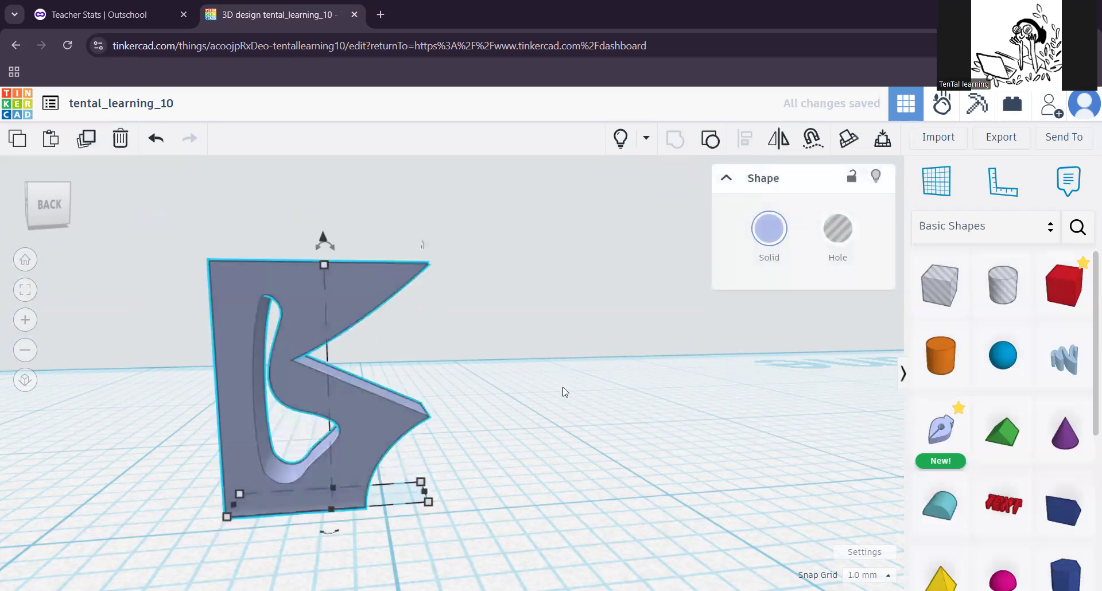
{"action": "scroll", "coordinate": [515, 456], "scroll_direction": "up", "scroll_amount": 5}
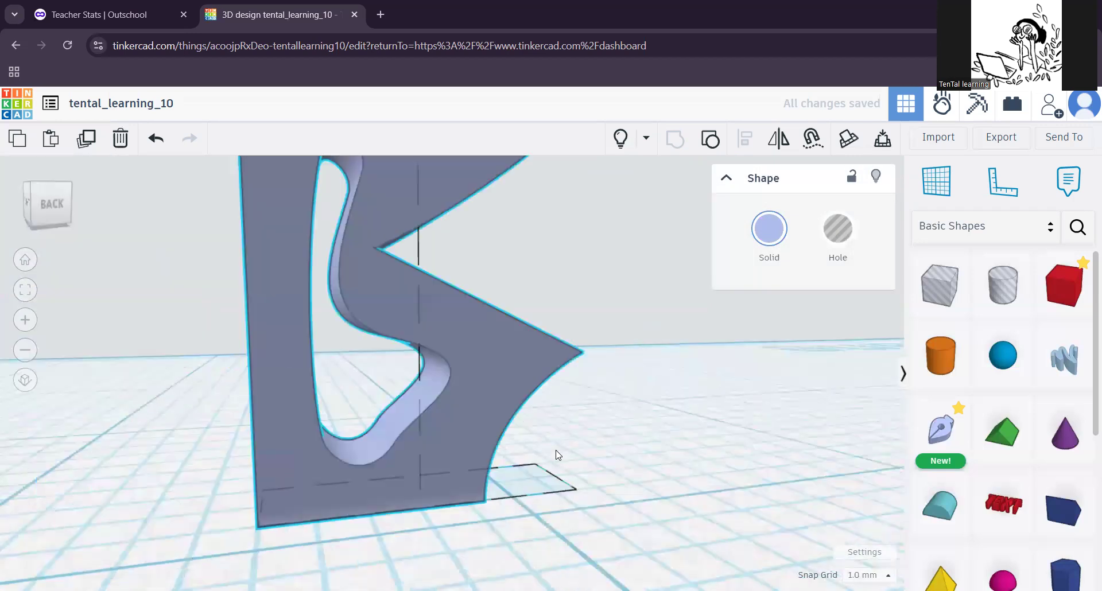
{"action": "scroll", "coordinate": [548, 432], "scroll_direction": "down", "scroll_amount": 5}
{"action": "right_click_drag", "start_coordinate": [485, 446], "coordinate": [594, 361]}
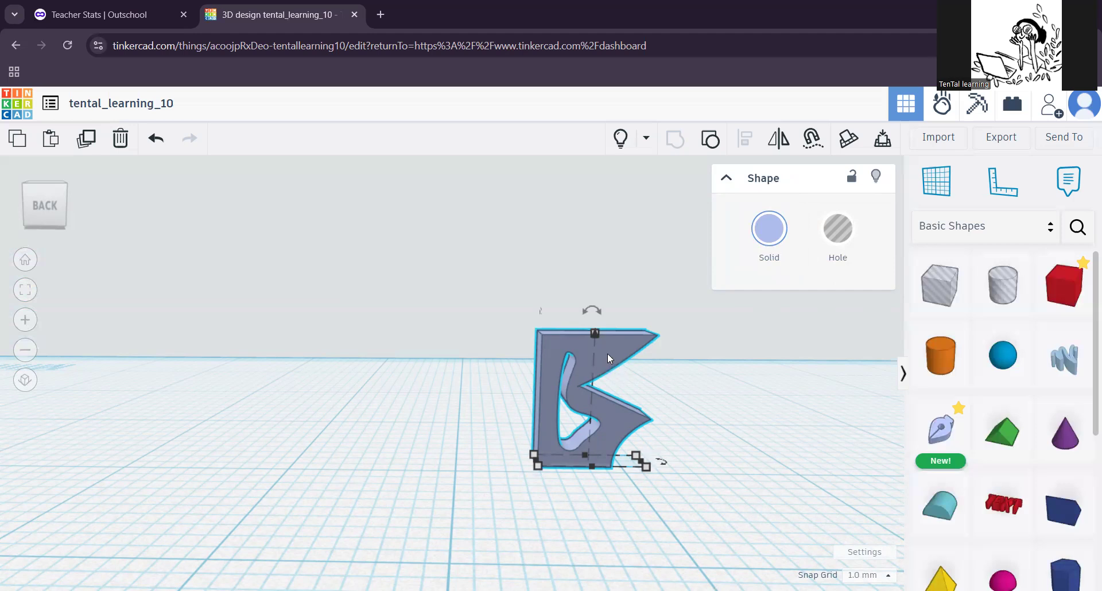
Step: Ungroup the cut slab, open the slab's sketch for editing, and select its outline
{"action": "left_click", "coordinate": [711, 140]}
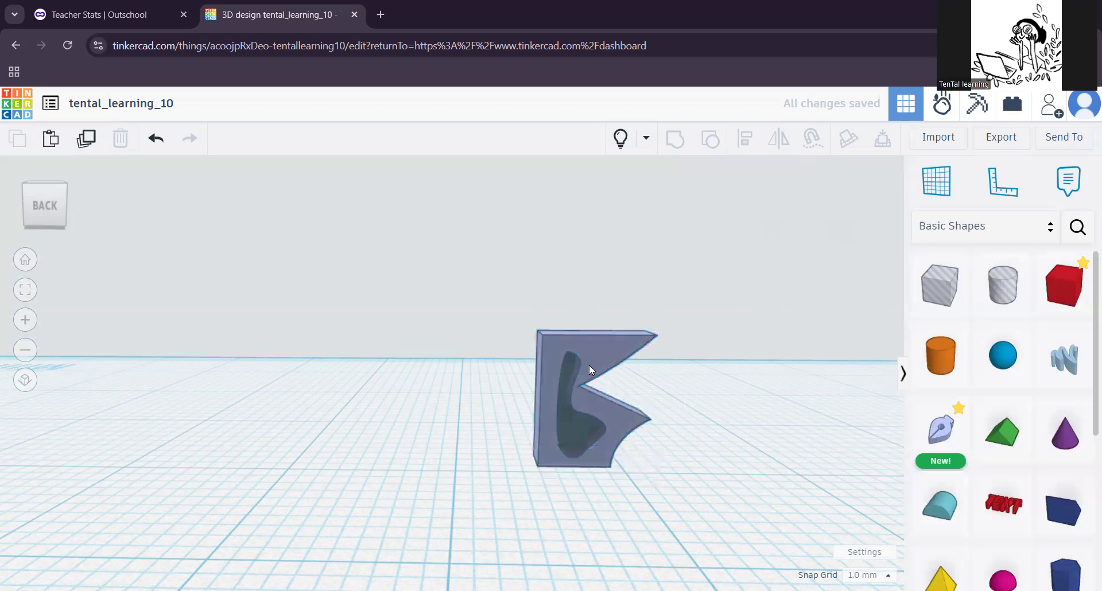
{"action": "left_click", "coordinate": [603, 355]}
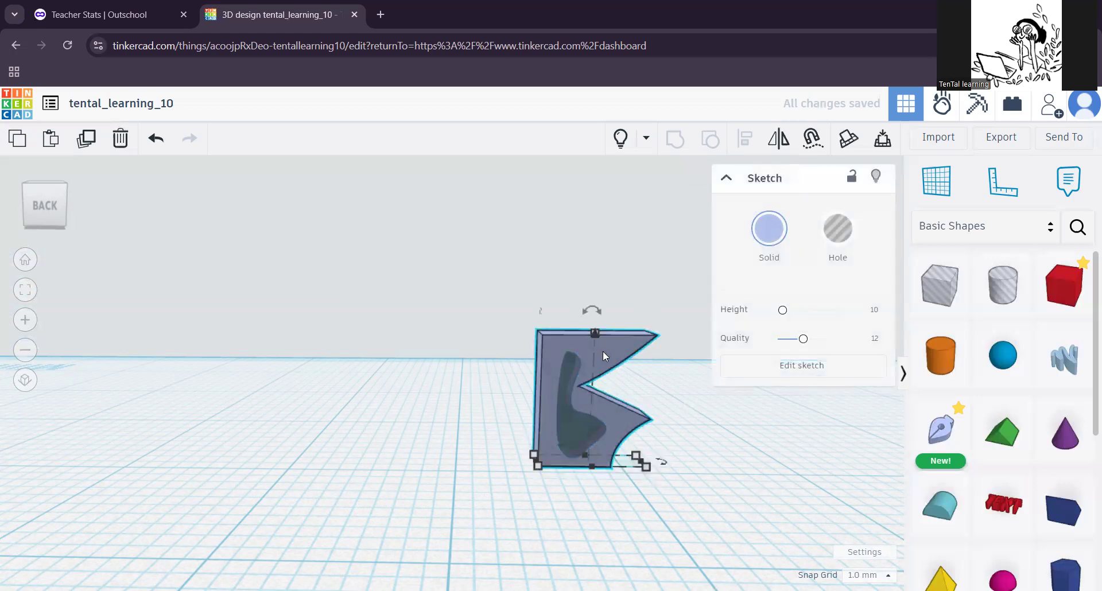
{"action": "left_click", "coordinate": [800, 371]}
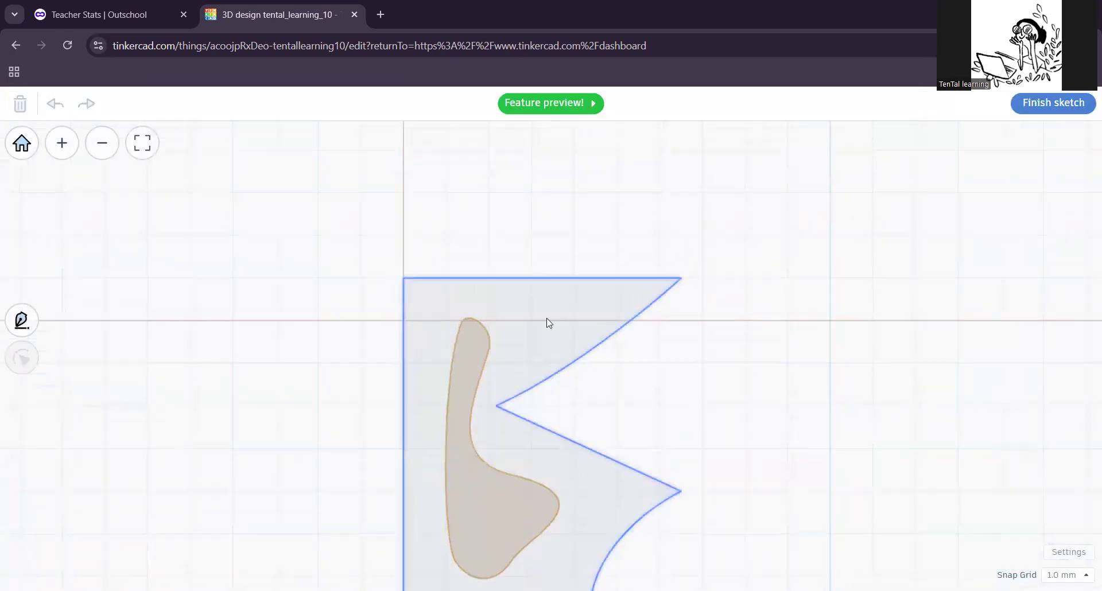
{"action": "left_click", "coordinate": [528, 299]}
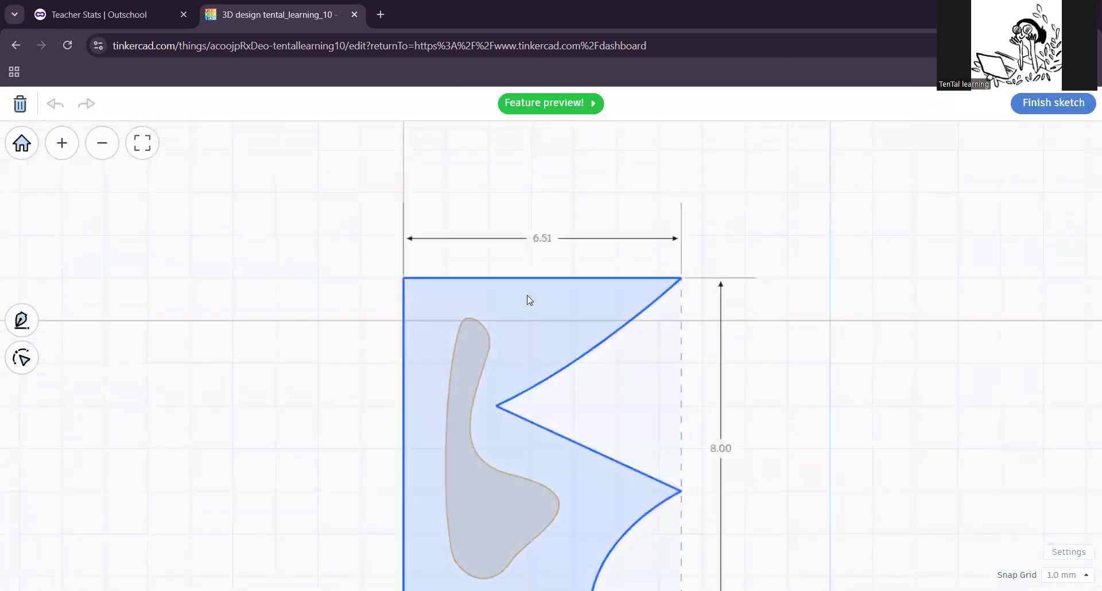
Step: Add a point near the middle of the slab outline's top edge and return to selecting points
{"action": "left_click", "coordinate": [22, 357]}
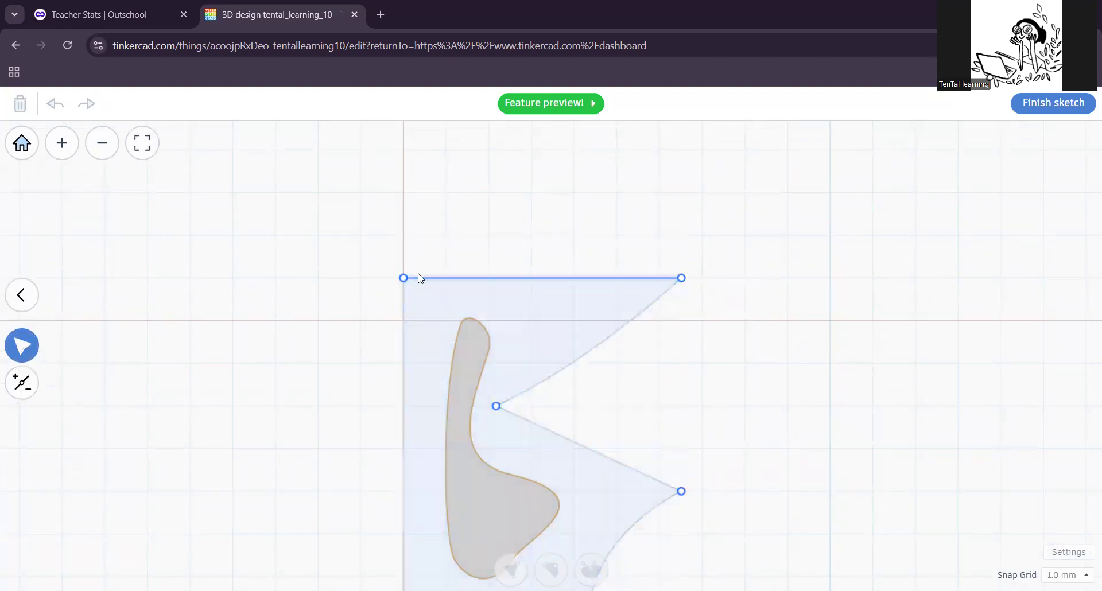
{"action": "left_click", "coordinate": [21, 382]}
{"action": "left_click", "coordinate": [529, 279]}
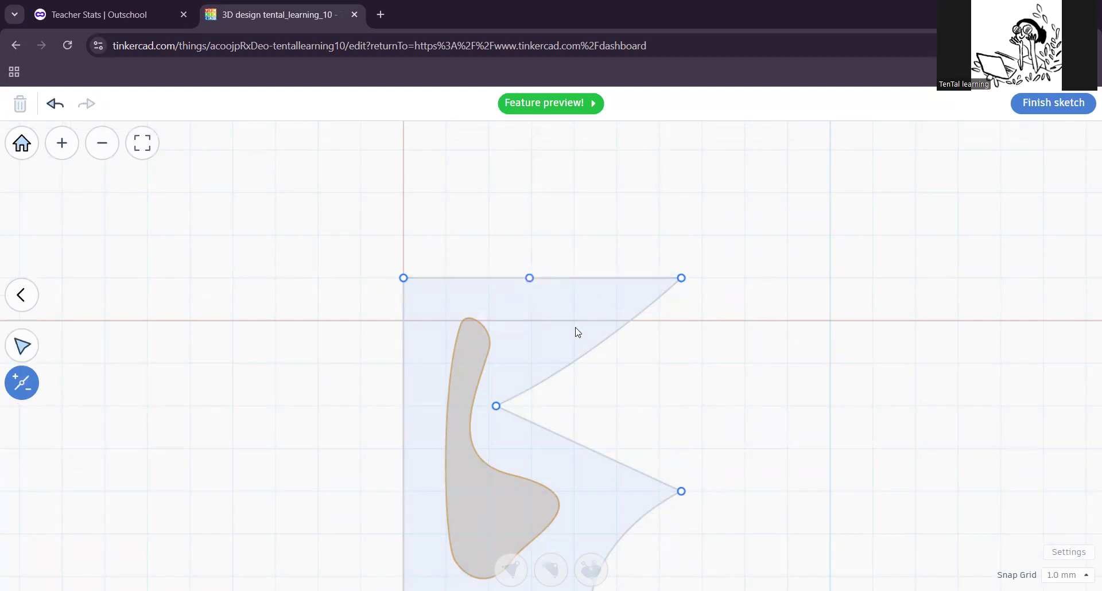
{"action": "left_click", "coordinate": [22, 346]}
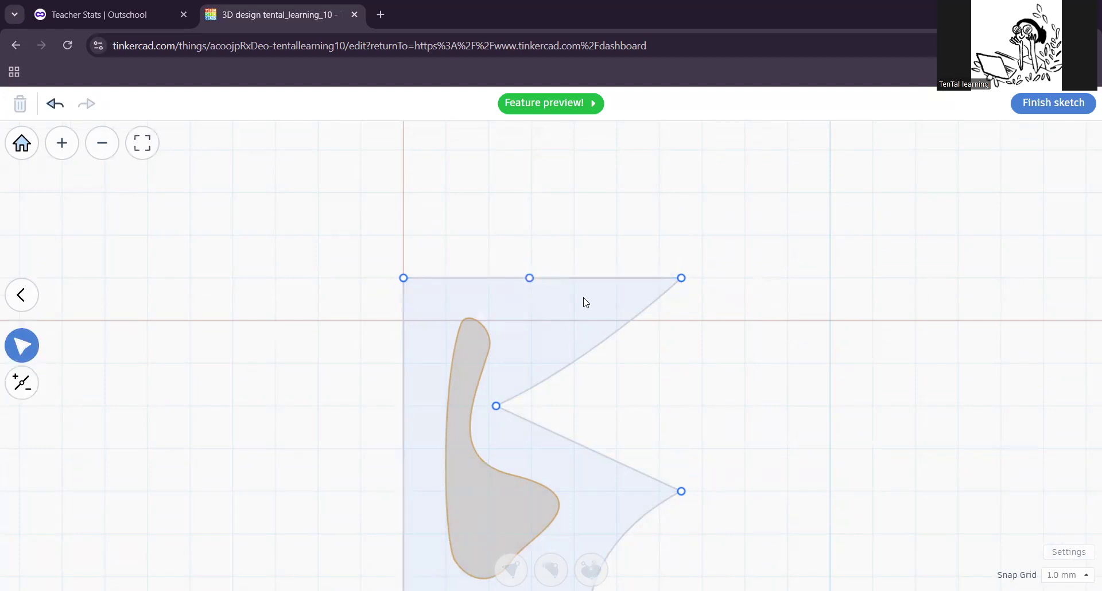
Step: Move the added top-edge point 1 mm down and turn it into a smooth curve point
{"action": "left_click", "coordinate": [528, 279]}
{"action": "left_click_drag", "start_coordinate": [531, 280], "coordinate": [529, 316]}
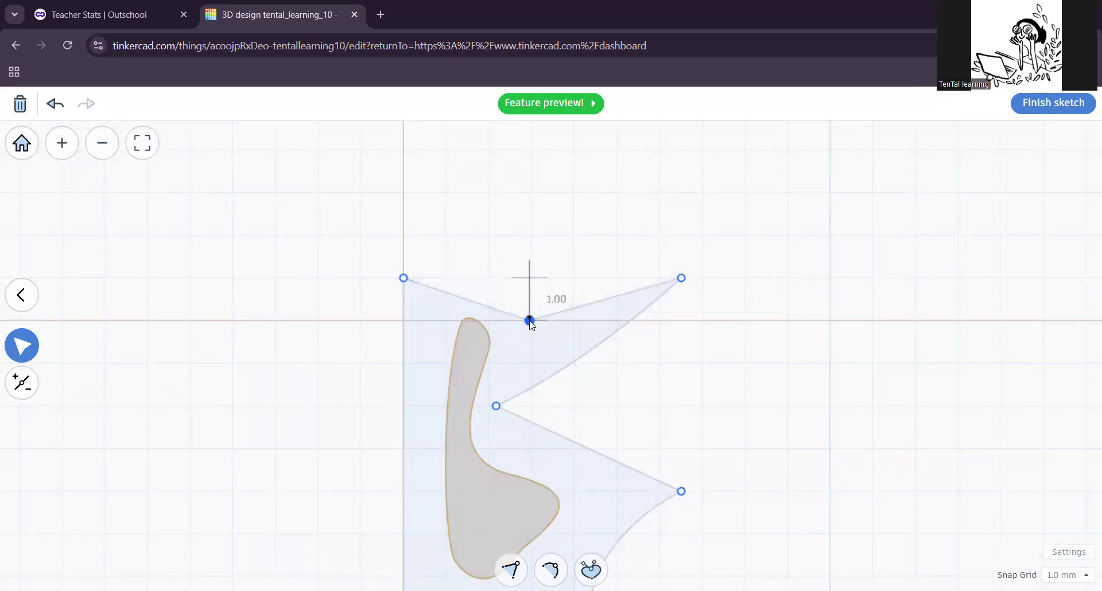
{"action": "left_click", "coordinate": [550, 569]}
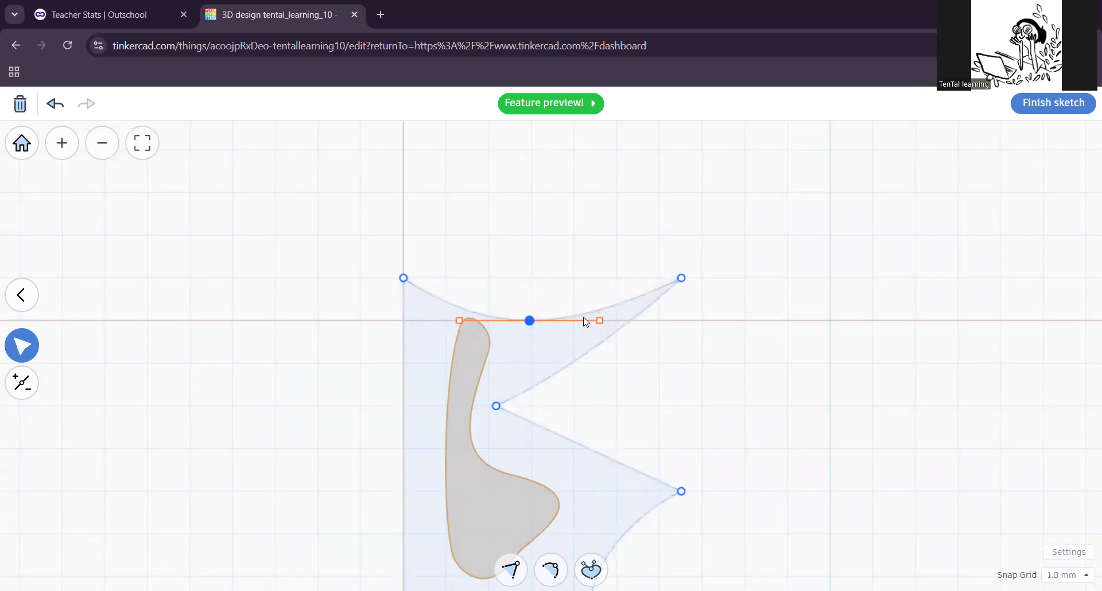
Step: Move the outline's upper right corner 1 mm left and finish the sketch
{"action": "left_click_drag", "start_coordinate": [688, 284], "coordinate": [615, 302]}
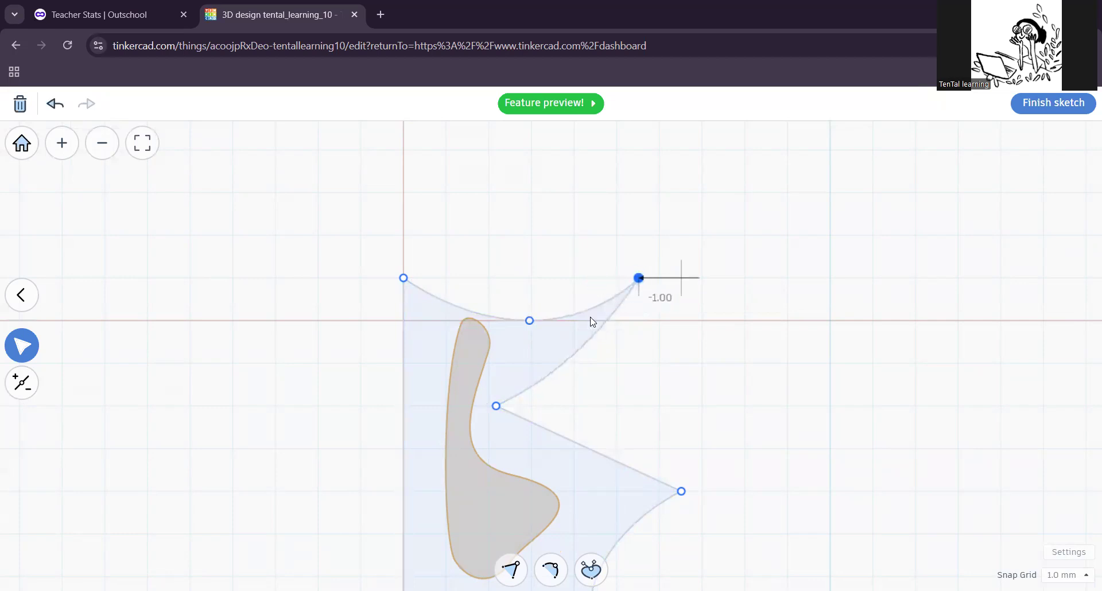
{"action": "left_click", "coordinate": [530, 322]}
{"action": "left_click_drag", "start_coordinate": [533, 302], "coordinate": [533, 310]}
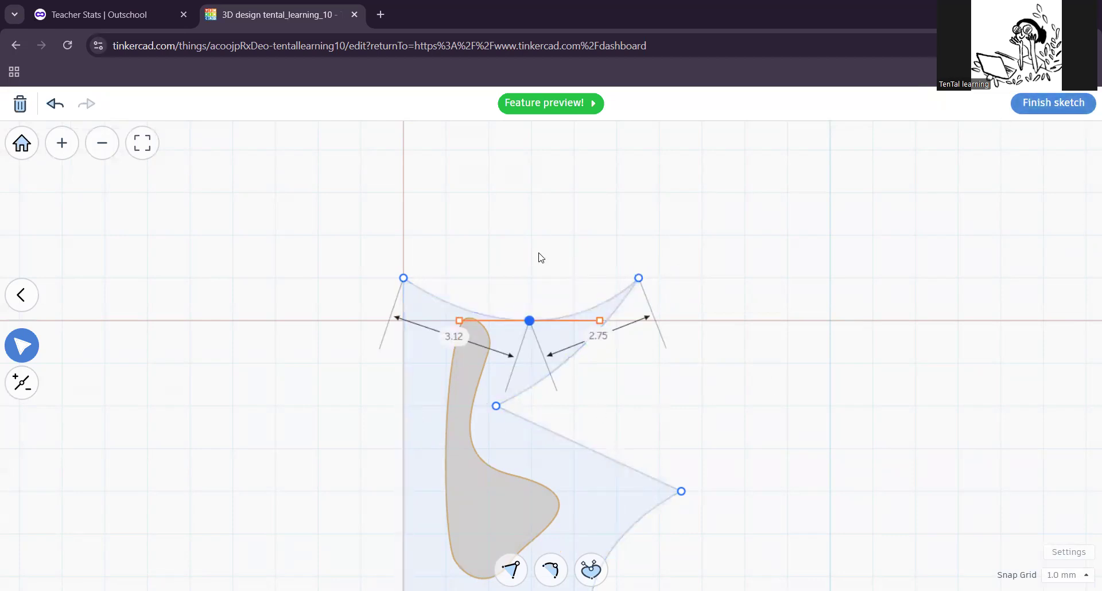
{"action": "left_click", "coordinate": [1033, 108]}
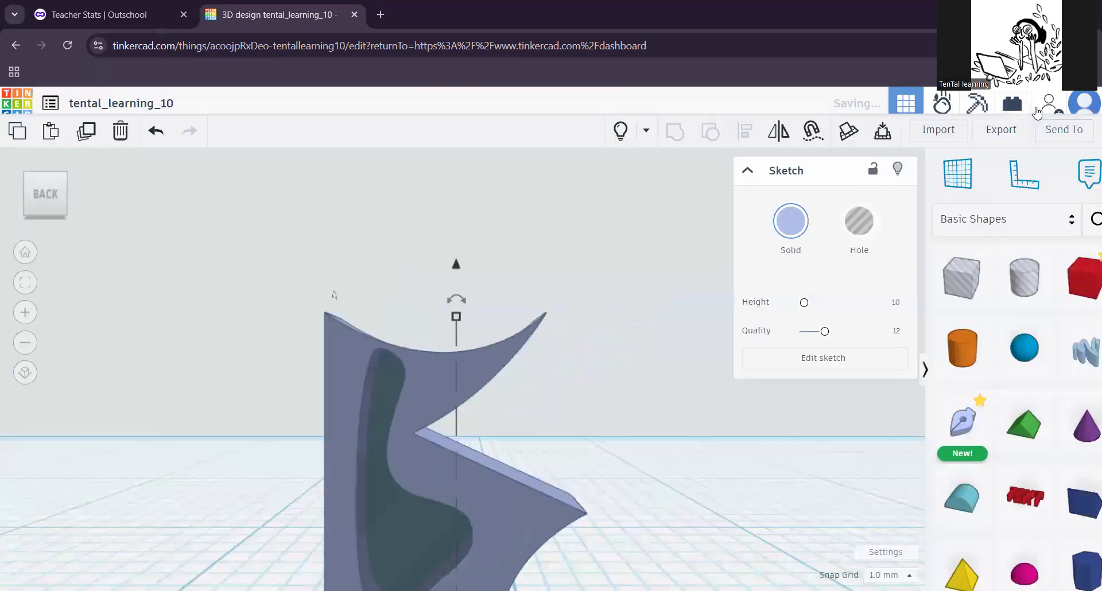
Step: Select the reshaped slab with the curved hole and group them to cut the opening
{"action": "left_click_drag", "start_coordinate": [479, 309], "coordinate": [621, 421]}
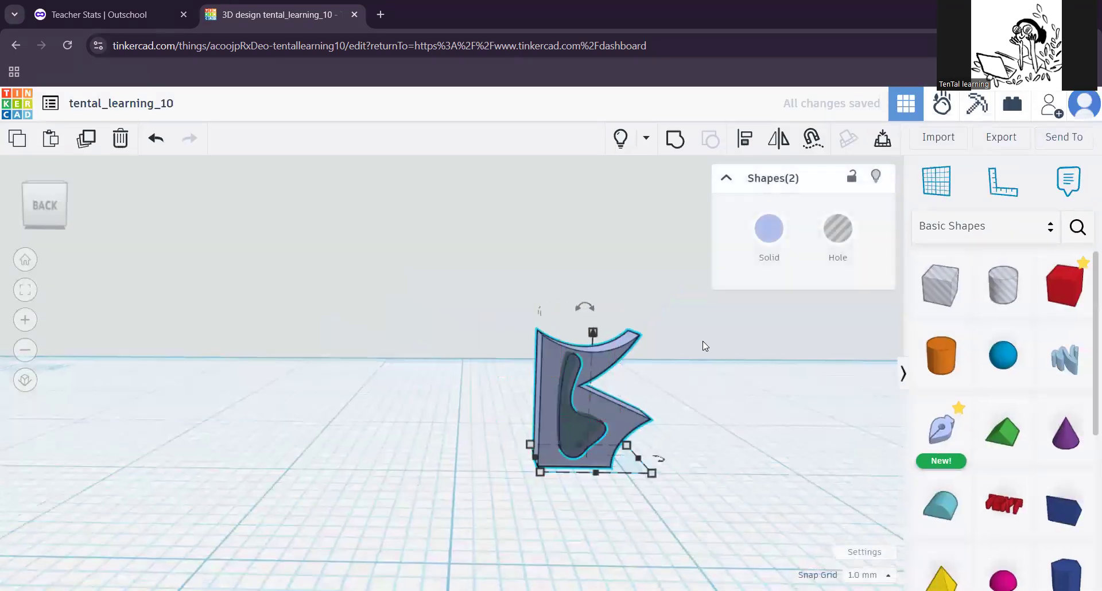
{"action": "left_click", "coordinate": [712, 140]}
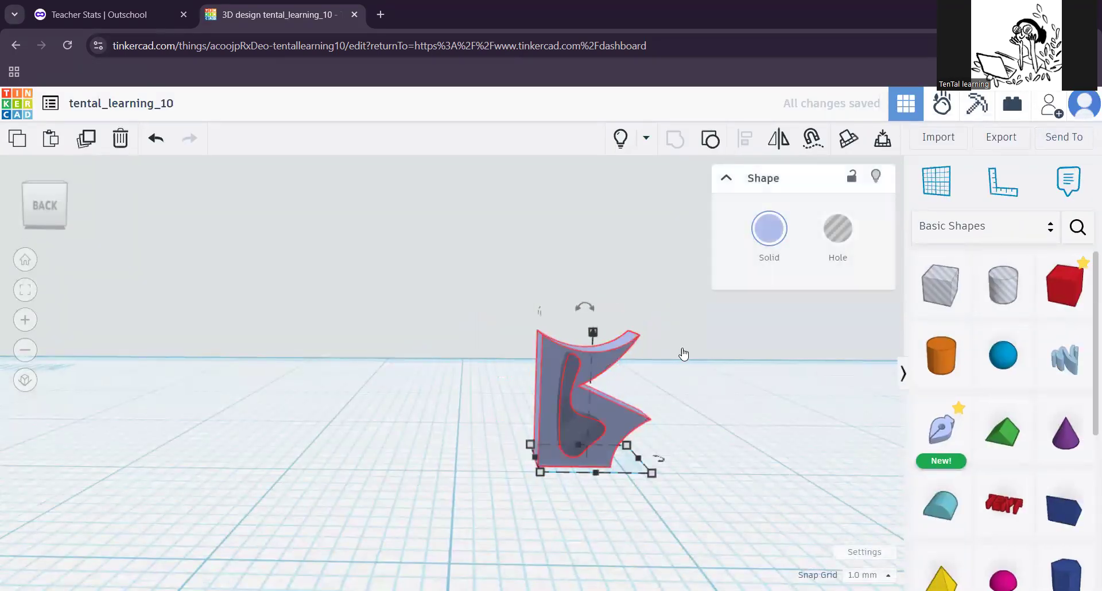
{"action": "scroll", "coordinate": [622, 425], "scroll_direction": "up", "scroll_amount": 3}
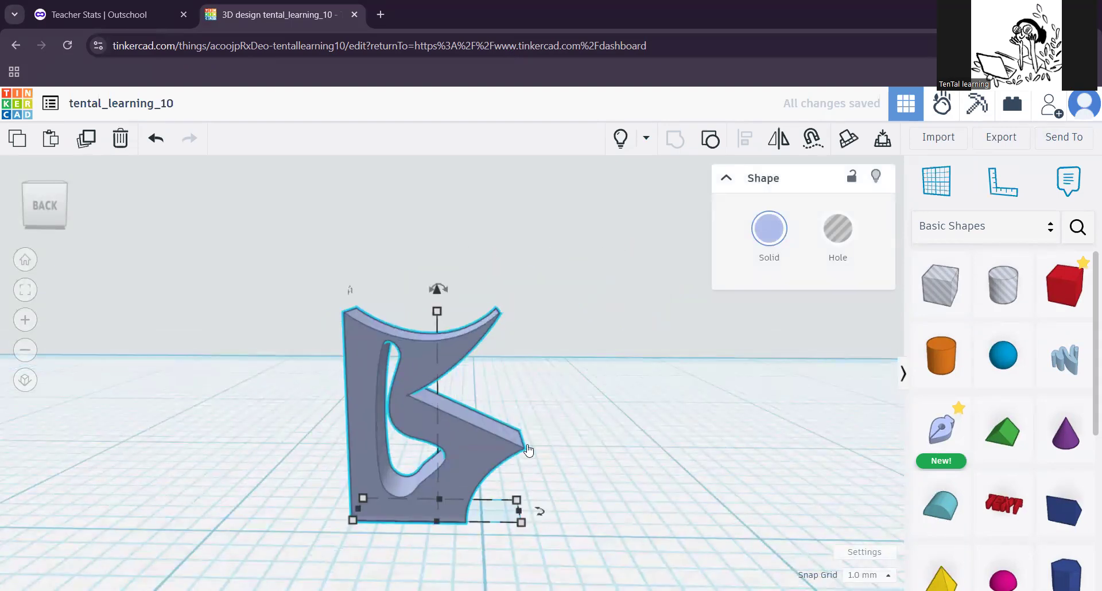
Step: Duplicate the curved slab in place and rotate the copy 22.5° about the vertical axis
{"action": "scroll", "coordinate": [473, 445], "scroll_direction": "down", "scroll_amount": 3}
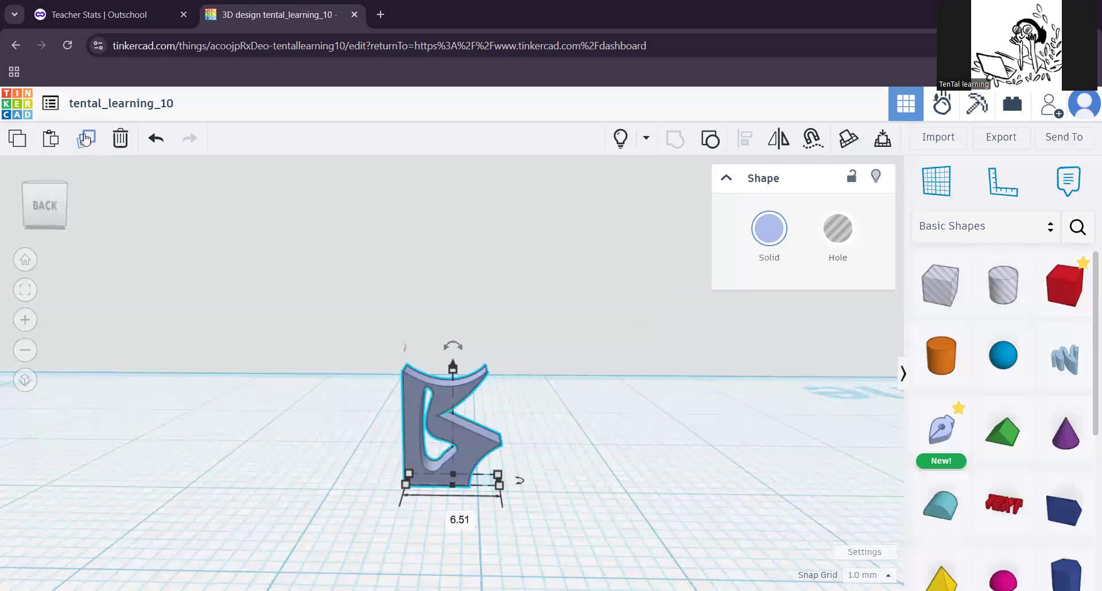
{"action": "left_click", "coordinate": [85, 140]}
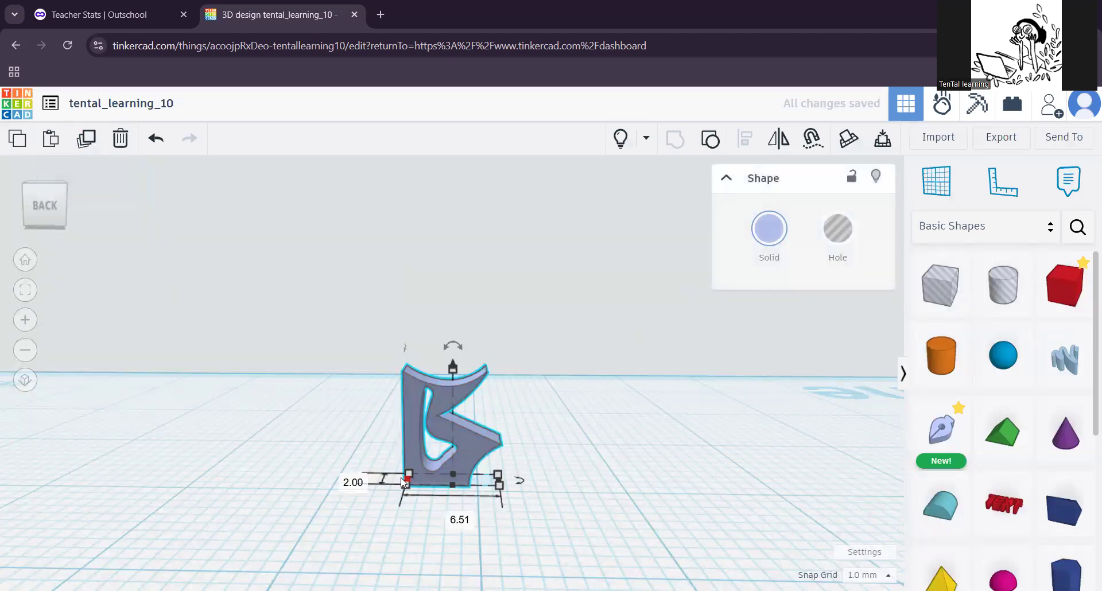
{"action": "middle_click_drag", "start_coordinate": [611, 536], "coordinate": [574, 543]}
{"action": "right_click_drag", "start_coordinate": [551, 545], "coordinate": [430, 548]}
{"action": "middle_click_drag", "start_coordinate": [600, 483], "coordinate": [499, 495]}
{"action": "left_click_drag", "start_coordinate": [537, 505], "coordinate": [516, 508]}
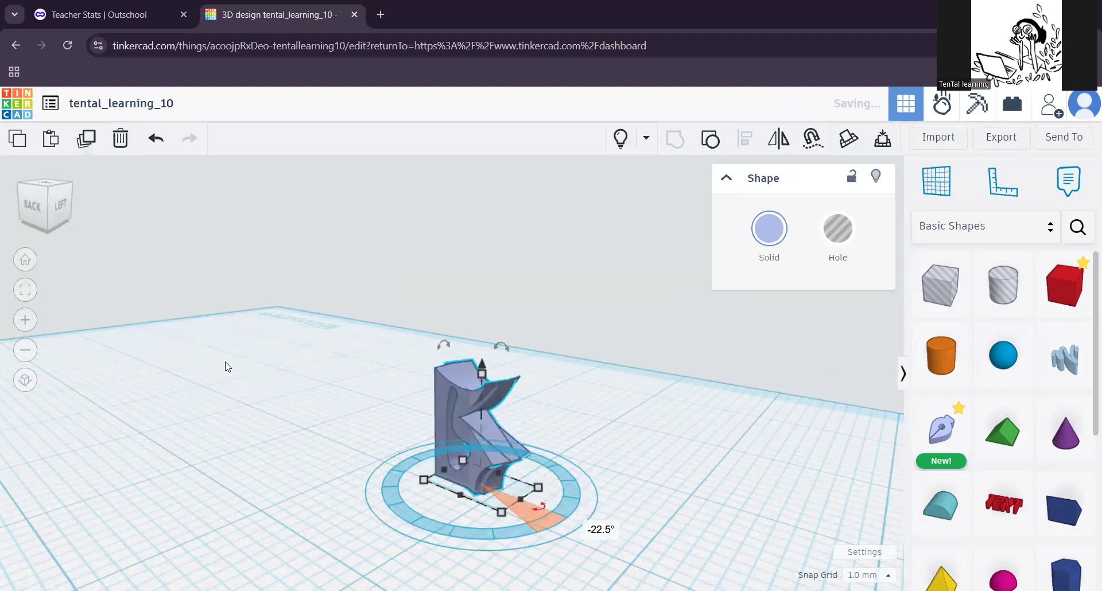
Step: Nudge the rotated copy along the workplane so its inner edge sits beside the original slab's inner edge
{"action": "right_click_drag", "start_coordinate": [293, 474], "coordinate": [436, 460]}
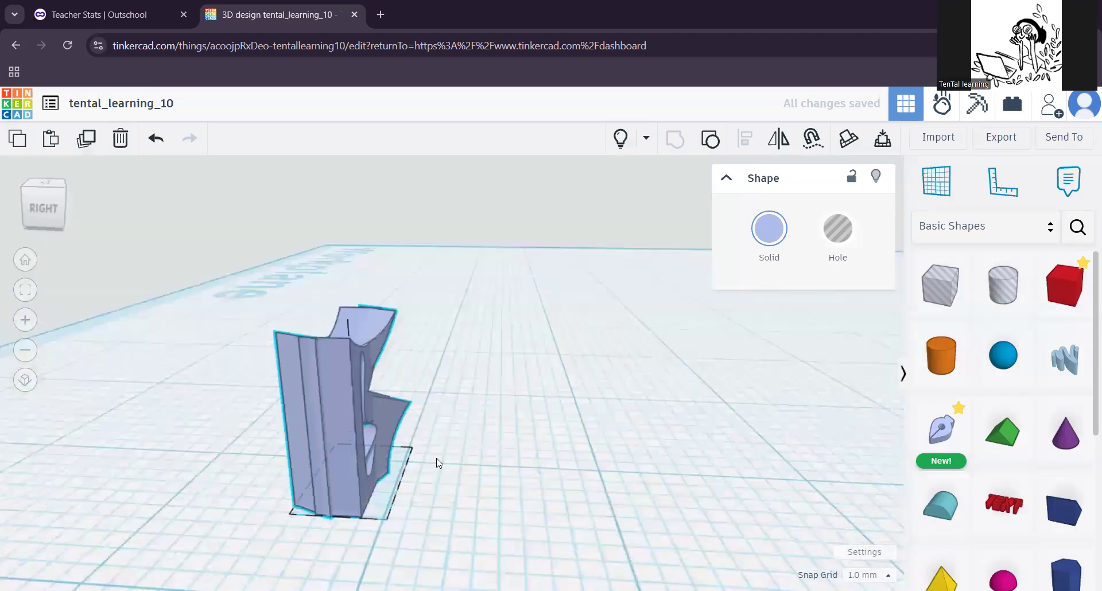
{"action": "key", "text": "Right"}
{"action": "key", "text": "Down"}
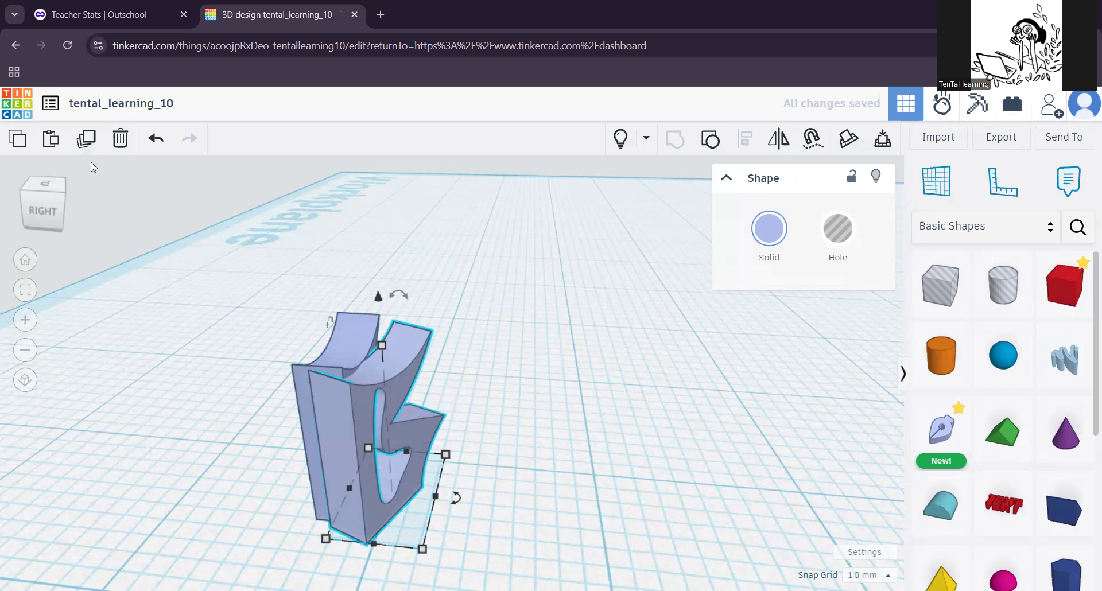
Step: Repeat the rotated duplication until the slabs form a full ring, then deselect the ring
{"action": "left_click", "coordinate": [86, 138]}
{"action": "left_click", "coordinate": [86, 138]}
{"action": "left_click", "coordinate": [86, 138]}
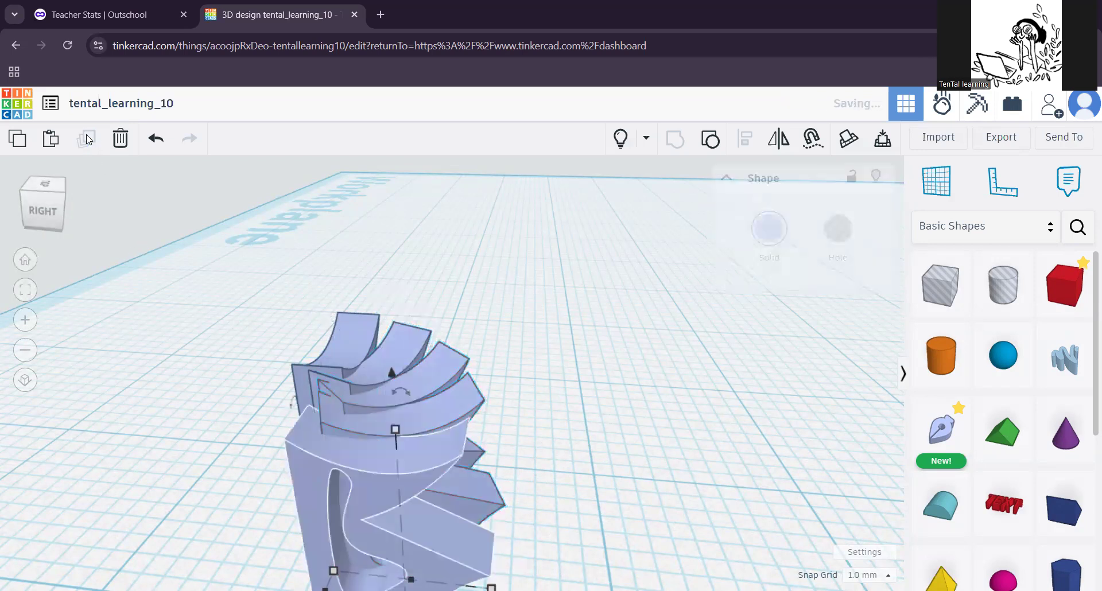
{"action": "left_click", "coordinate": [86, 139]}
{"action": "left_click", "coordinate": [86, 140]}
{"action": "left_click", "coordinate": [87, 140]}
{"action": "left_click", "coordinate": [87, 139]}
{"action": "left_click", "coordinate": [87, 139]}
{"action": "left_click", "coordinate": [86, 139]}
{"action": "left_click", "coordinate": [86, 139]}
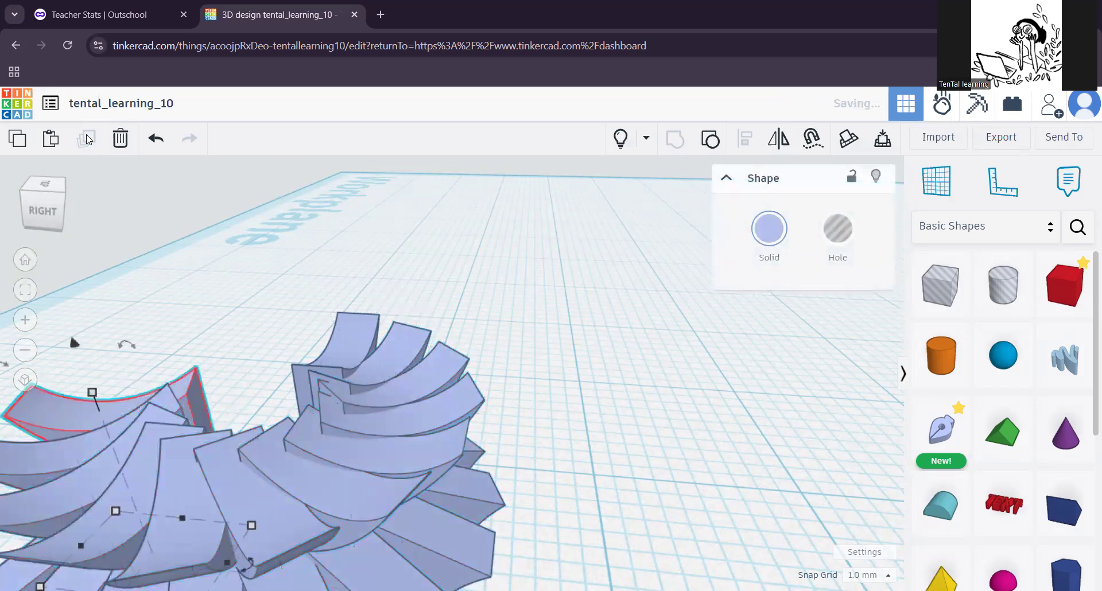
{"action": "left_click", "coordinate": [87, 139]}
{"action": "left_click", "coordinate": [87, 140]}
{"action": "left_click", "coordinate": [87, 139]}
{"action": "left_click", "coordinate": [86, 139]}
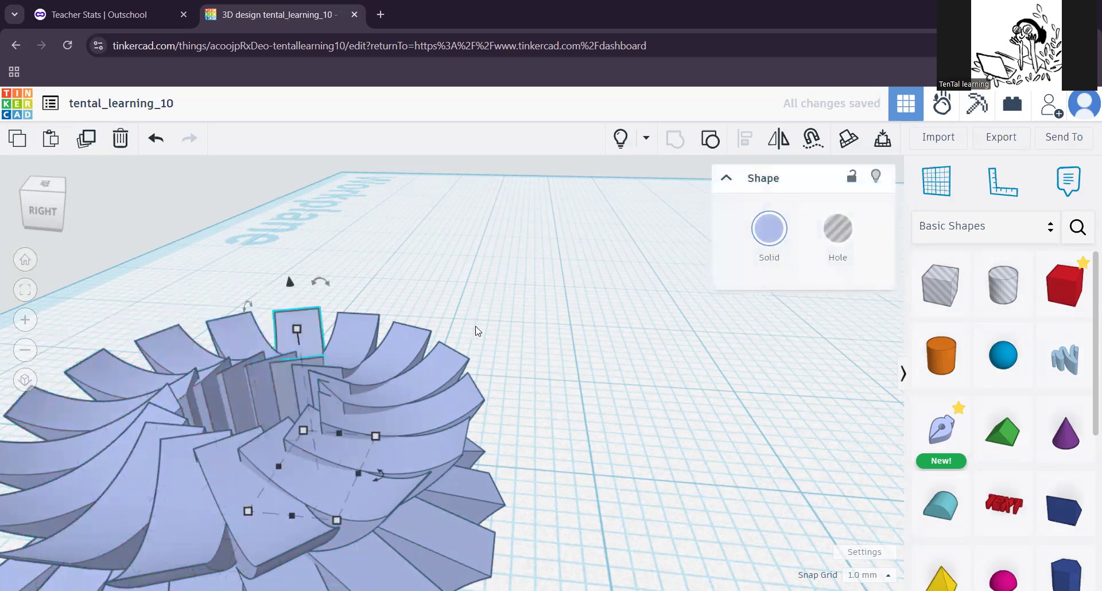
{"action": "left_click", "coordinate": [514, 334]}
{"action": "scroll", "coordinate": [550, 367], "scroll_direction": "down", "scroll_amount": 4}
{"action": "right_click_drag", "start_coordinate": [535, 516], "coordinate": [403, 457]}
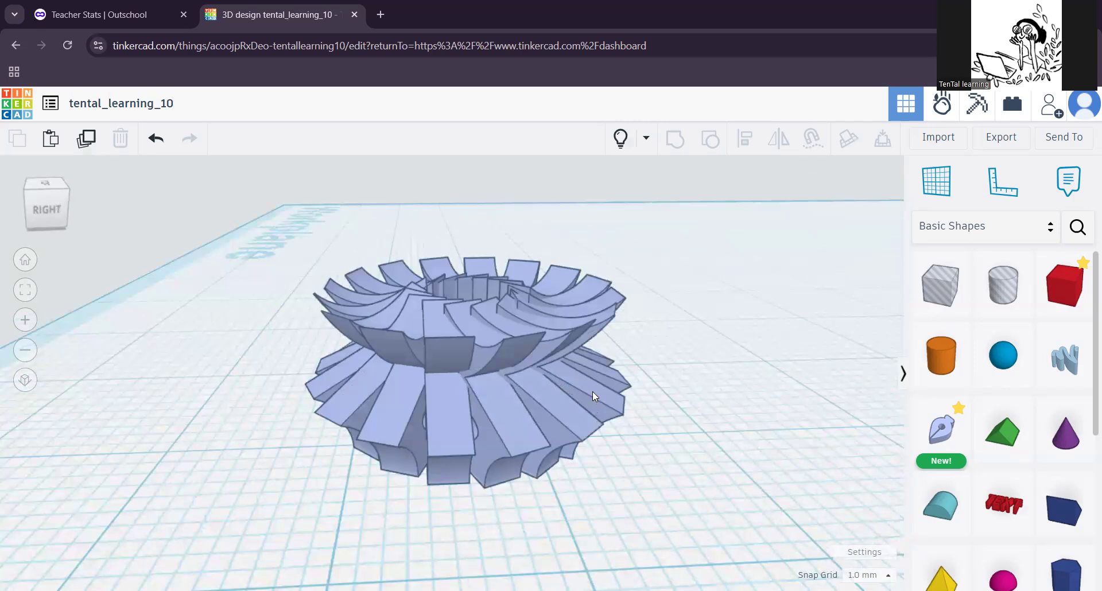
{"action": "scroll", "coordinate": [506, 431], "scroll_direction": "up", "scroll_amount": 2}
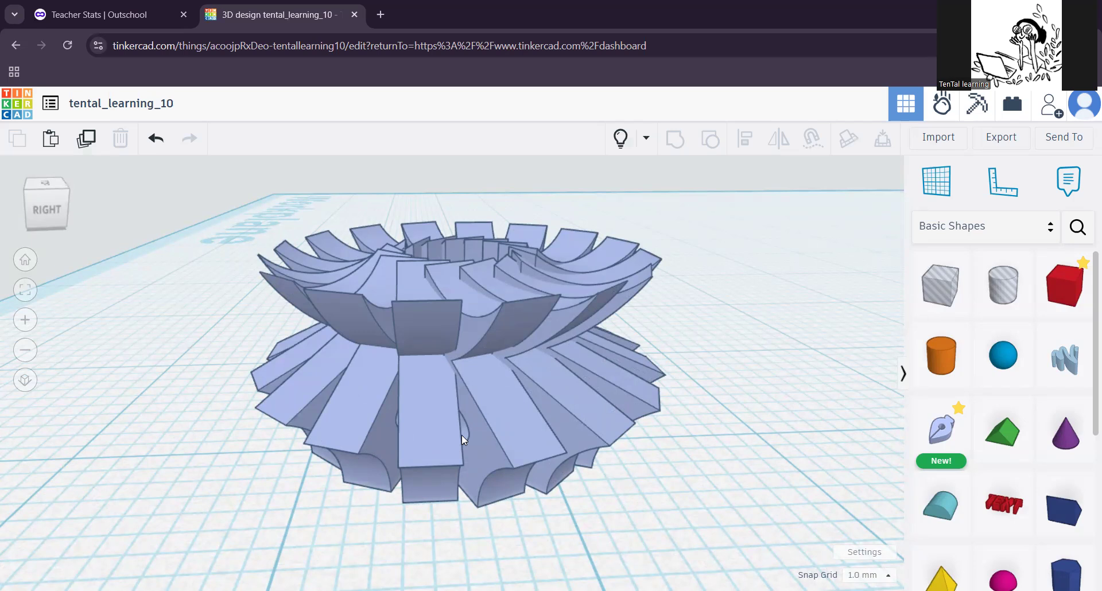
Step: Undo the ring of duplicates and the first copy's move and rotation
{"action": "key", "text": "ctrl+z"}
{"action": "key", "text": "ctrl+z"}
{"action": "key", "text": "ctrl+z"}
{"action": "key", "text": "ctrl+z"}
{"action": "key", "text": "ctrl+z"}
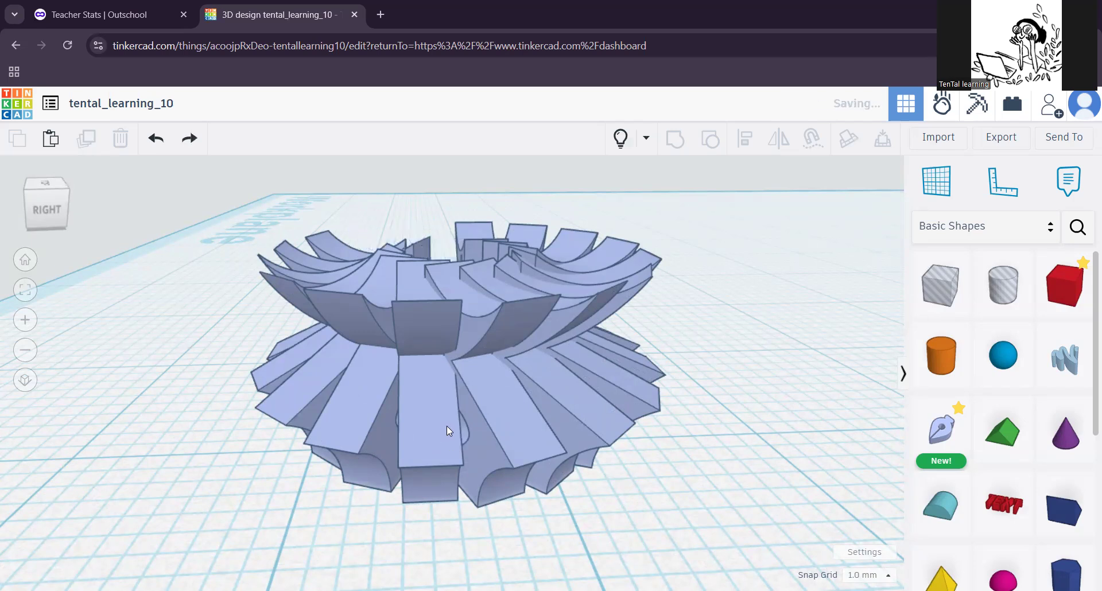
{"action": "key", "text": "ctrl+z"}
{"action": "key", "text": "ctrl+z"}
{"action": "key", "text": "ctrl+z"}
{"action": "key", "text": "ctrl+z"}
{"action": "key", "text": "ctrl+z"}
{"action": "key", "text": "ctrl+z"}
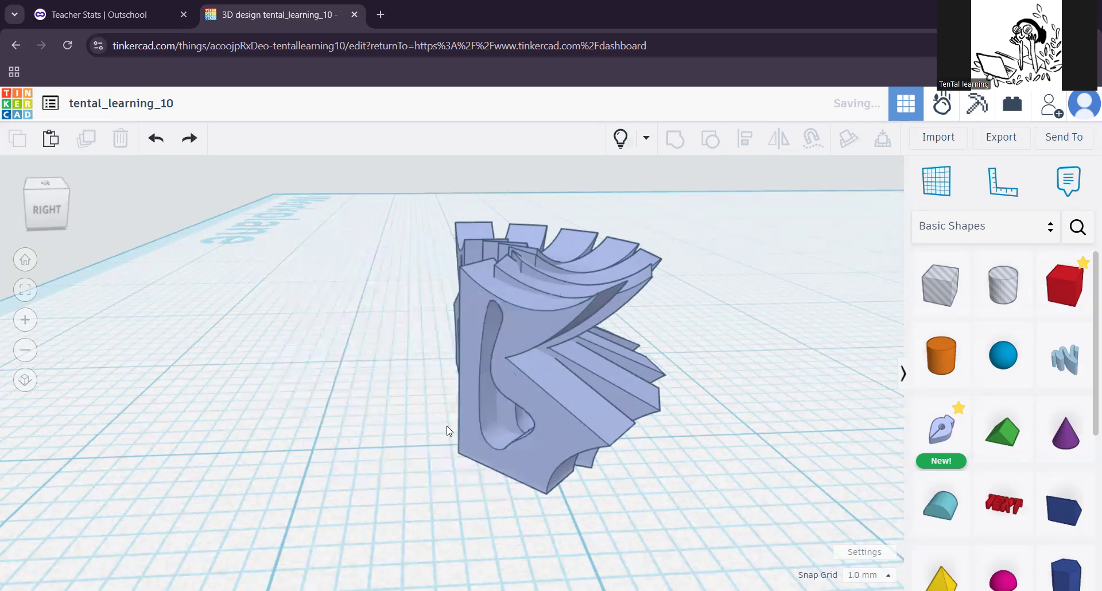
{"action": "key", "text": "ctrl+z"}
{"action": "key", "text": "ctrl+z"}
{"action": "key", "text": "ctrl+z"}
{"action": "key", "text": "ctrl+z"}
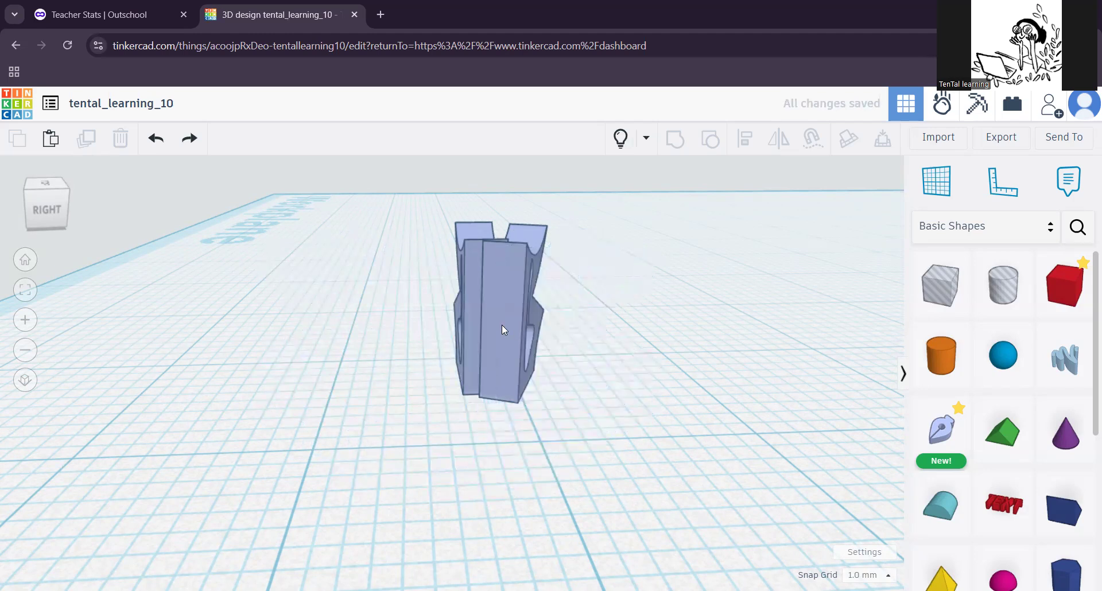
{"action": "key", "text": "ctrl+z"}
Step: Thin the slab to 1 mm and delete the thicker duplicate overlapping it
{"action": "right_click_drag", "start_coordinate": [606, 410], "coordinate": [537, 431]}
{"action": "right_click_drag", "start_coordinate": [469, 424], "coordinate": [600, 433]}
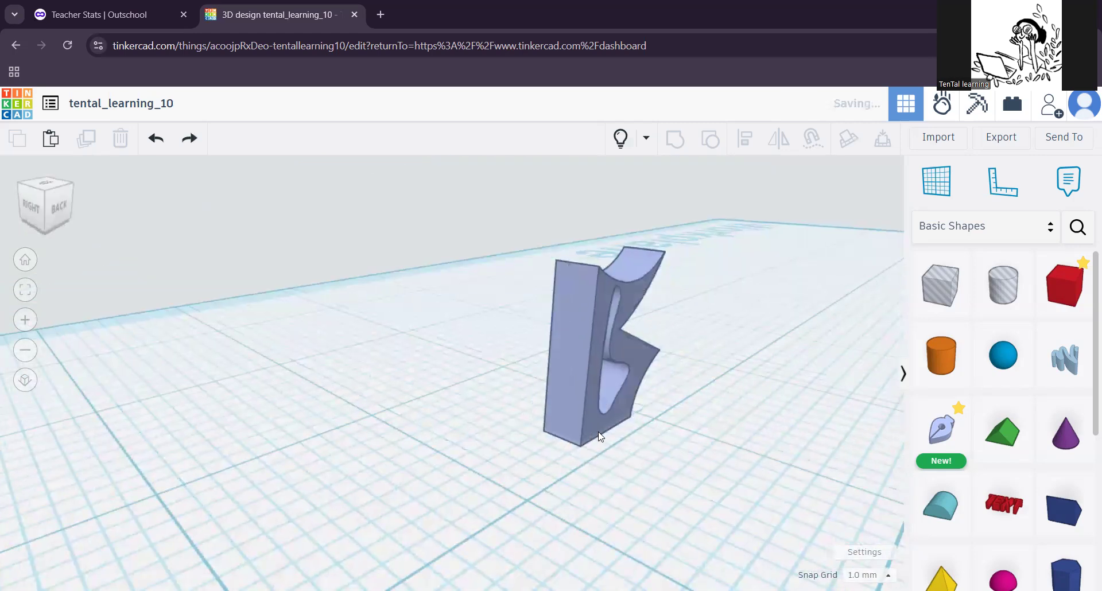
{"action": "left_click", "coordinate": [581, 331]}
{"action": "left_click_drag", "start_coordinate": [545, 430], "coordinate": [561, 440]}
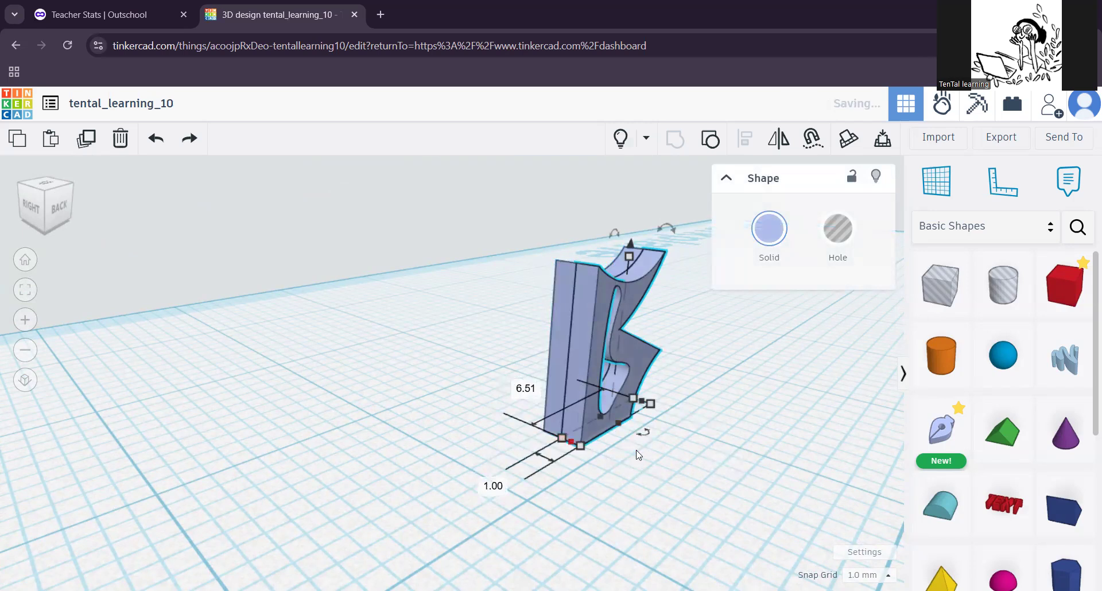
{"action": "left_click", "coordinate": [665, 466]}
{"action": "left_click", "coordinate": [590, 353]}
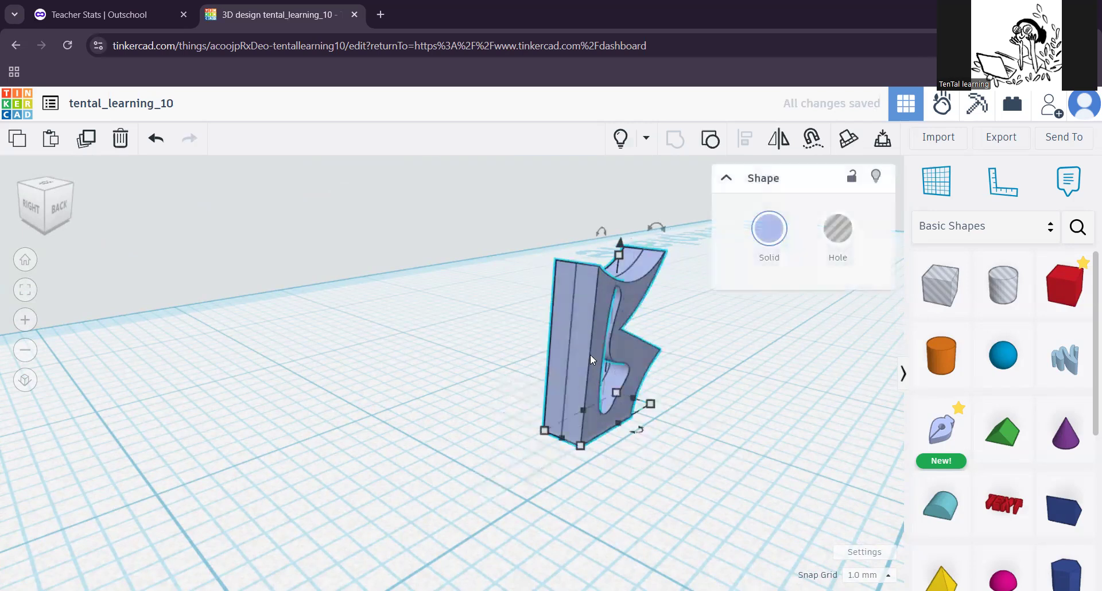
{"action": "key", "text": "Delete"}
{"action": "left_click", "coordinate": [577, 400]}
{"action": "left_click_drag", "start_coordinate": [559, 438], "coordinate": [565, 441]}
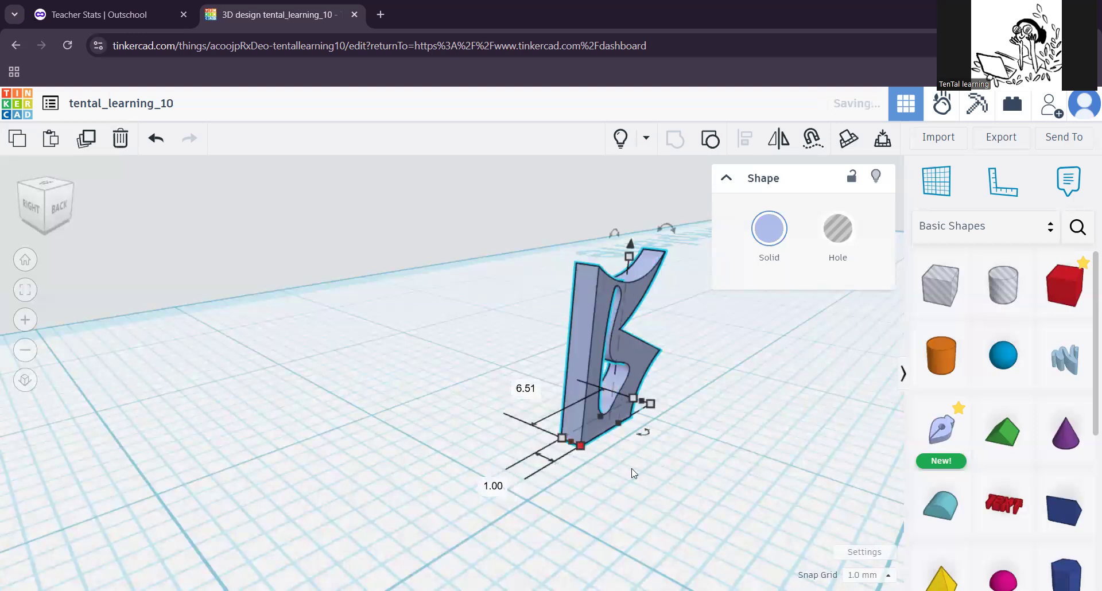
{"action": "left_click", "coordinate": [631, 469]}
Step: Duplicate the thin slab, rotate the copy about the vertical axis and move it beside the original's inner edge
{"action": "left_click", "coordinate": [589, 428]}
{"action": "left_click", "coordinate": [91, 142]}
{"action": "mouse_move", "coordinate": [644, 435]}
{"action": "left_mouse_down"}
{"action": "mouse_move", "coordinate": [624, 456]}
{"action": "mouse_move", "coordinate": [630, 437]}
{"action": "left_mouse_up"}
{"action": "left_click_drag", "start_coordinate": [646, 366], "coordinate": [685, 388]}
Step: Repeat the rotate-and-move duplication until the thin slabs close into a radial ring
{"action": "right_click_drag", "start_coordinate": [422, 477], "coordinate": [631, 490]}
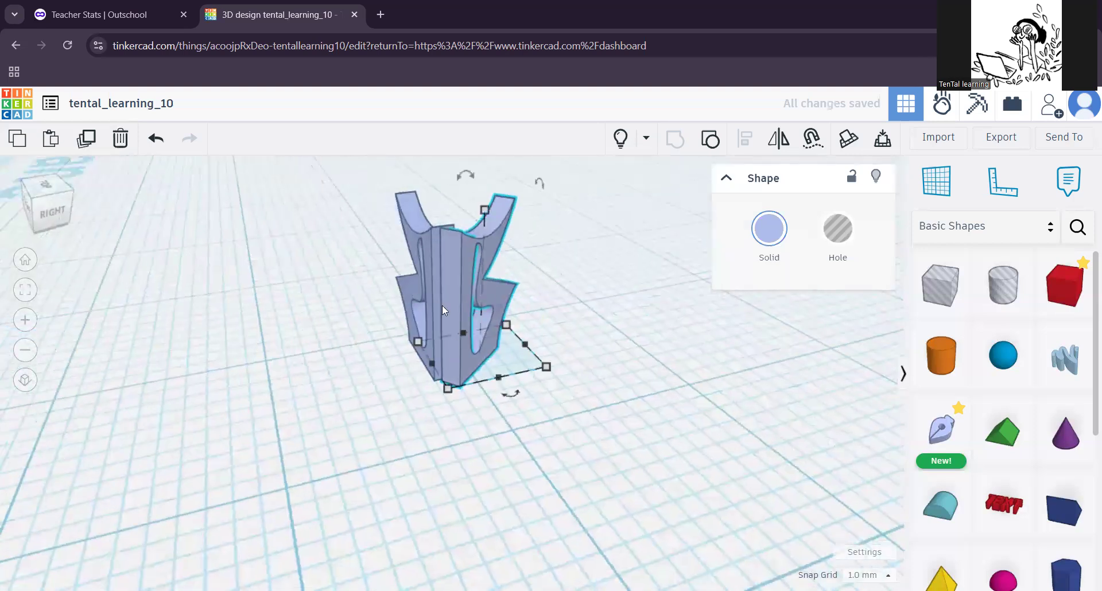
{"action": "left_click", "coordinate": [85, 143]}
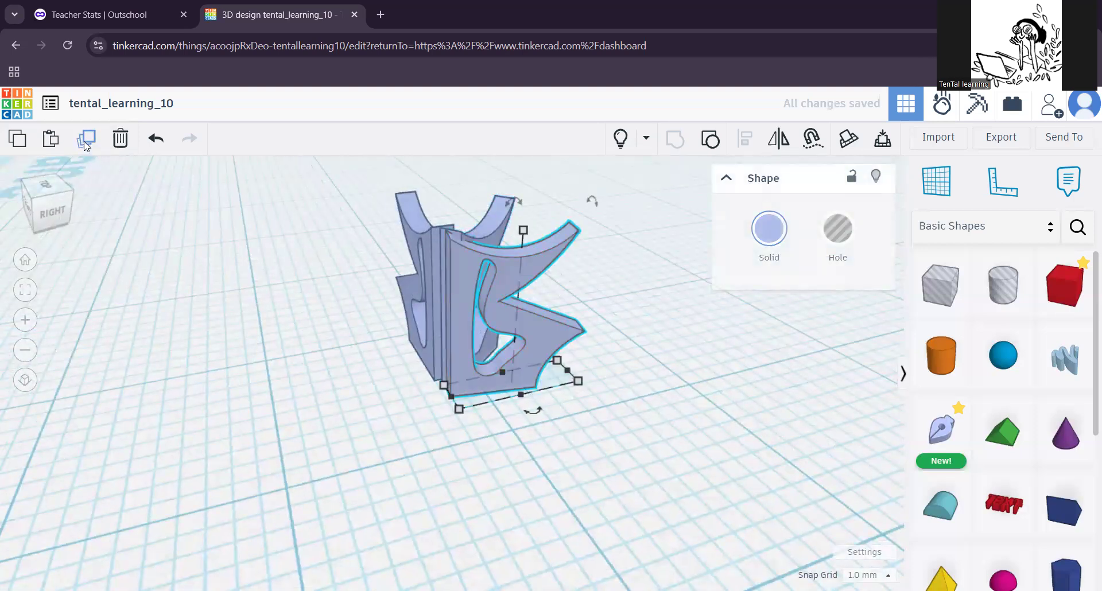
{"action": "left_click", "coordinate": [85, 143]}
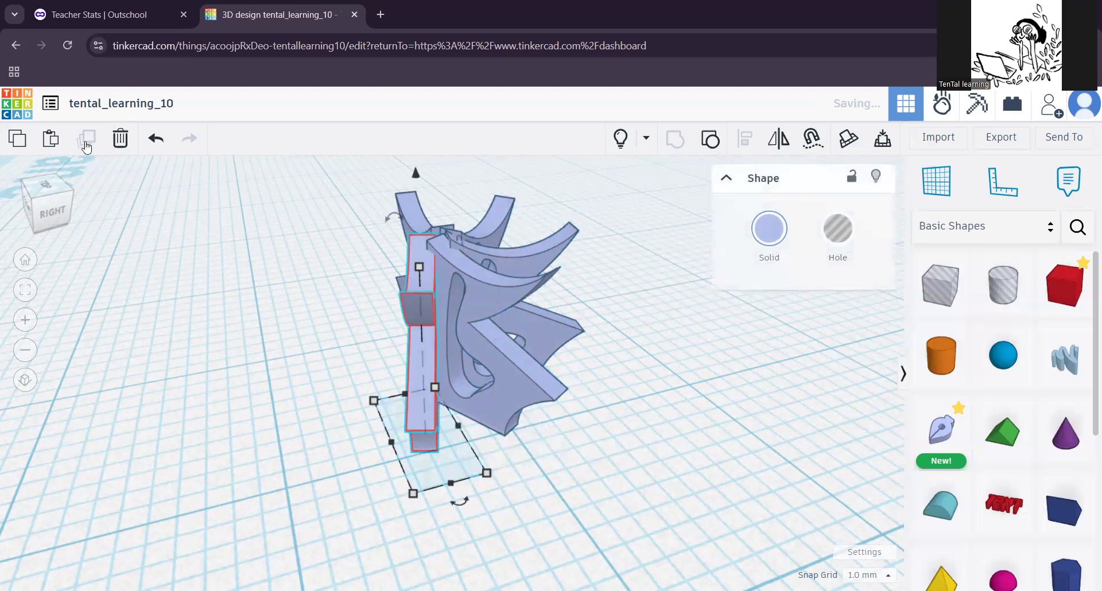
{"action": "left_click", "coordinate": [86, 145]}
Step: Select all the slabs of the new radial ring, group them into one shape and deselect it
{"action": "right_click_drag", "start_coordinate": [464, 512], "coordinate": [571, 494]}
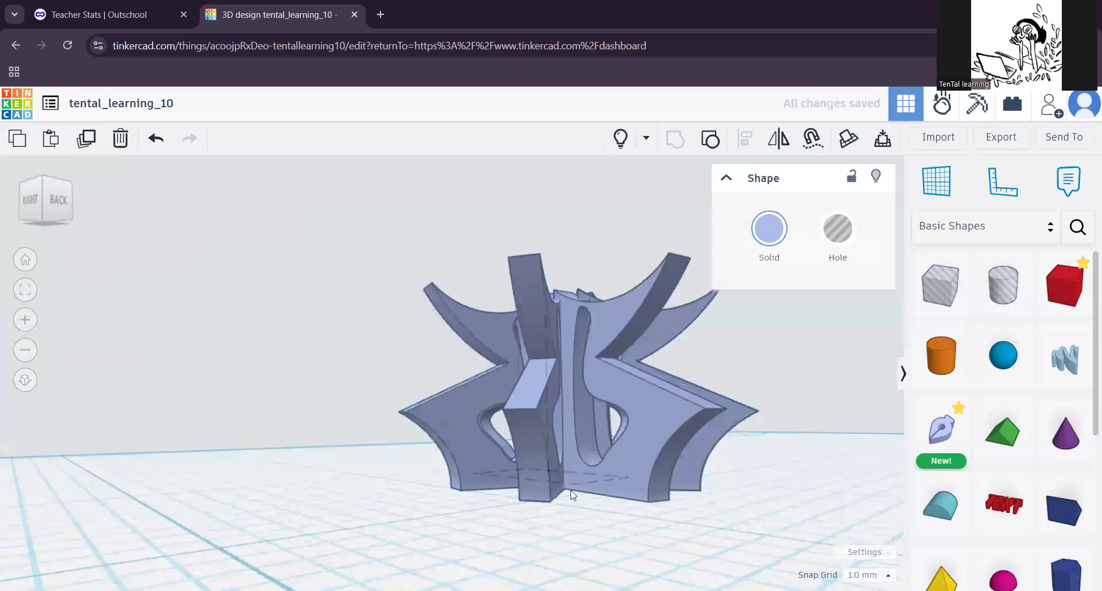
{"action": "right_click_drag", "start_coordinate": [762, 499], "coordinate": [429, 489]}
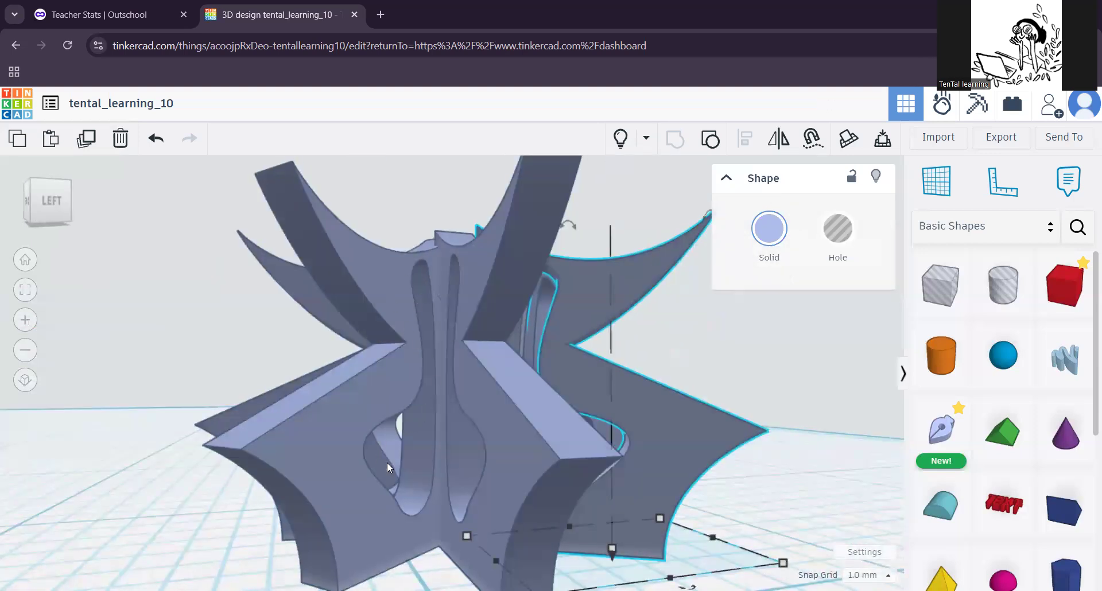
{"action": "scroll", "coordinate": [786, 469], "scroll_direction": "down", "scroll_amount": 10}
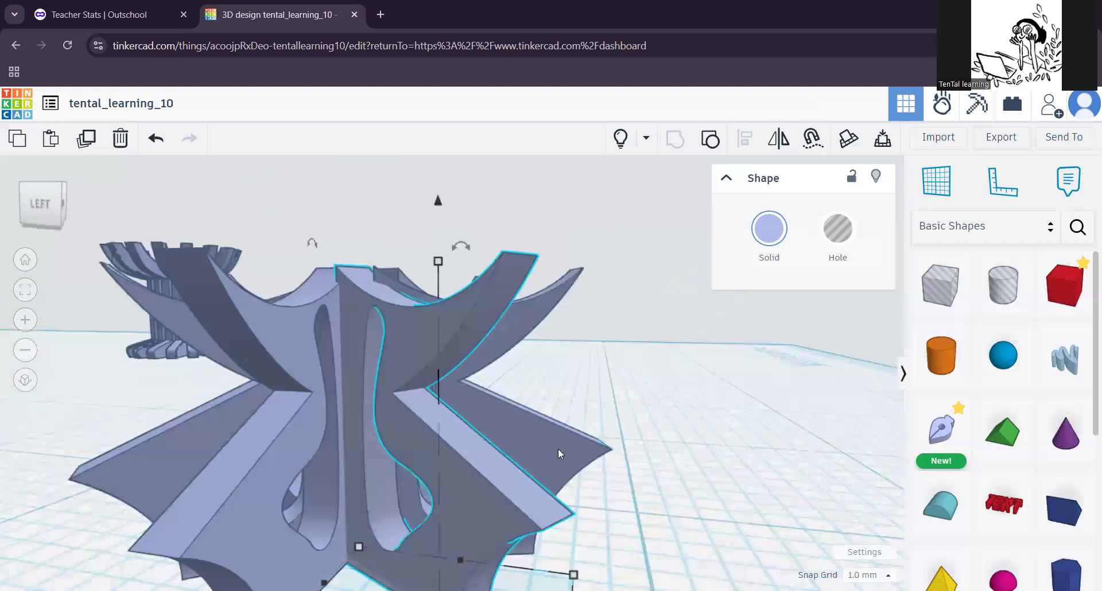
{"action": "right_click_drag", "start_coordinate": [542, 495], "coordinate": [556, 508]}
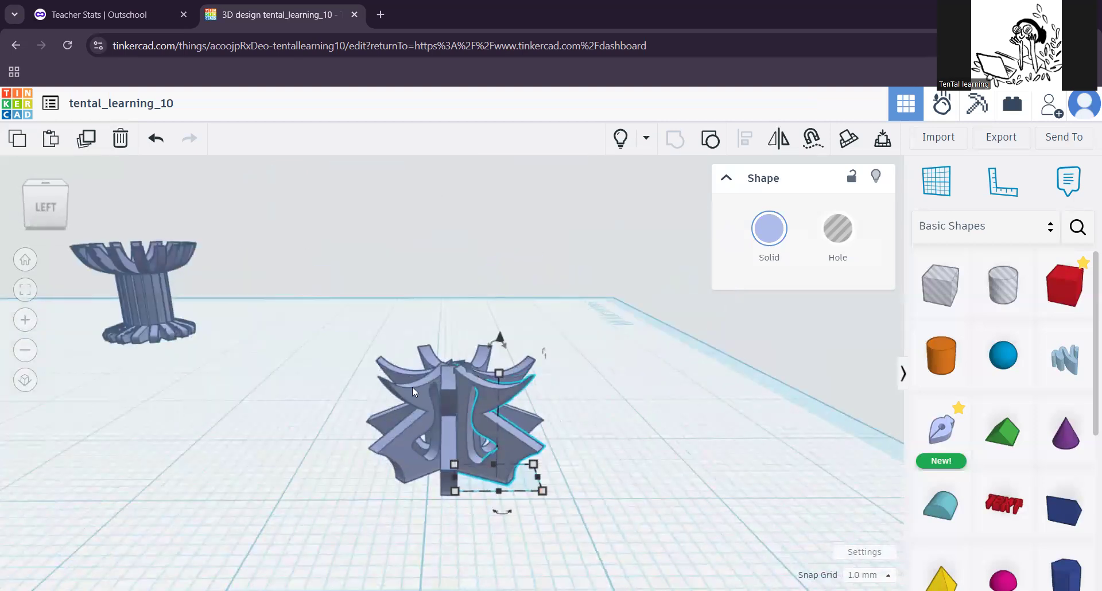
{"action": "left_click_drag", "start_coordinate": [349, 328], "coordinate": [584, 470]}
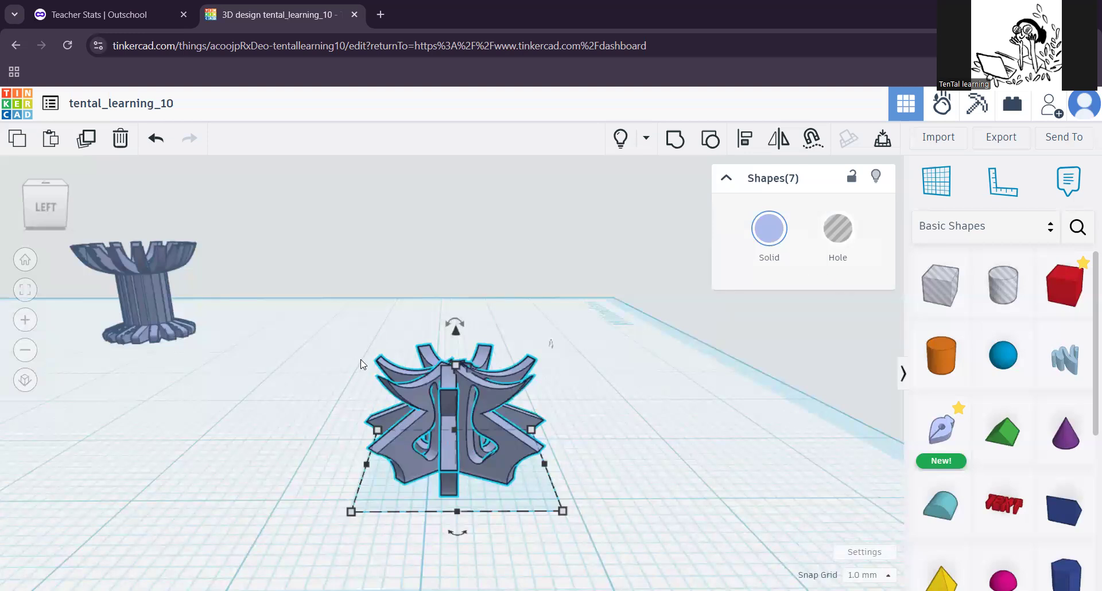
{"action": "key", "text": "ctrl+g"}
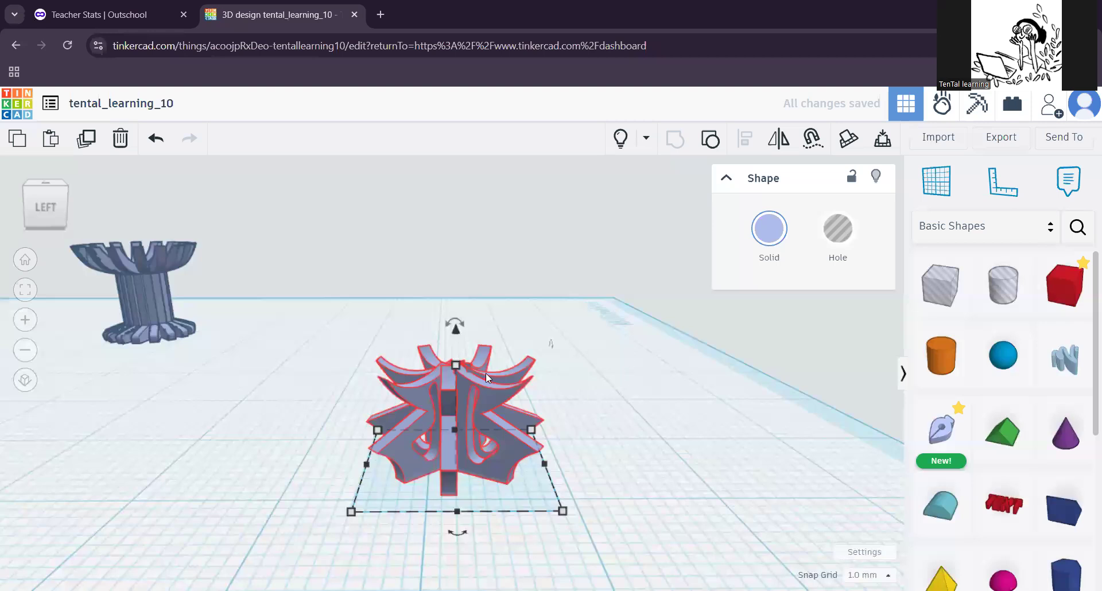
{"action": "left_click", "coordinate": [577, 436]}
Step: Select the grouped radial shape, focus on it and recolour it with the bright orange preset
{"action": "right_click_drag", "start_coordinate": [612, 464], "coordinate": [667, 431]}
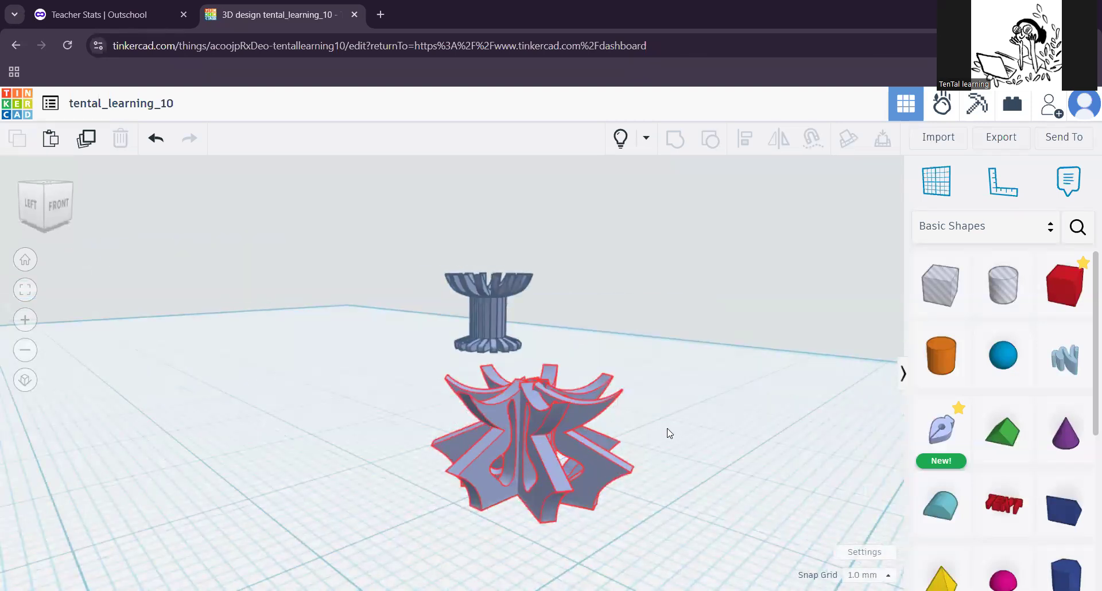
{"action": "left_click", "coordinate": [531, 424]}
{"action": "key", "text": "f"}
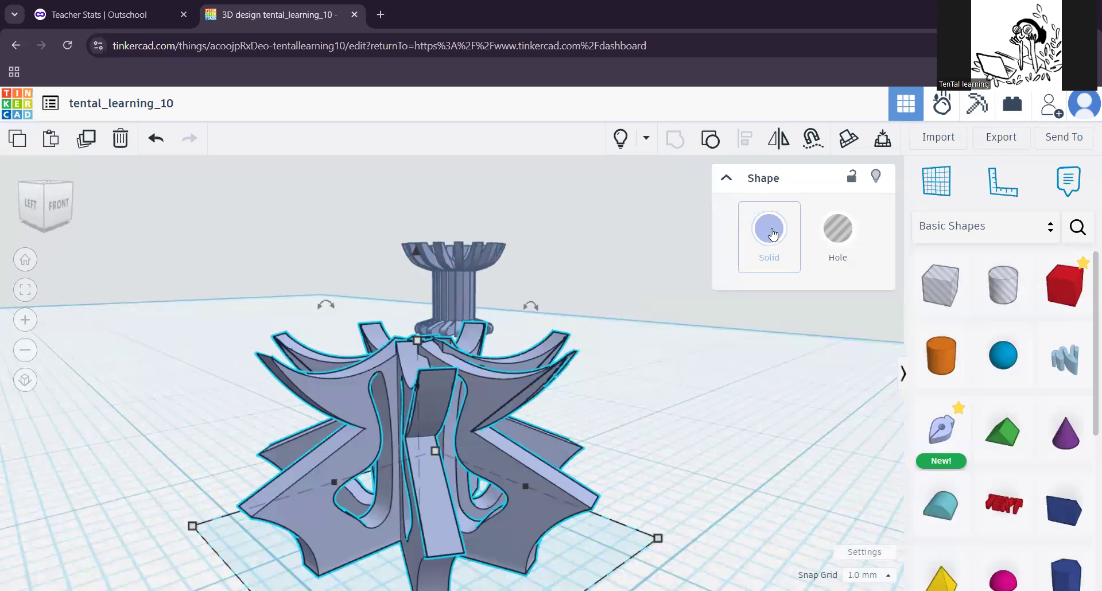
{"action": "left_click", "coordinate": [770, 229]}
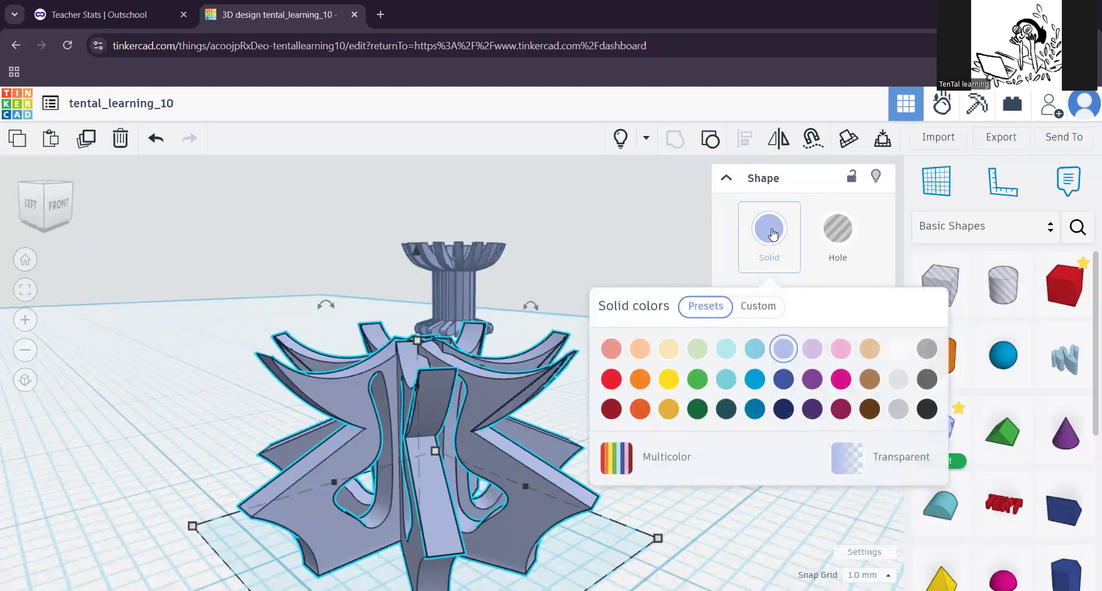
{"action": "left_click", "coordinate": [641, 380]}
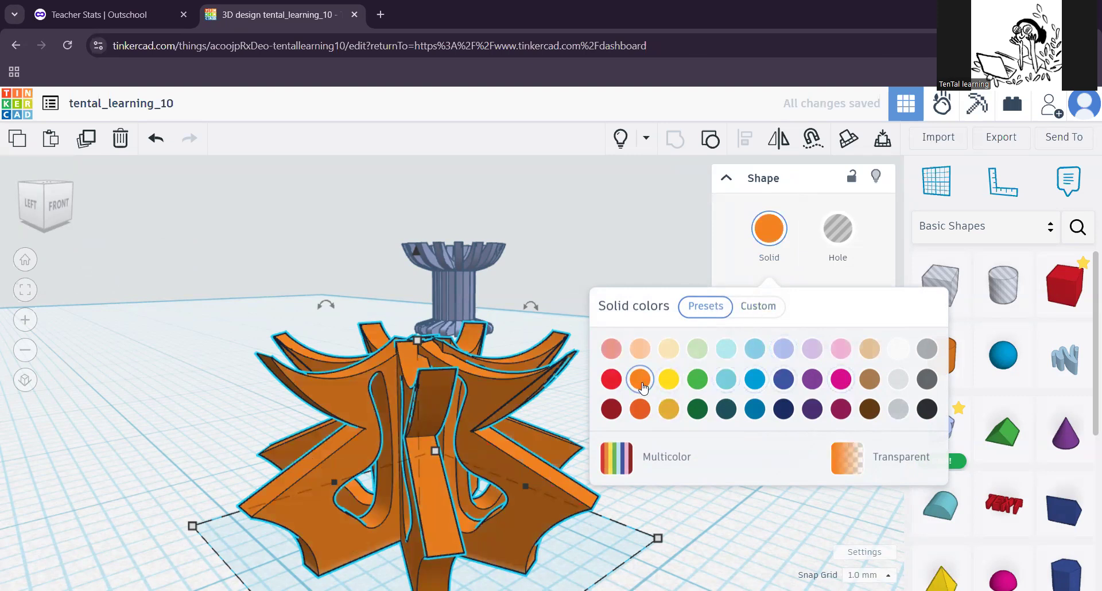
Step: Give the grouped shape the custom magenta colour f51fae using the hue ring
{"action": "left_click", "coordinate": [753, 310]}
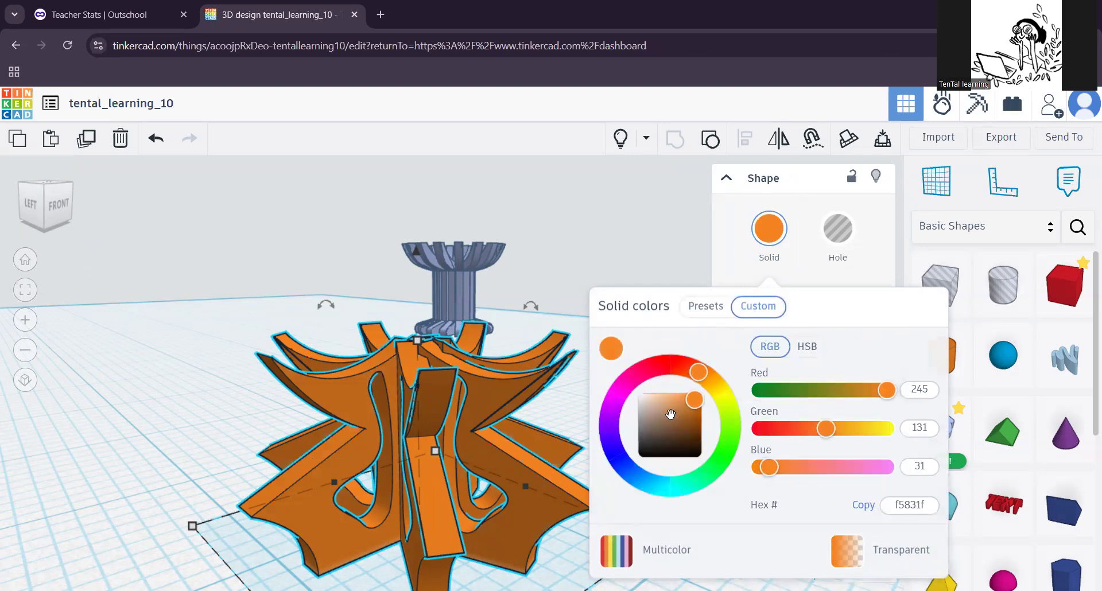
{"action": "left_click", "coordinate": [631, 380]}
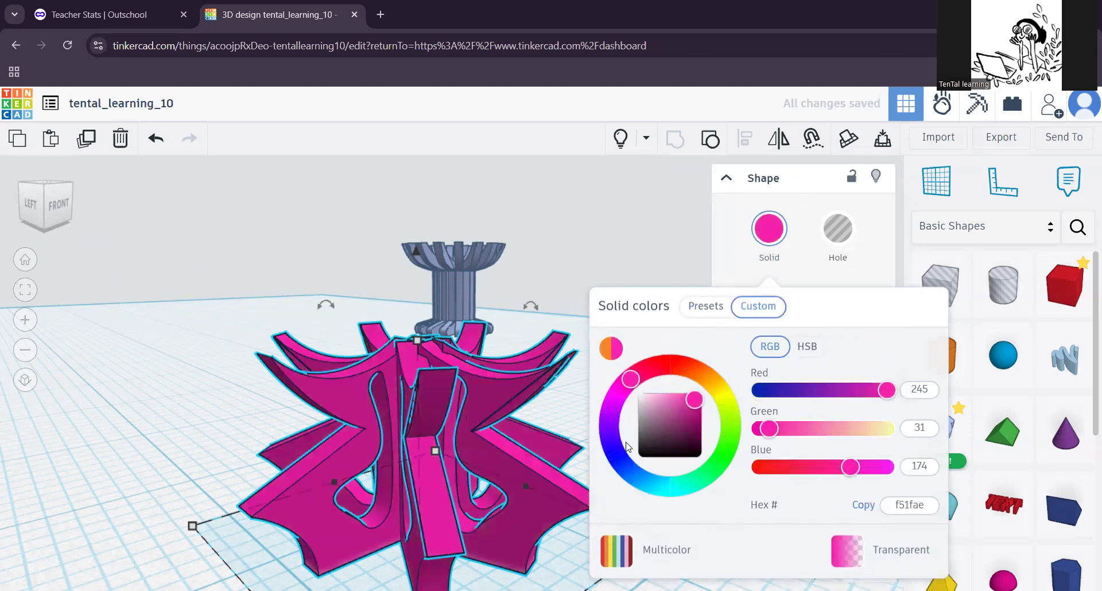
{"action": "right_click_drag", "start_coordinate": [367, 439], "coordinate": [400, 398]}
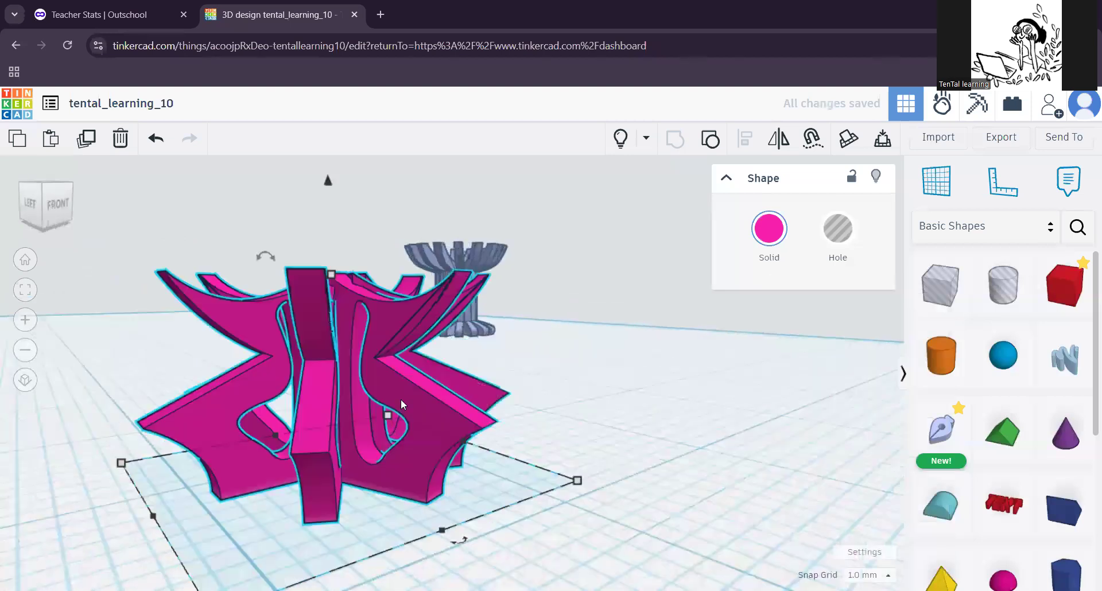
Step: Adjust the shape's custom colour to red 218 and green 110, giving the dusty pink da6eae
{"action": "left_click", "coordinate": [769, 229]}
{"action": "left_click_drag", "start_coordinate": [769, 428], "coordinate": [838, 429]}
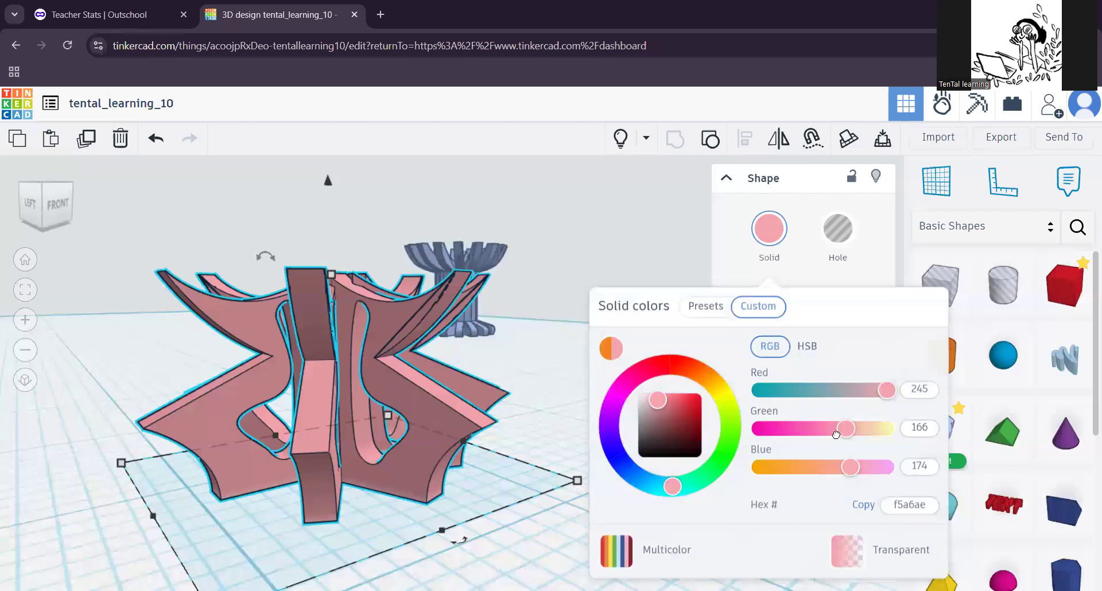
{"action": "left_click_drag", "start_coordinate": [884, 391], "coordinate": [813, 429]}
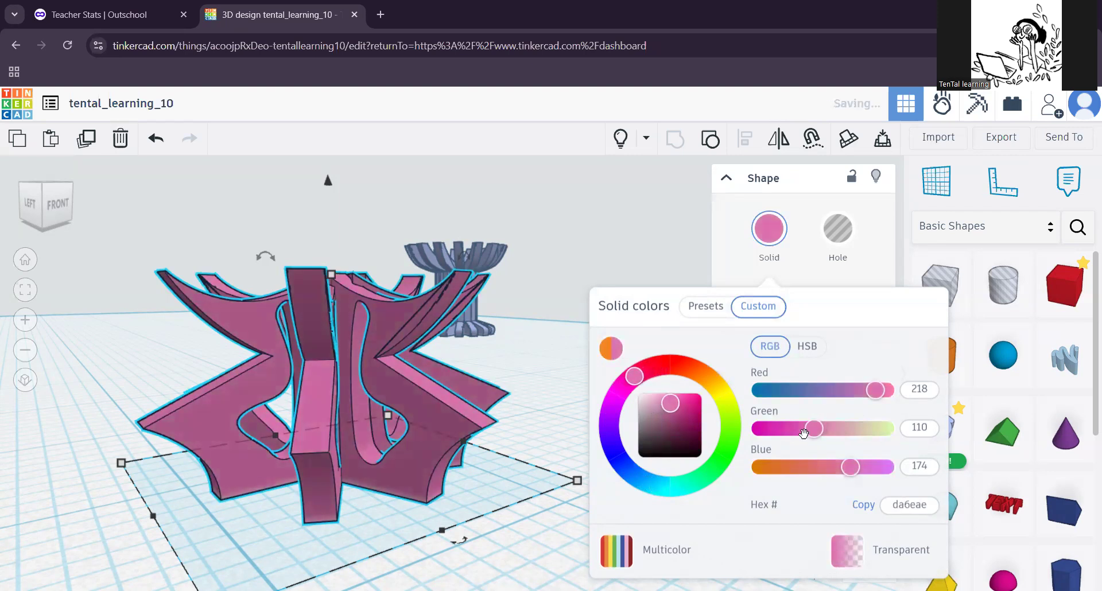
Step: Move the pink radial shape across the workplane so it stands close beside the blue radial column
{"action": "left_click", "coordinate": [519, 372]}
{"action": "right_click_drag", "start_coordinate": [463, 433], "coordinate": [491, 445]}
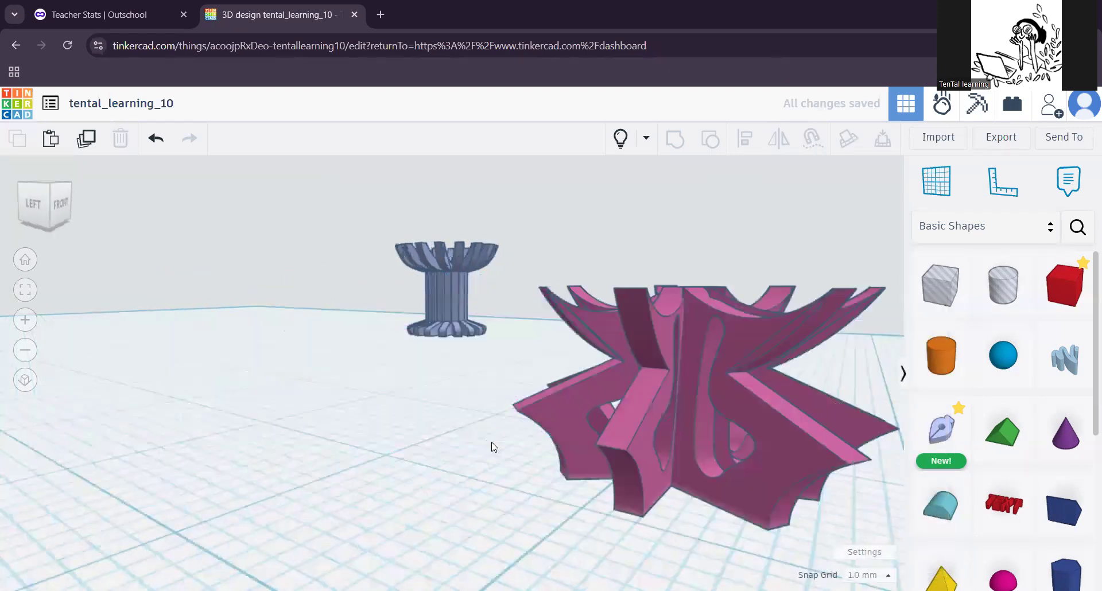
{"action": "middle_click_drag", "start_coordinate": [416, 365], "coordinate": [468, 482]}
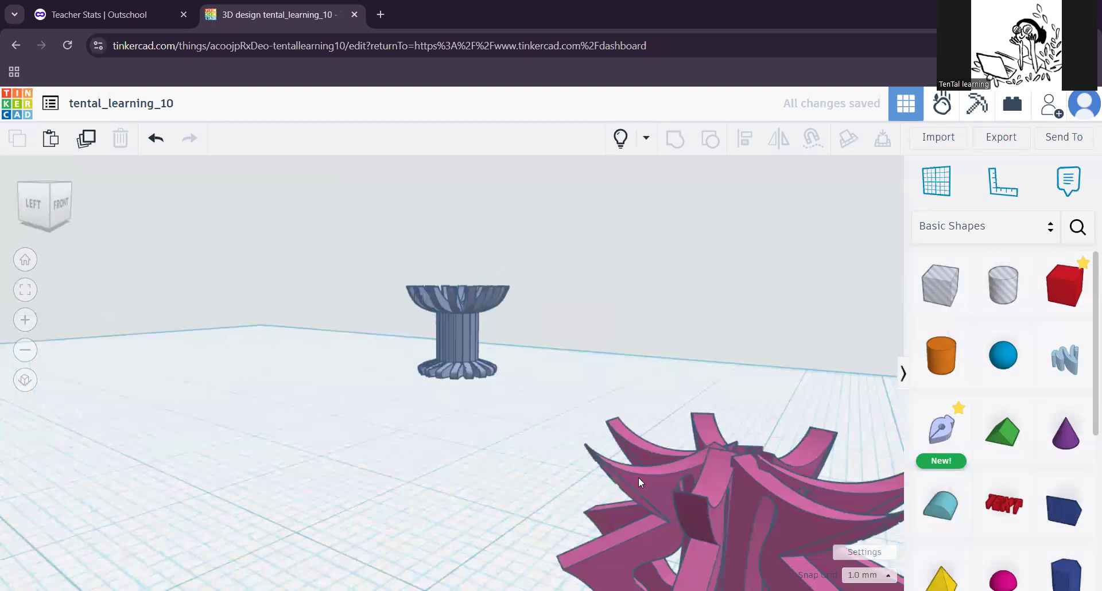
{"action": "left_click", "coordinate": [691, 491]}
{"action": "left_click_drag", "start_coordinate": [722, 504], "coordinate": [519, 350]}
{"action": "middle_click_drag", "start_coordinate": [415, 367], "coordinate": [362, 405]}
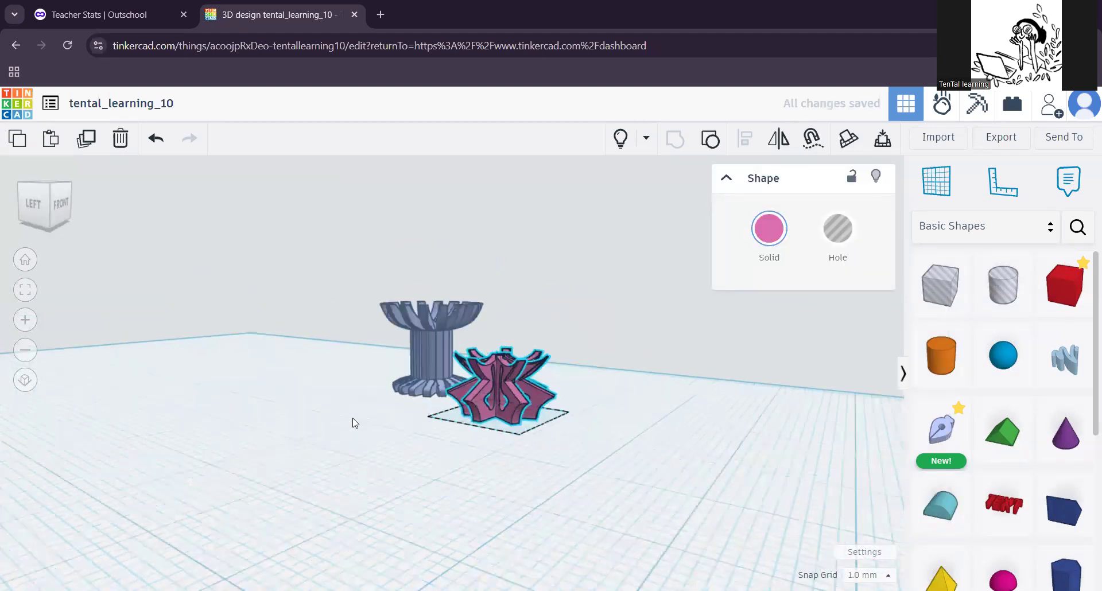
{"action": "middle_click_drag", "start_coordinate": [530, 367], "coordinate": [489, 462]}
{"action": "right_click_drag", "start_coordinate": [326, 470], "coordinate": [543, 542]}
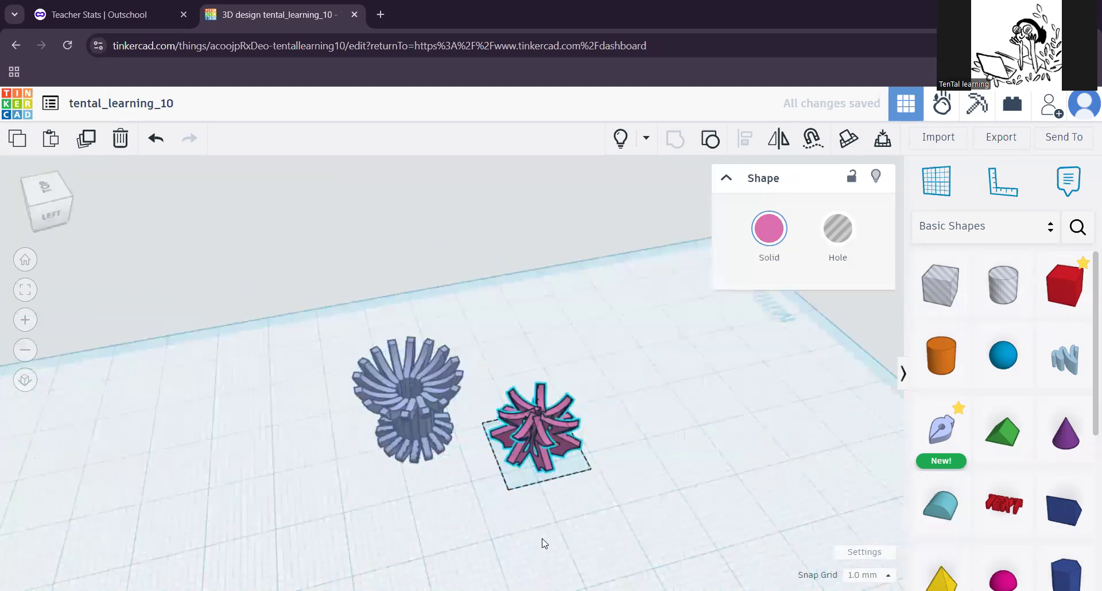
{"action": "scroll", "coordinate": [489, 496], "scroll_direction": "up", "scroll_amount": 2}
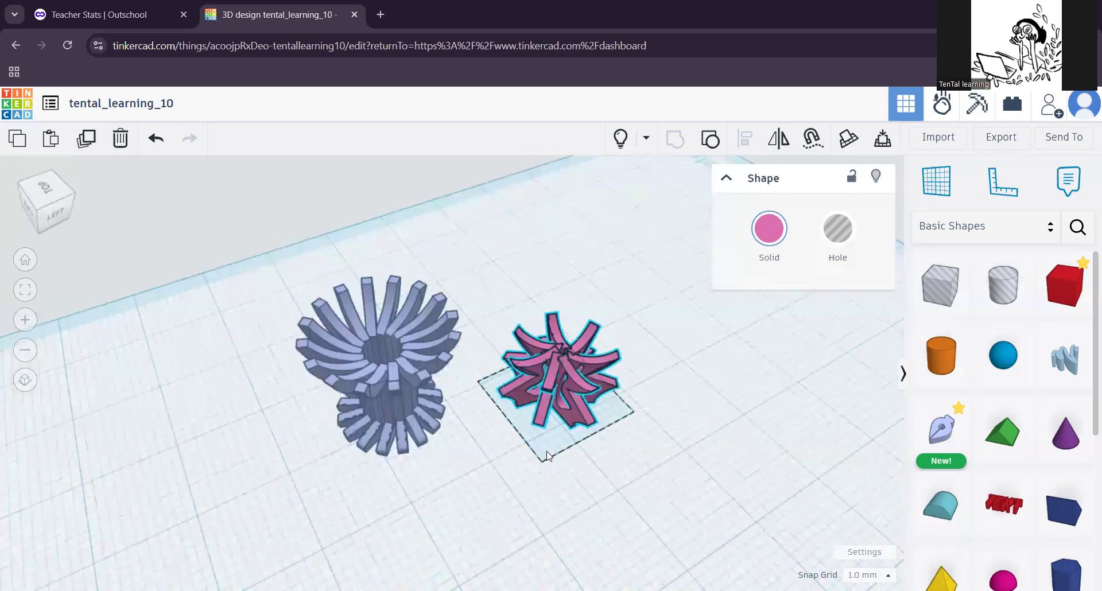
Step: Lift the pink radial shape off the workplane to about the level of the column's flared top
{"action": "right_click_drag", "start_coordinate": [550, 457], "coordinate": [561, 287]}
{"action": "left_click_drag", "start_coordinate": [560, 287], "coordinate": [566, 194]}
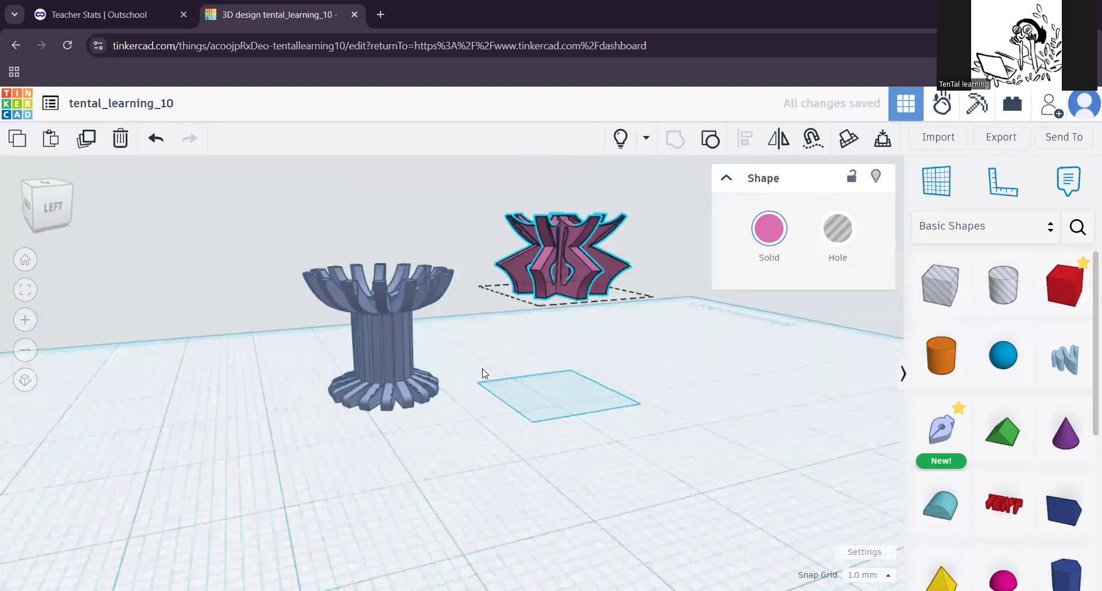
{"action": "middle_click_drag", "start_coordinate": [483, 369], "coordinate": [482, 375]}
{"action": "middle_click_drag", "start_coordinate": [487, 443], "coordinate": [482, 453]}
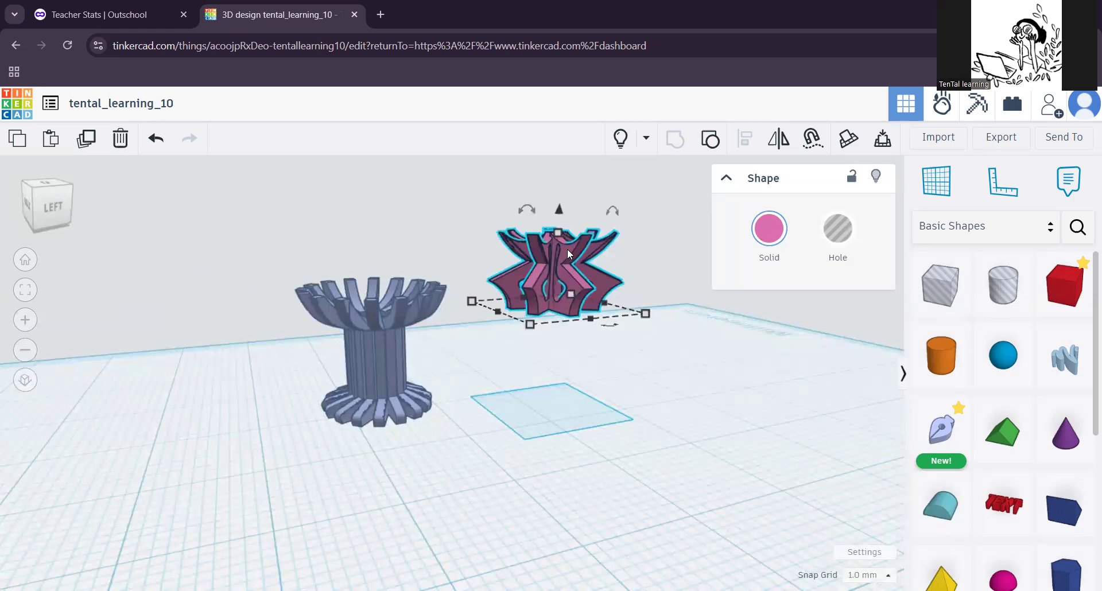
Step: Fine-tune the pink shape's elevation with small vertical nudges so its base is about level with the column's flared rim
{"action": "key", "text": "ctrl+Up"}
{"action": "key", "text": "ctrl+Up"}
{"action": "key", "text": "ctrl+Up"}
{"action": "key", "text": "ctrl+Up"}
{"action": "key", "text": "ctrl+Up"}
{"action": "key", "text": "ctrl+Up"}
{"action": "key", "text": "ctrl+Up"}
{"action": "key", "text": "ctrl+Up"}
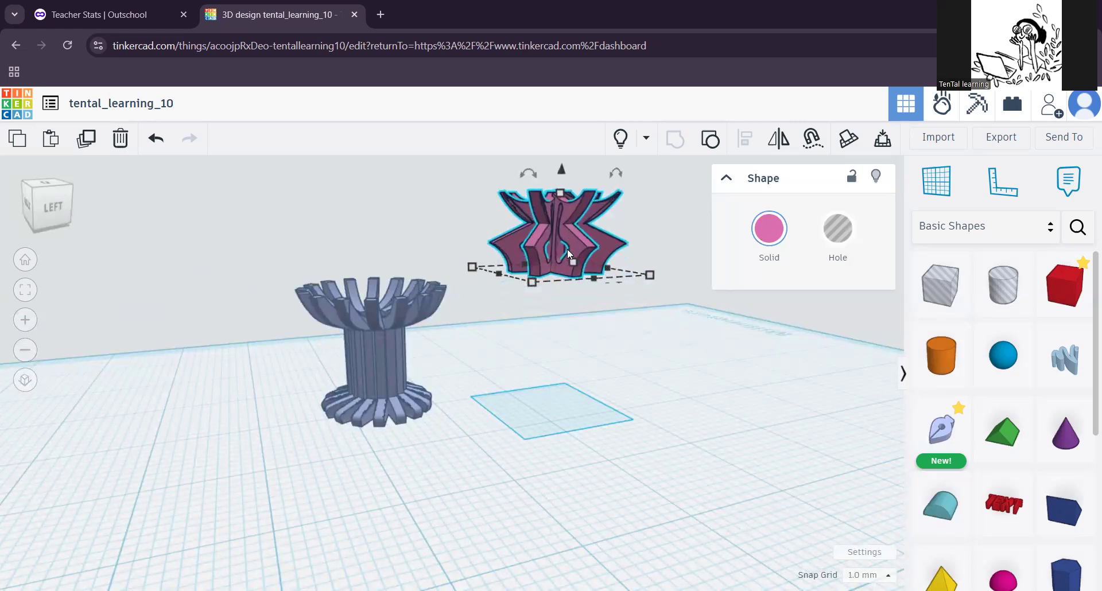
{"action": "key", "text": "ctrl+Down"}
{"action": "key", "text": "ctrl+Down"}
{"action": "key", "text": "ctrl+Down"}
{"action": "key", "text": "ctrl+Down"}
{"action": "key", "text": "ctrl+Down"}
{"action": "key", "text": "ctrl+Down"}
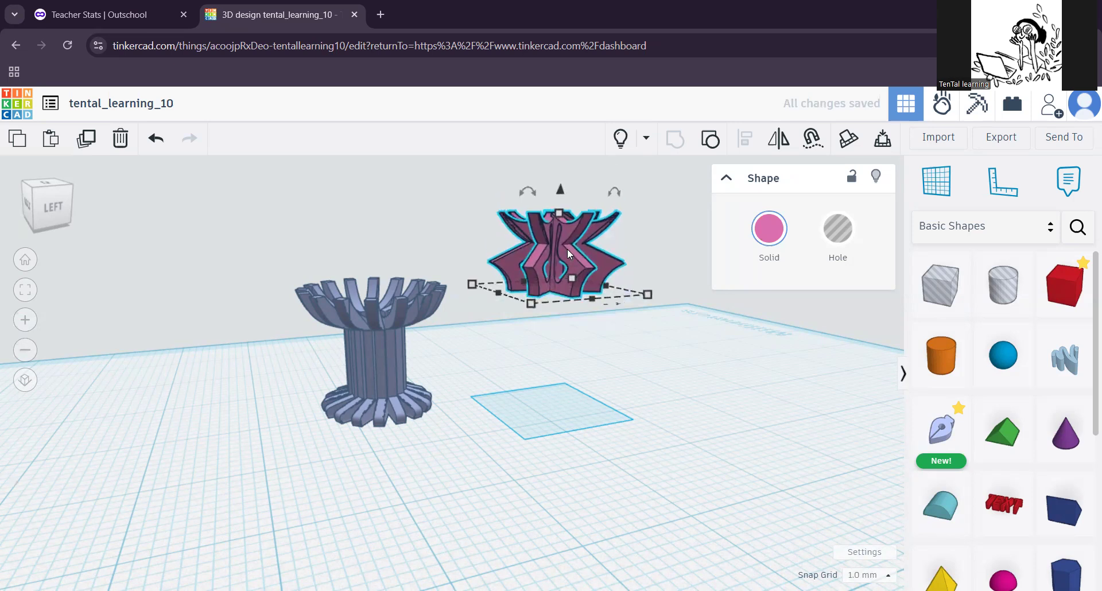
{"action": "key", "text": "ctrl+Down"}
{"action": "key", "text": "ctrl+Down"}
{"action": "key", "text": "ctrl+Down"}
{"action": "key", "text": "ctrl+Down"}
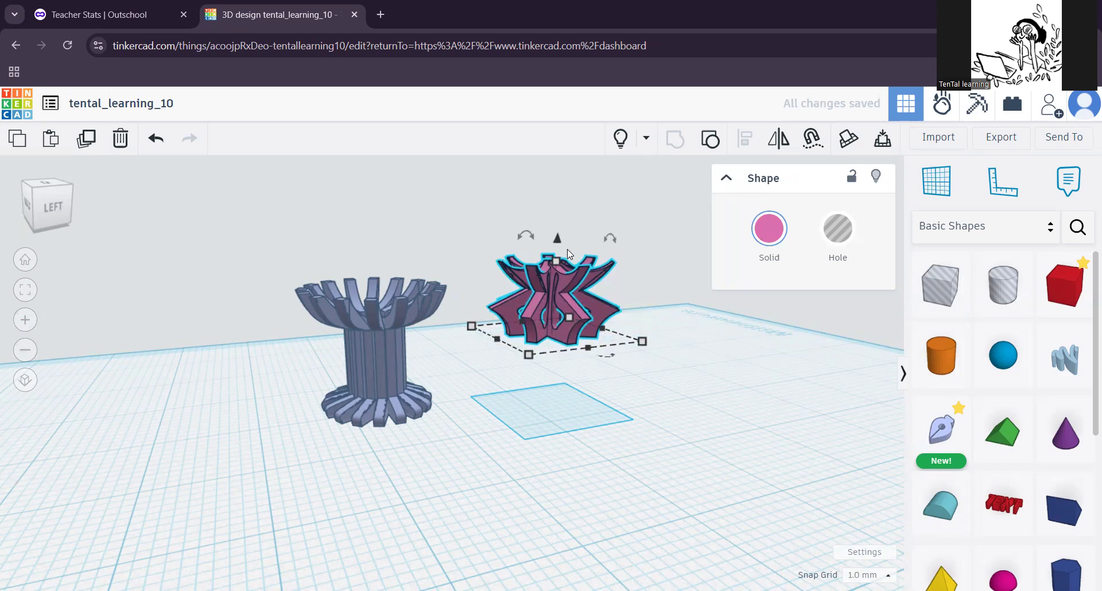
{"action": "key", "text": "ctrl+Down"}
{"action": "key", "text": "ctrl+Down"}
{"action": "key", "text": "ctrl+Down"}
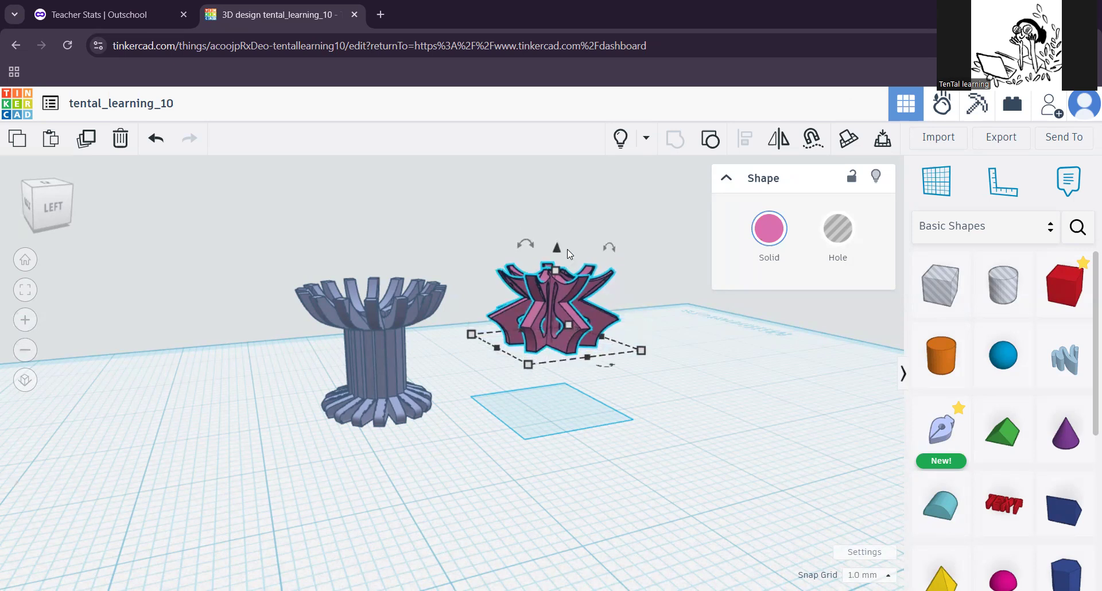
{"action": "key", "text": "ctrl+Up"}
{"action": "key", "text": "ctrl+Up"}
{"action": "key", "text": "ctrl+Up"}
{"action": "key", "text": "ctrl+Up"}
{"action": "key", "text": "ctrl+Up"}
{"action": "key", "text": "ctrl+Up"}
{"action": "key", "text": "ctrl+Up"}
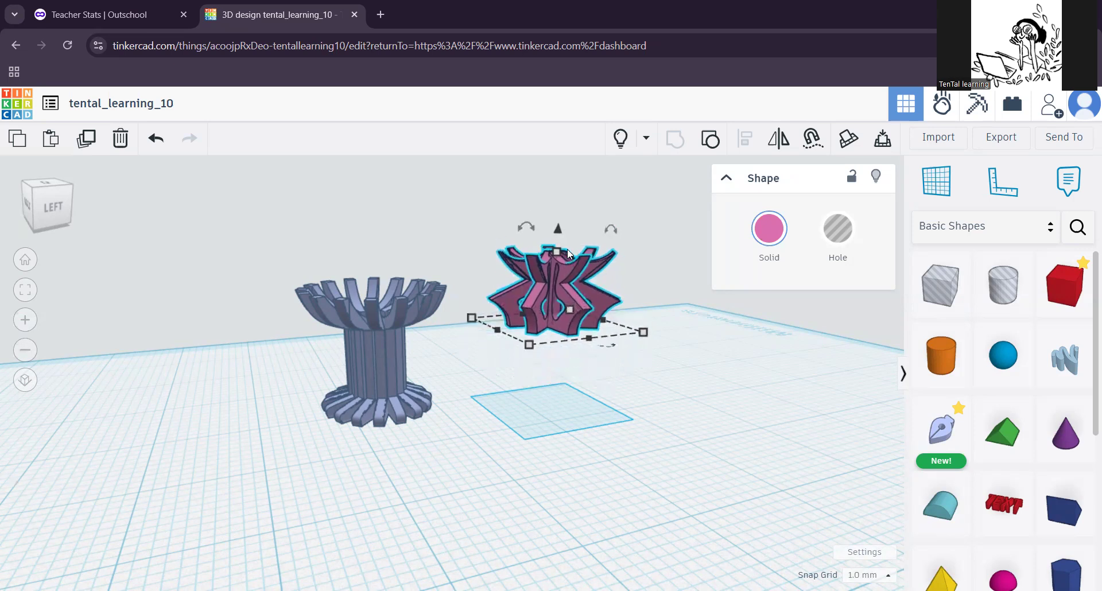
{"action": "key", "text": "ctrl+Down"}
{"action": "key", "text": "ctrl+Up"}
{"action": "key", "text": "ctrl+Down"}
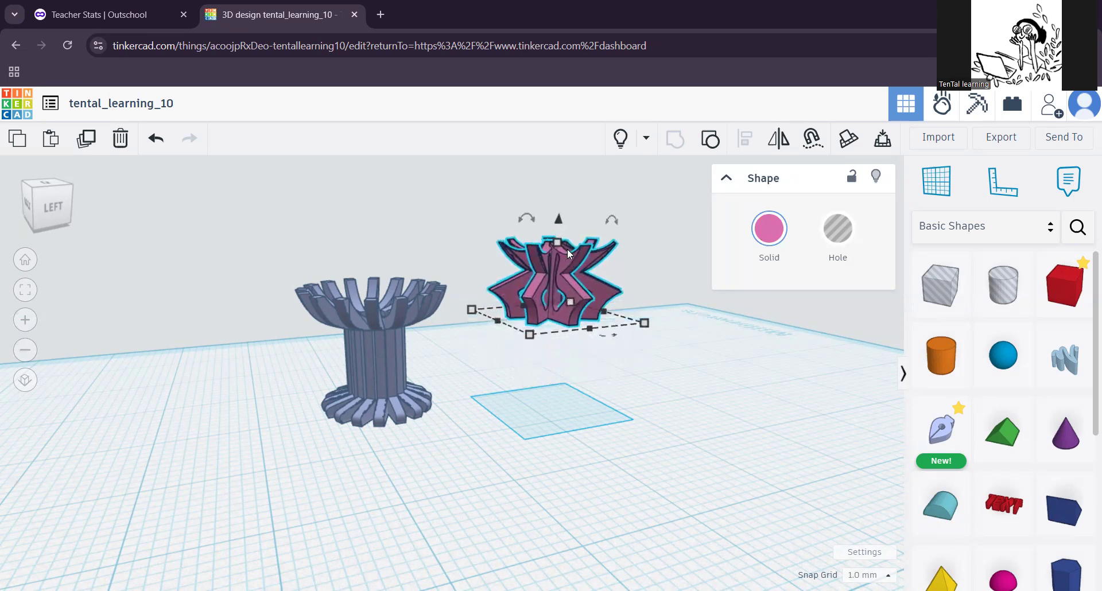
Step: Move the raised pink shape over the blue column so it nests in the column's flared top
{"action": "right_click_drag", "start_coordinate": [496, 394], "coordinate": [547, 414]}
{"action": "left_click_drag", "start_coordinate": [547, 415], "coordinate": [359, 402]}
{"action": "right_click_drag", "start_coordinate": [514, 415], "coordinate": [519, 406]}
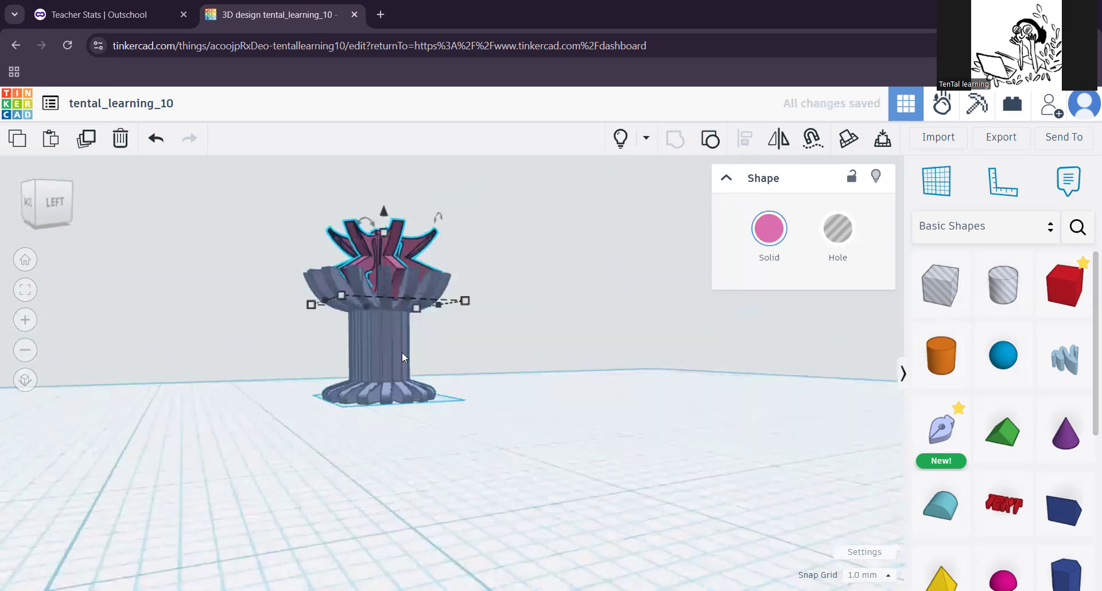
Step: Recolour the blue column with a custom deep magenta, picking a pink-purple hue and a darker, more saturated shade
{"action": "left_click", "coordinate": [358, 359]}
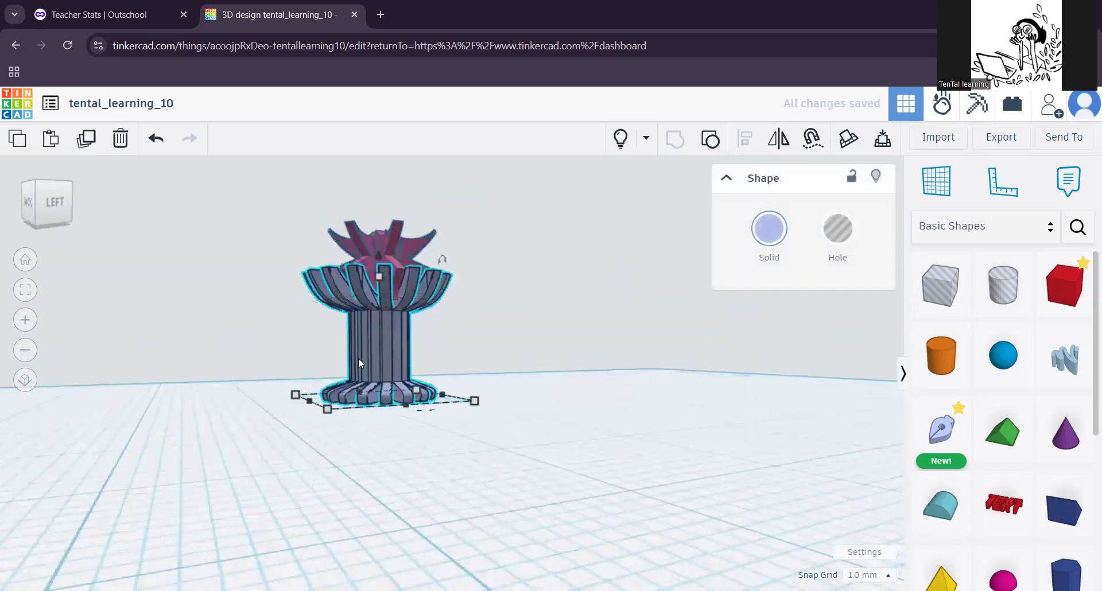
{"action": "left_click", "coordinate": [769, 228]}
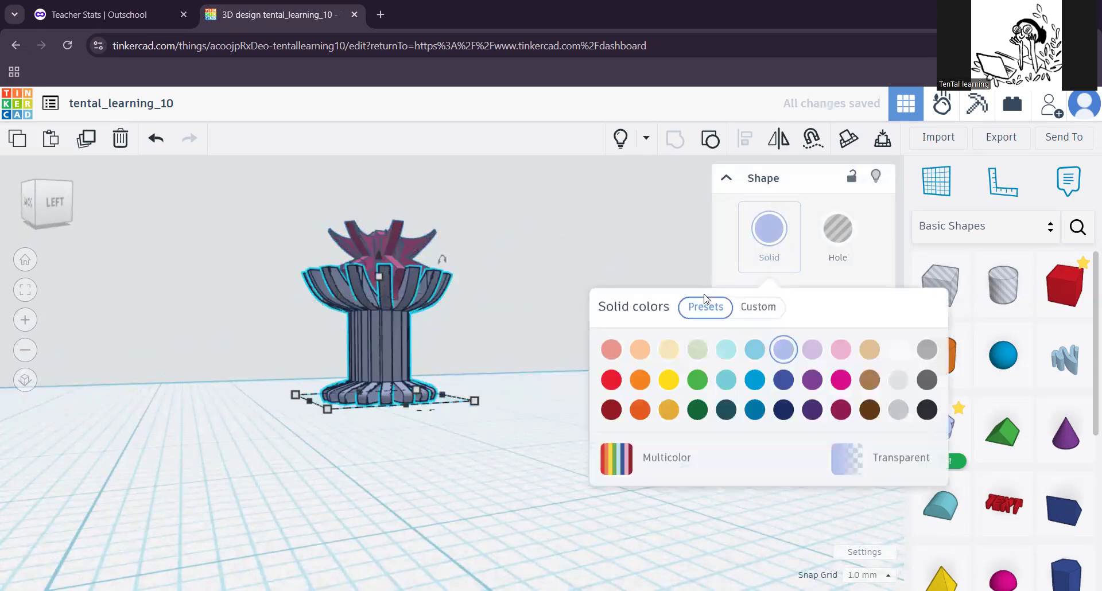
{"action": "left_click", "coordinate": [760, 308]}
{"action": "left_click", "coordinate": [622, 386]}
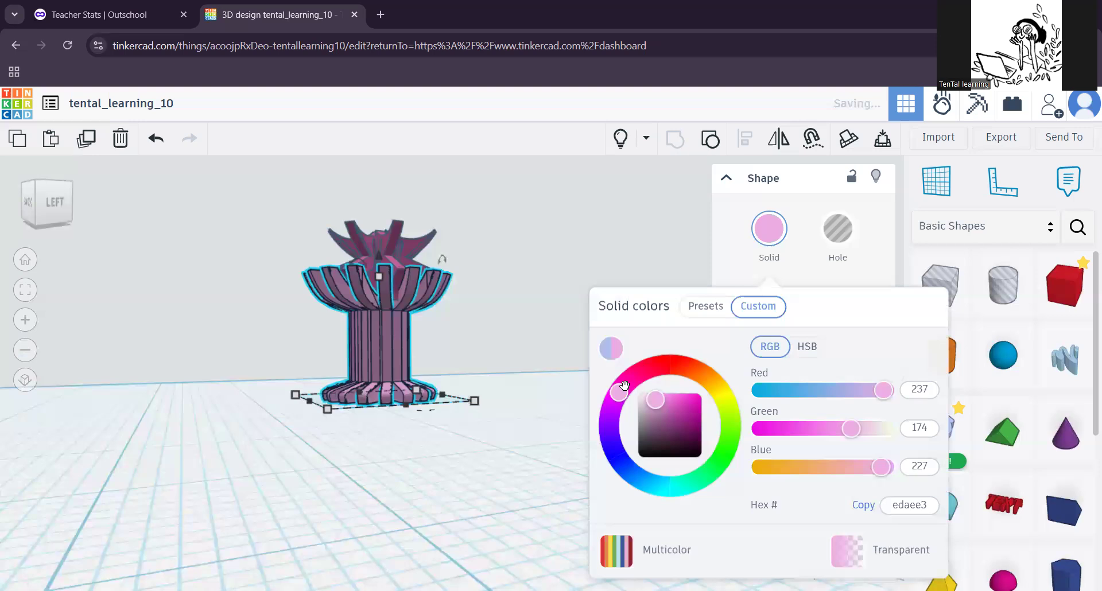
{"action": "left_click", "coordinate": [680, 409]}
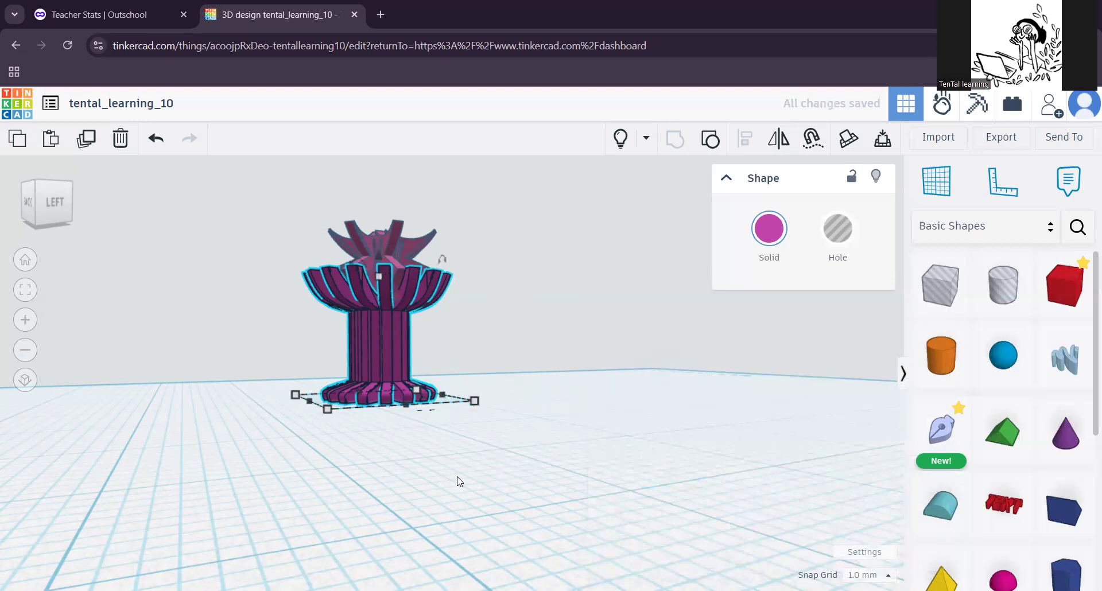
Step: Place a basic sphere on the workplane beside the magenta column
{"action": "scroll", "coordinate": [455, 479], "scroll_direction": "up", "scroll_amount": 3}
{"action": "middle_click_drag", "start_coordinate": [524, 515], "coordinate": [507, 537]}
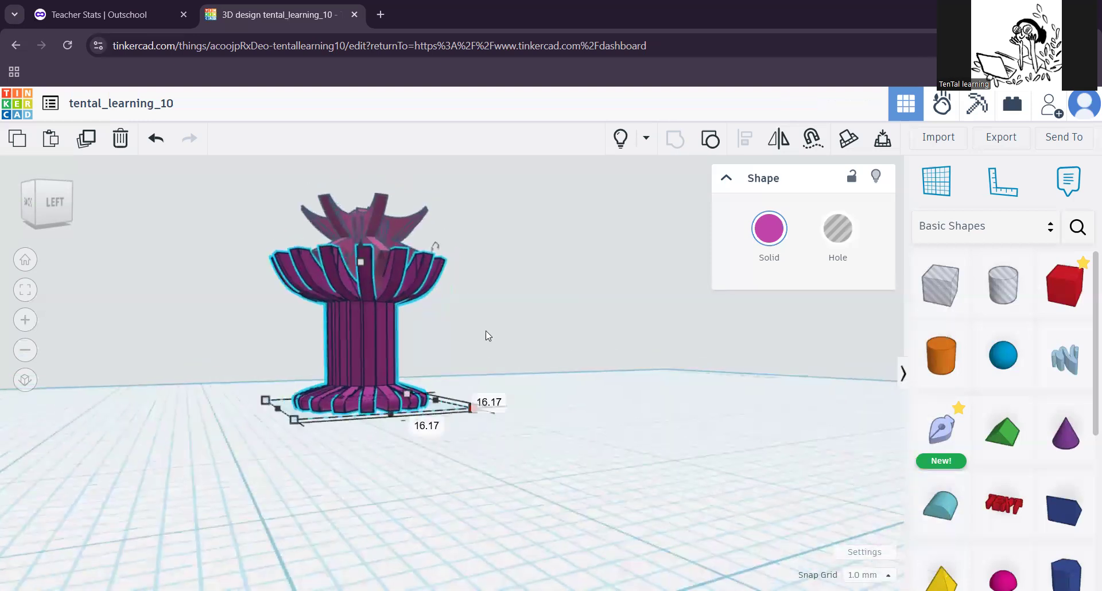
{"action": "left_click", "coordinate": [24, 290]}
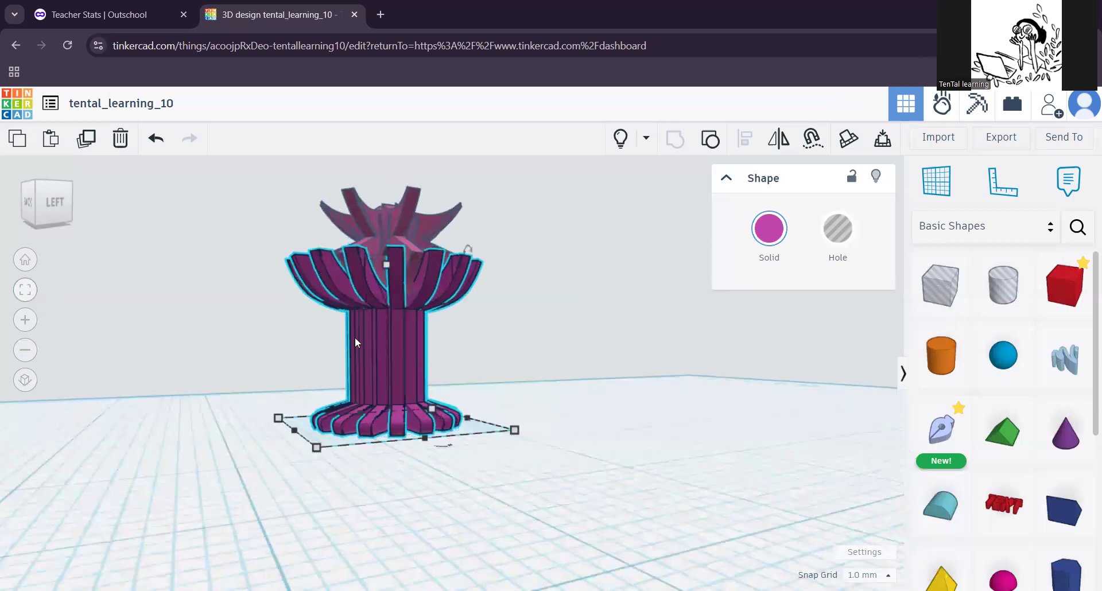
{"action": "right_click_drag", "start_coordinate": [416, 435], "coordinate": [501, 338]}
{"action": "middle_click_drag", "start_coordinate": [501, 335], "coordinate": [515, 508]}
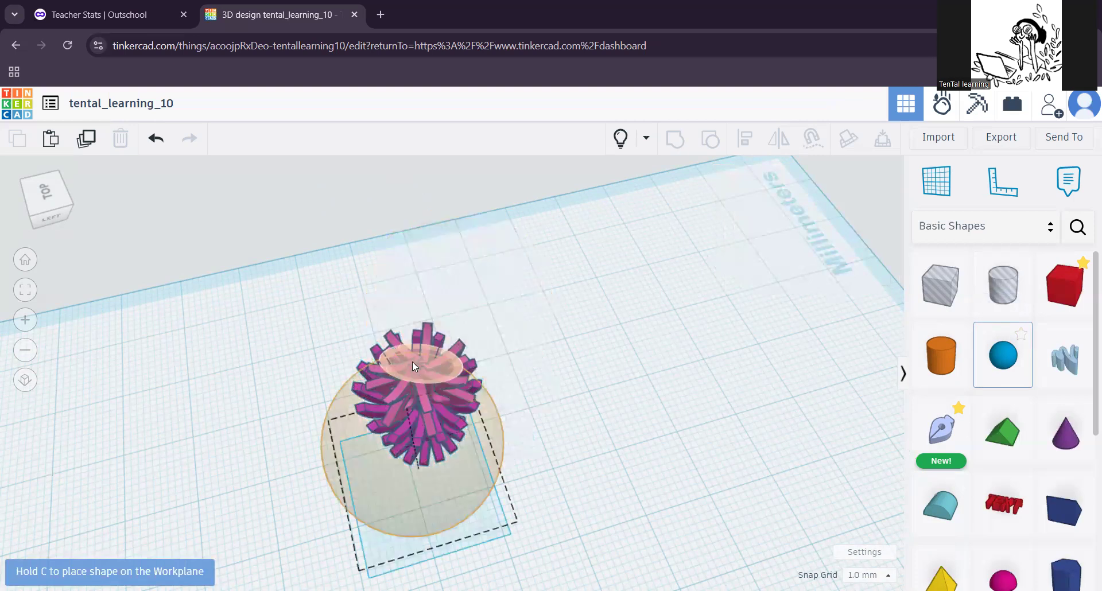
{"action": "left_click", "coordinate": [591, 431]}
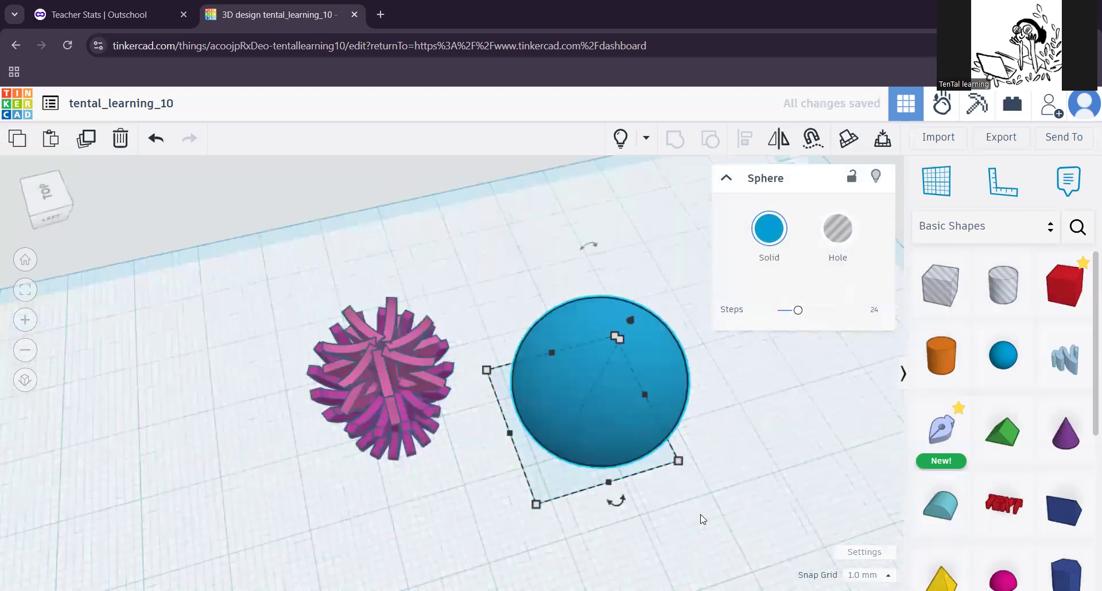
Step: Shrink the sphere to a 4 mm footprint and raise it 21 mm above the workplane next to the column
{"action": "left_click_drag", "start_coordinate": [641, 457], "coordinate": [528, 435]}
{"action": "right_click_drag", "start_coordinate": [530, 520], "coordinate": [498, 408]}
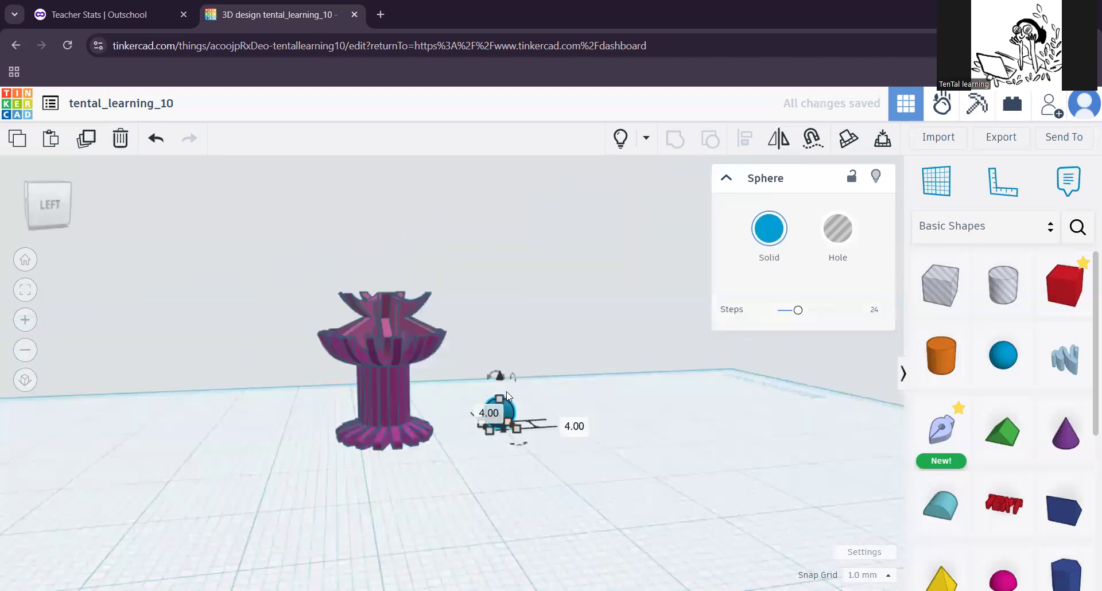
{"action": "left_click_drag", "start_coordinate": [499, 376], "coordinate": [497, 224]}
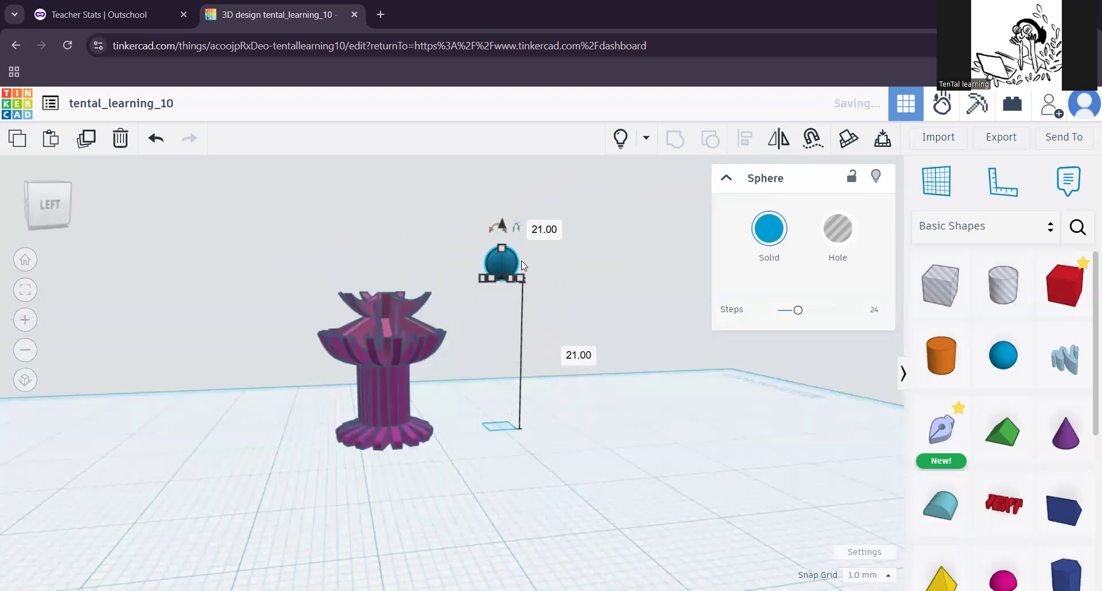
Step: Recolour the raised sphere with the dark magenta preset after trying the bright orange and bright magenta ones
{"action": "left_click", "coordinate": [769, 229]}
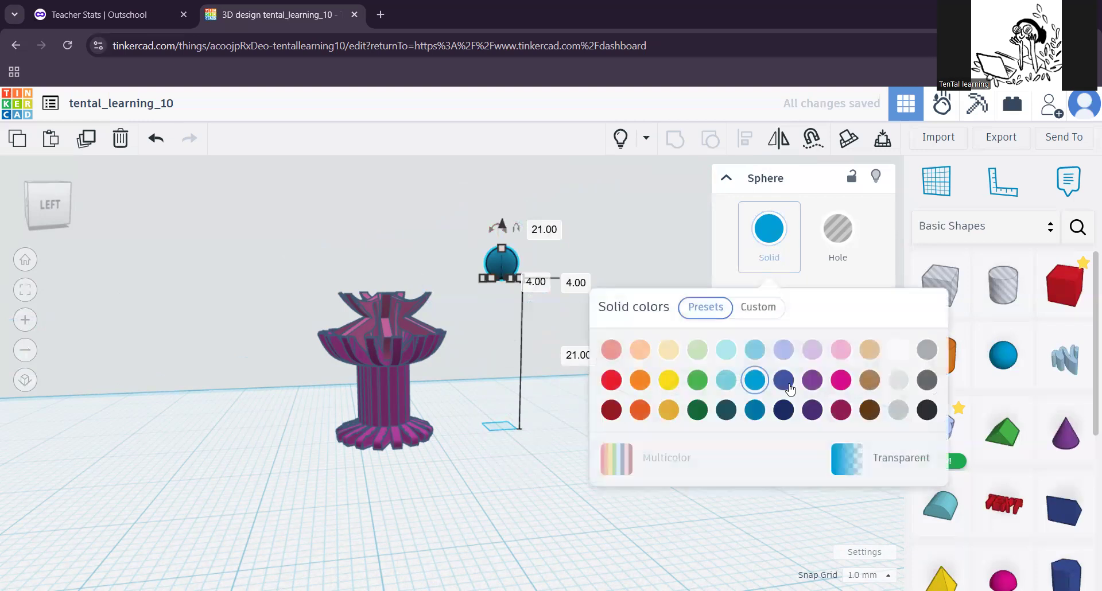
{"action": "left_click", "coordinate": [640, 379]}
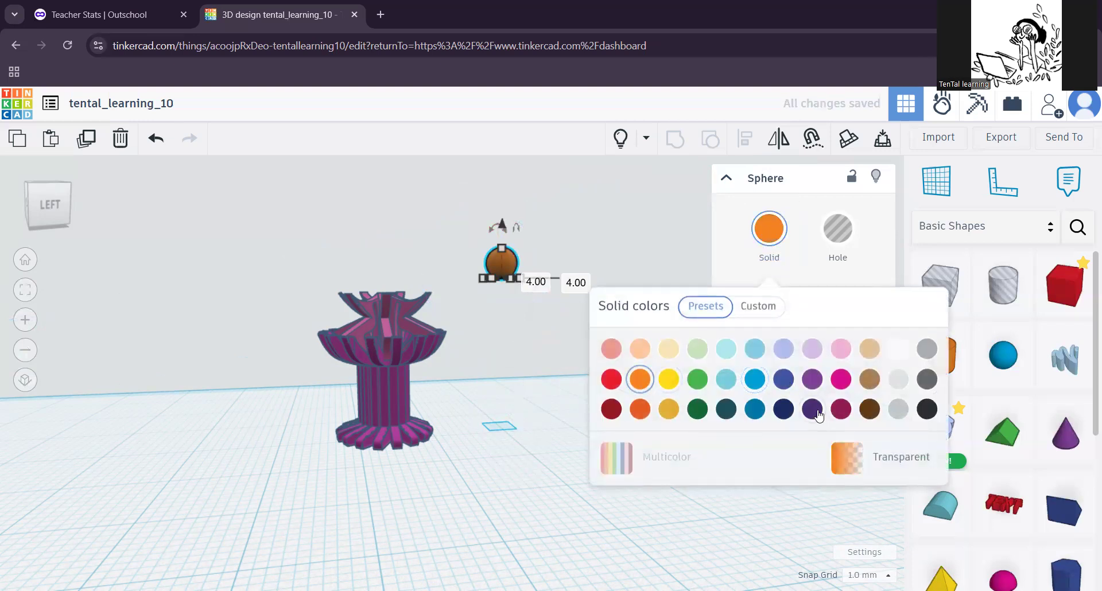
{"action": "left_click", "coordinate": [841, 380]}
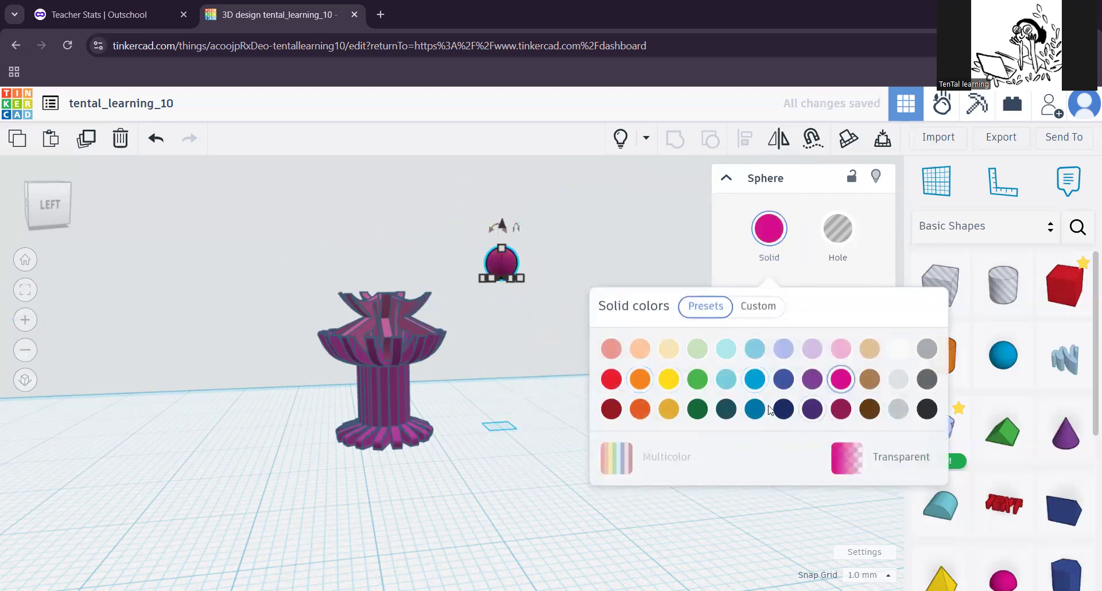
{"action": "left_click", "coordinate": [839, 410]}
{"action": "middle_click_drag", "start_coordinate": [475, 370], "coordinate": [489, 487]}
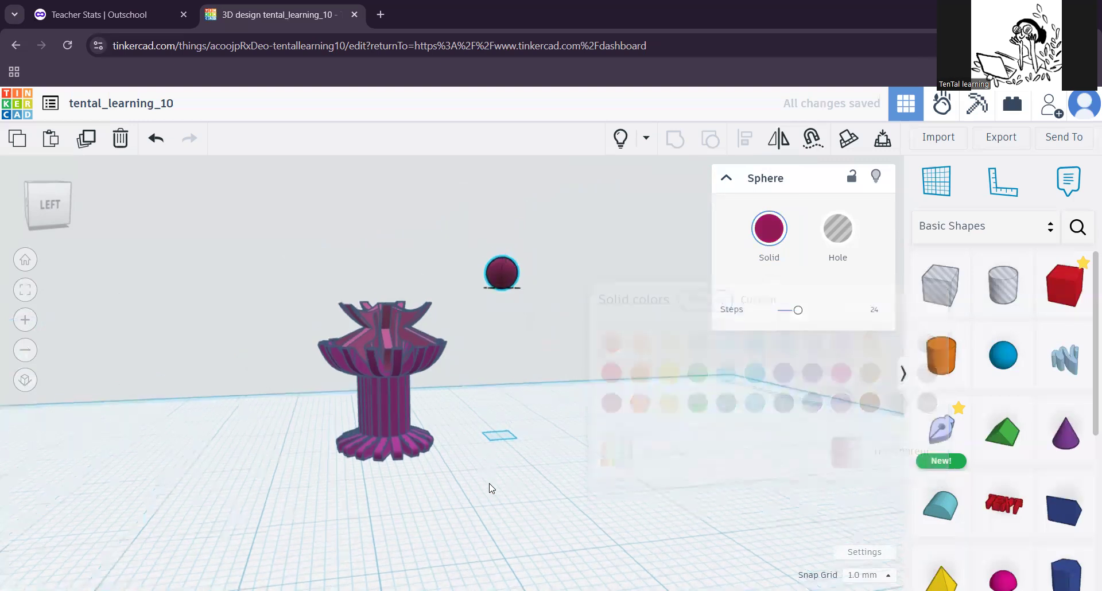
{"action": "left_click", "coordinate": [512, 294]}
{"action": "middle_click_drag", "start_coordinate": [518, 351], "coordinate": [544, 450]}
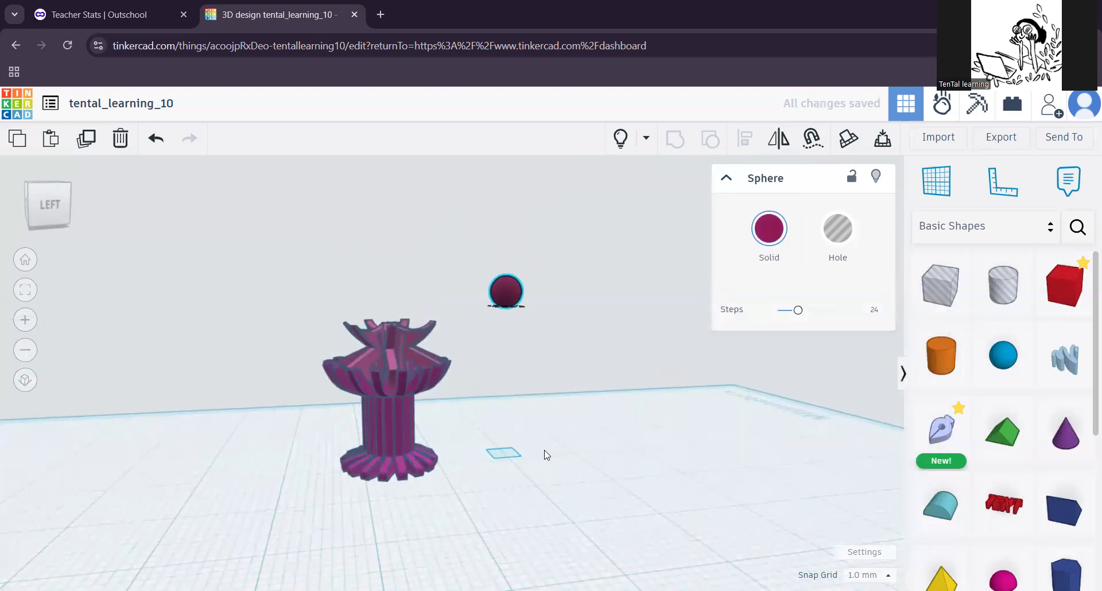
Step: Inspect how the pink ring sits over the magenta column from above and from the side
{"action": "left_click", "coordinate": [395, 347]}
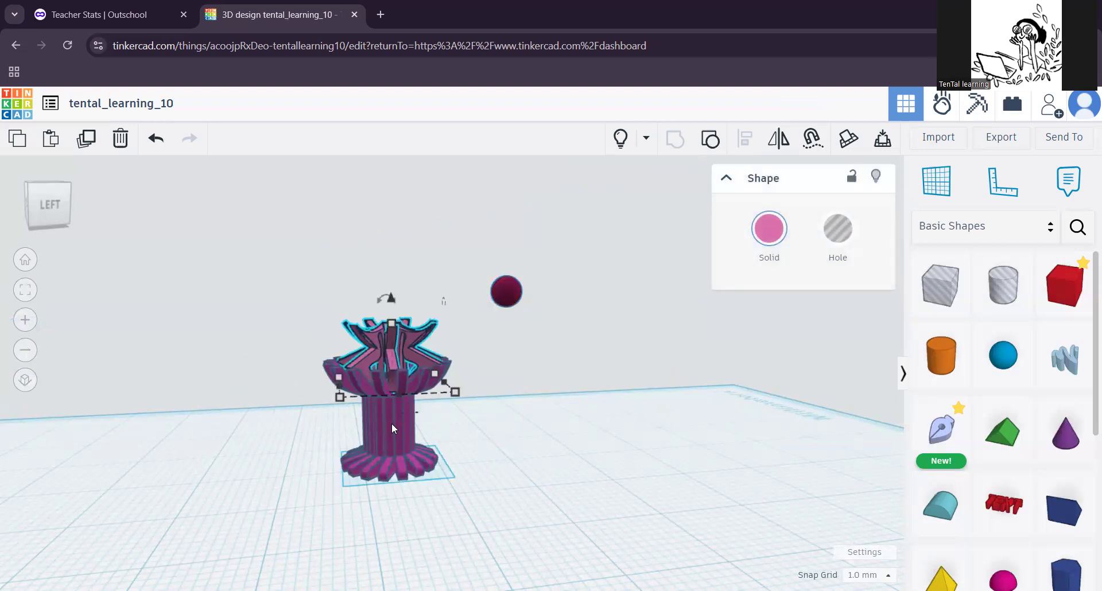
{"action": "left_click", "coordinate": [45, 194]}
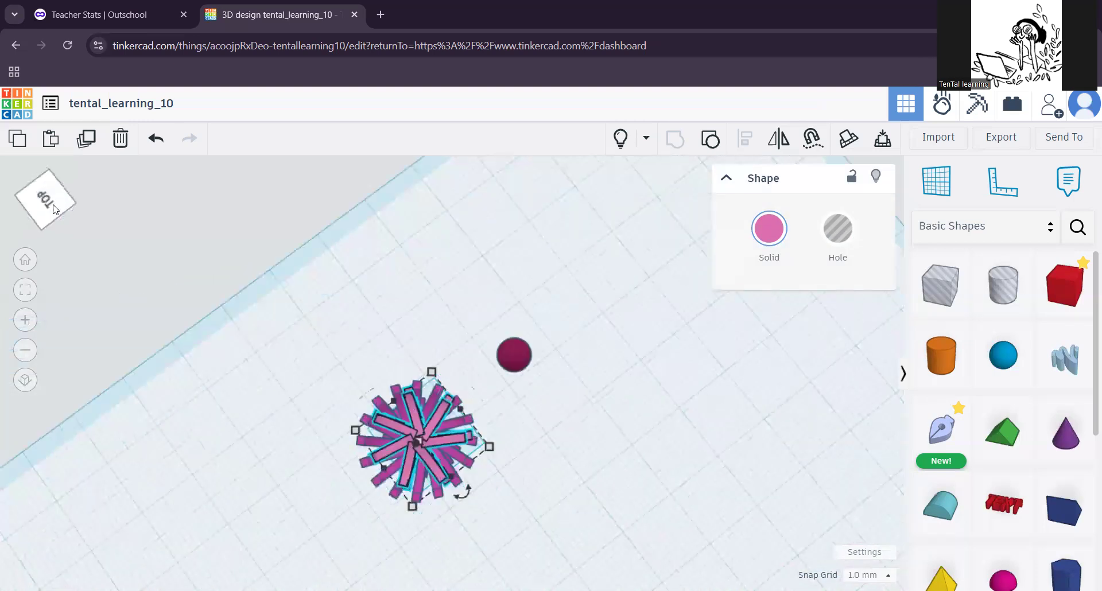
{"action": "left_click", "coordinate": [48, 204]}
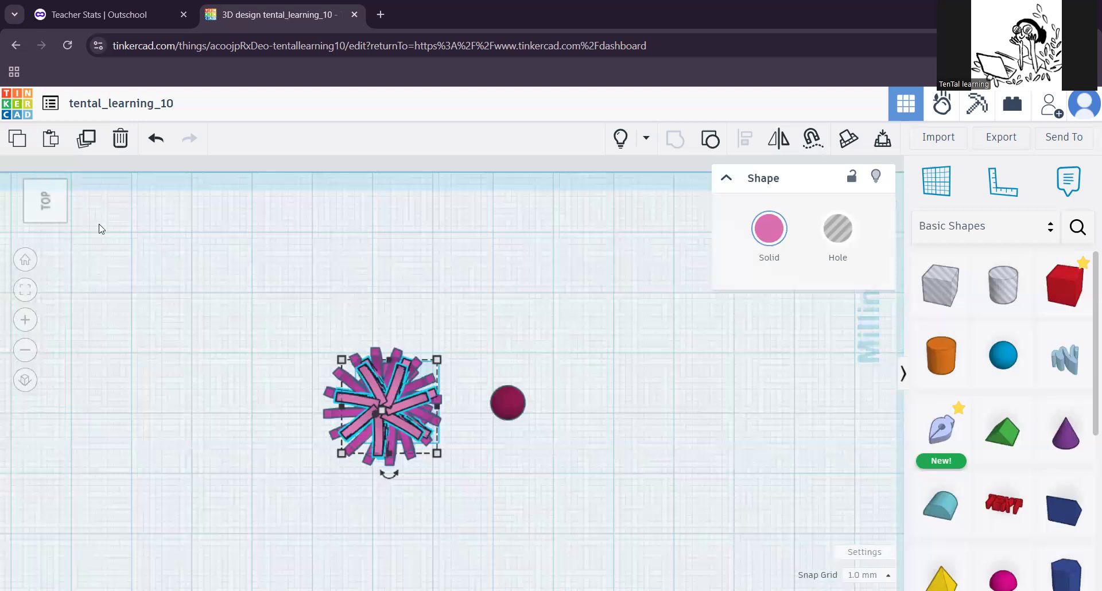
{"action": "left_click_drag", "start_coordinate": [398, 520], "coordinate": [419, 442]}
{"action": "right_click_drag", "start_coordinate": [482, 443], "coordinate": [387, 343]}
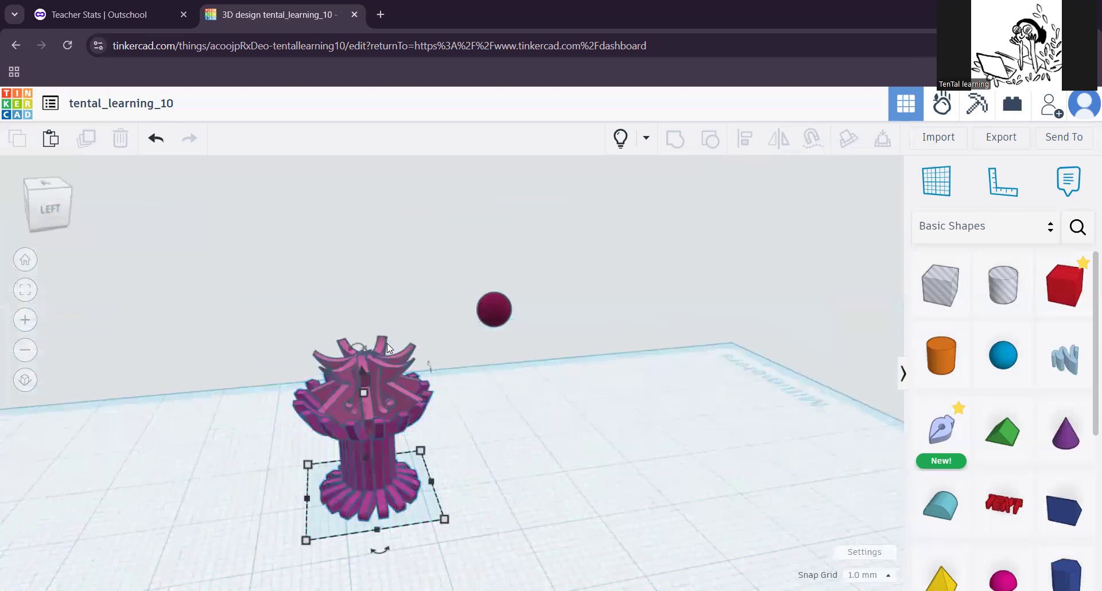
{"action": "left_click", "coordinate": [371, 463]}
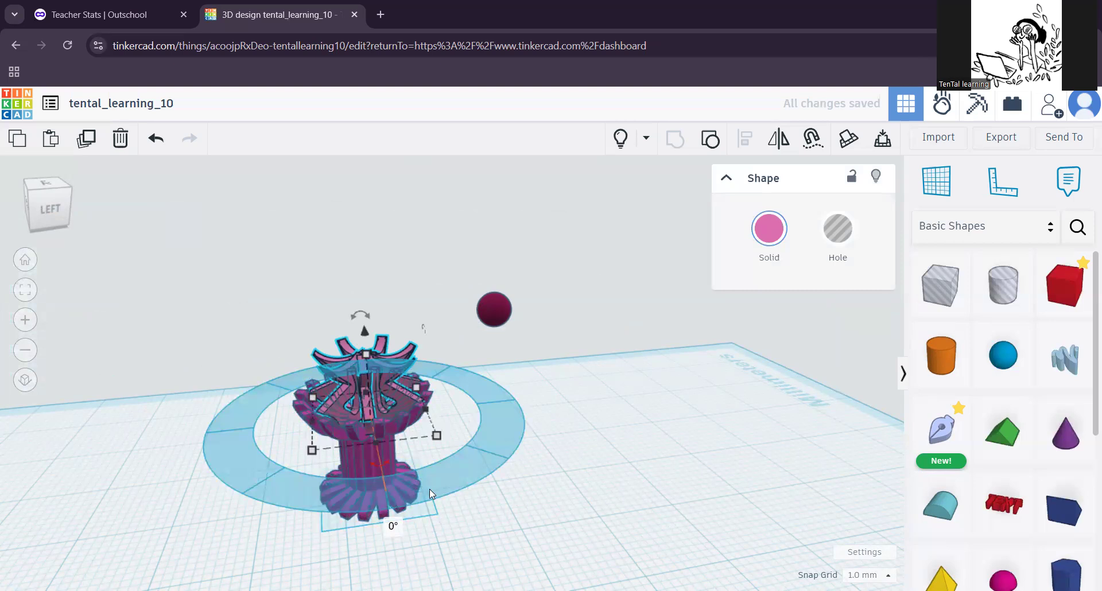
{"action": "left_click", "coordinate": [490, 511]}
Step: Align the pink ring and the magenta column on their centres in both horizontal directions
{"action": "left_click", "coordinate": [376, 381]}
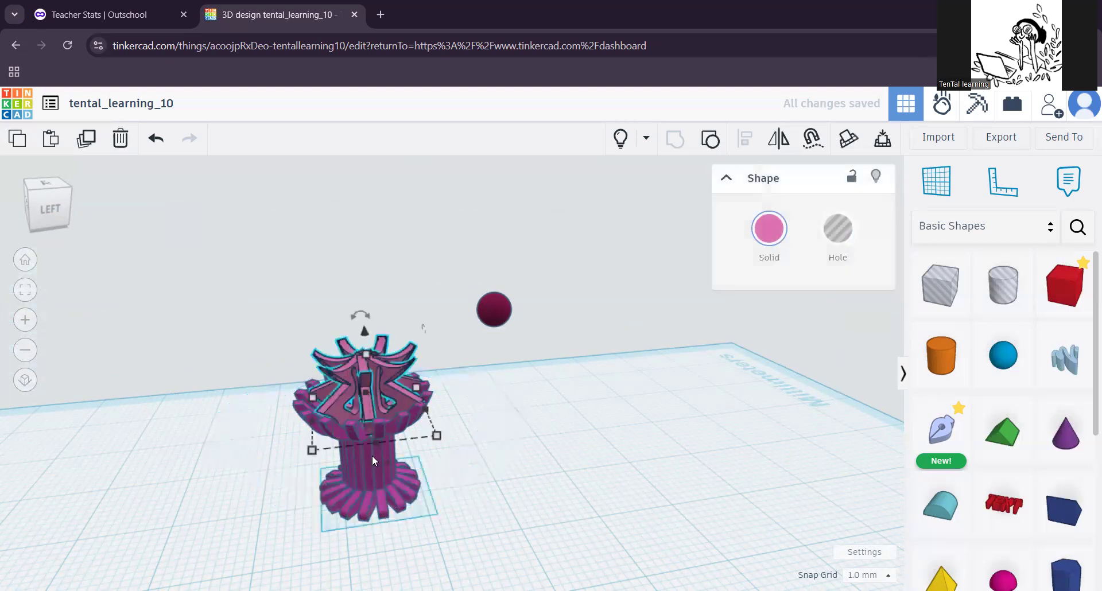
{"action": "left_click", "coordinate": [372, 456], "text": "shift"}
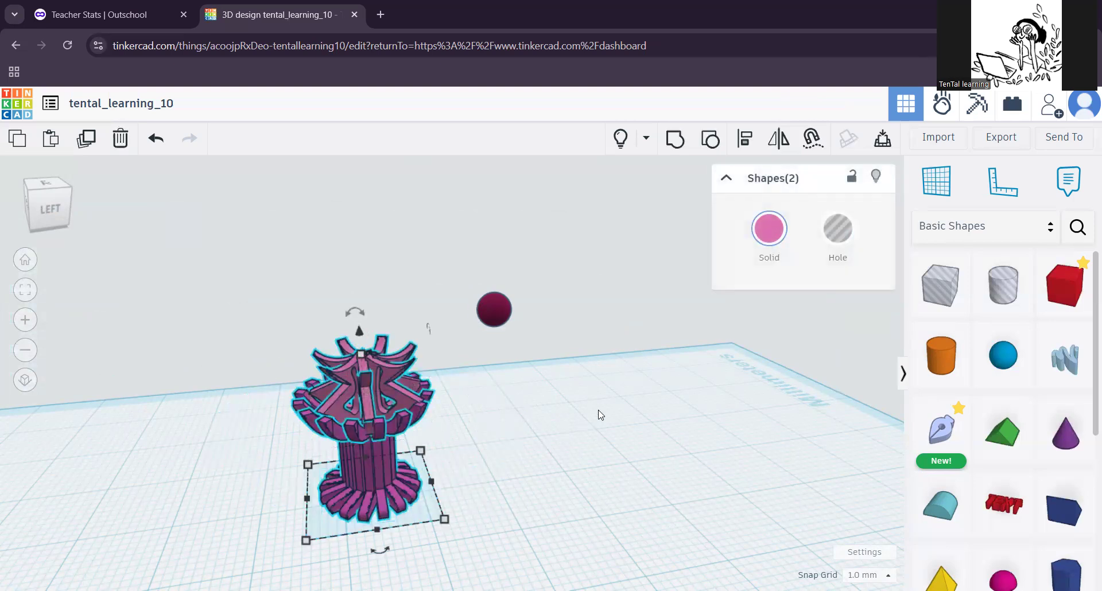
{"action": "left_click", "coordinate": [745, 139]}
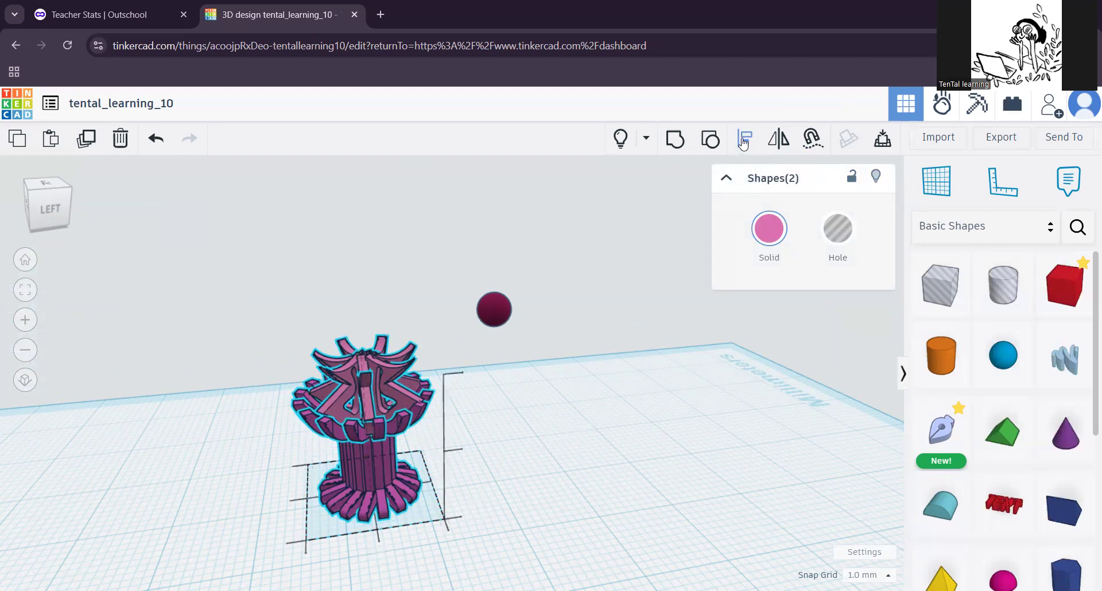
{"action": "right_click_drag", "start_coordinate": [449, 562], "coordinate": [376, 495]}
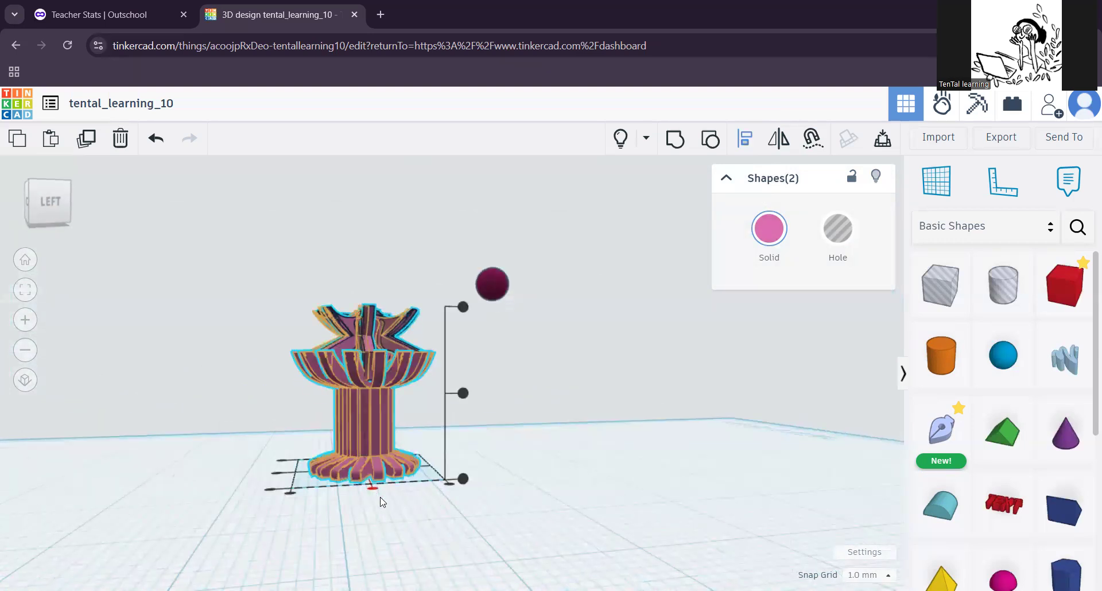
{"action": "right_click_drag", "start_coordinate": [400, 510], "coordinate": [401, 538]}
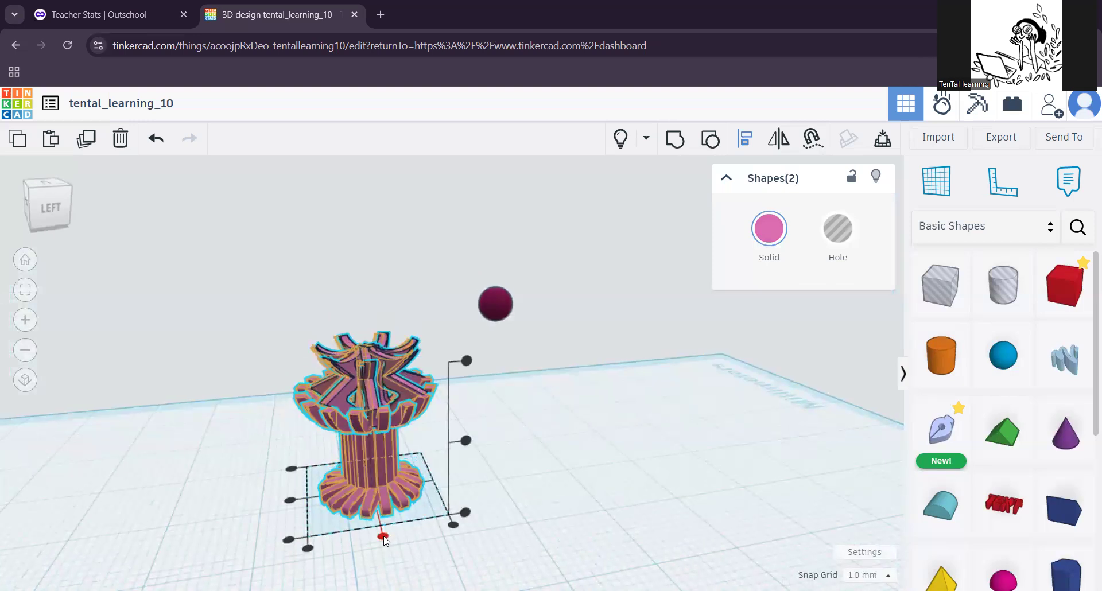
{"action": "left_click", "coordinate": [384, 537]}
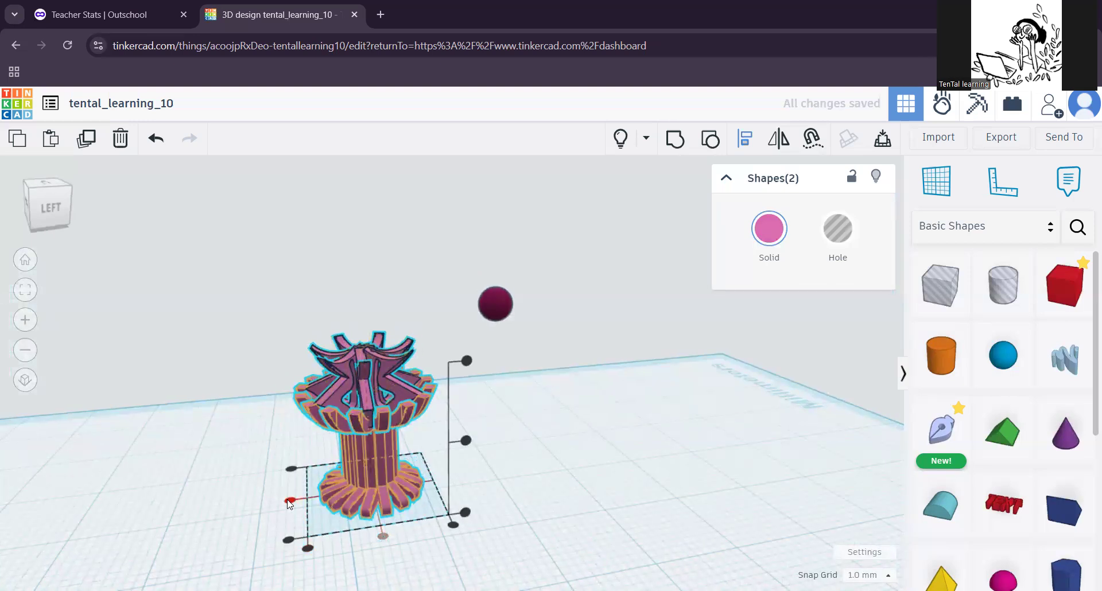
{"action": "left_click", "coordinate": [290, 500]}
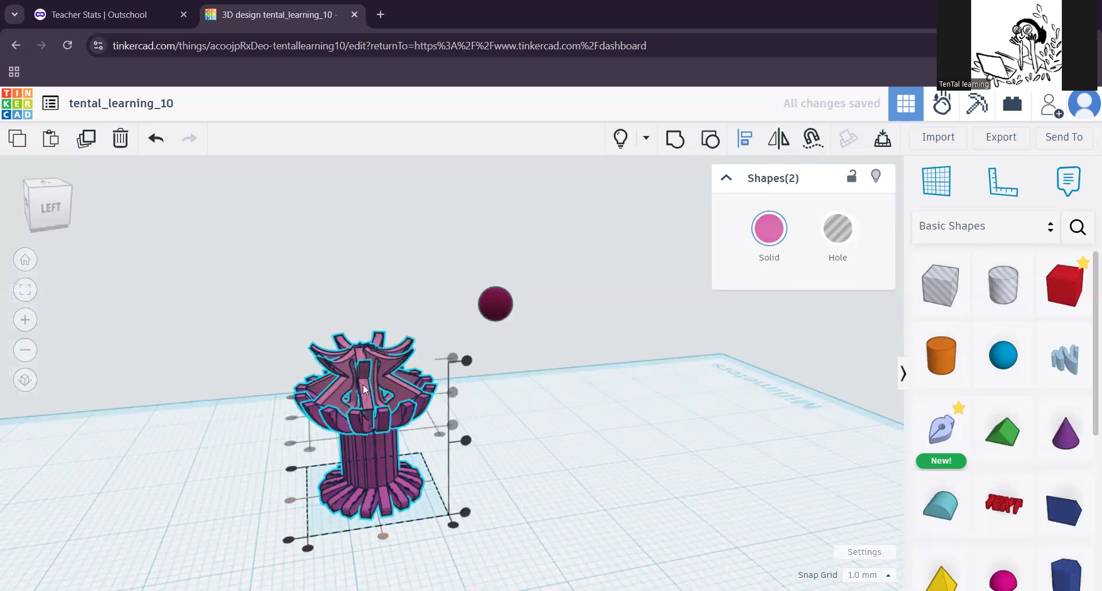
{"action": "left_click", "coordinate": [557, 456]}
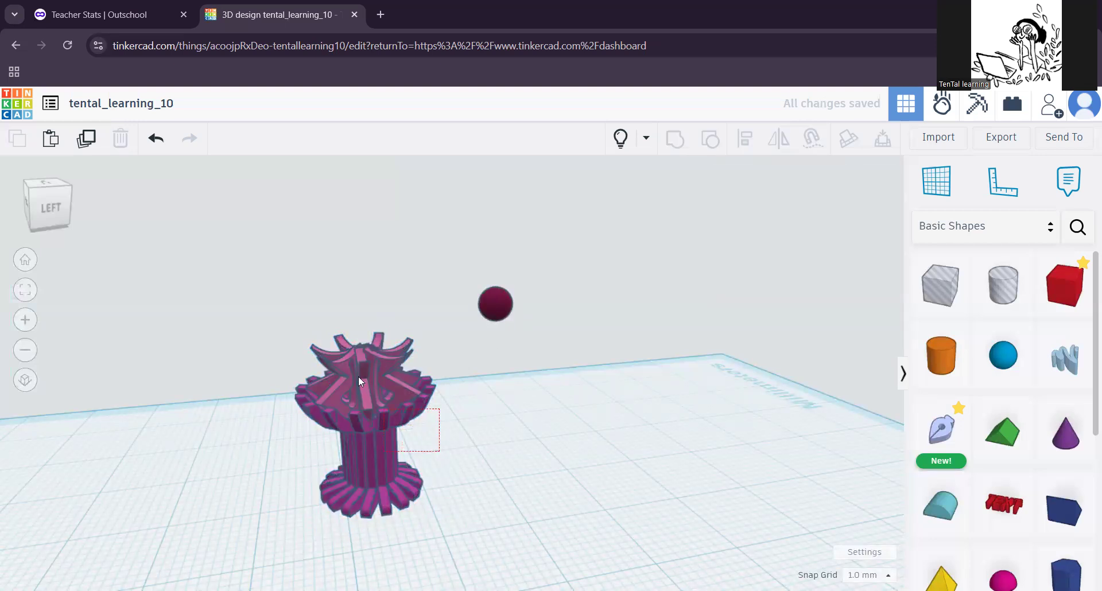
Step: Group the pink ring with the magenta column and set the group to Multicolor
{"action": "left_click", "coordinate": [367, 395]}
{"action": "left_click", "coordinate": [465, 440]}
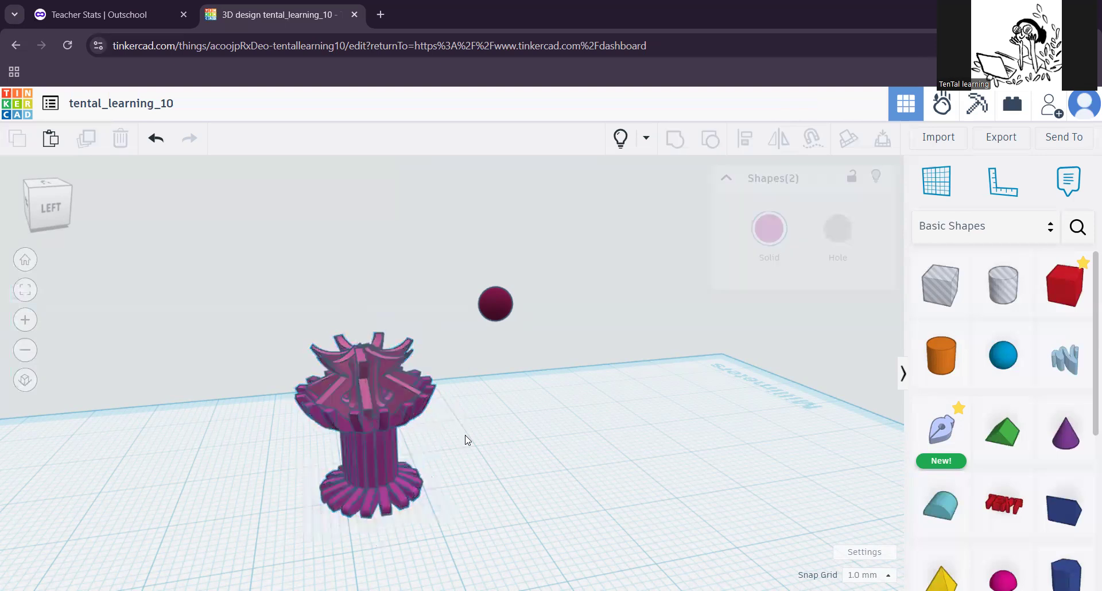
{"action": "left_click", "coordinate": [352, 377]}
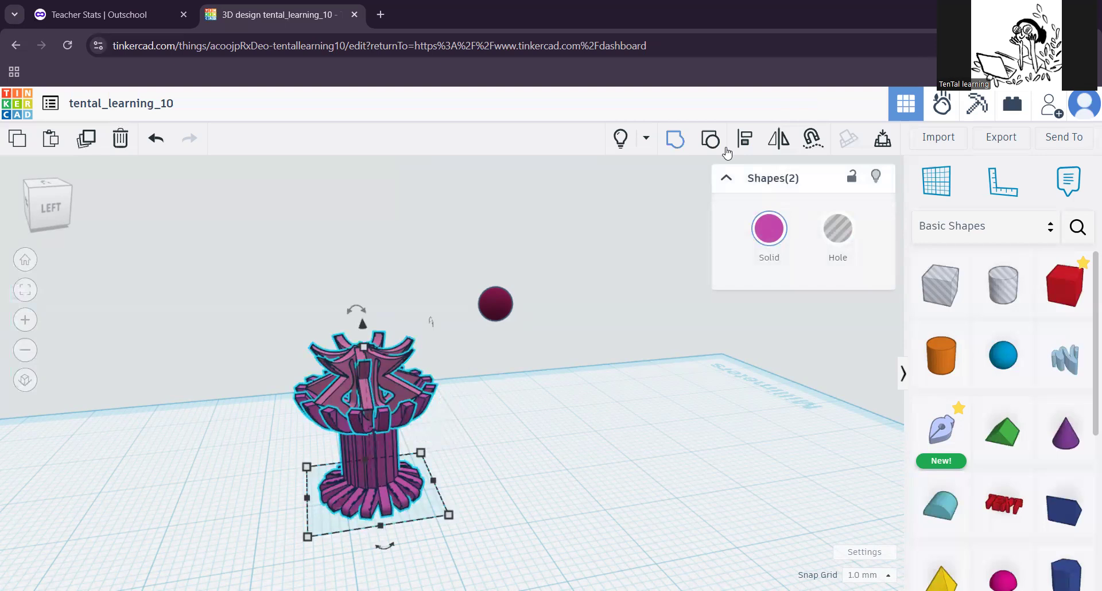
{"action": "key", "text": "ctrl+g"}
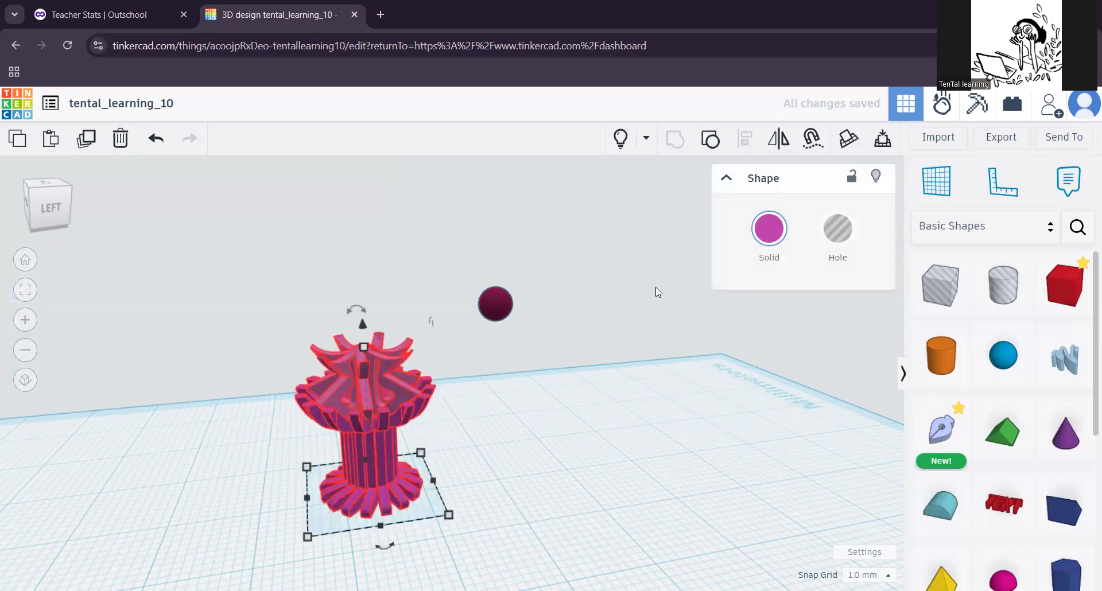
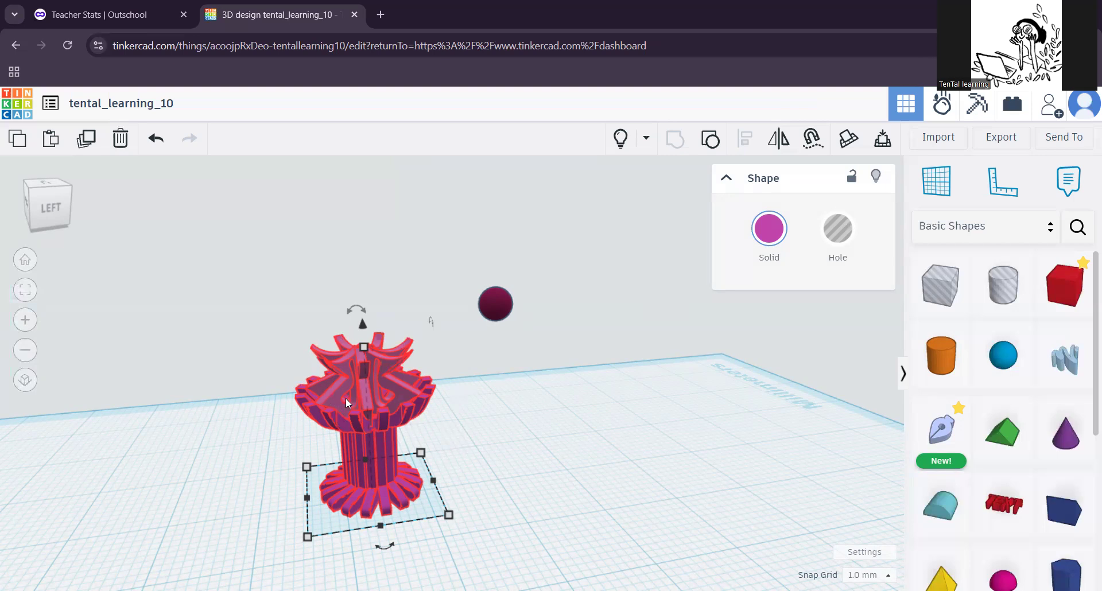
{"action": "left_click", "coordinate": [769, 232]}
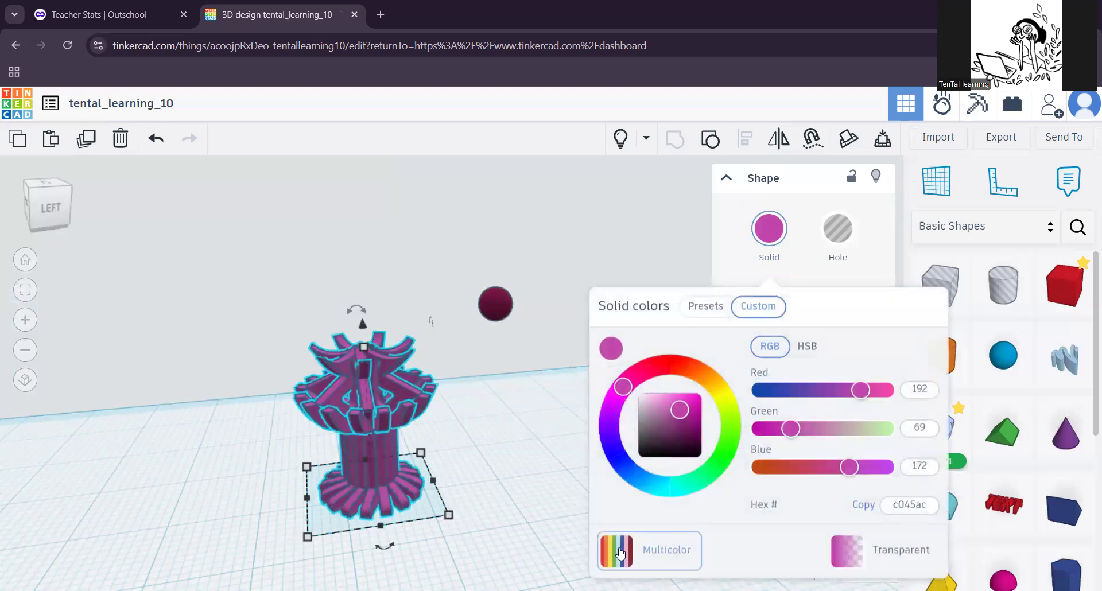
{"action": "left_click", "coordinate": [619, 551]}
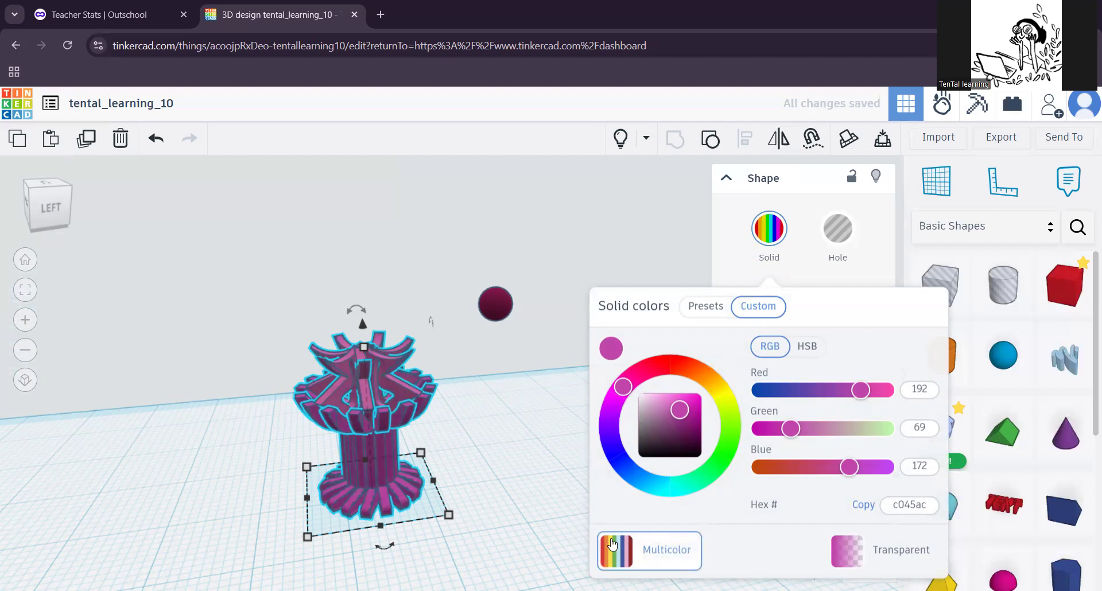
{"action": "left_click", "coordinate": [467, 458]}
Step: Move the dark magenta sphere onto the top of the grouped column and lower it by 1 mm
{"action": "middle_click_drag", "start_coordinate": [400, 397], "coordinate": [547, 478]}
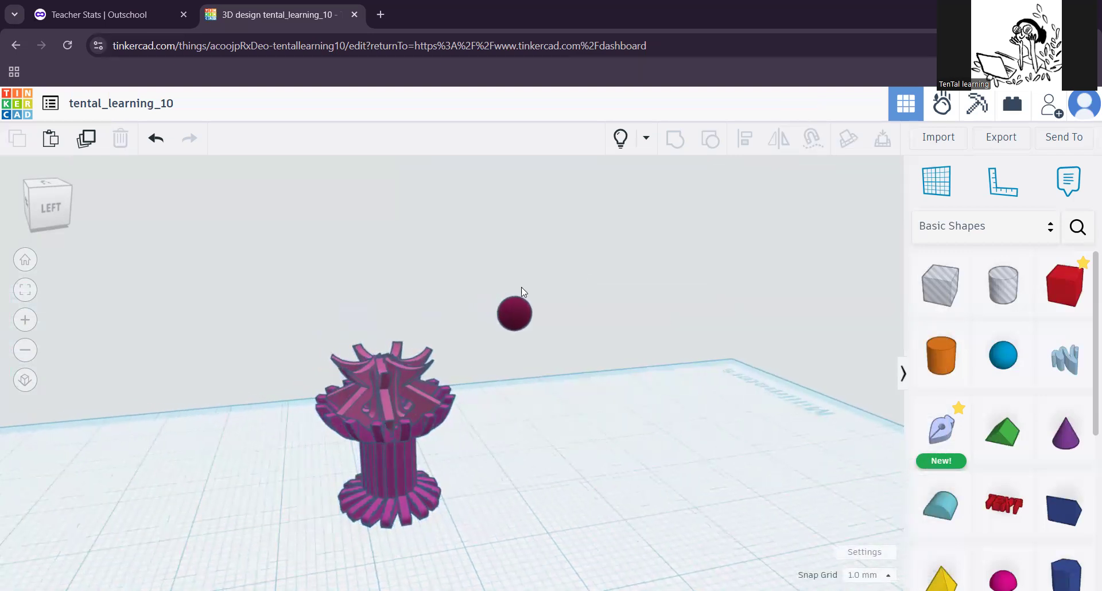
{"action": "left_click_drag", "start_coordinate": [517, 317], "coordinate": [378, 360]}
{"action": "left_click", "coordinate": [514, 394]}
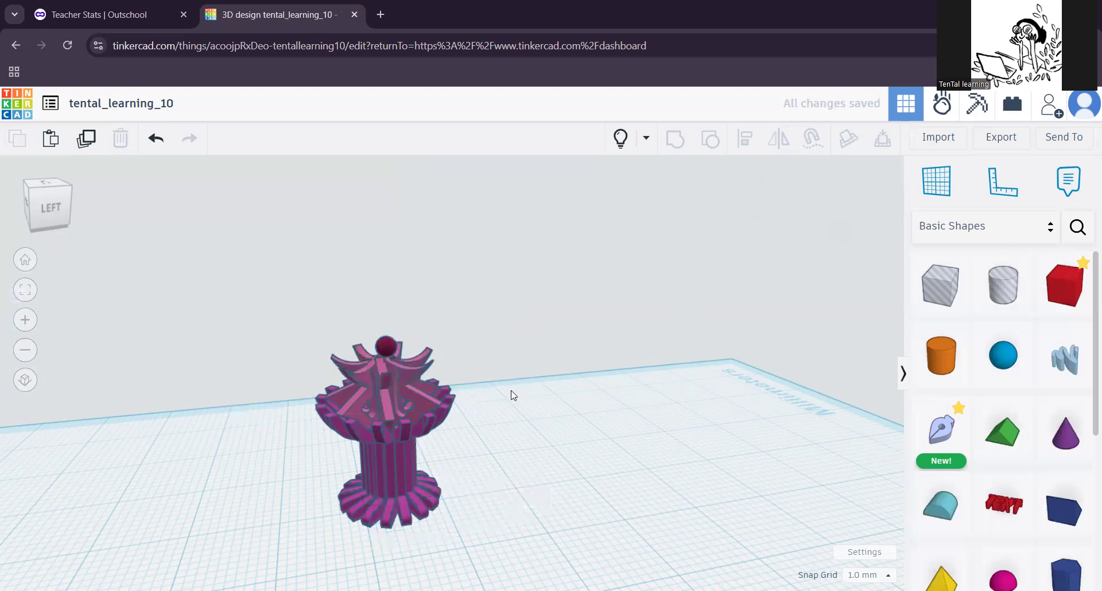
{"action": "scroll", "coordinate": [321, 316], "scroll_direction": "up", "scroll_amount": 3}
{"action": "left_click", "coordinate": [294, 308]}
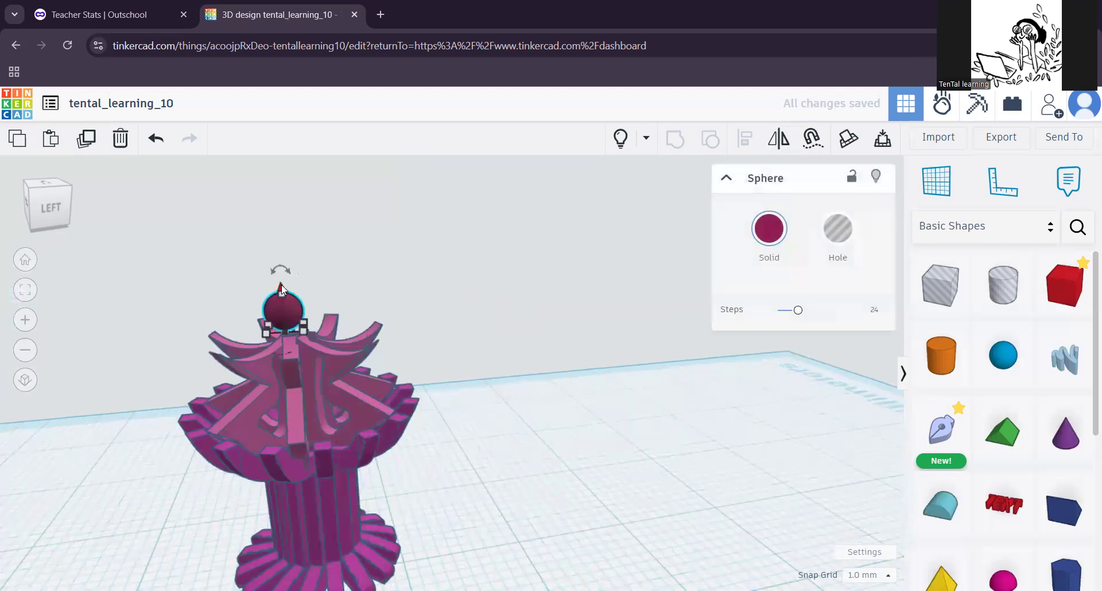
{"action": "left_click_drag", "start_coordinate": [280, 288], "coordinate": [282, 300]}
{"action": "scroll", "coordinate": [356, 368], "scroll_direction": "up", "scroll_amount": 2}
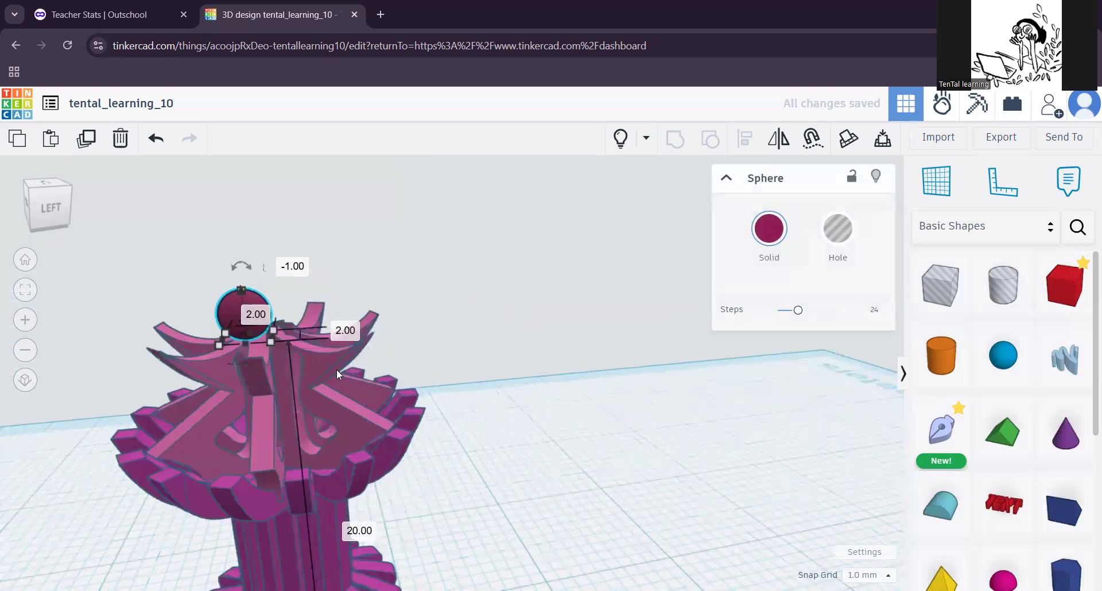
Step: Shift the sphere horizontally towards the hub of the ring's radial arms, judging its position from above
{"action": "middle_click_drag", "start_coordinate": [266, 390], "coordinate": [403, 529]}
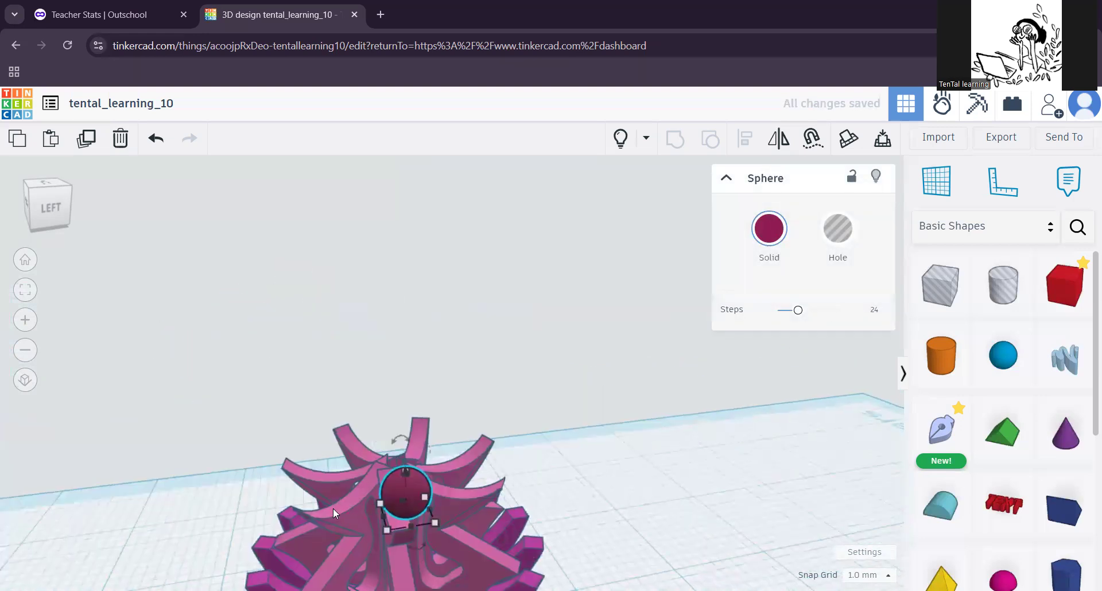
{"action": "left_click", "coordinate": [46, 183]}
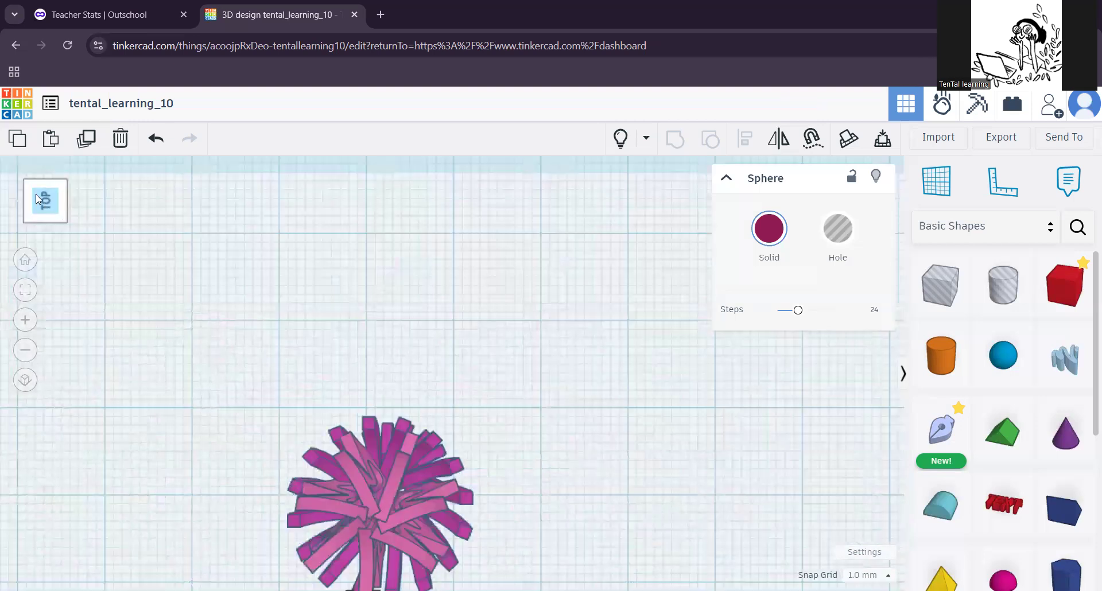
{"action": "right_click_drag", "start_coordinate": [504, 536], "coordinate": [436, 491]}
{"action": "left_click_drag", "start_coordinate": [232, 489], "coordinate": [302, 440]}
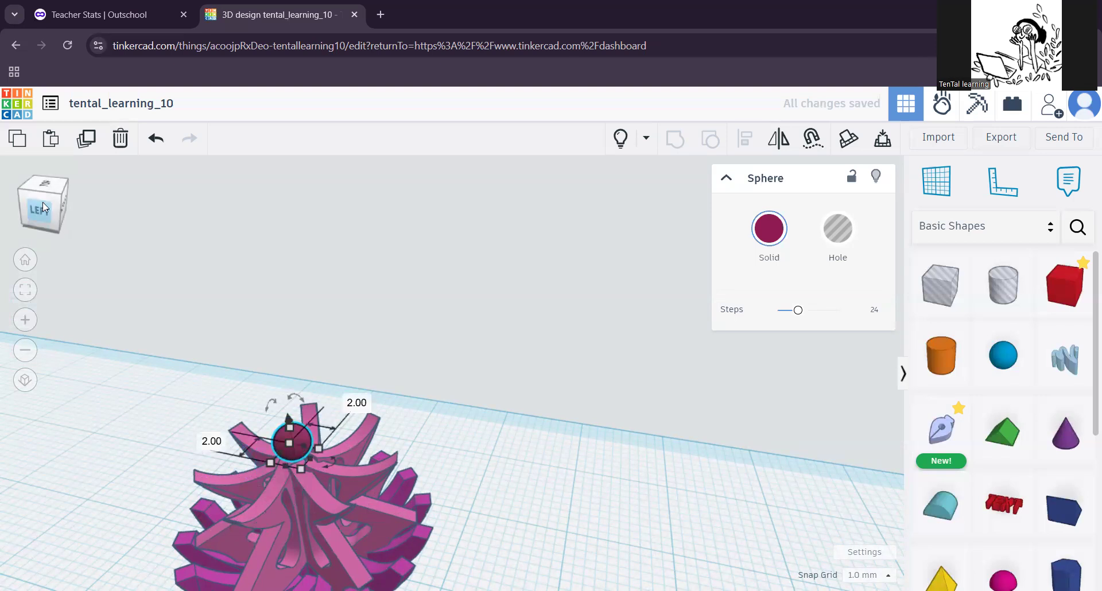
{"action": "left_click", "coordinate": [51, 185]}
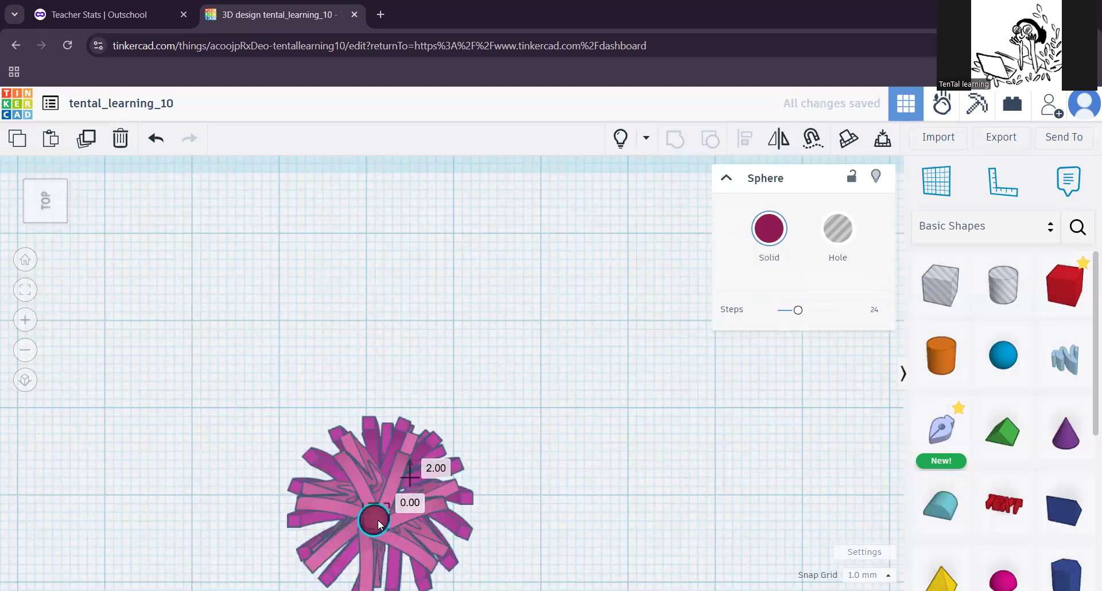
{"action": "left_click", "coordinate": [528, 544]}
{"action": "right_click_drag", "start_coordinate": [534, 515], "coordinate": [322, 407]}
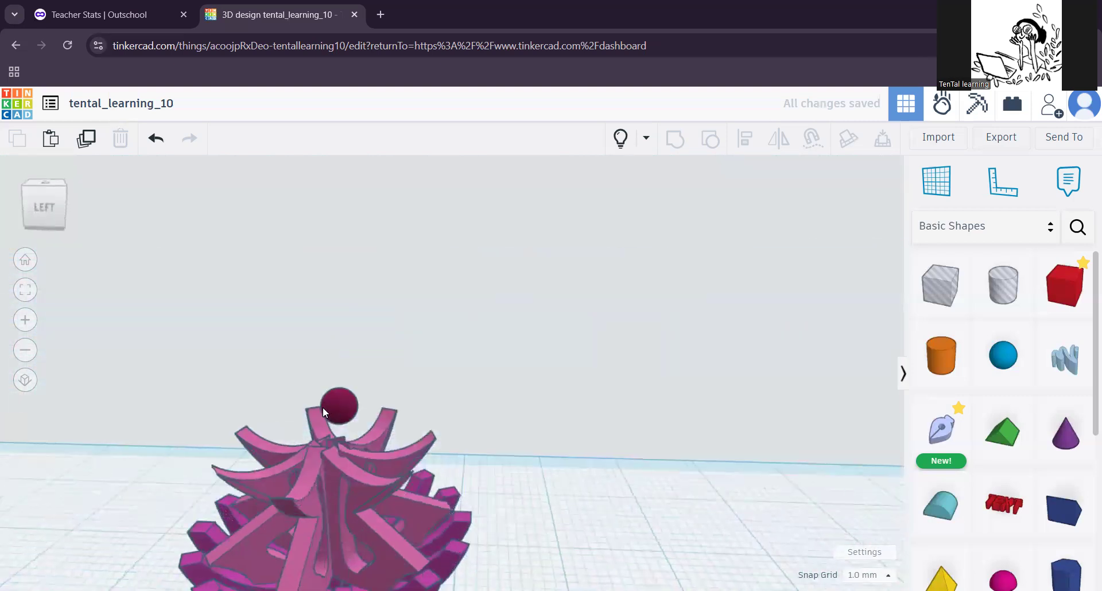
Step: Move the sphere in between the ring's upper tips and undo the last small shift
{"action": "left_click", "coordinate": [337, 405]}
{"action": "left_click_drag", "start_coordinate": [336, 388], "coordinate": [338, 415]}
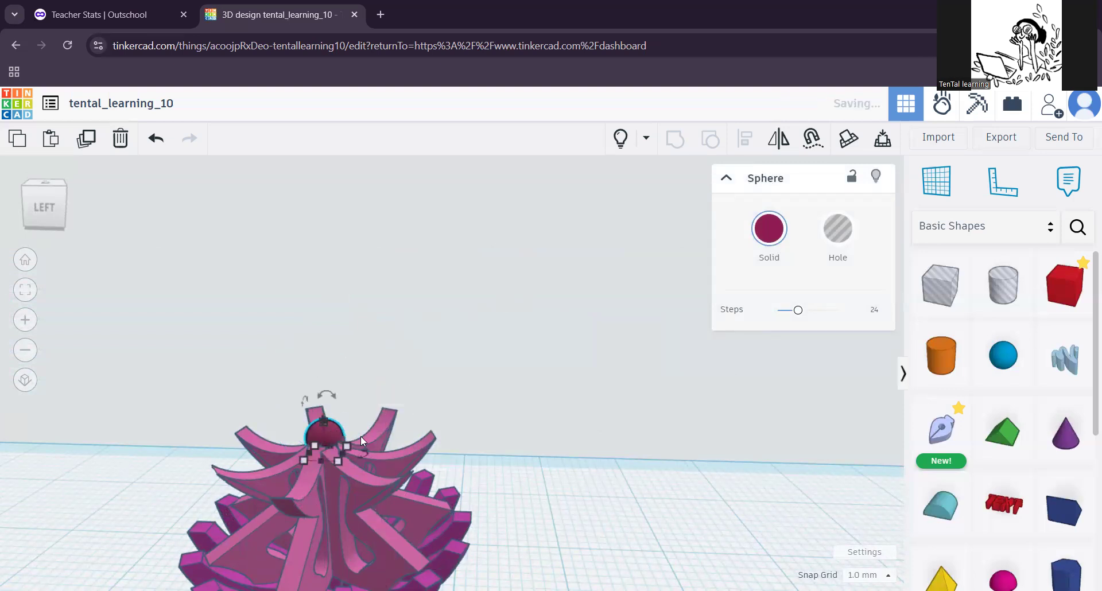
{"action": "right_click_drag", "start_coordinate": [492, 395], "coordinate": [325, 476]}
{"action": "left_click_drag", "start_coordinate": [323, 477], "coordinate": [324, 488]}
{"action": "key", "text": "ctrl+z"}
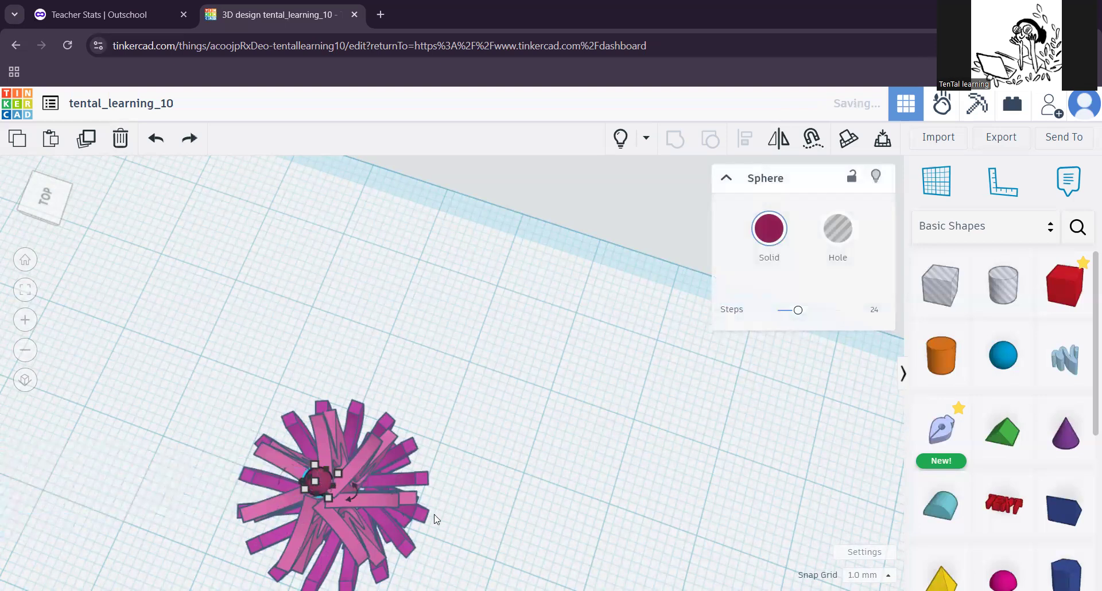
{"action": "right_click_drag", "start_coordinate": [500, 511], "coordinate": [288, 429]}
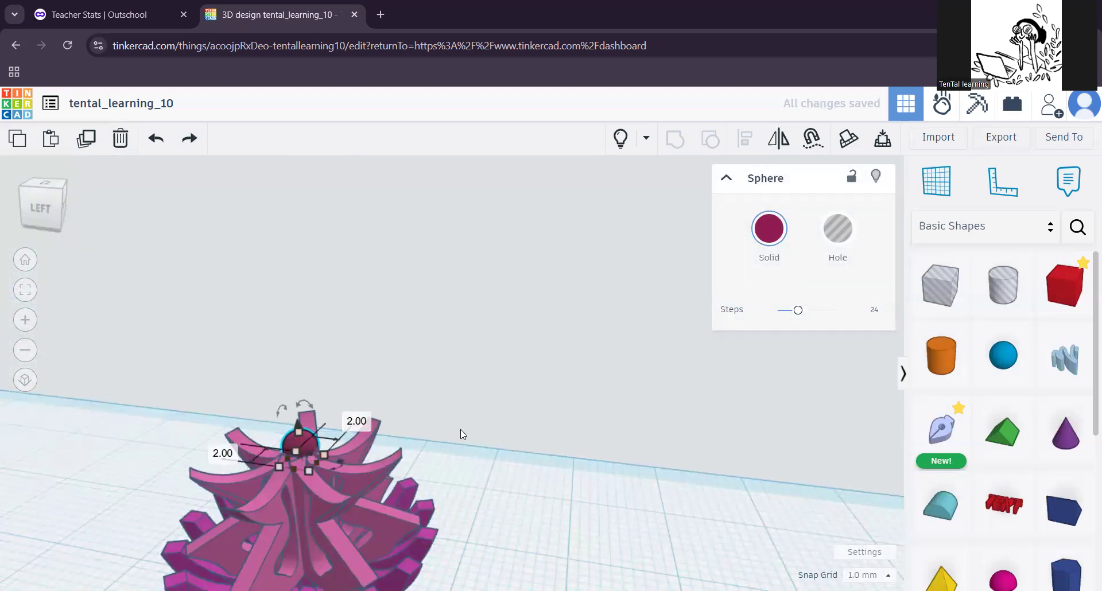
Step: Nudge the sphere in small horizontal moves until it sits centred over the hub of the ring's arms
{"action": "key", "text": "Down"}
{"action": "key", "text": "Right"}
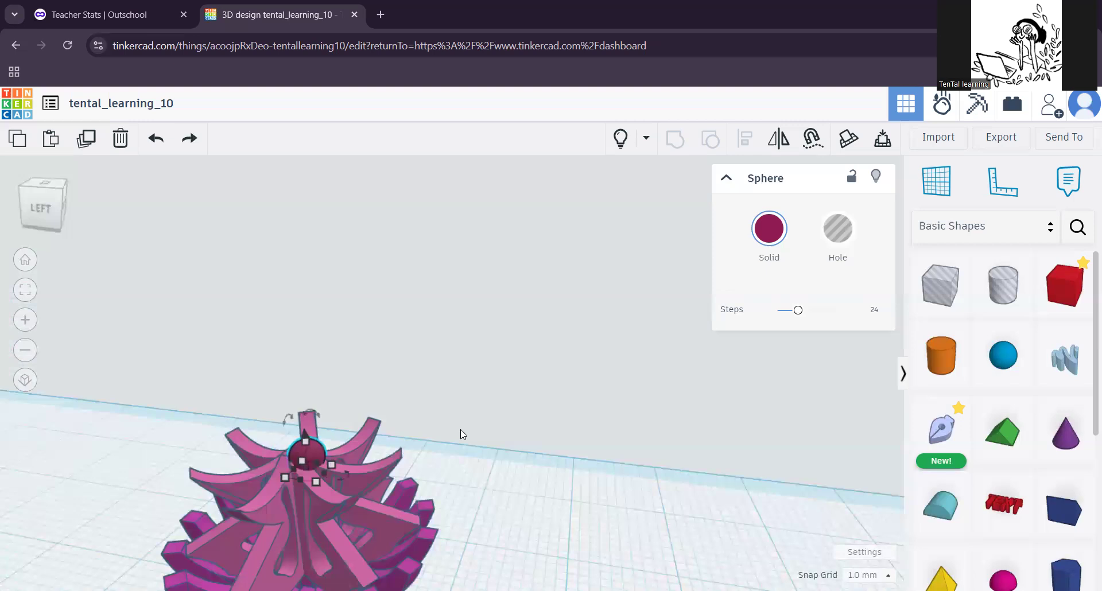
{"action": "key", "text": "Left"}
{"action": "left_click", "coordinate": [511, 416]}
{"action": "right_click_drag", "start_coordinate": [511, 416], "coordinate": [435, 502]}
{"action": "left_click_drag", "start_coordinate": [286, 443], "coordinate": [293, 442]}
{"action": "key", "text": "Right"}
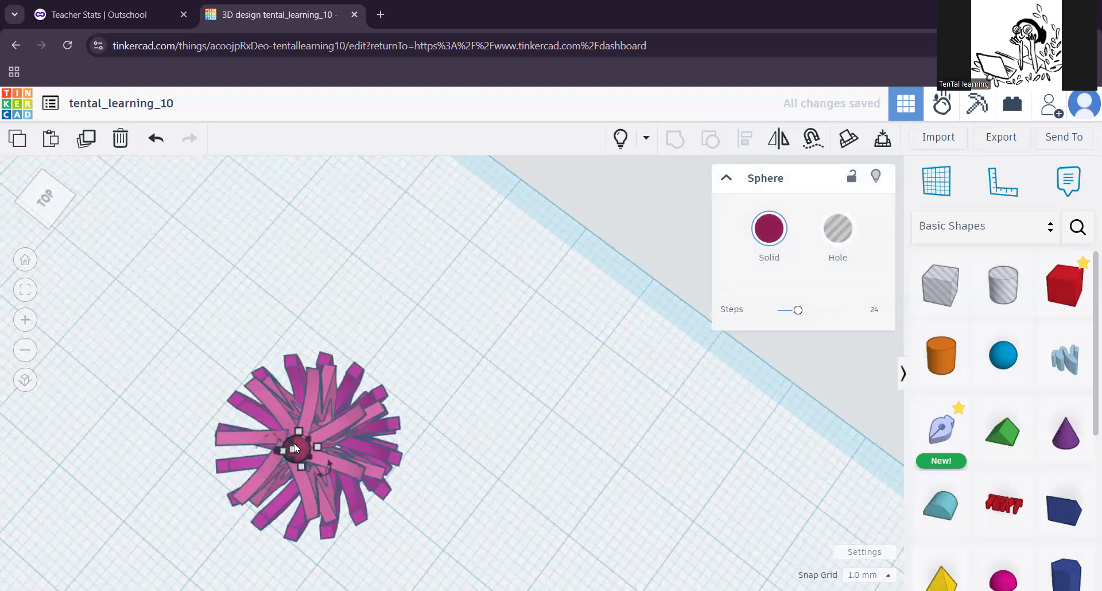
{"action": "left_click", "coordinate": [436, 544]}
{"action": "right_click_drag", "start_coordinate": [436, 546], "coordinate": [436, 441]}
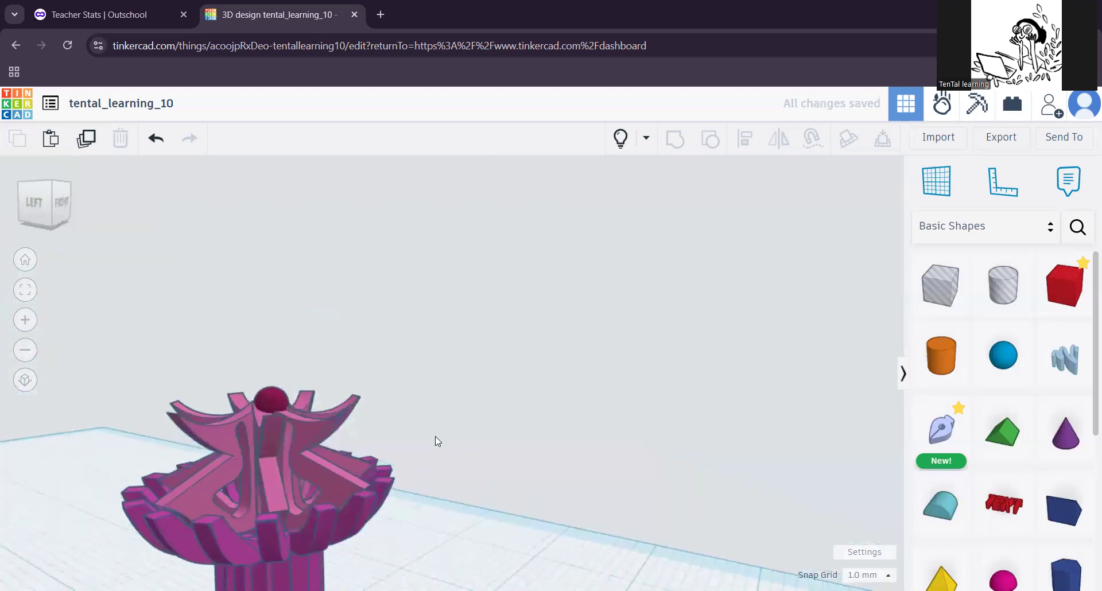
{"action": "left_click", "coordinate": [269, 401]}
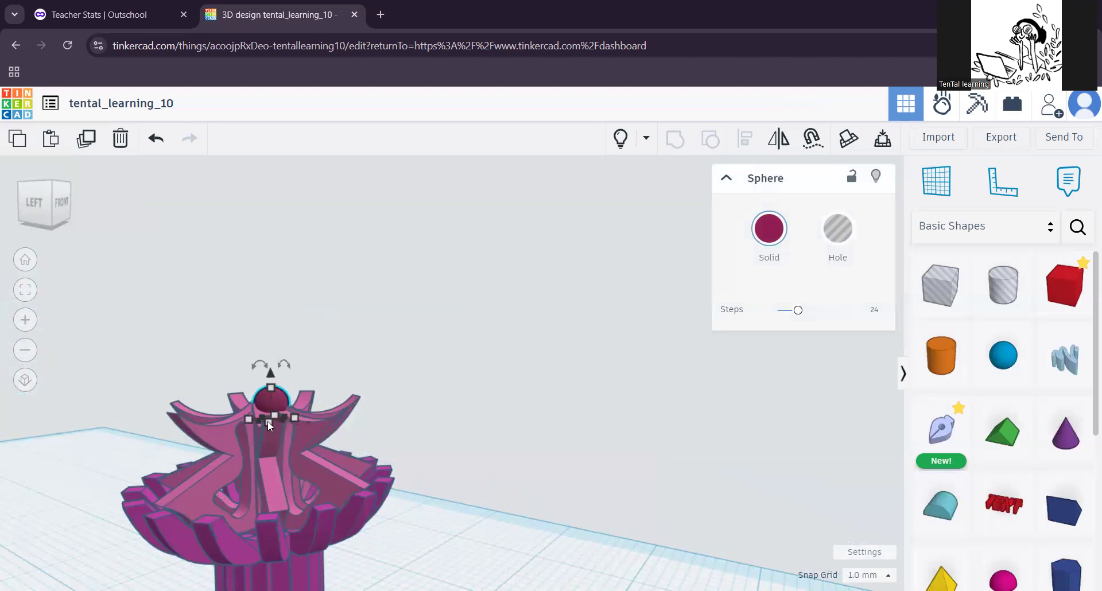
Step: Nudge the sphere one 1 mm grid step sideways above the ring's arms and examine its seating from around the whole column
{"action": "key", "text": "Left"}
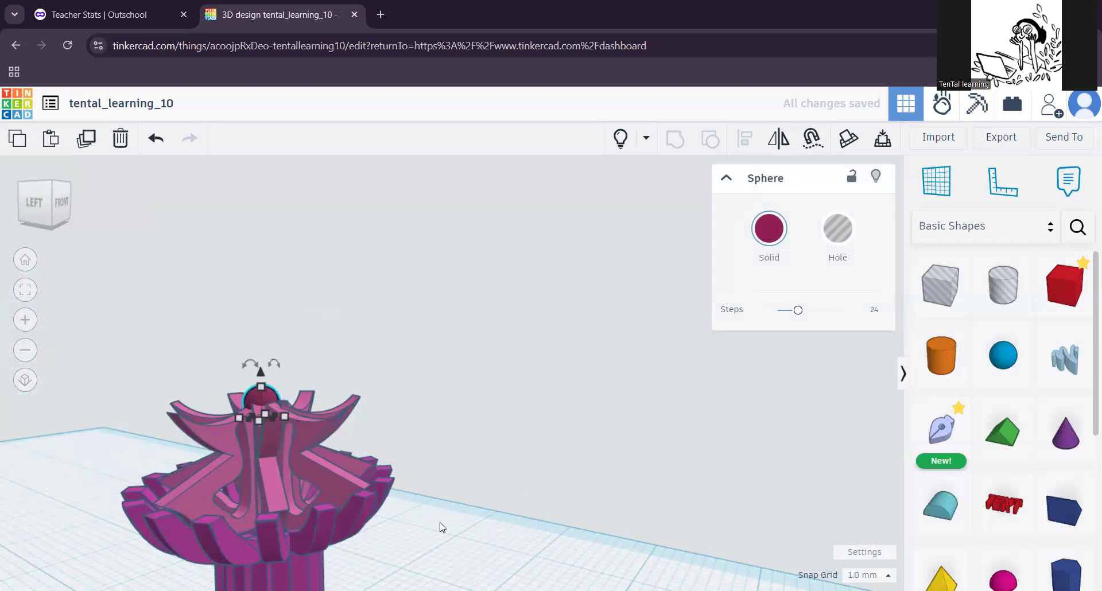
{"action": "scroll", "coordinate": [440, 526], "scroll_direction": "down", "scroll_amount": 5}
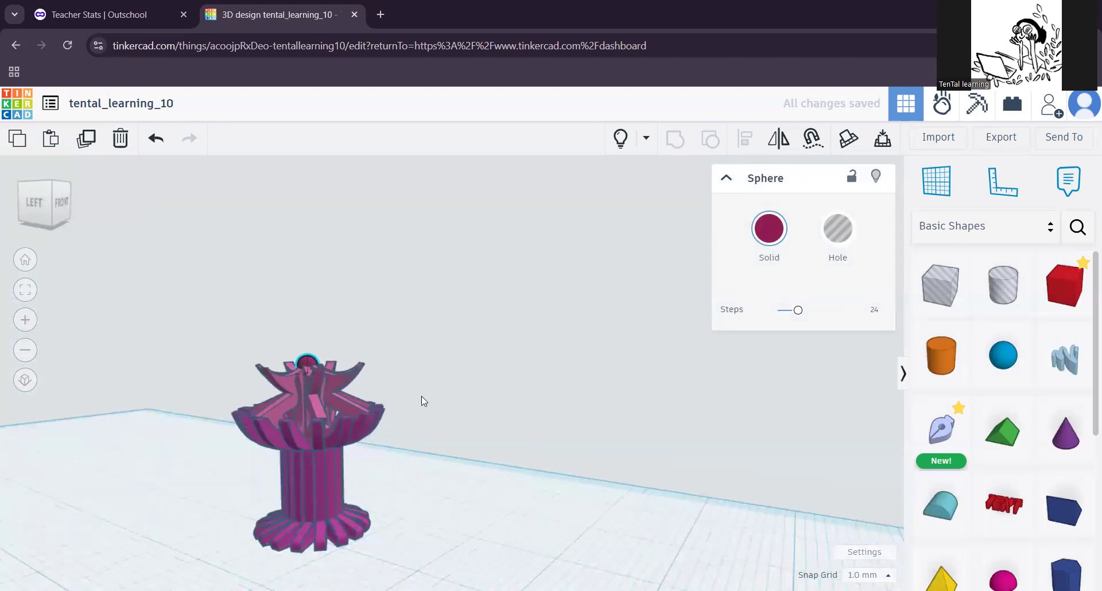
{"action": "middle_click_drag", "start_coordinate": [511, 508], "coordinate": [418, 382]}
{"action": "right_click_drag", "start_coordinate": [201, 478], "coordinate": [409, 406]}
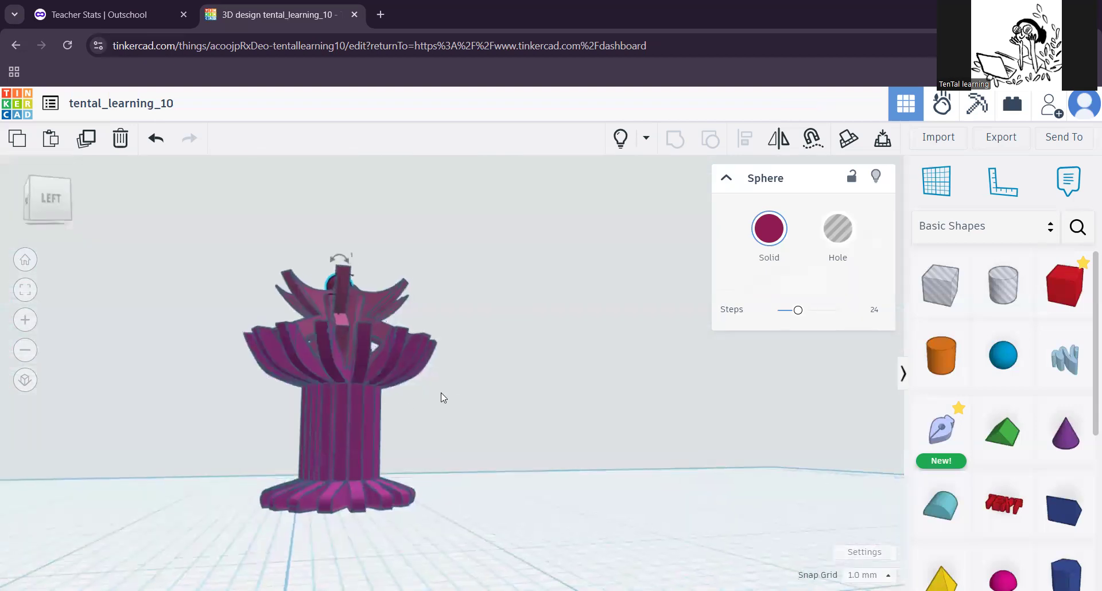
{"action": "right_click_drag", "start_coordinate": [492, 394], "coordinate": [338, 417]}
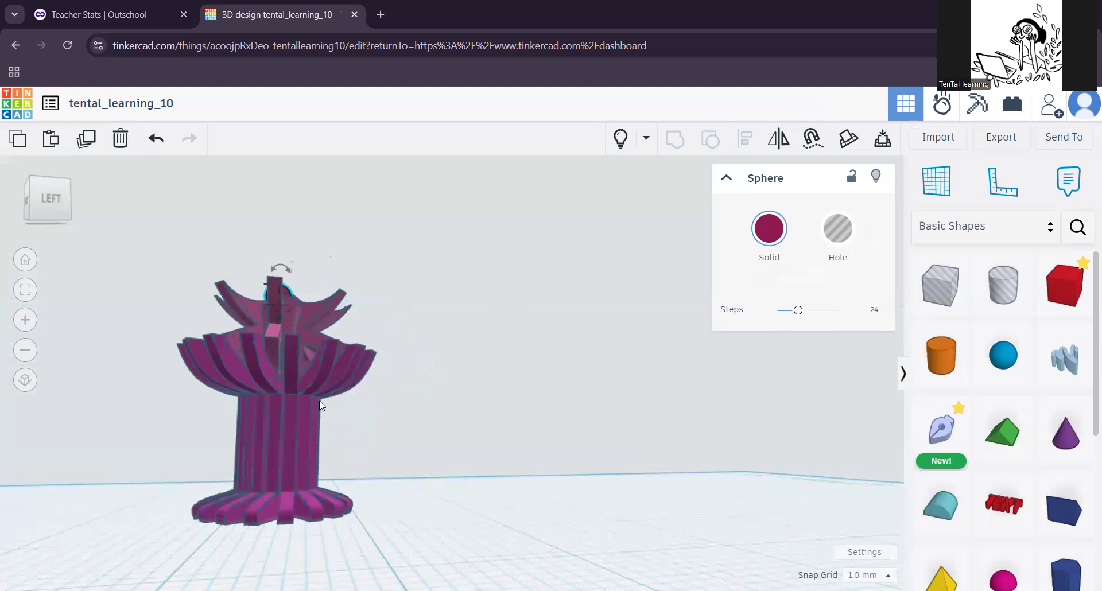
{"action": "scroll", "coordinate": [452, 398], "scroll_direction": "up", "scroll_amount": 3}
{"action": "scroll", "coordinate": [453, 399], "scroll_direction": "down", "scroll_amount": 3}
{"action": "right_click_drag", "start_coordinate": [429, 386], "coordinate": [399, 422]}
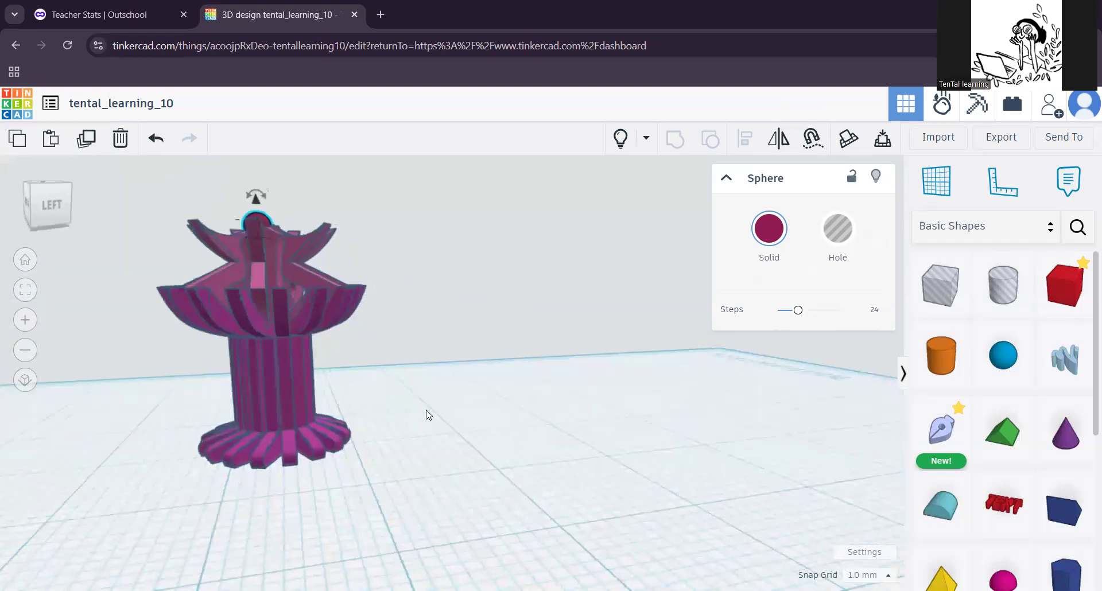
{"action": "right_click_drag", "start_coordinate": [443, 350], "coordinate": [381, 455]}
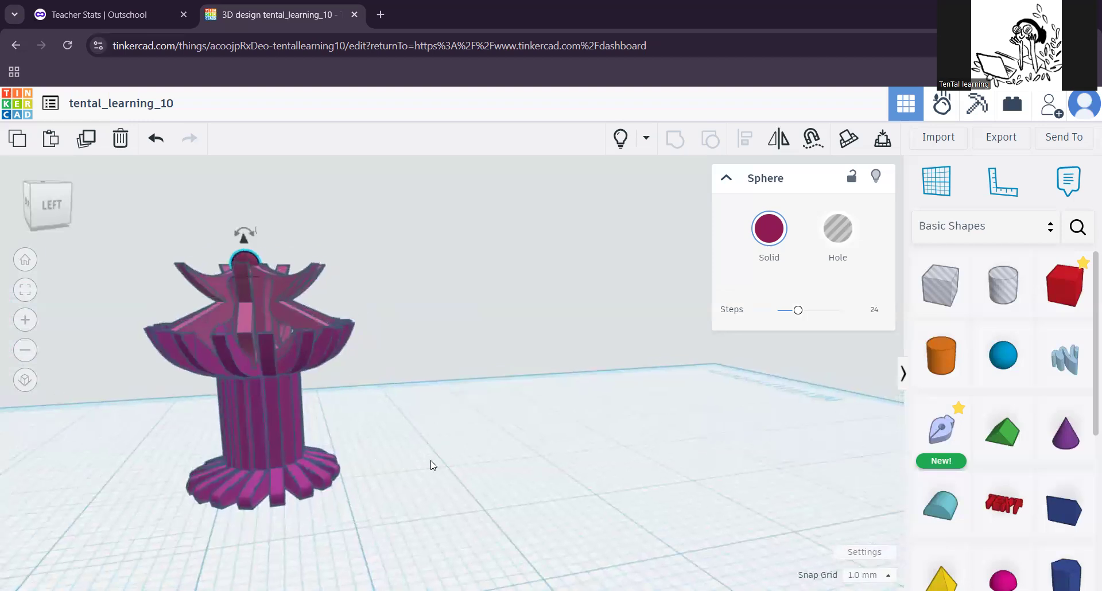